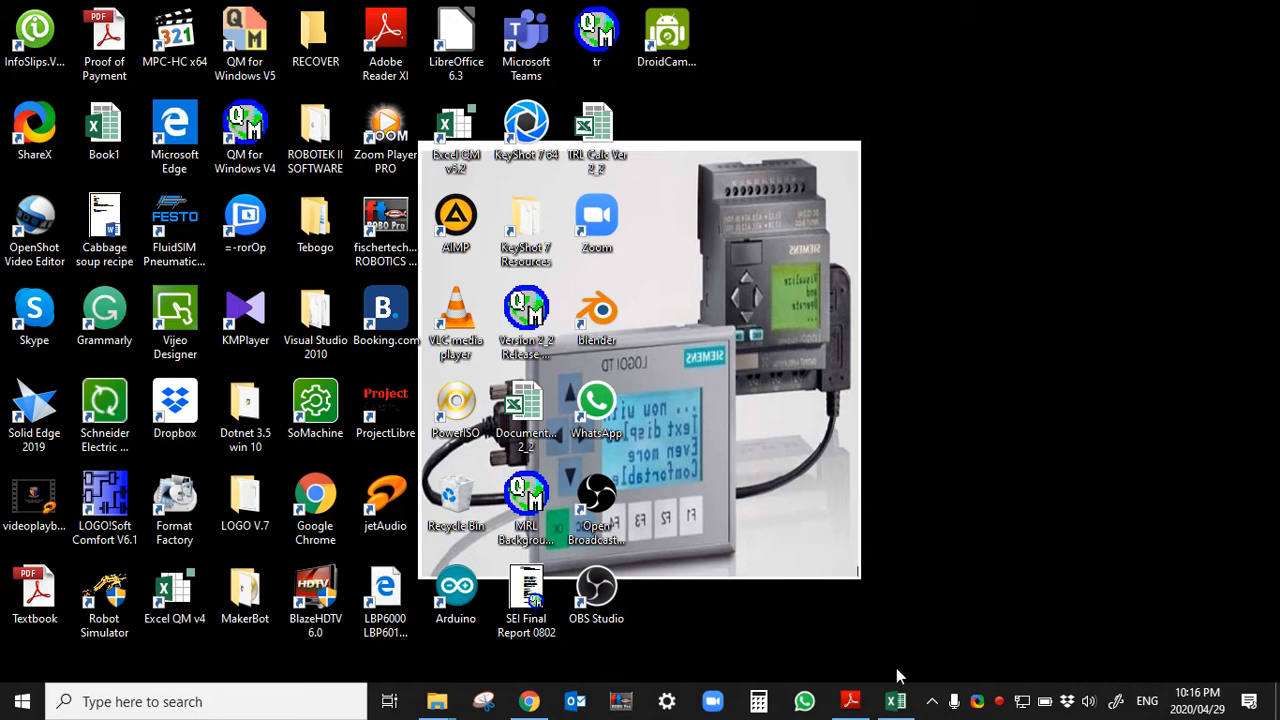
# Step: Arrange the memo lab 2 workbook and the LAB GUIDE FOR LAB 2.1 PDF side by side
pyautogui.click(862, 710)
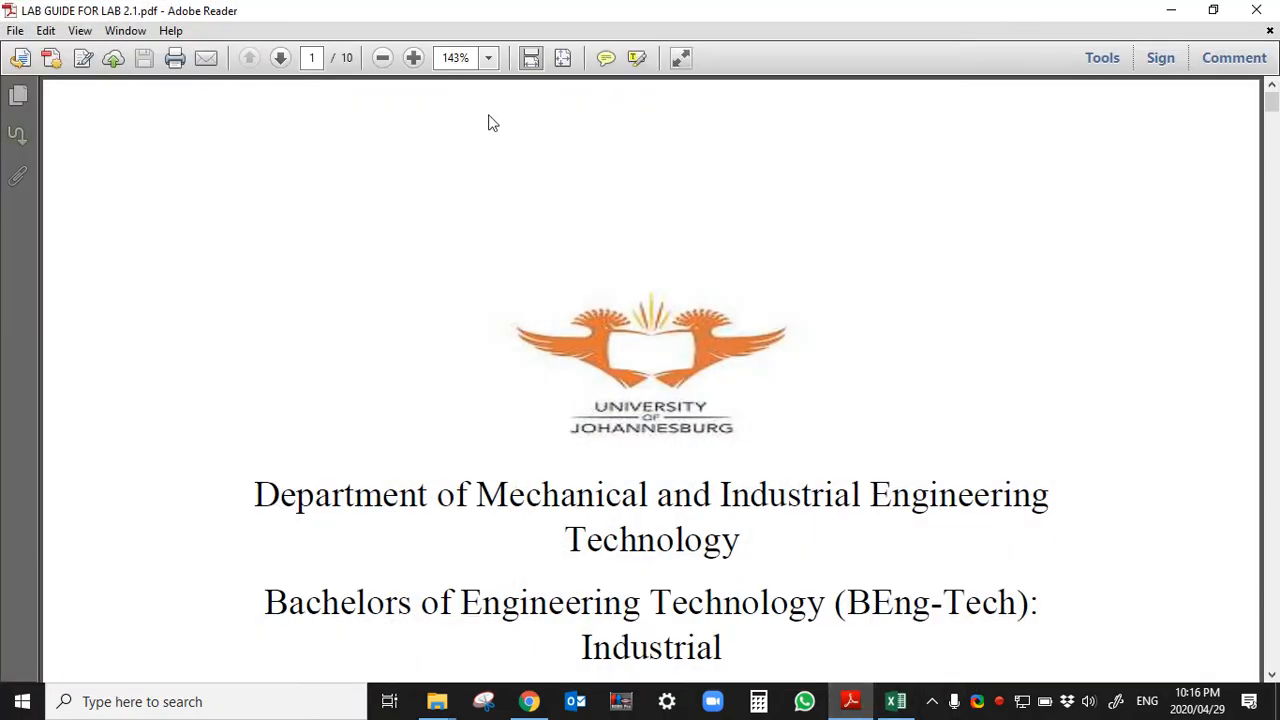
pyautogui.click(914, 708)
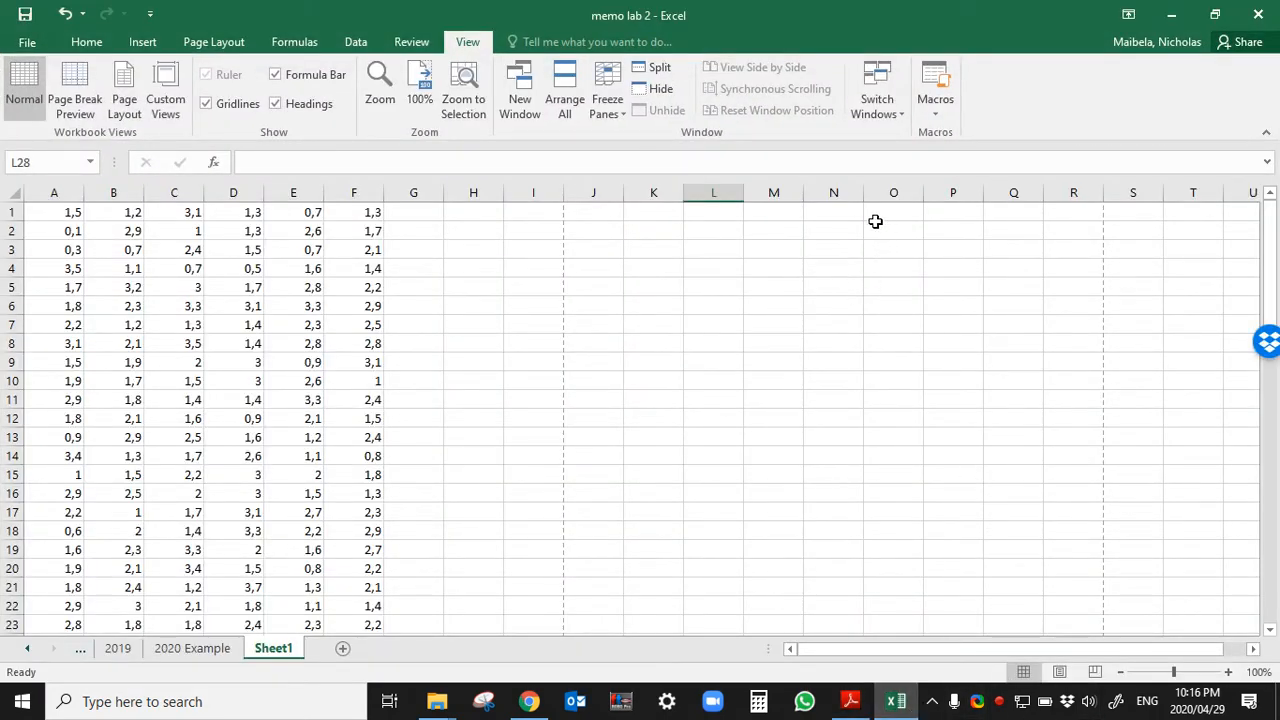
pyautogui.scroll(-4, 869, 224)
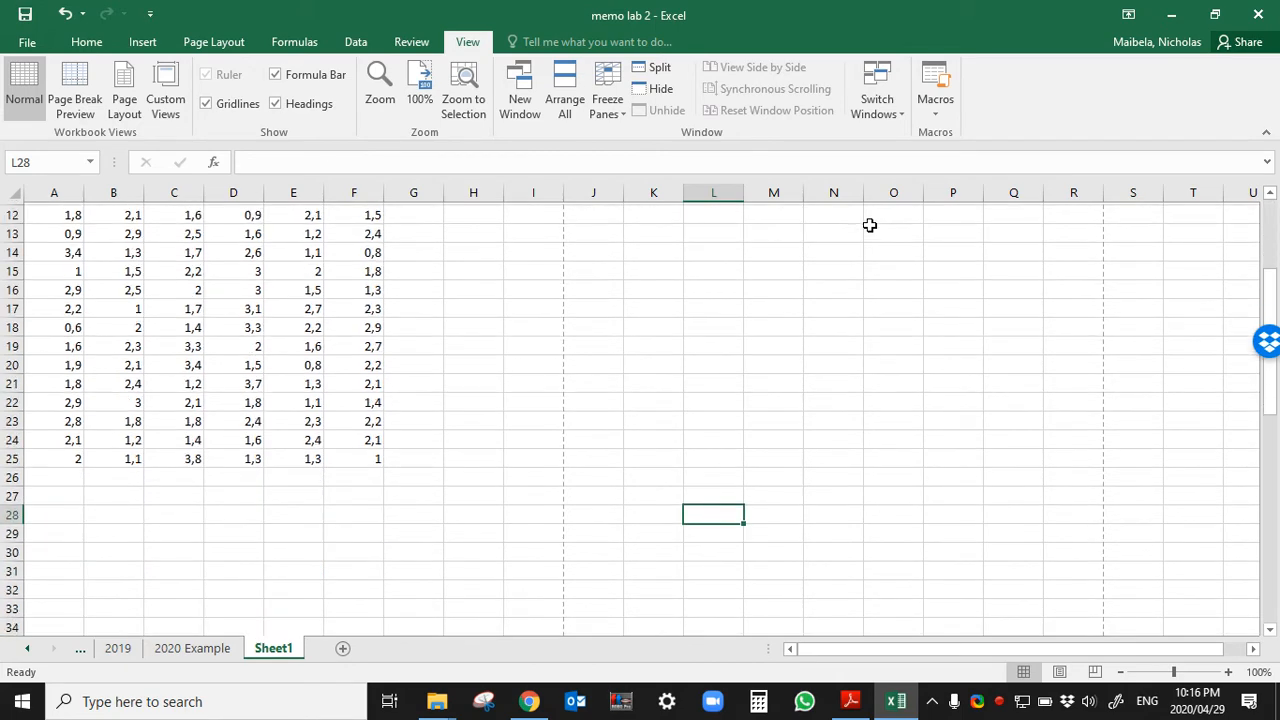
pyautogui.scroll(4, 869, 226)
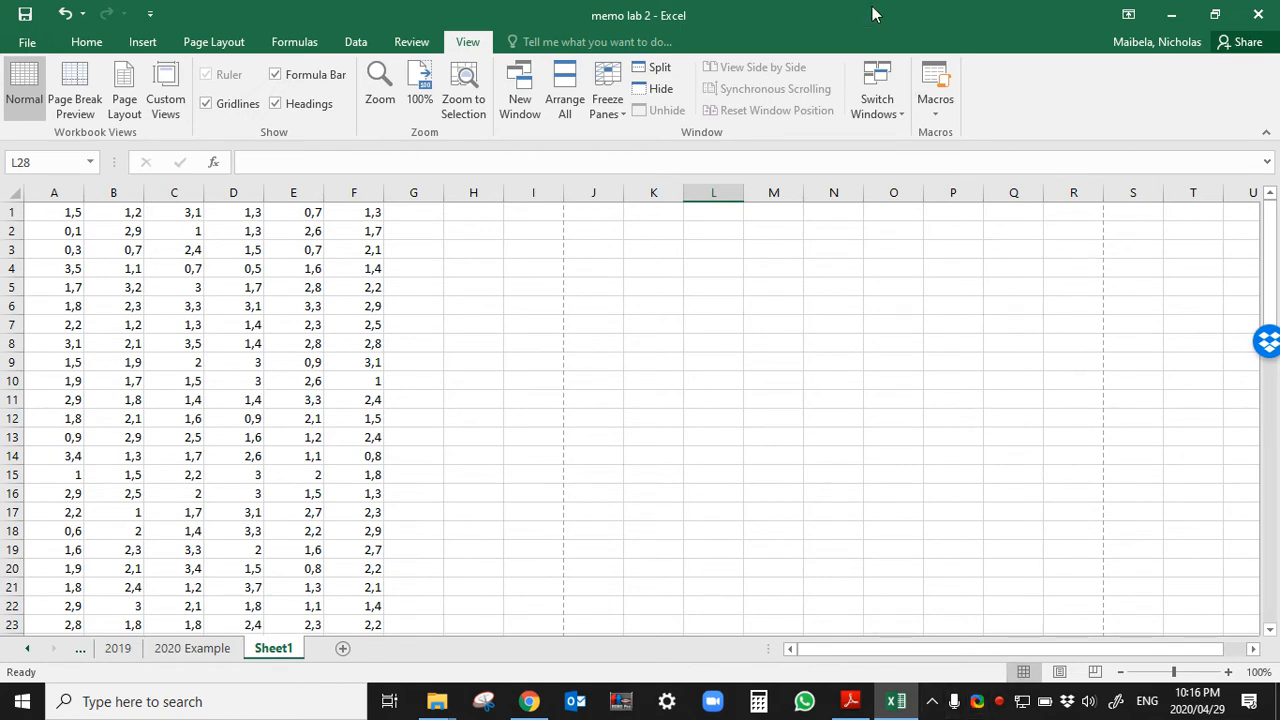
pyautogui.moveTo(876, 15); pyautogui.dragTo(635, 161)
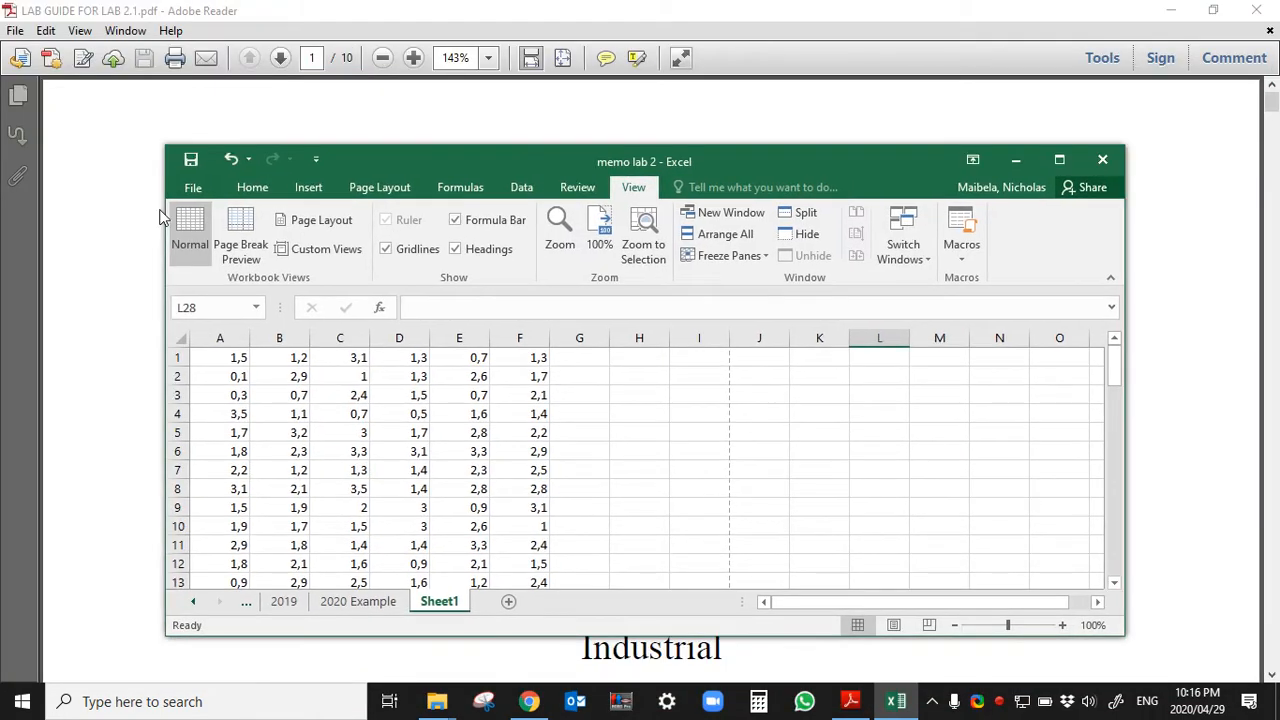
pyautogui.moveTo(160, 218); pyautogui.dragTo(0, 212)
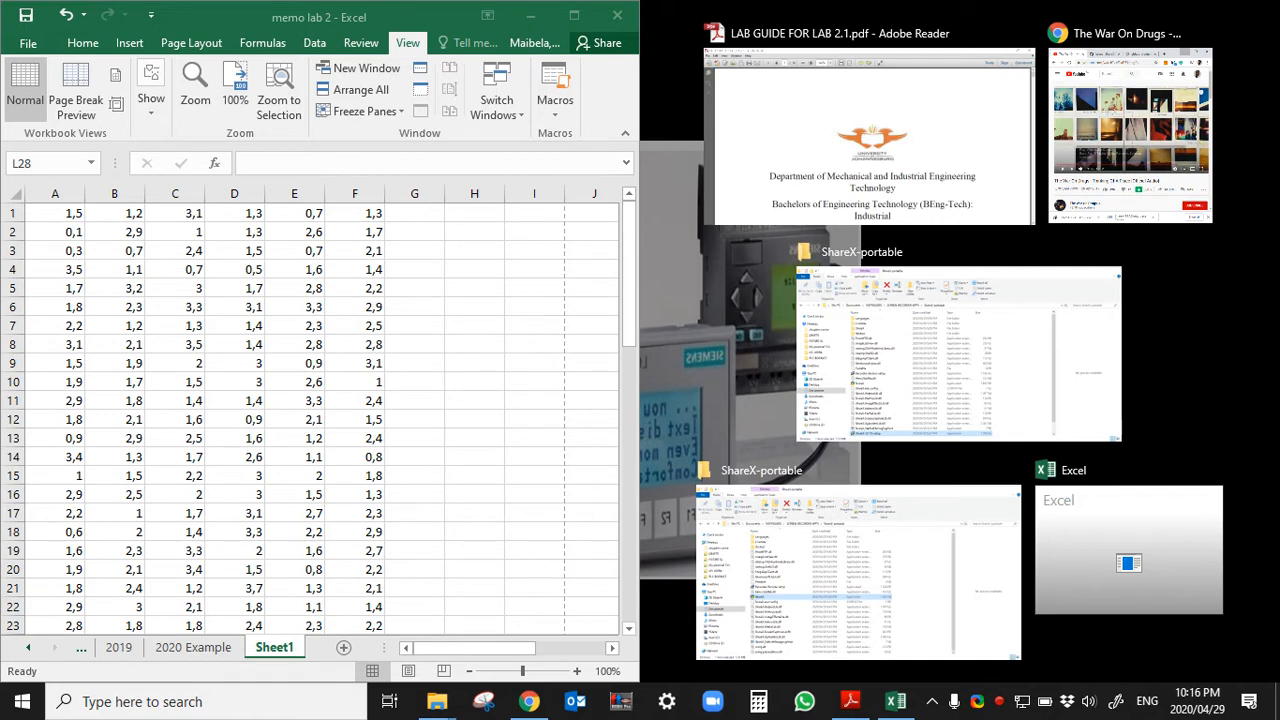
pyautogui.click(880, 173)
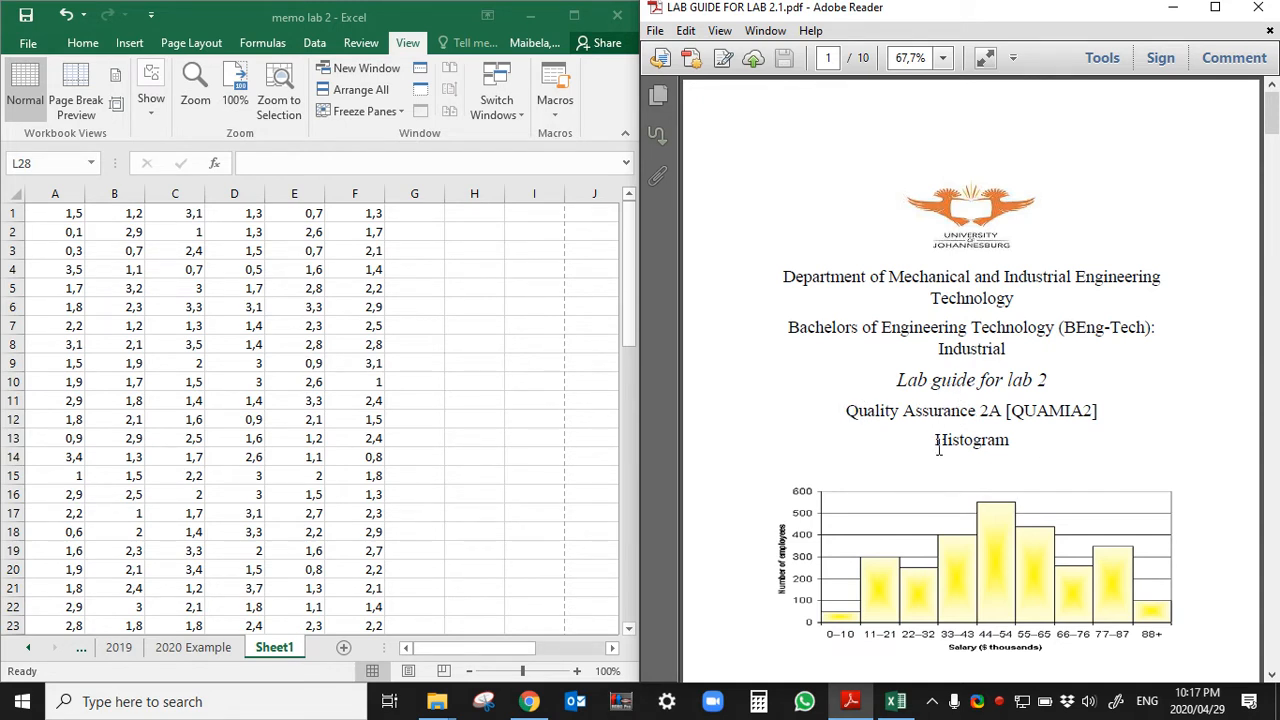
# Step: Go from the Histogram title page to the data table on page 2 of the lab guide
pyautogui.moveTo(934, 441); pyautogui.dragTo(1011, 447)
pyautogui.scroll(-5, 1012, 440)
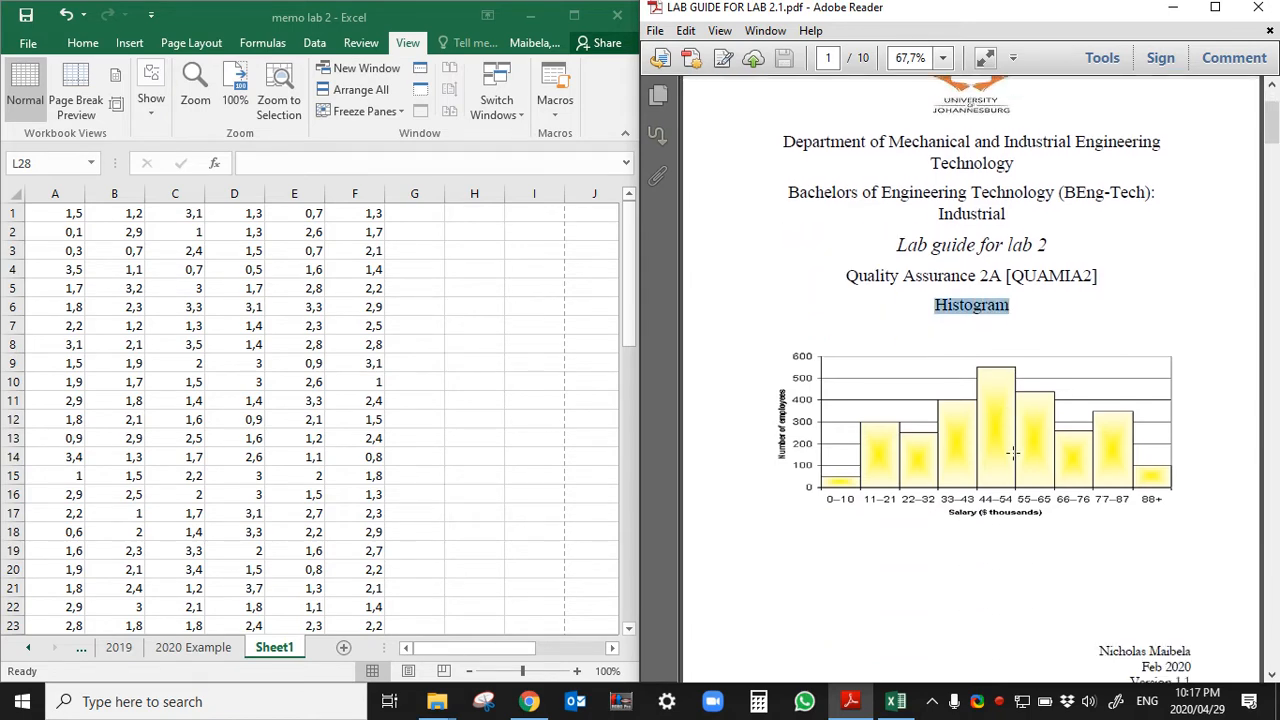
pyautogui.scroll(-9, 1012, 437)
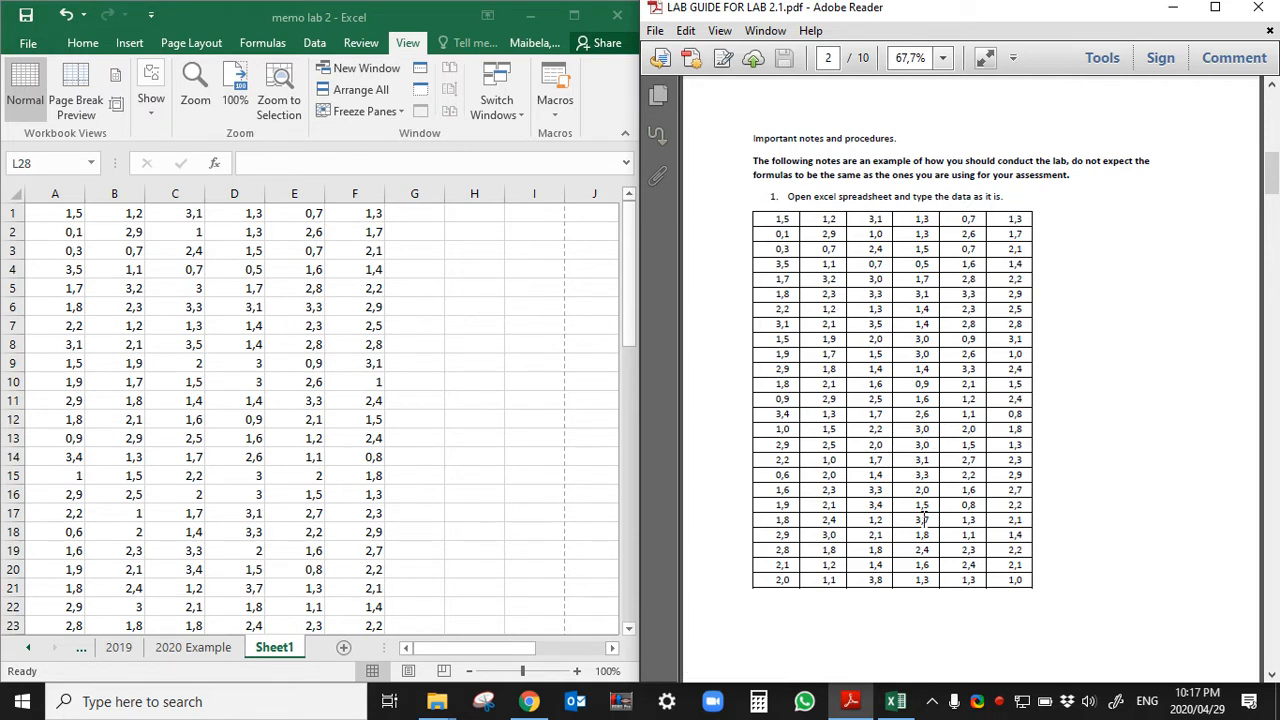
# Step: Examine the first rows and column A of the Sheet1 data against the lab guide's table
pyautogui.click(52, 213)
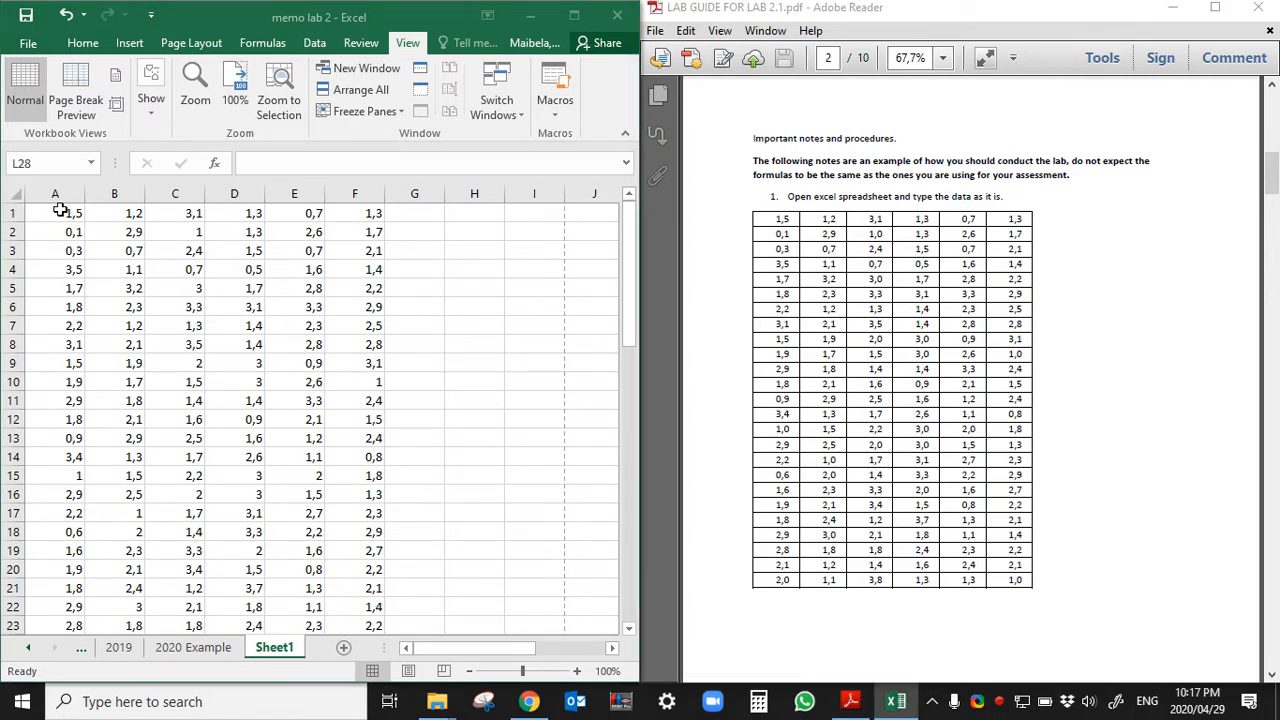
pyautogui.moveTo(52, 213); pyautogui.dragTo(374, 213)
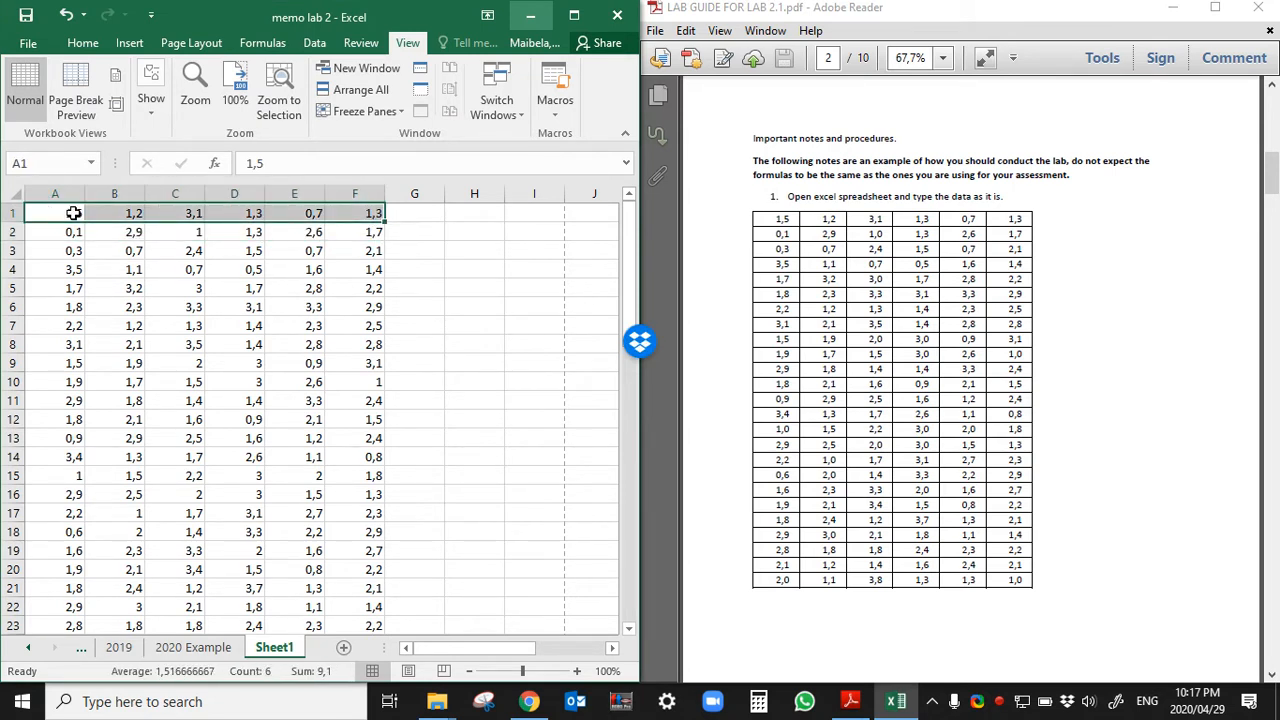
pyautogui.moveTo(66, 231); pyautogui.dragTo(356, 233)
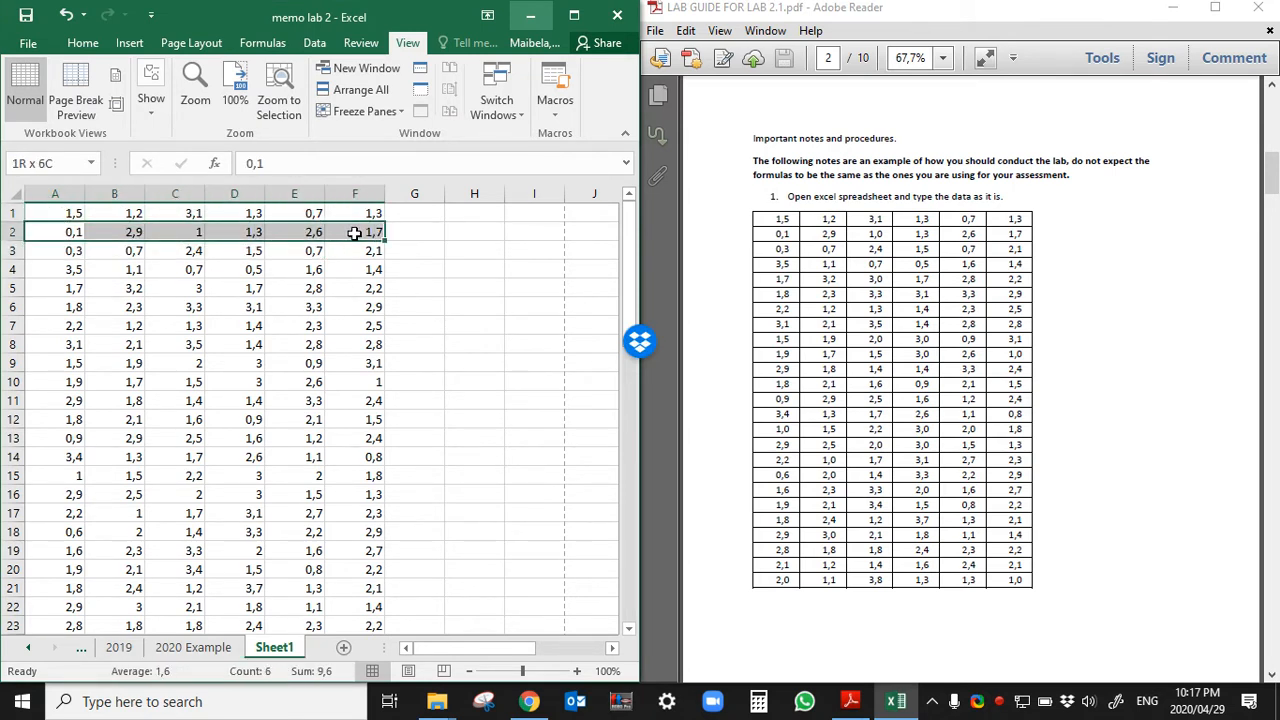
pyautogui.moveTo(60, 212); pyautogui.dragTo(66, 584)
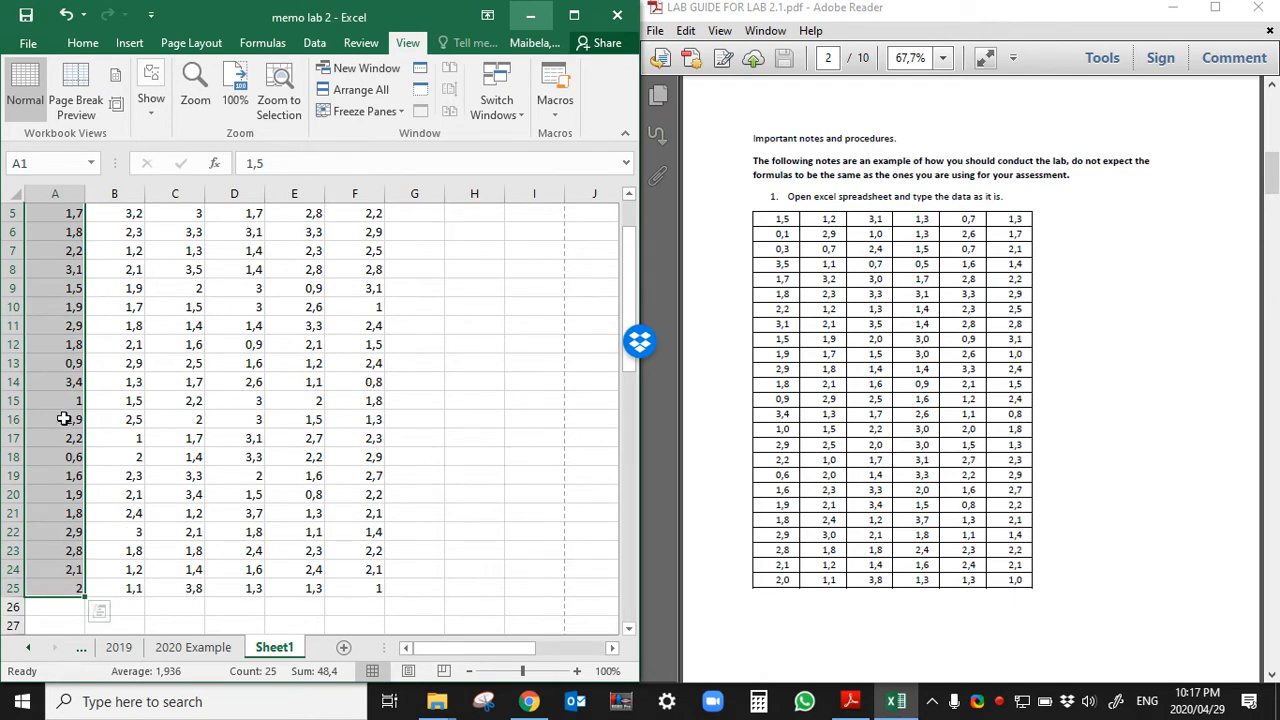
pyautogui.scroll(2, 65, 410)
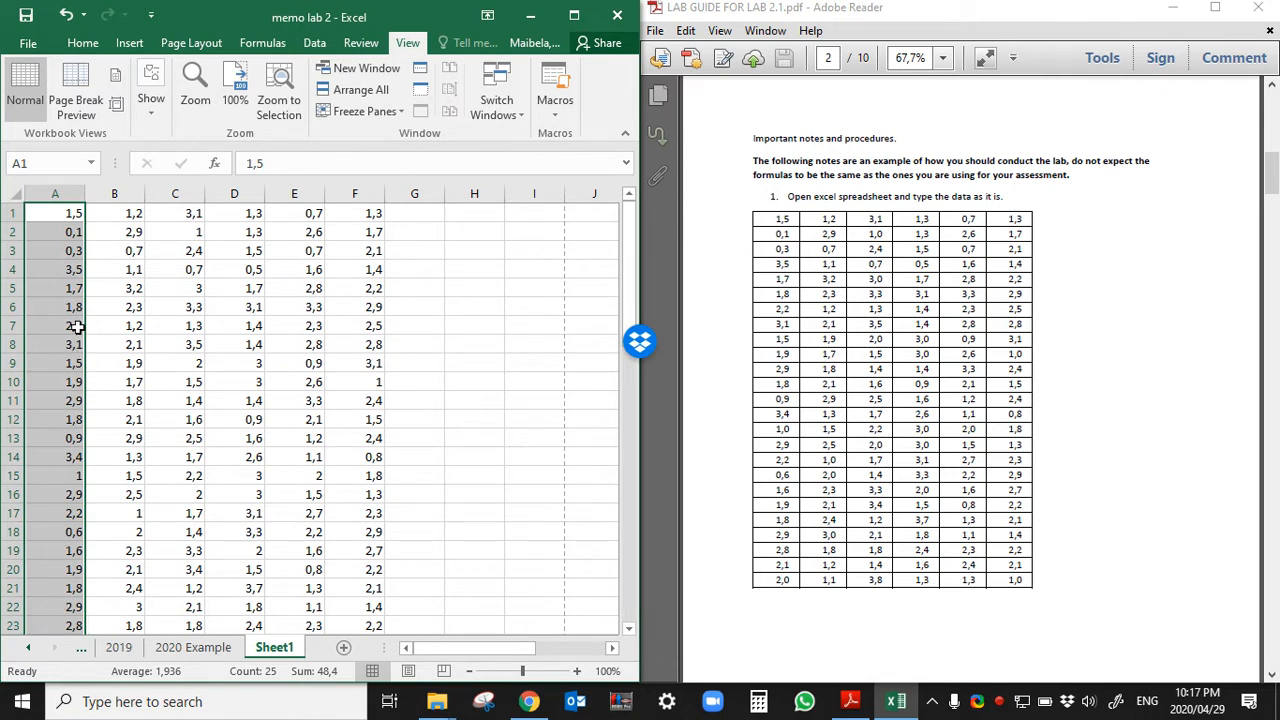
pyautogui.click(143, 532)
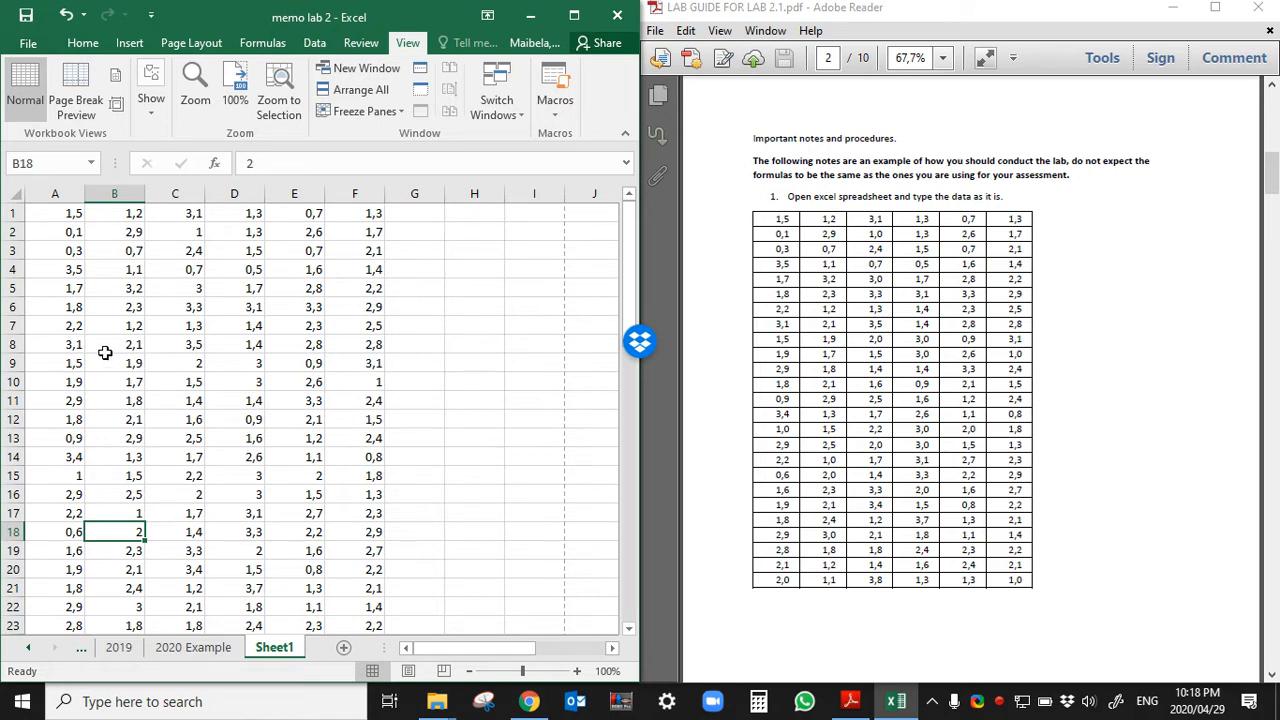
pyautogui.click(55, 214)
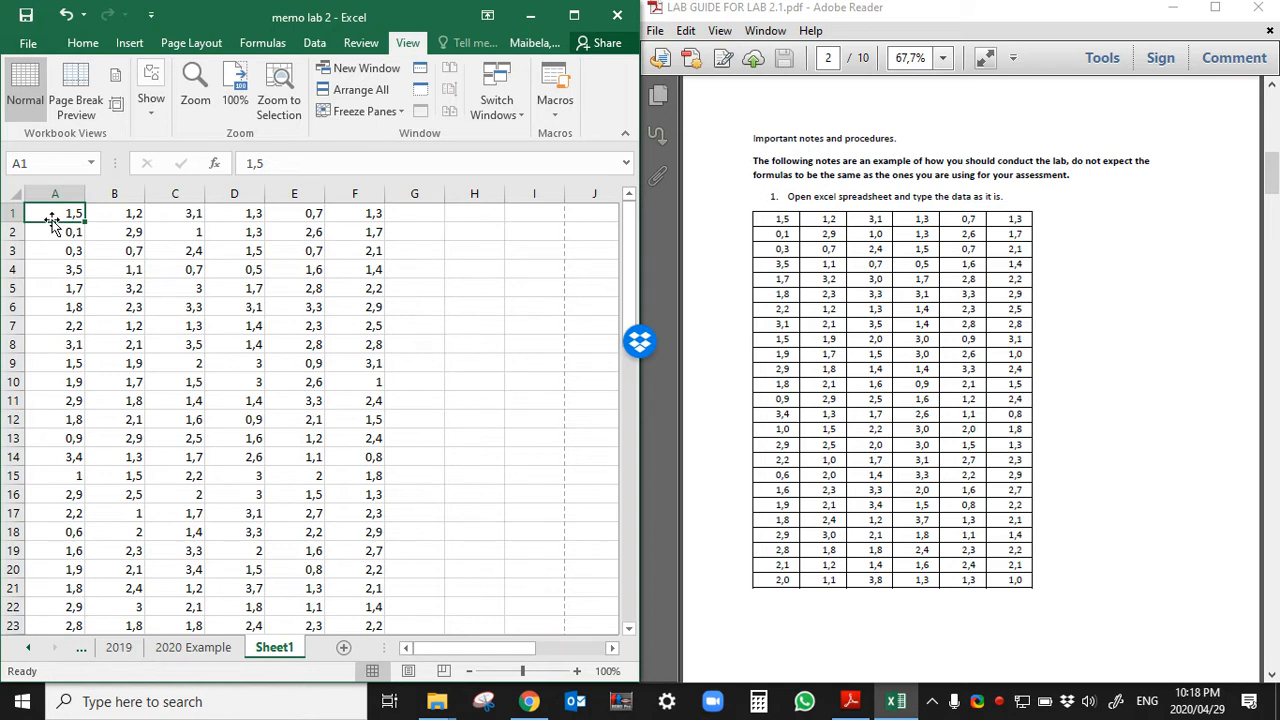
pyautogui.click(423, 344)
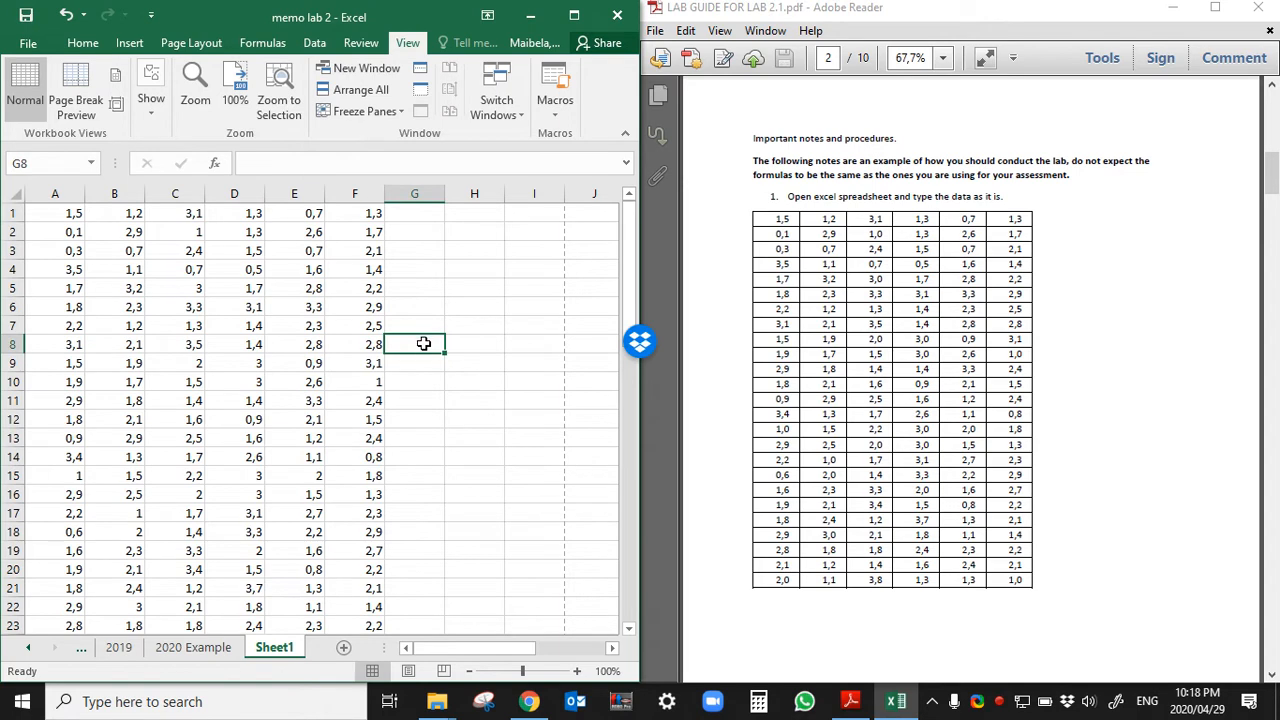
# Step: Show the empty rows below the Sheet1 data and the MAX formula example on page 3 of the lab guide
pyautogui.scroll(-3, 478, 378)
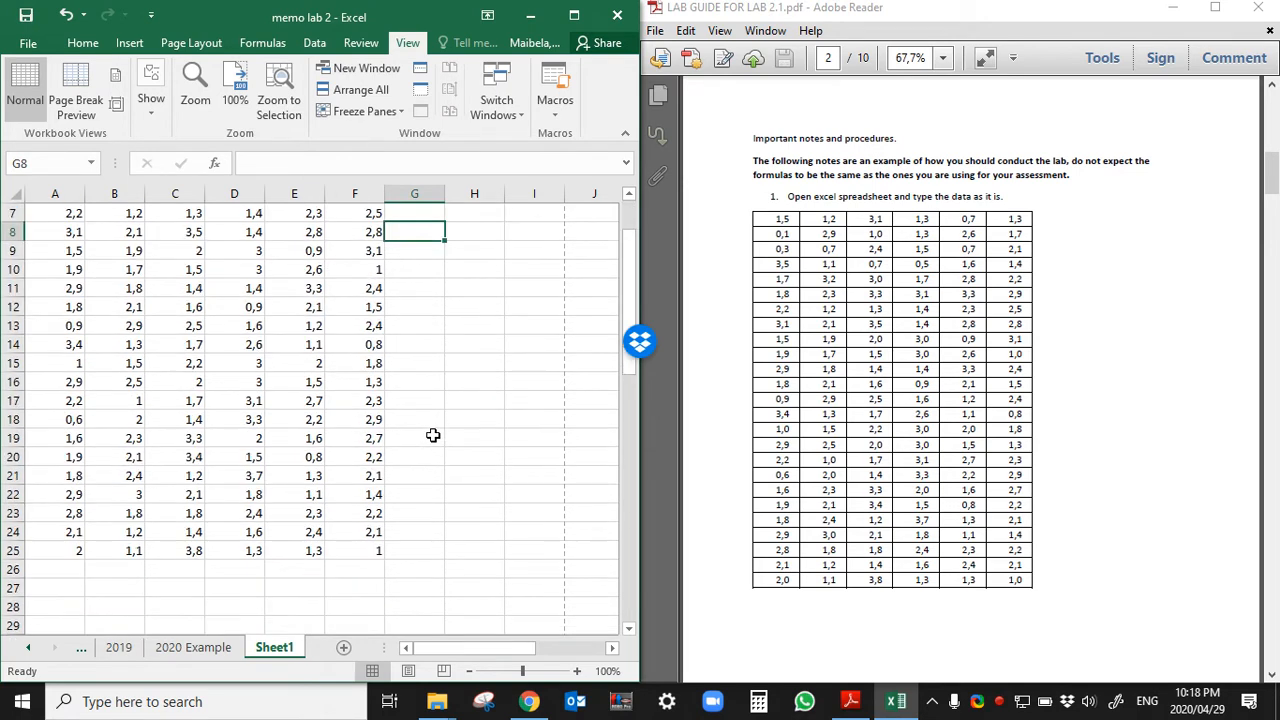
pyautogui.click(50, 531)
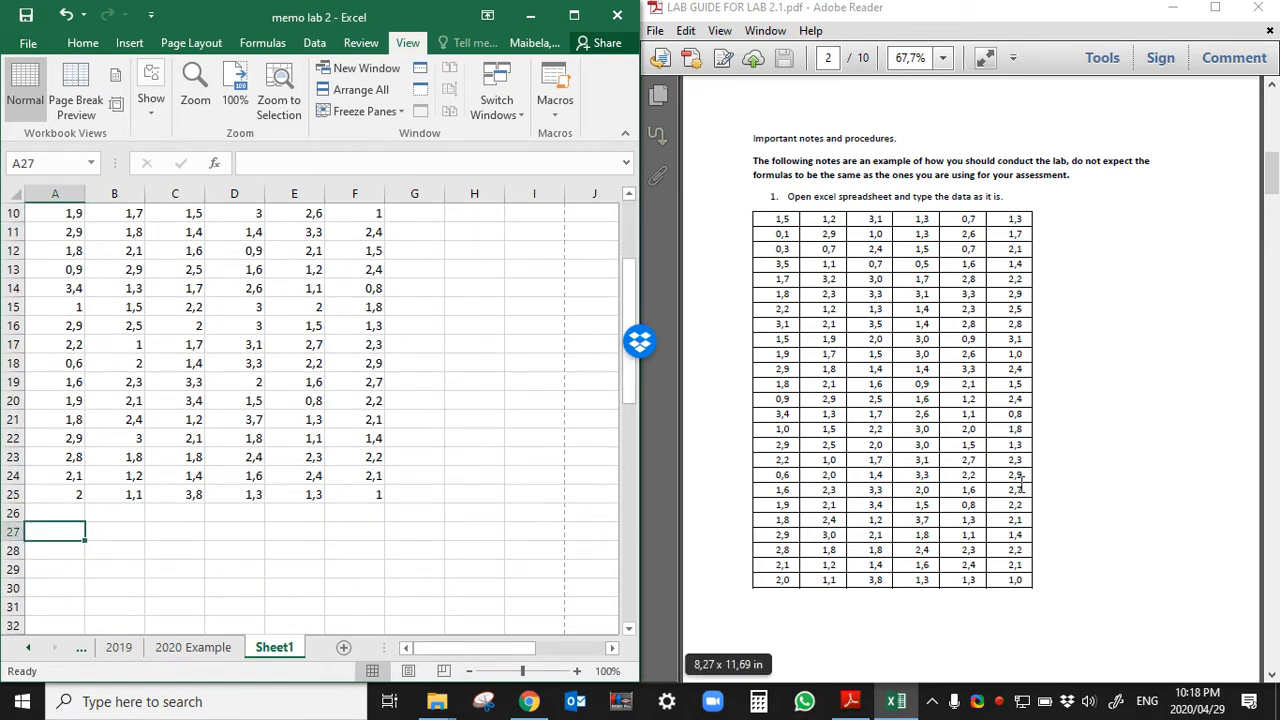
pyautogui.scroll(-3, 300, 400)
pyautogui.click(846, 480)
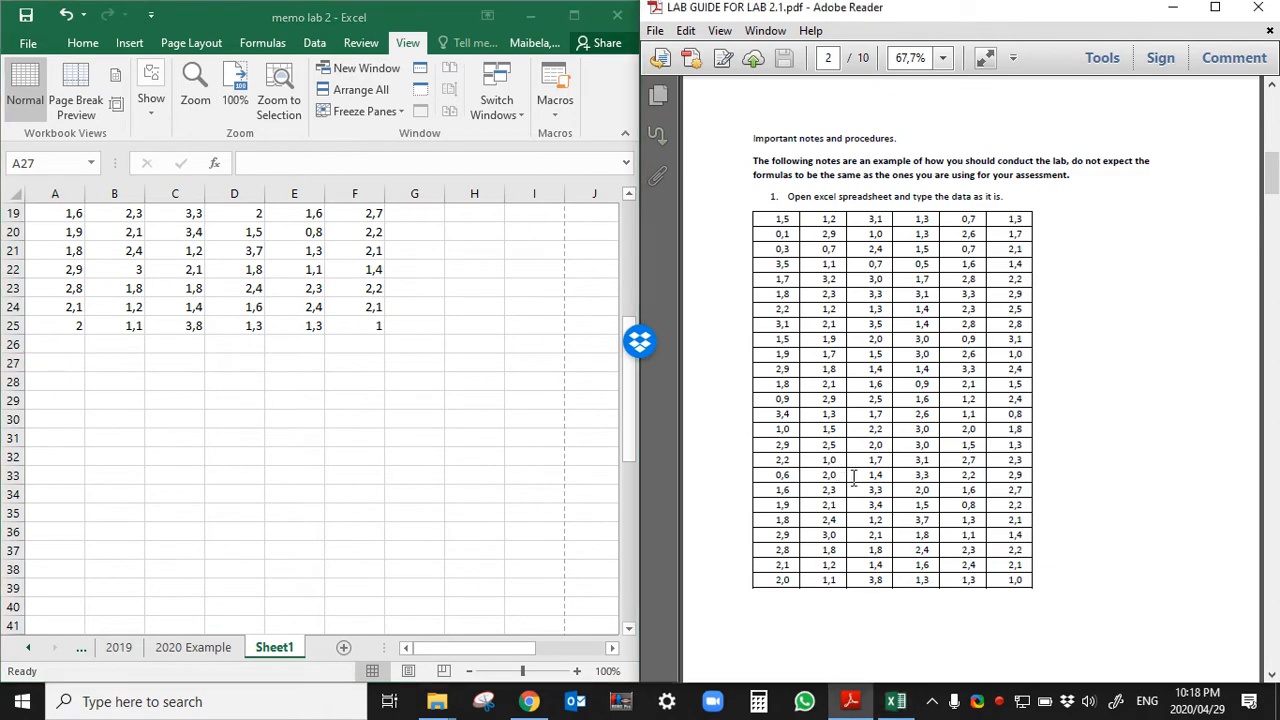
pyautogui.scroll(-10, 850, 495)
pyautogui.scroll(-3, 851, 510)
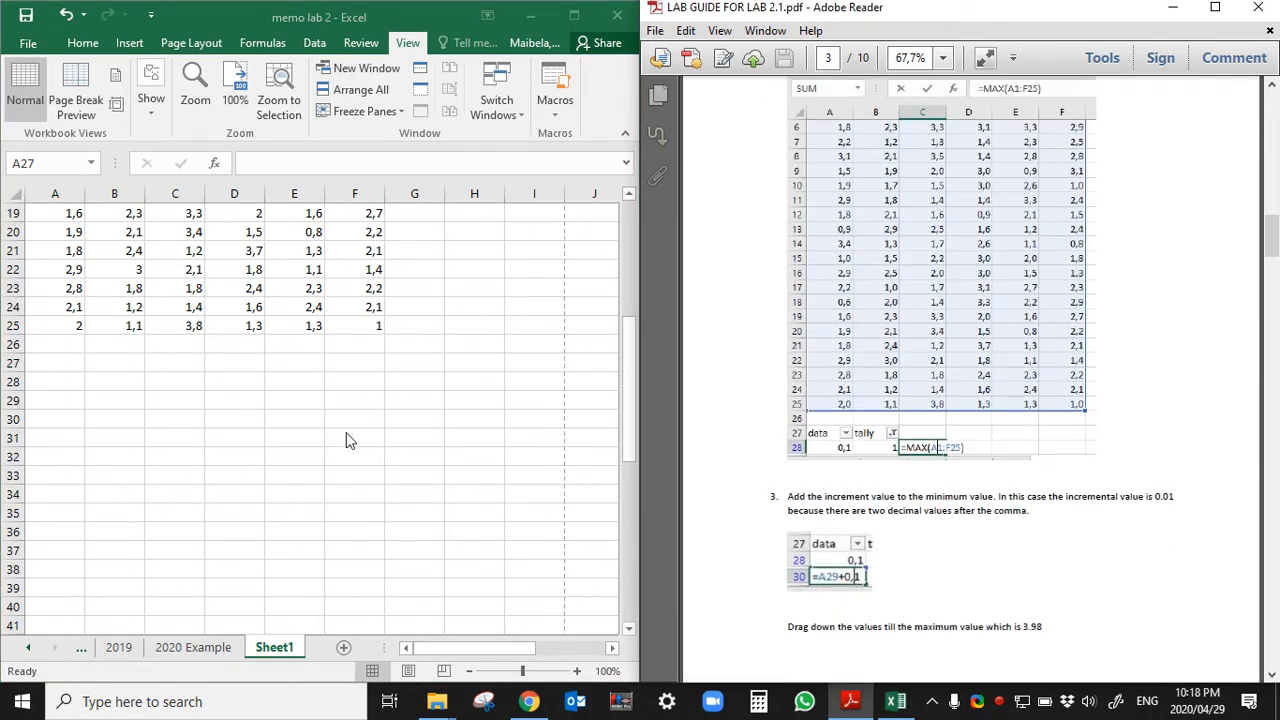
# Step: Enter the heading "data" in cell A27 of Sheet1
pyautogui.click(45, 362)
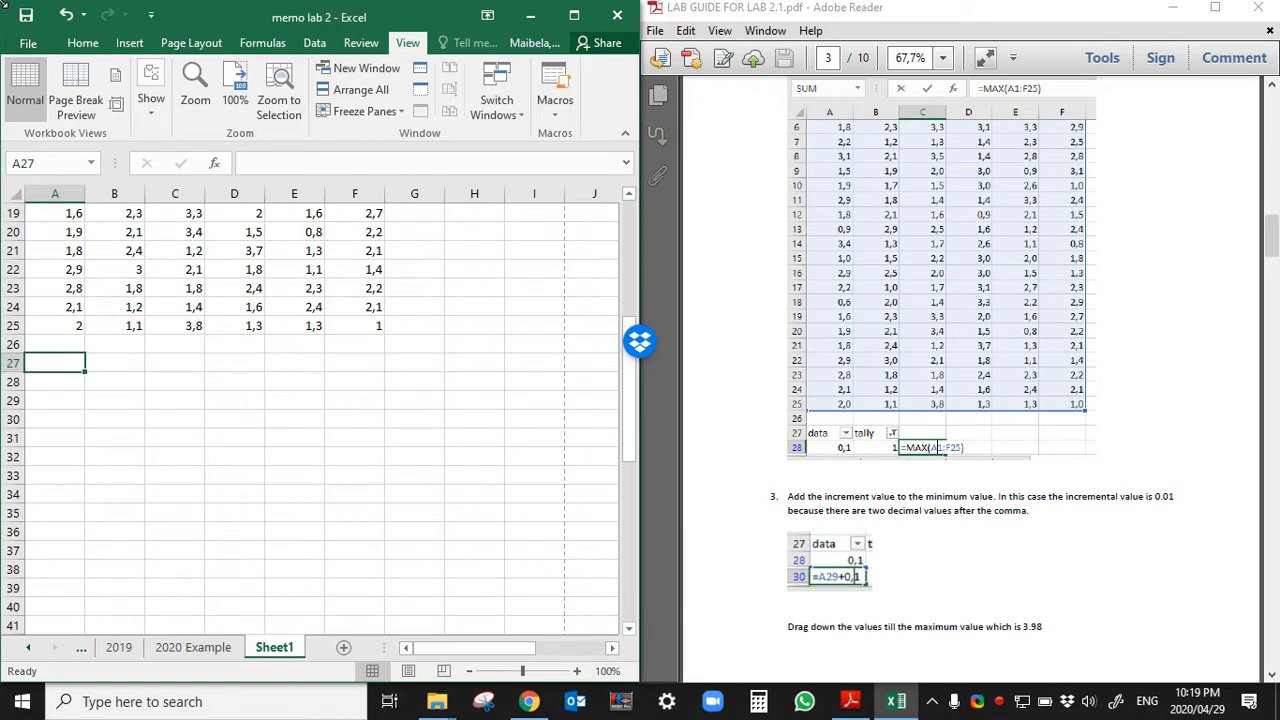
pyautogui.write('data')
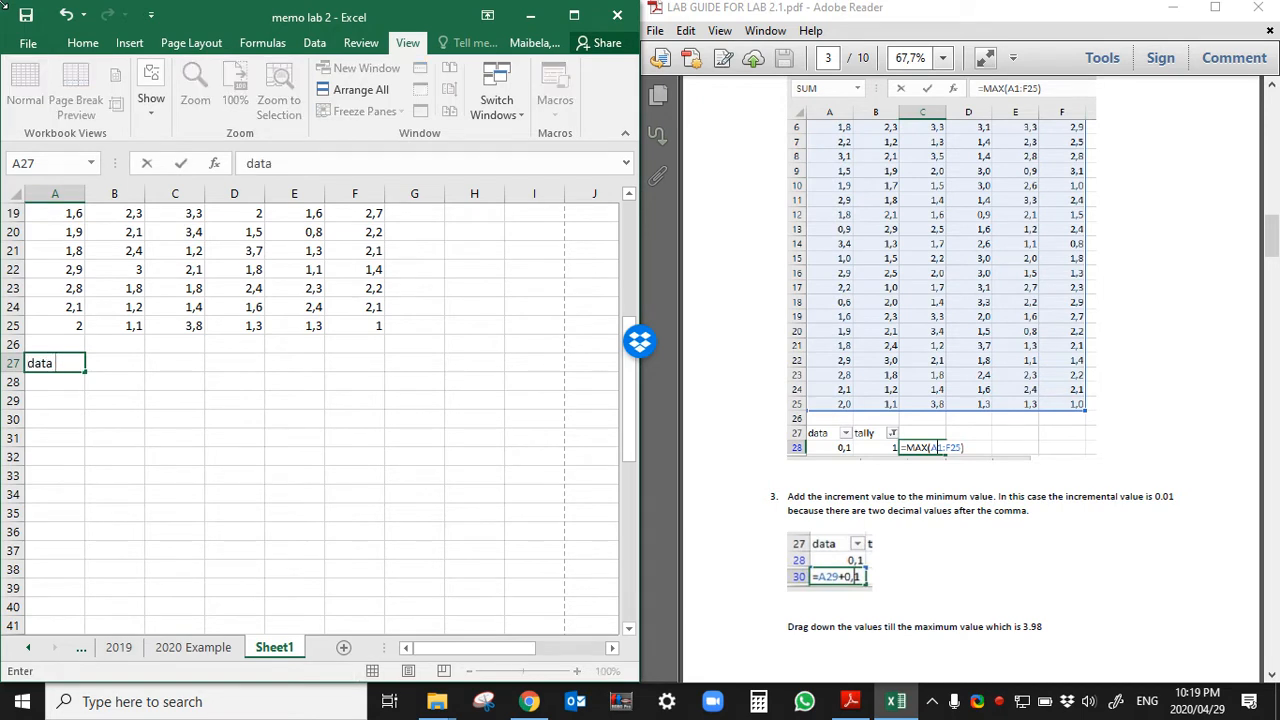
pyautogui.press('Return')
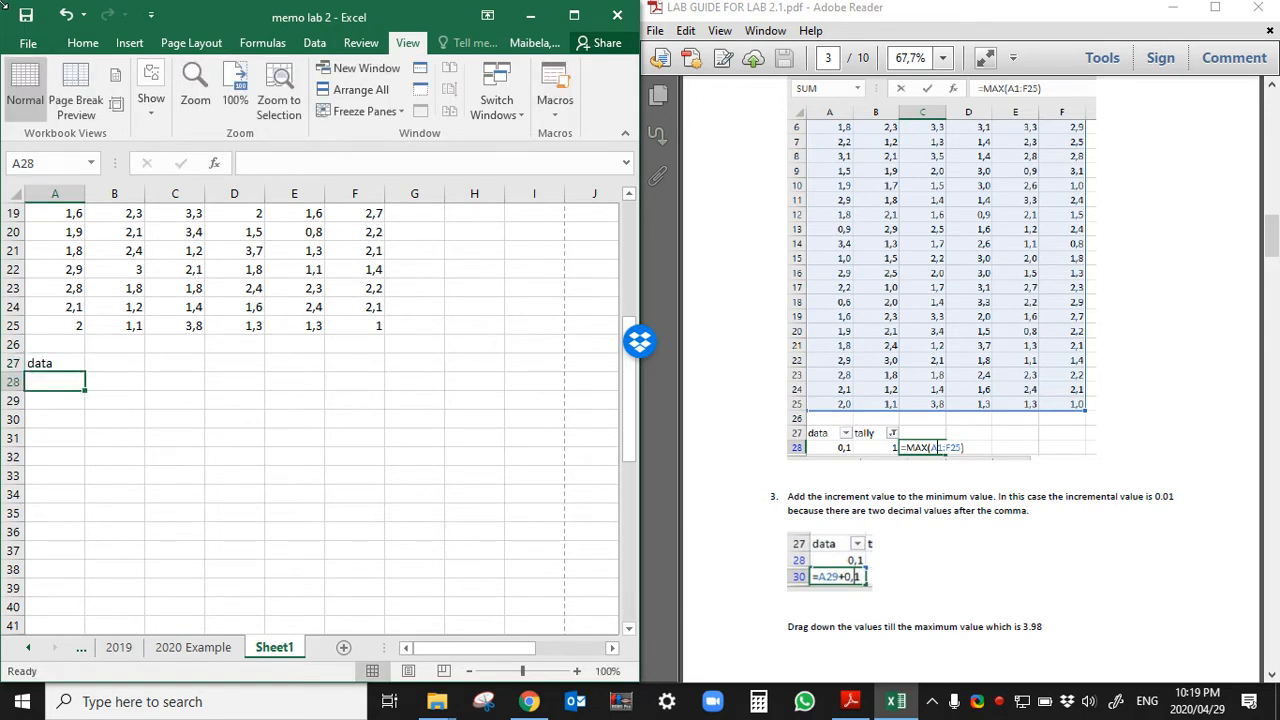
# Step: Calculate the minimum of the range A1:F25 in cell A28 with the MIN function
pyautogui.write('=min(')
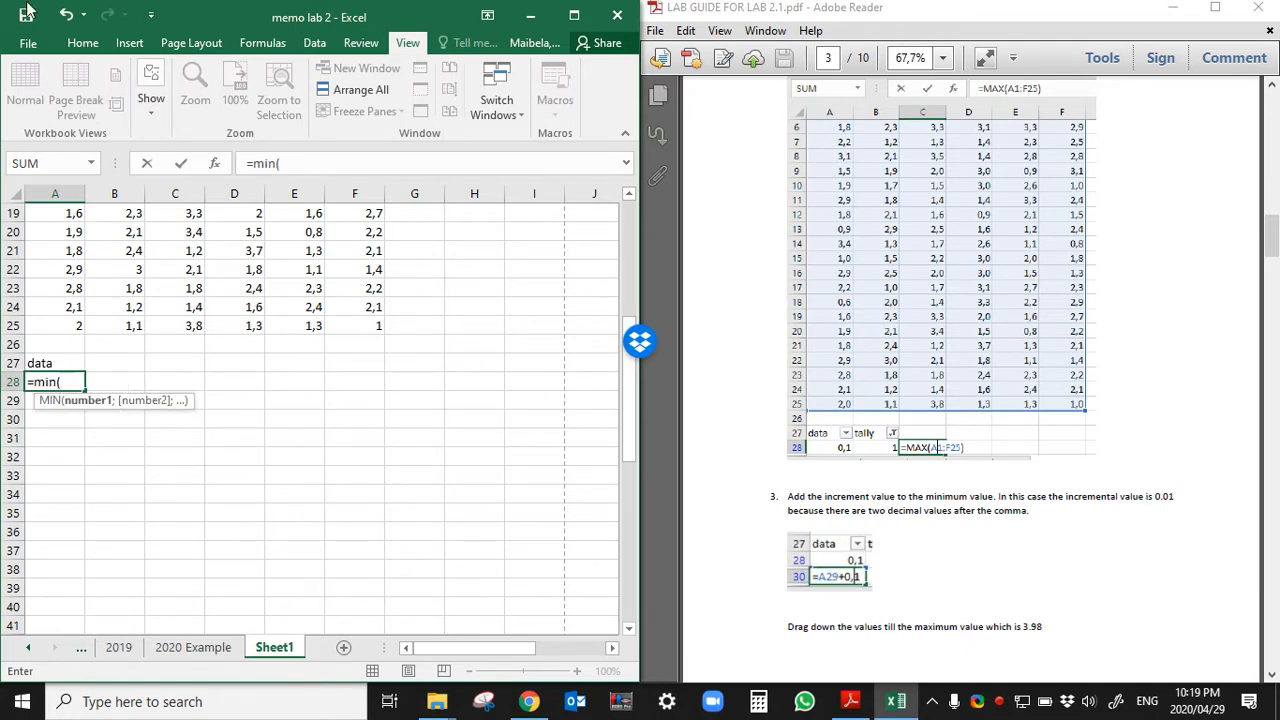
pyautogui.scroll(6, 200, 325)
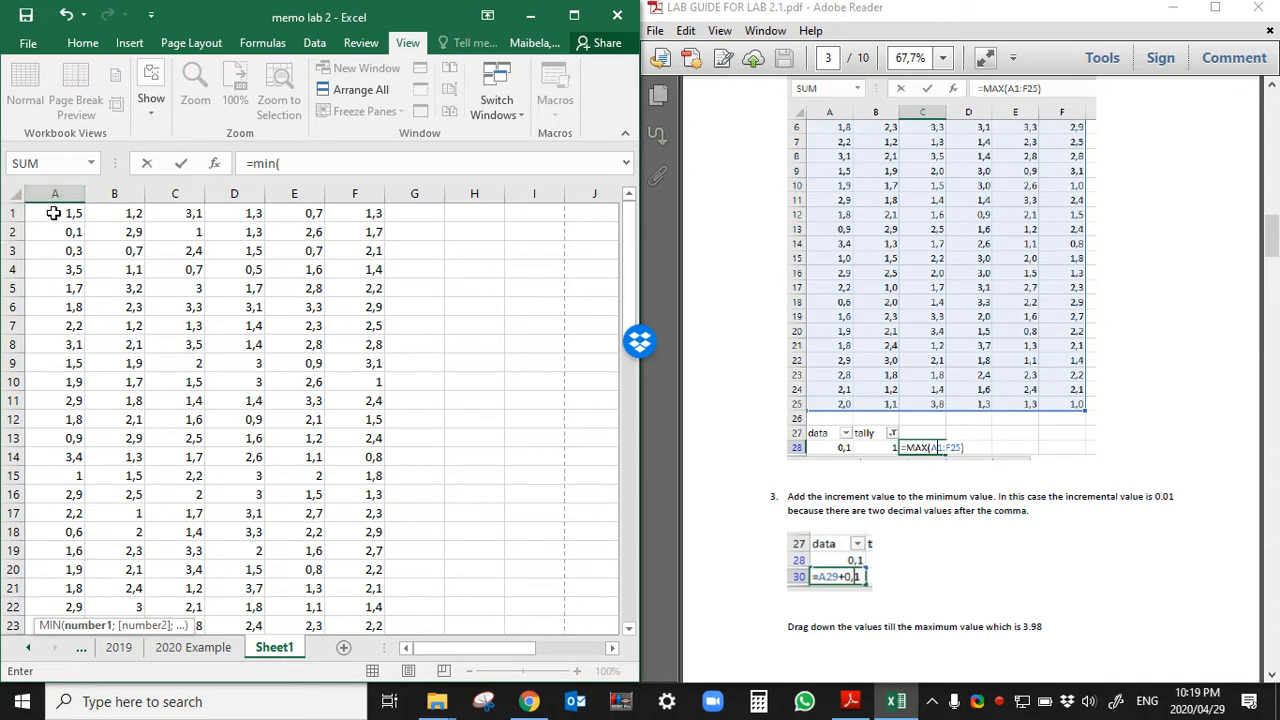
pyautogui.moveTo(54, 213); pyautogui.dragTo(377, 580)
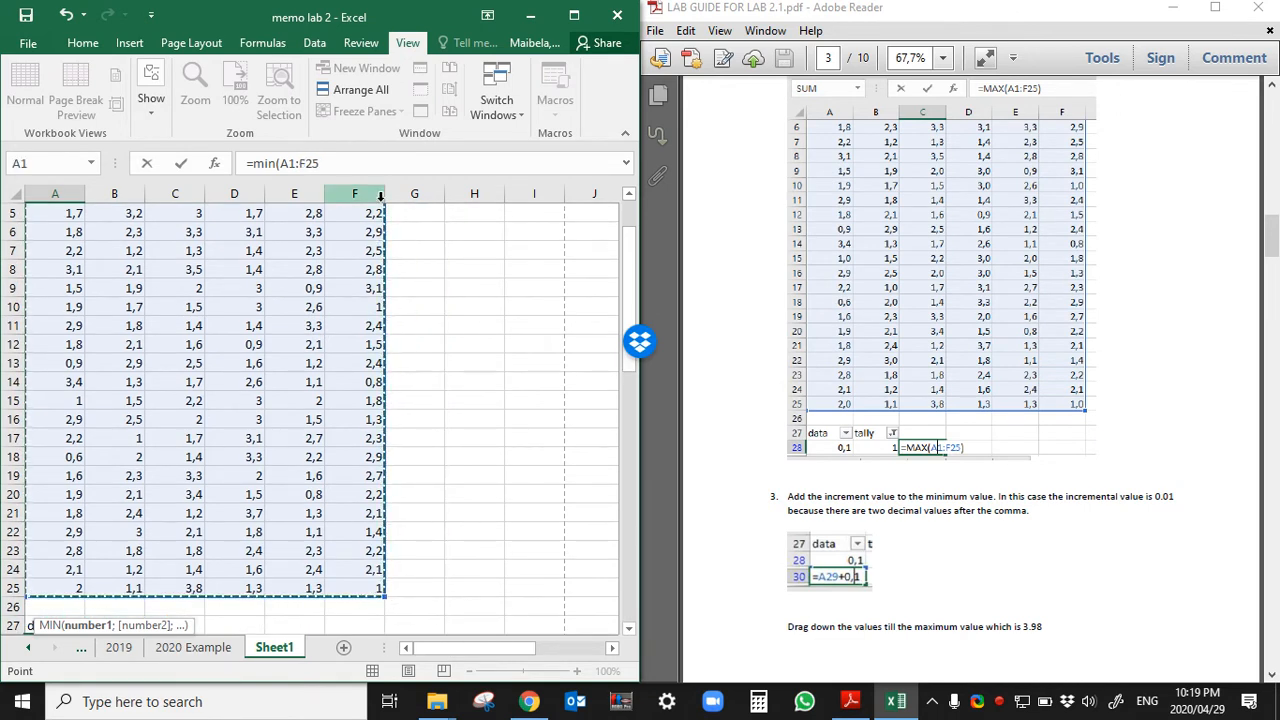
pyautogui.scroll(-4, 354, 491)
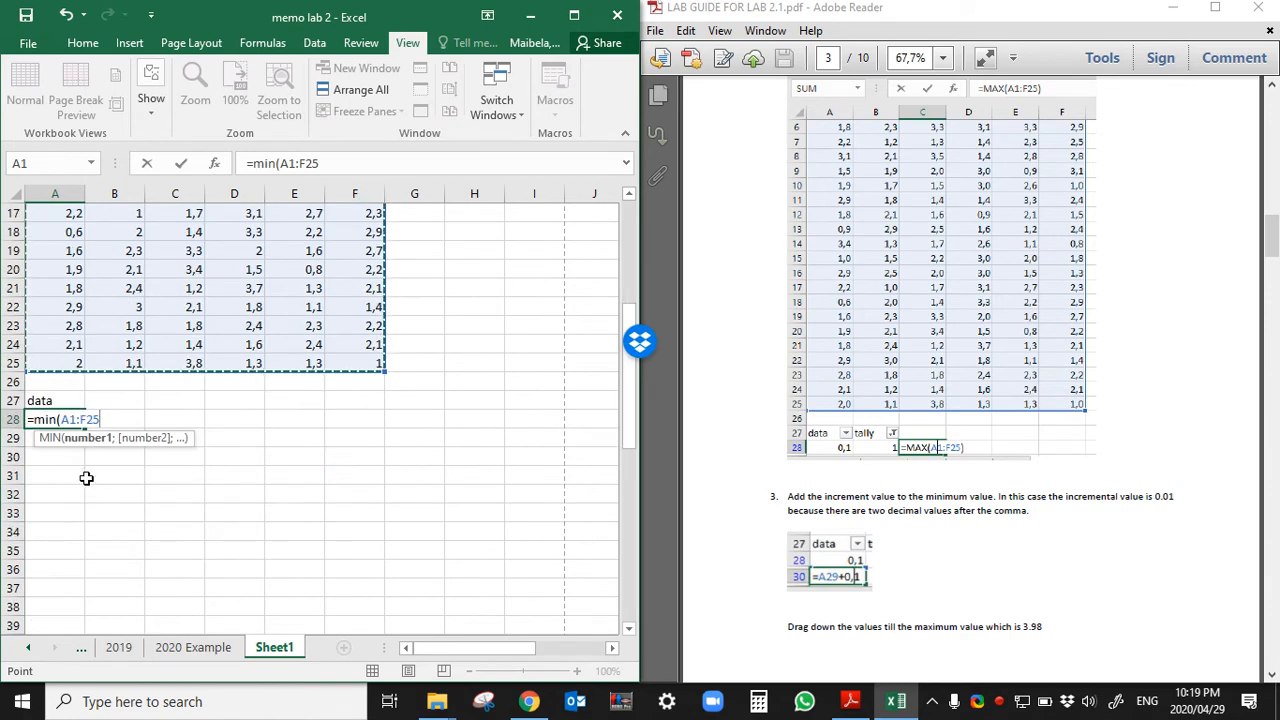
pyautogui.write(')')
pyautogui.press('Return')
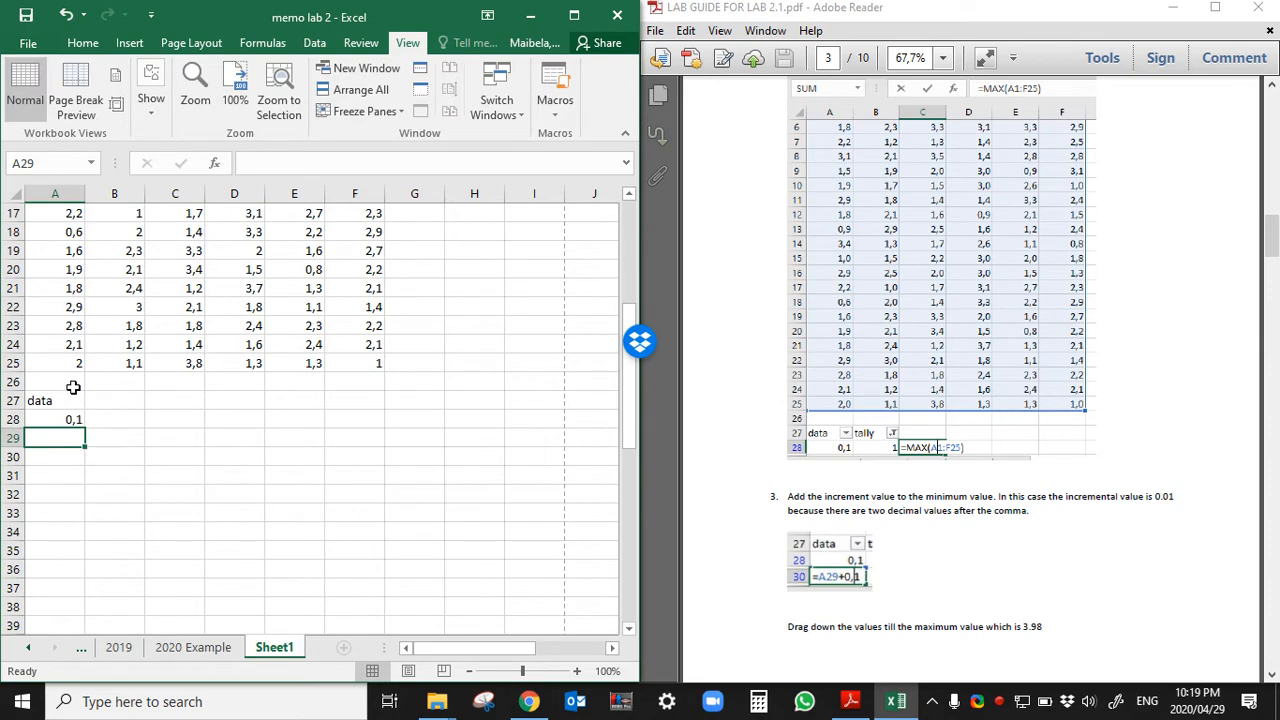
# Step: Highlight the data range A1:F25 to examine the values covered by the minimum formula
pyautogui.click(60, 418)
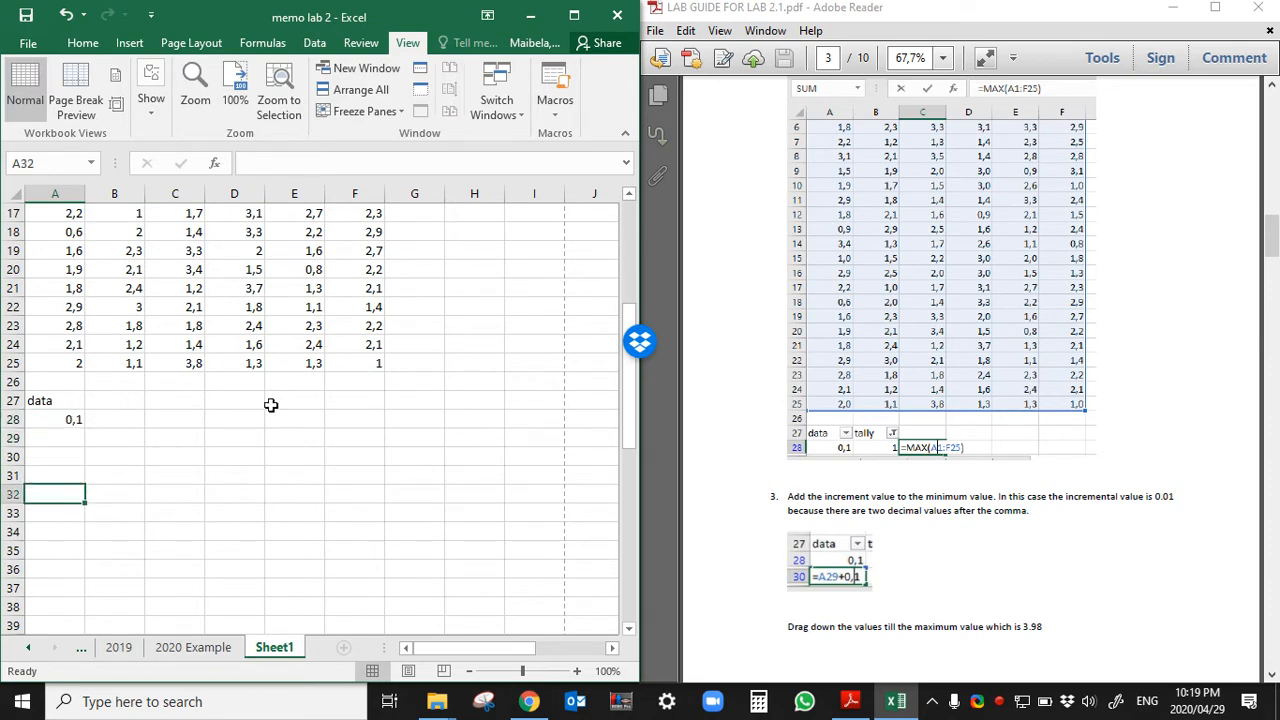
pyautogui.moveTo(380, 360); pyautogui.dragTo(50, 80)
pyautogui.scroll(-4, 150, 325)
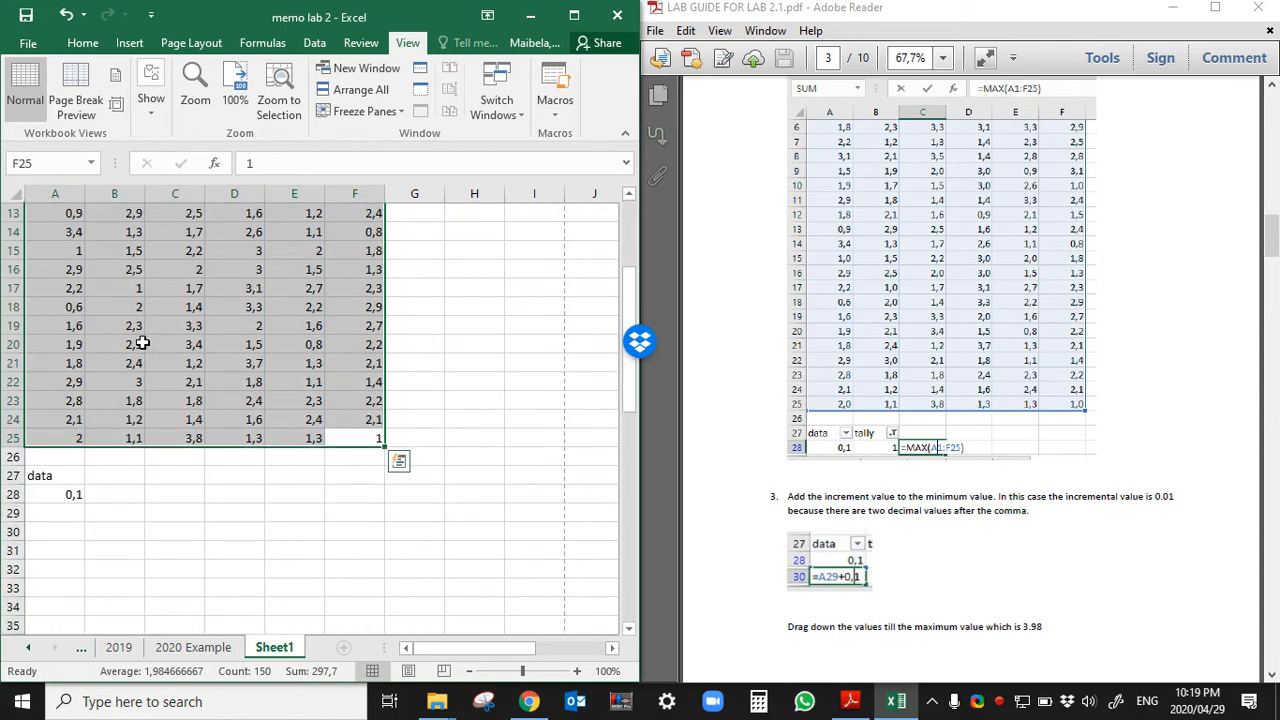
pyautogui.scroll(4, 133, 328)
pyautogui.scroll(-7, 133, 340)
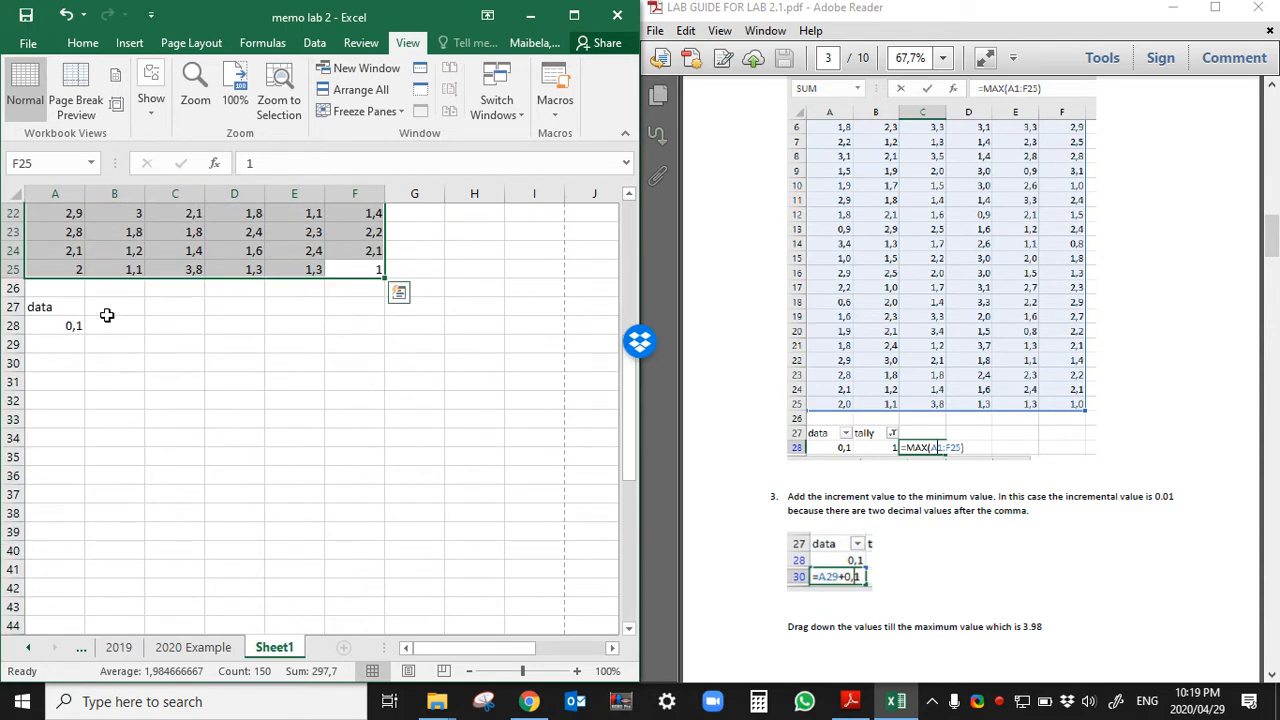
# Step: Enter the heading "max" in cell C27 of Sheet1
pyautogui.click(176, 307)
pyautogui.write('max')
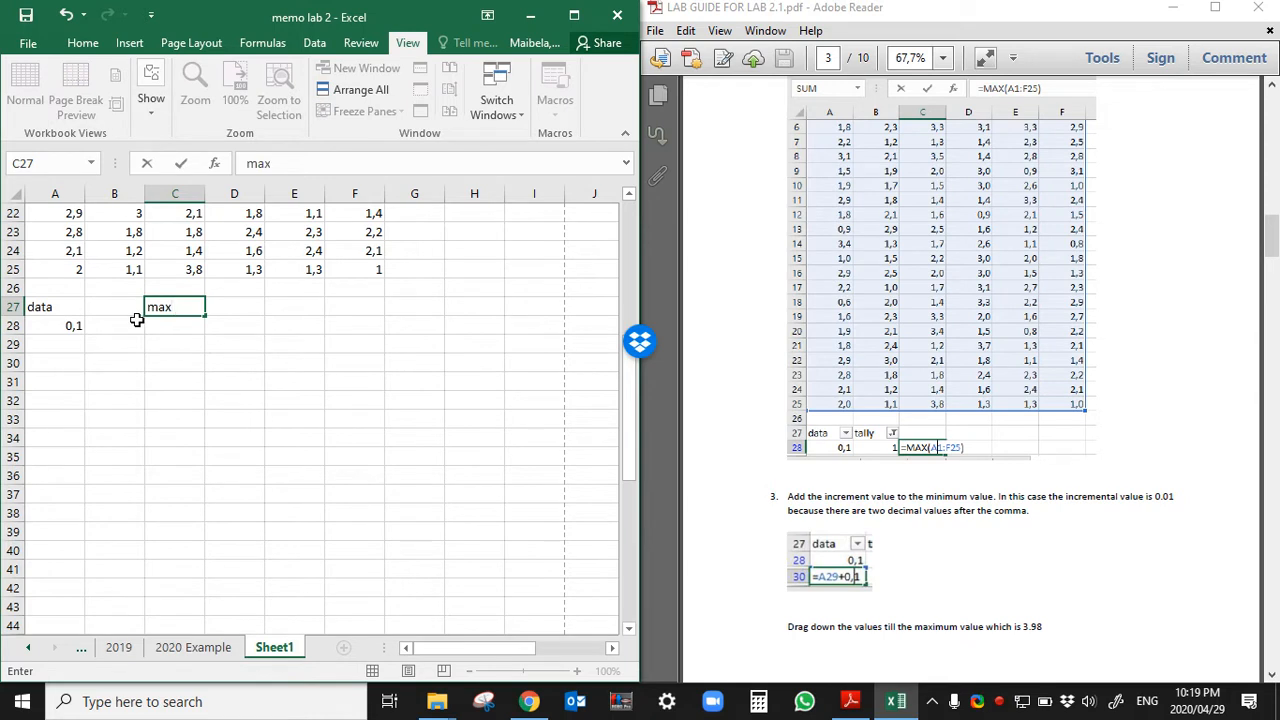
pyautogui.press('Return')
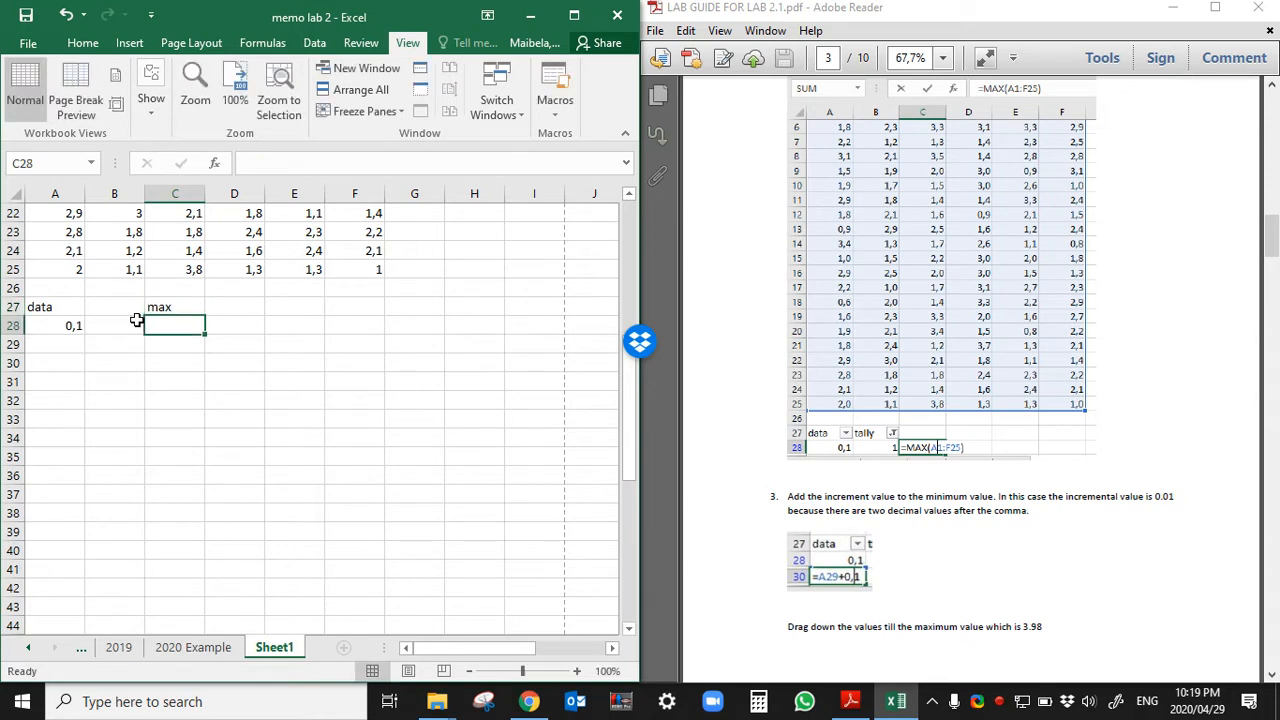
# Step: Calculate the maximum of the range A1:F25 in cell C28 with the MAX function
pyautogui.write('=ma')
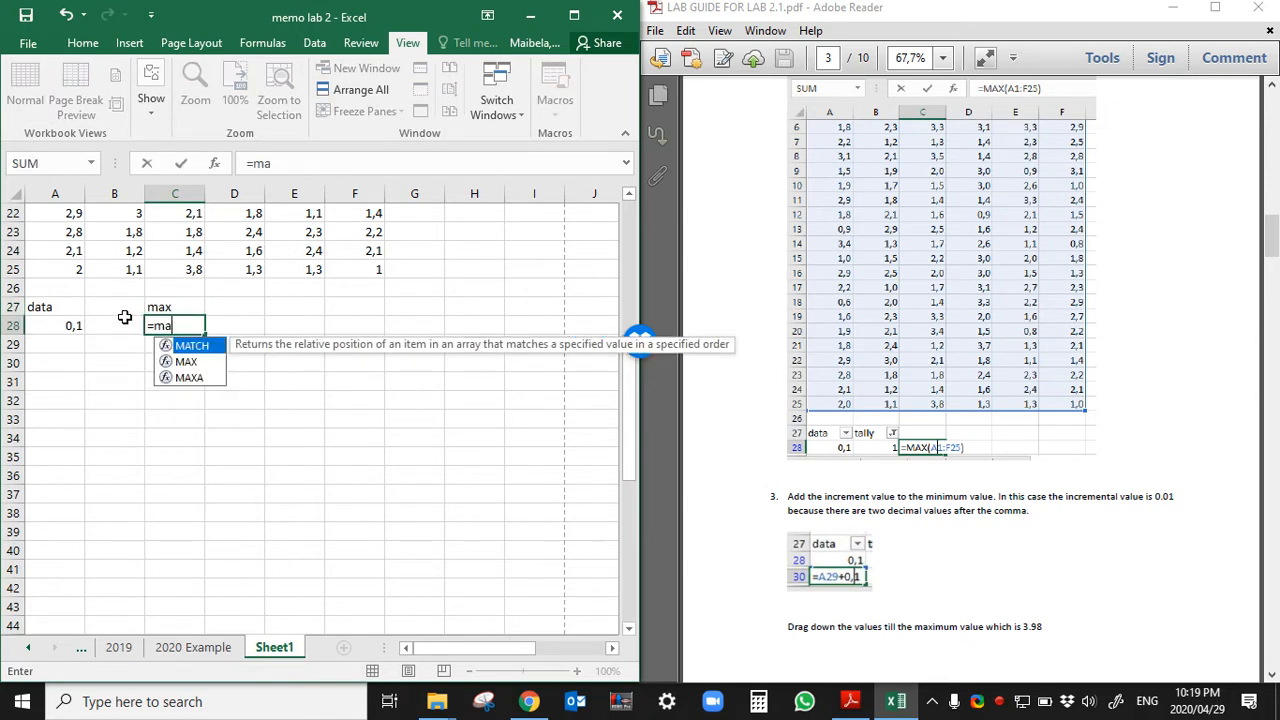
pyautogui.write('x(')
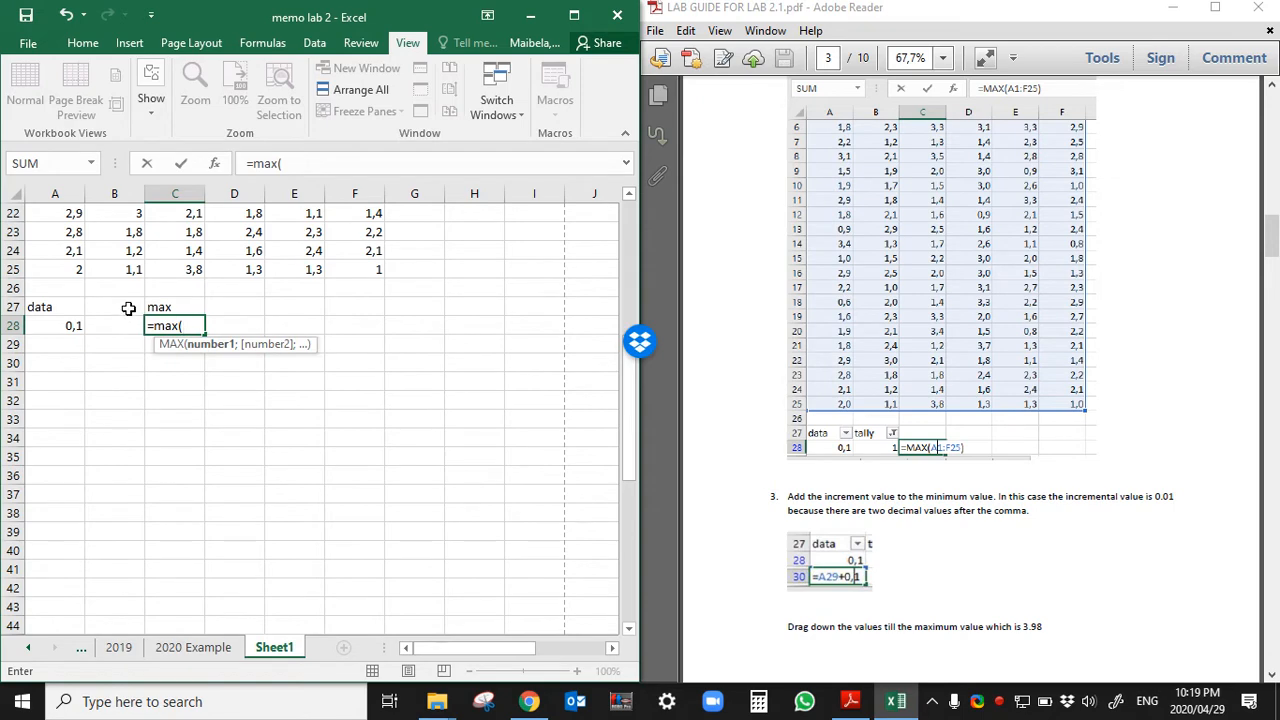
pyautogui.scroll(7, 128, 308)
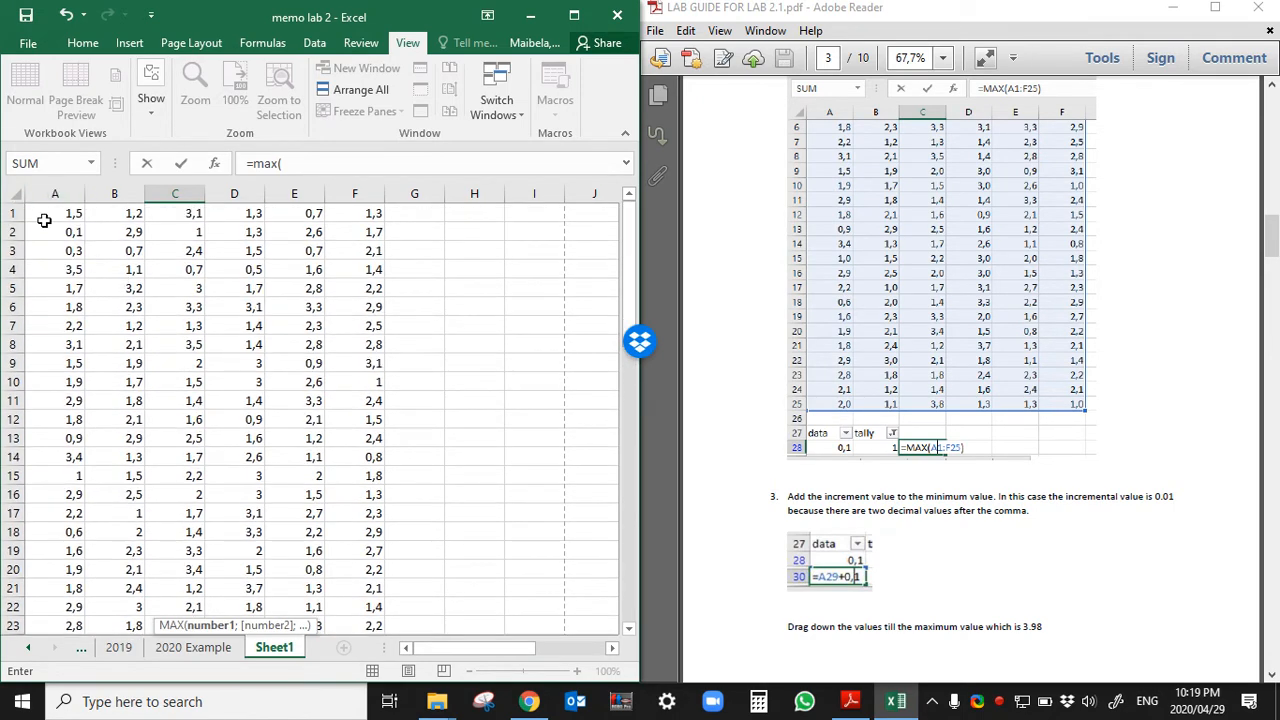
pyautogui.moveTo(48, 211); pyautogui.dragTo(380, 597)
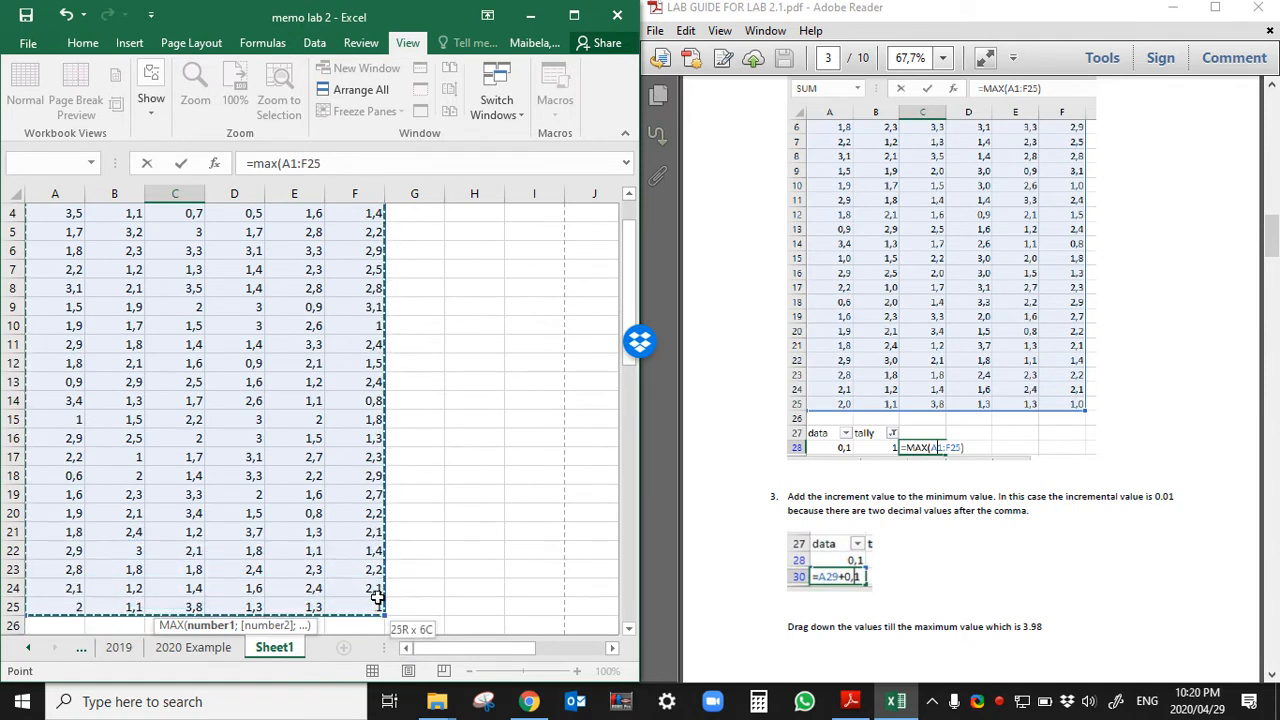
pyautogui.moveTo(380, 597); pyautogui.dragTo(343, 597)
pyautogui.write(')')
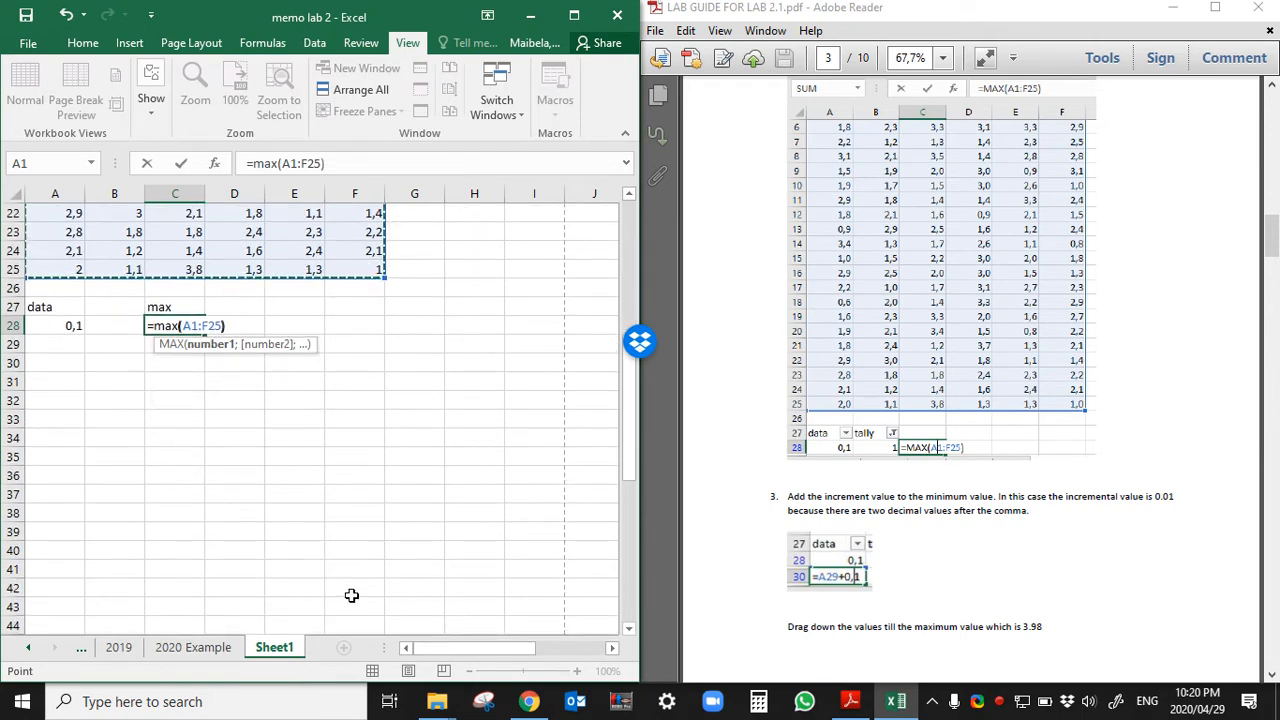
pyautogui.press('Return')
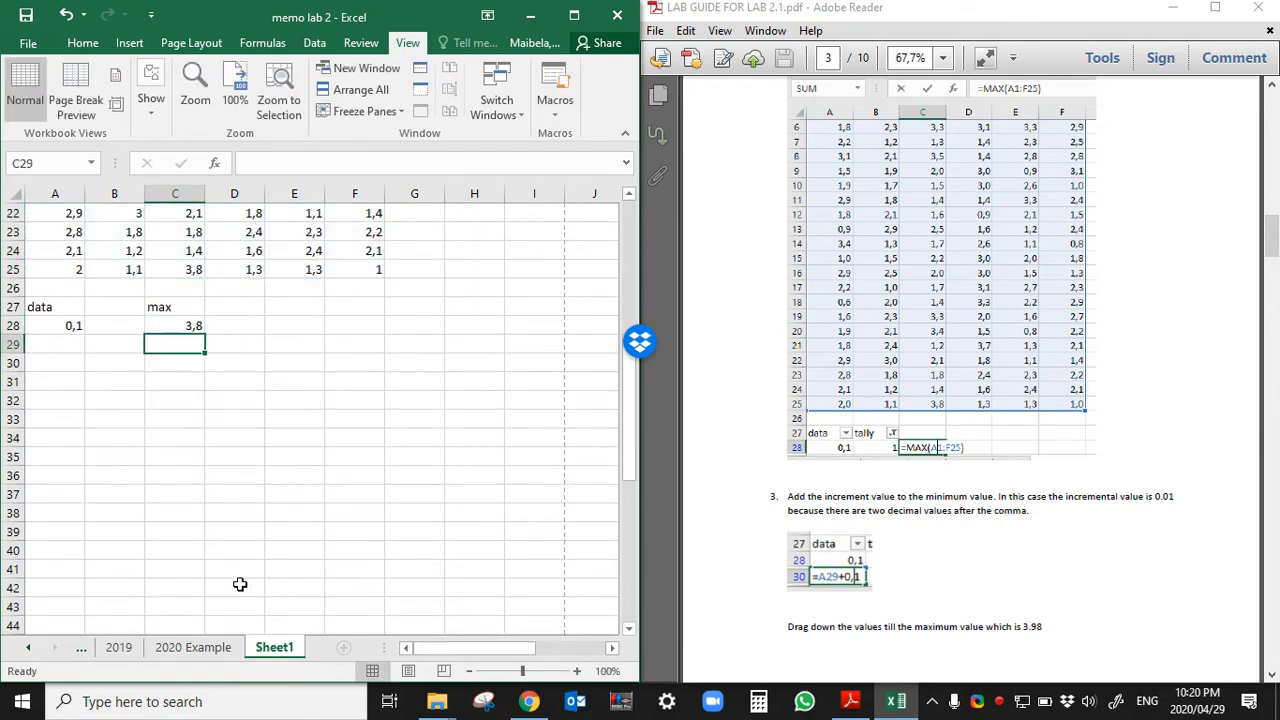
pyautogui.click(177, 318)
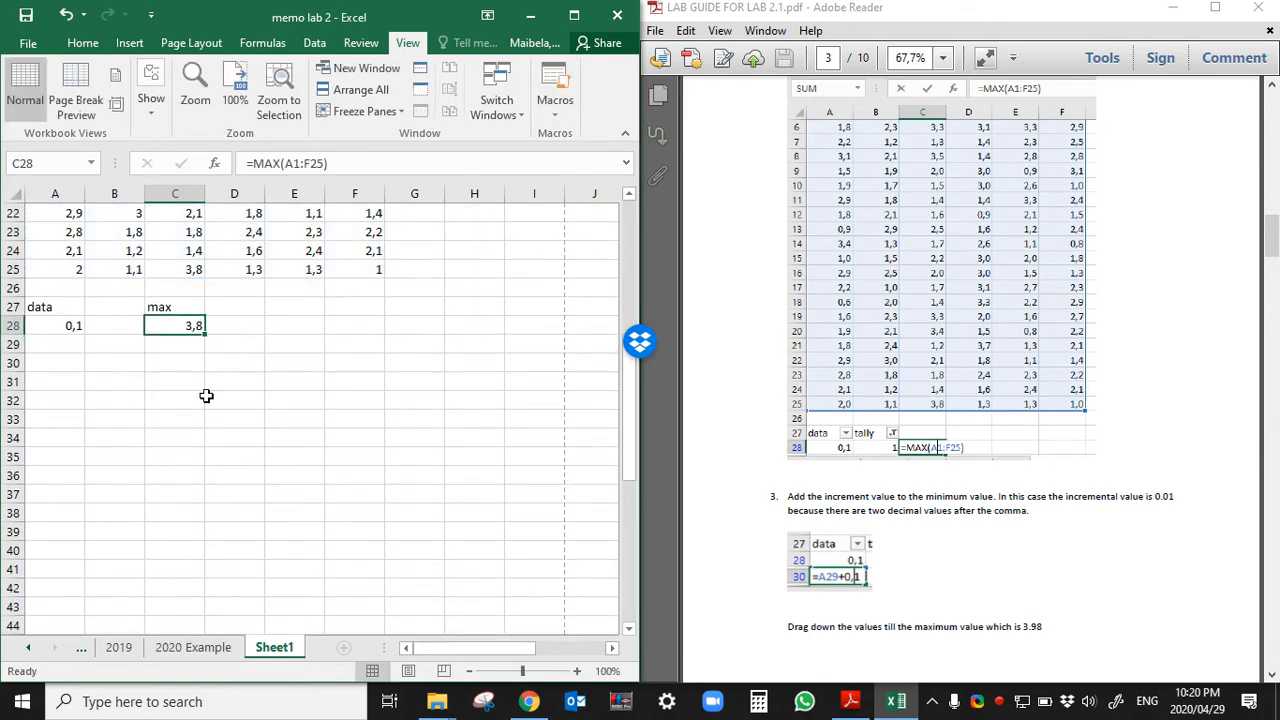
# Step: Enter the heading "tally" in cell B27, between the data and max headings
pyautogui.click(46, 347)
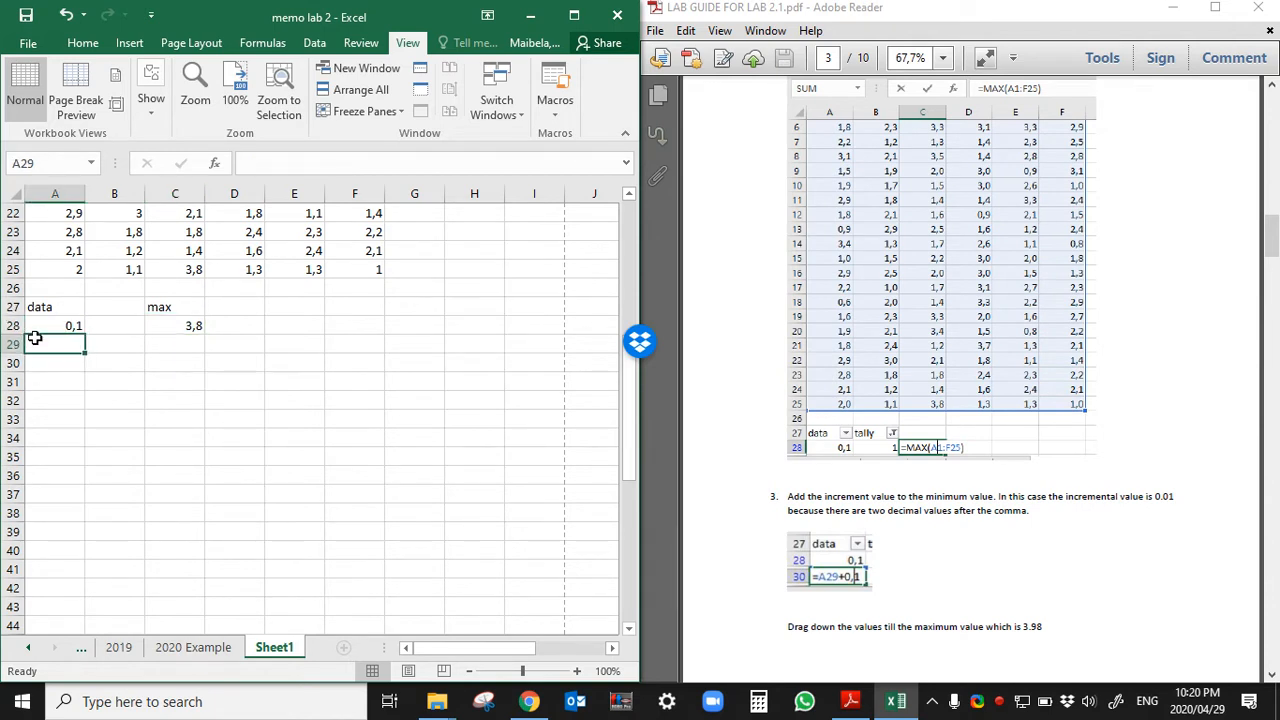
pyautogui.click(111, 303)
pyautogui.write('tally')
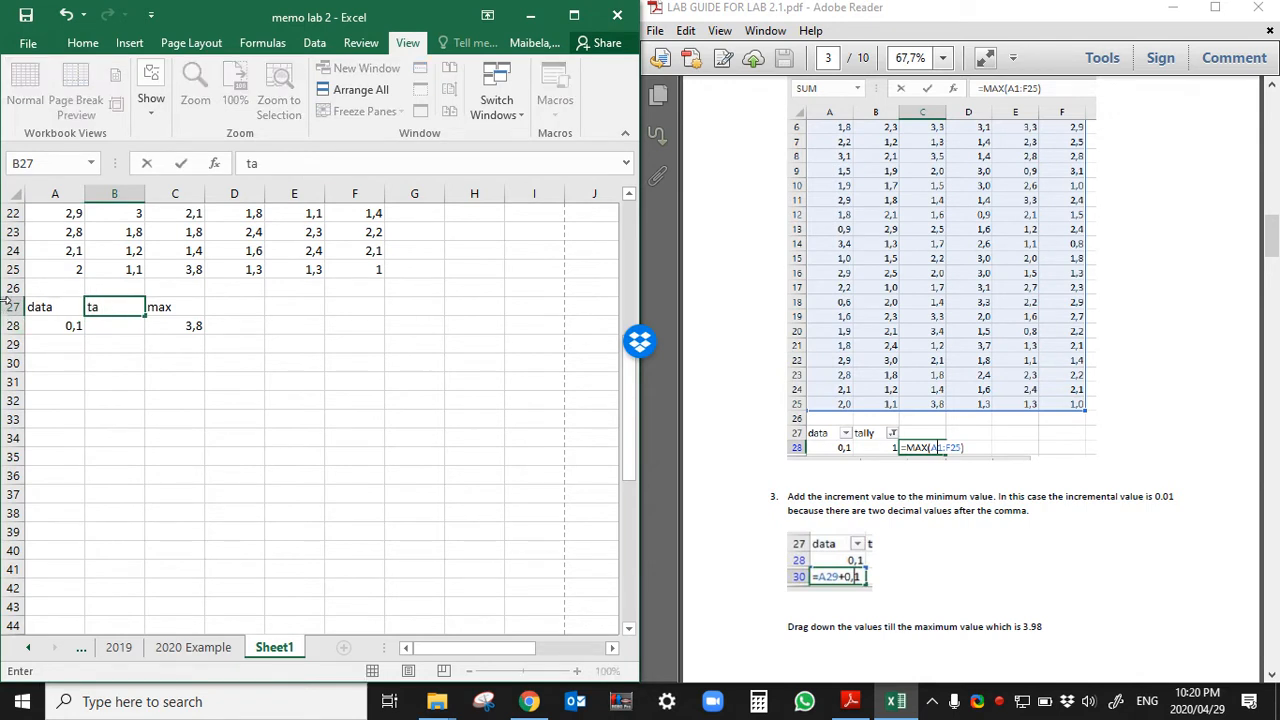
pyautogui.click(220, 440)
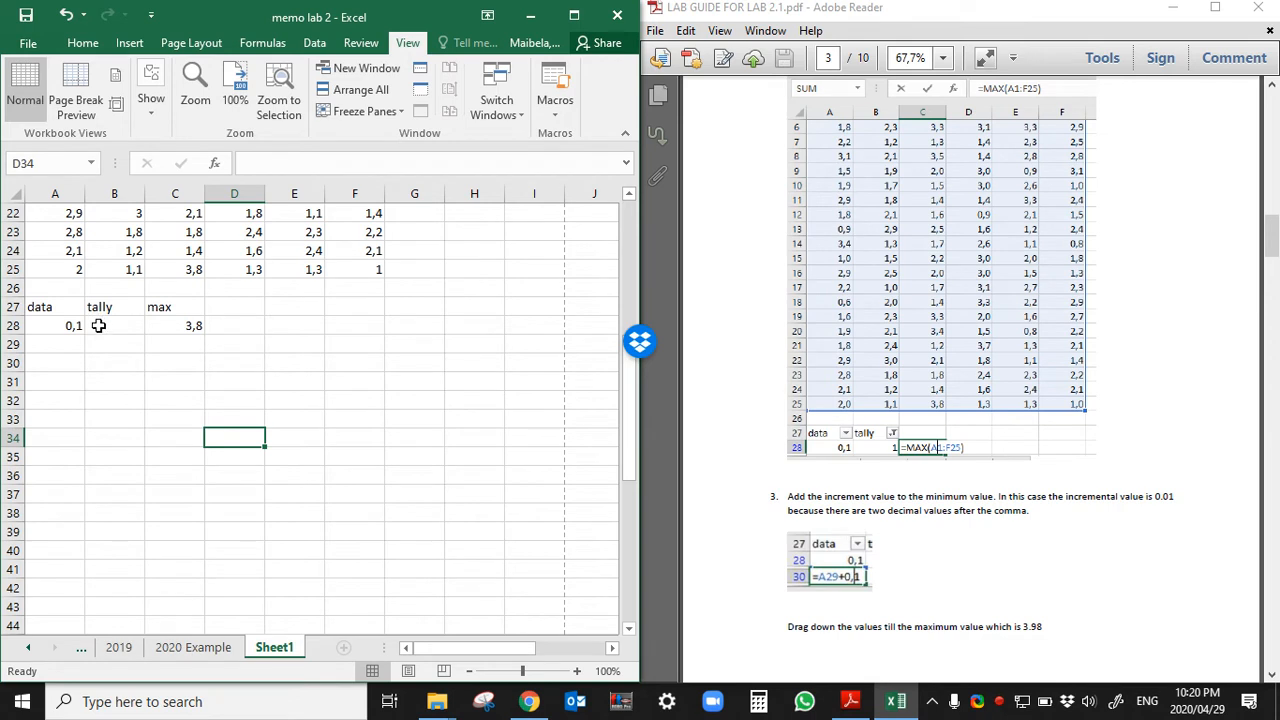
# Step: Examine the decimal places of the values in A1:F25 and the minimum in A28 to judge the increment needed
pyautogui.click(71, 341)
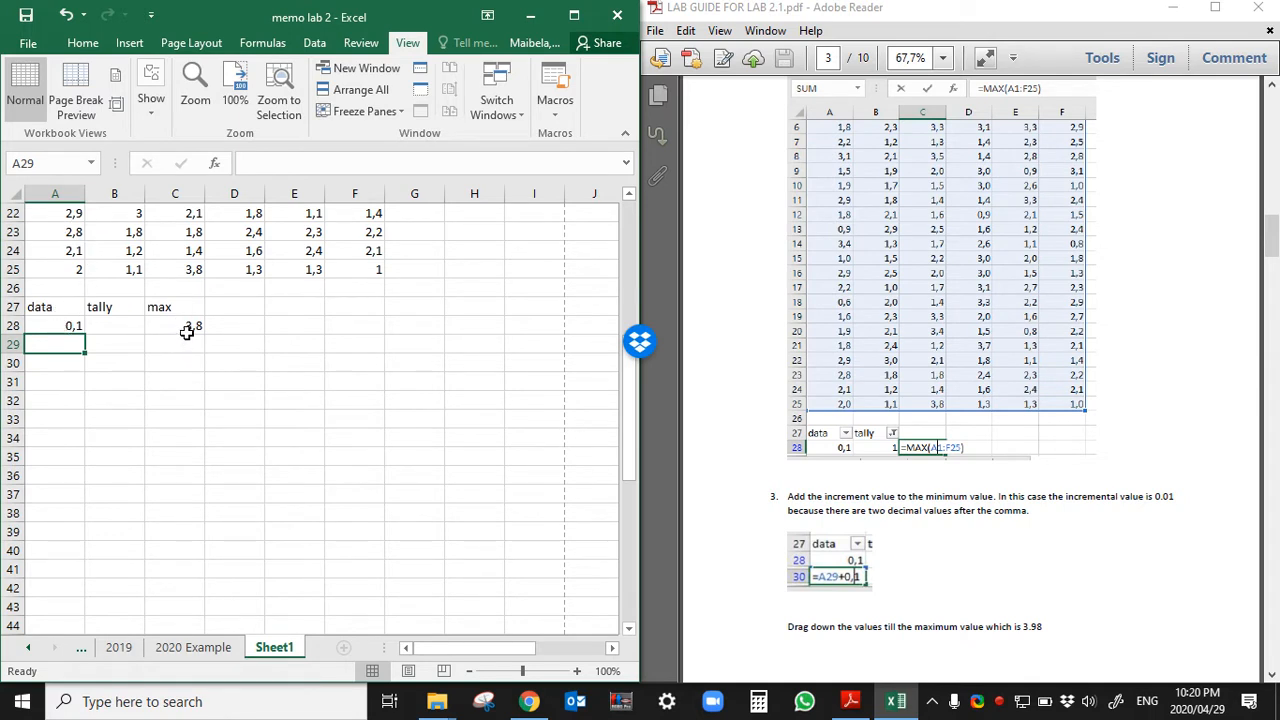
pyautogui.click(121, 423)
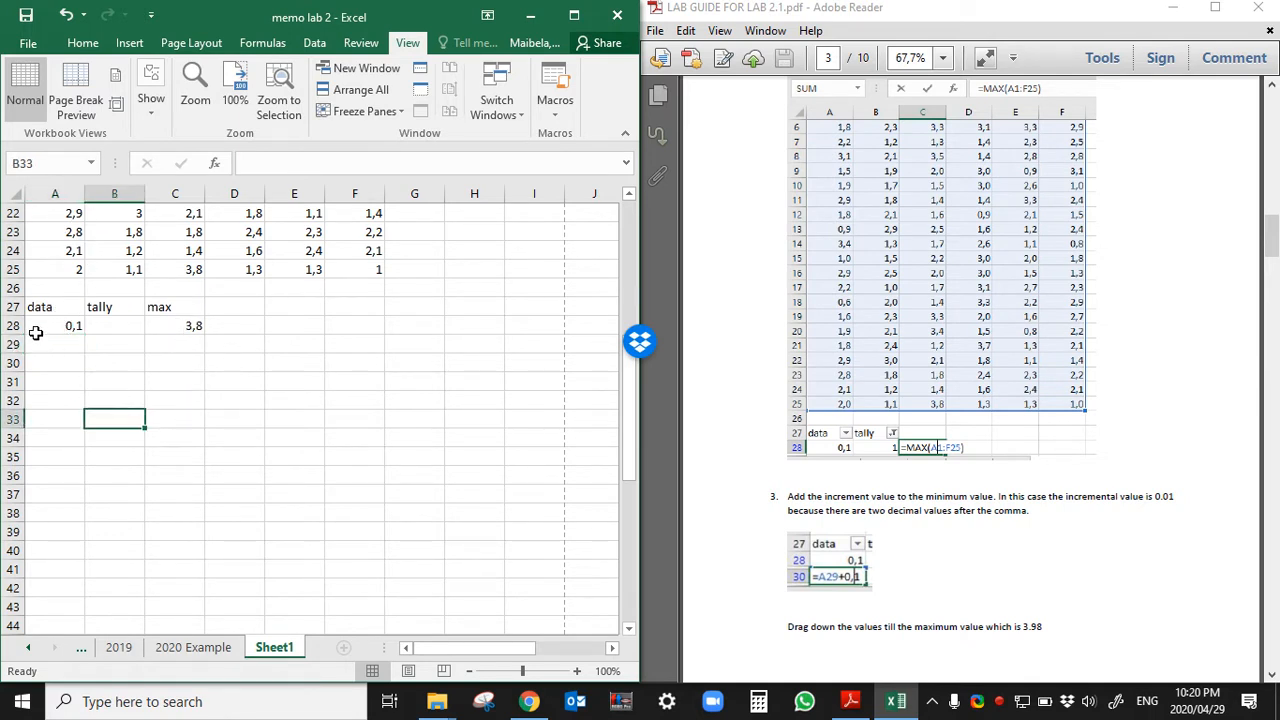
pyautogui.click(44, 347)
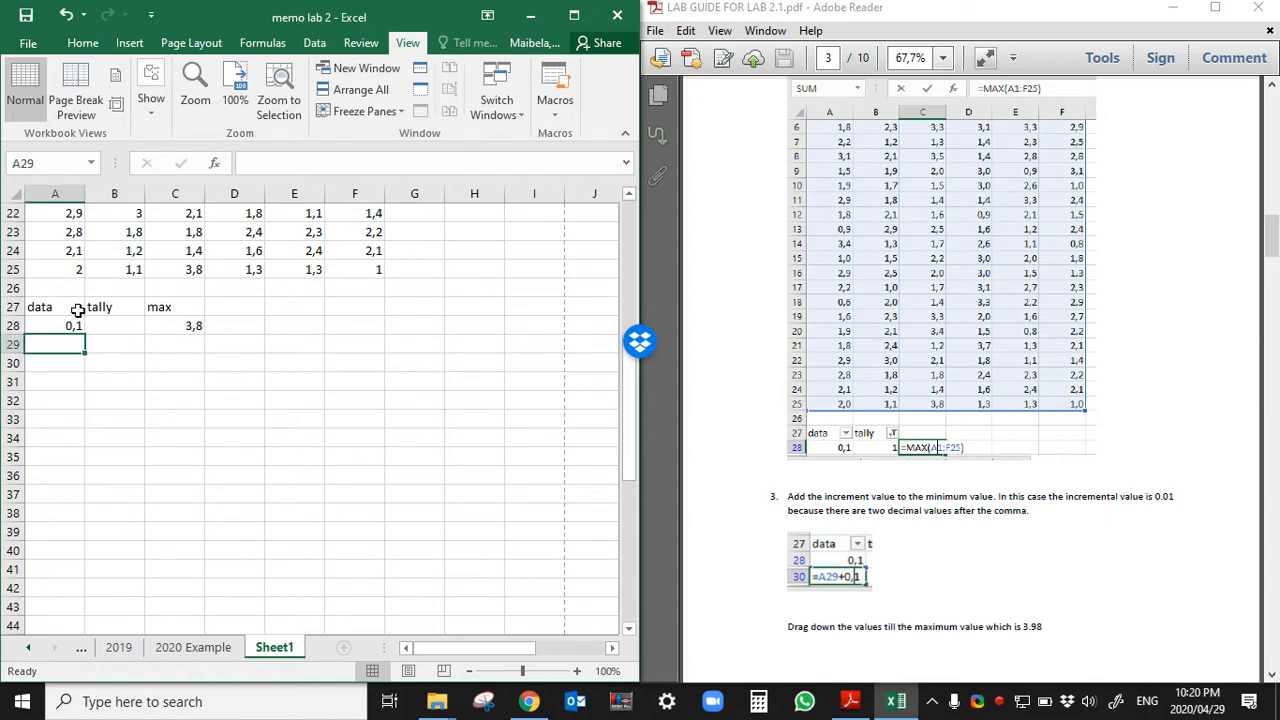
pyautogui.scroll(7, 100, 309)
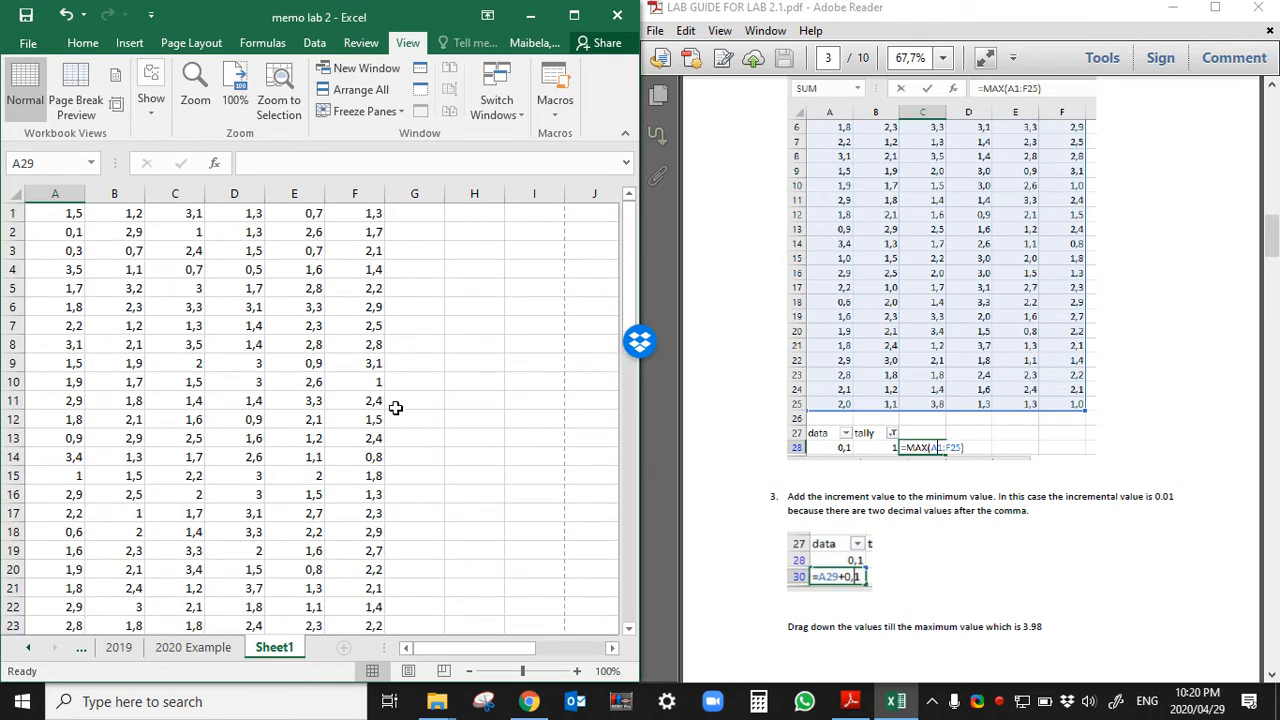
pyautogui.click(130, 478)
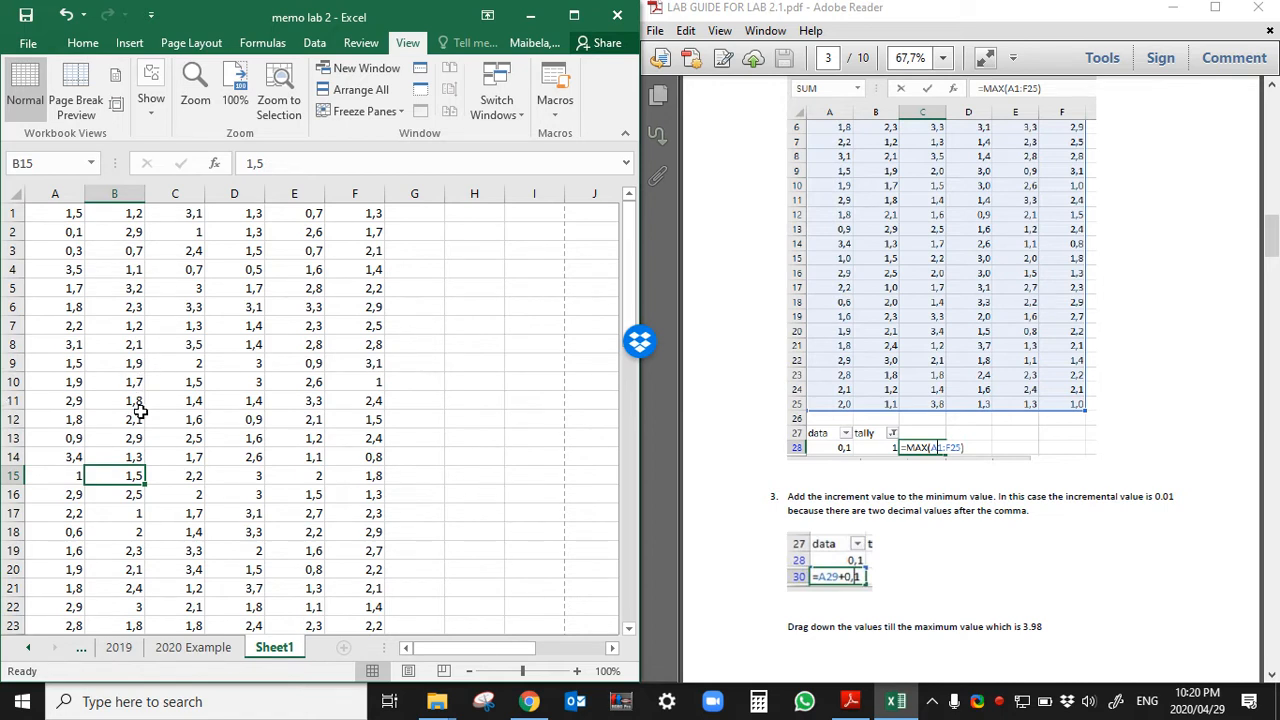
pyautogui.click(71, 326)
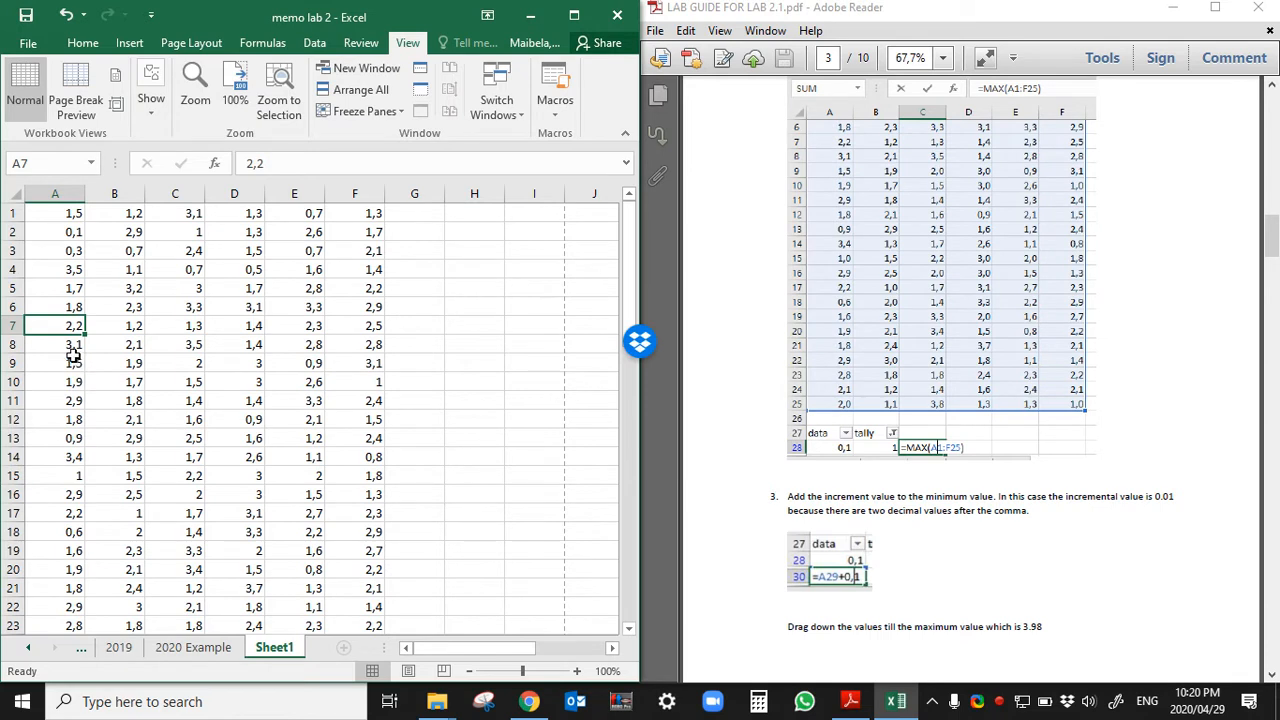
pyautogui.click(73, 345)
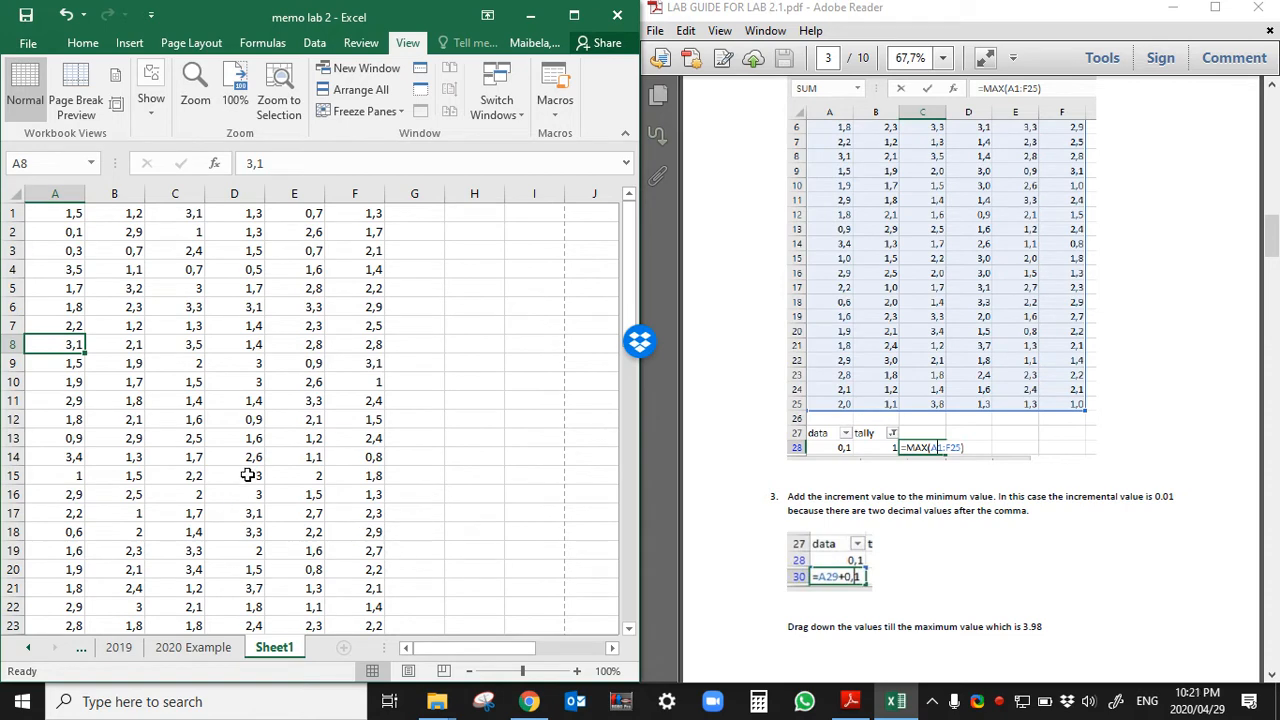
pyautogui.scroll(-1, 254, 482)
pyautogui.scroll(-7, 254, 482)
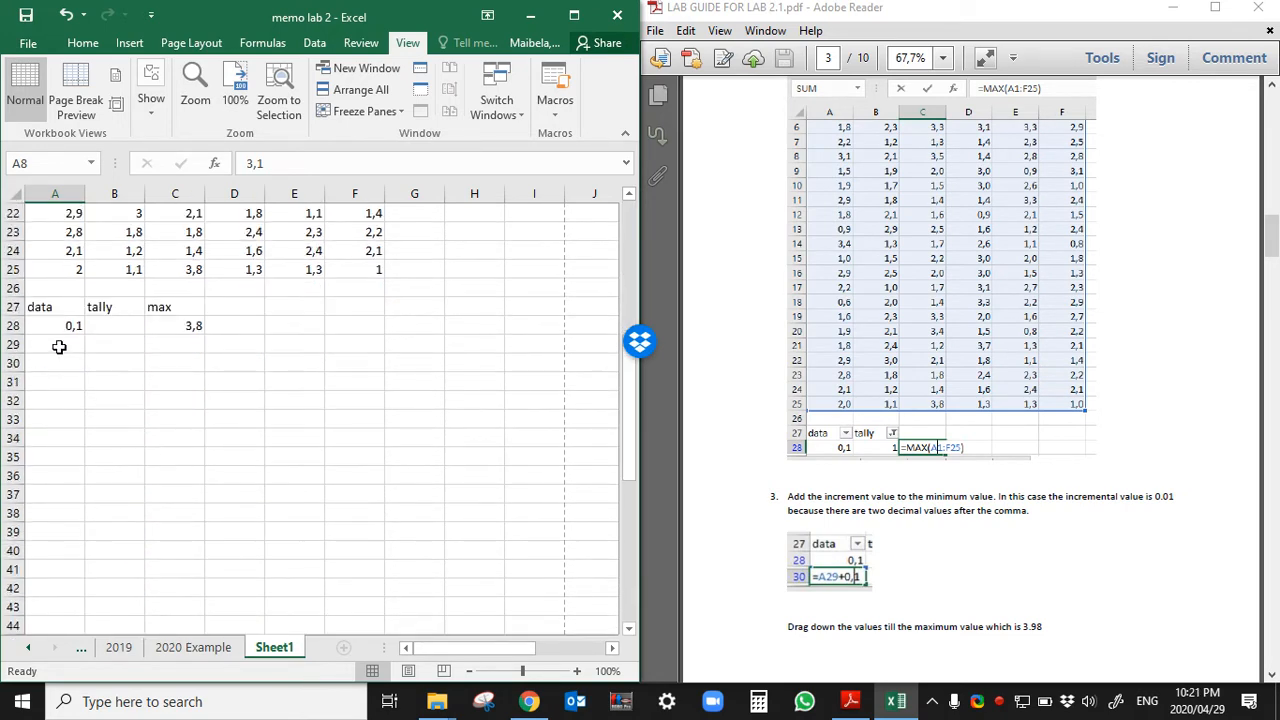
pyautogui.click(59, 346)
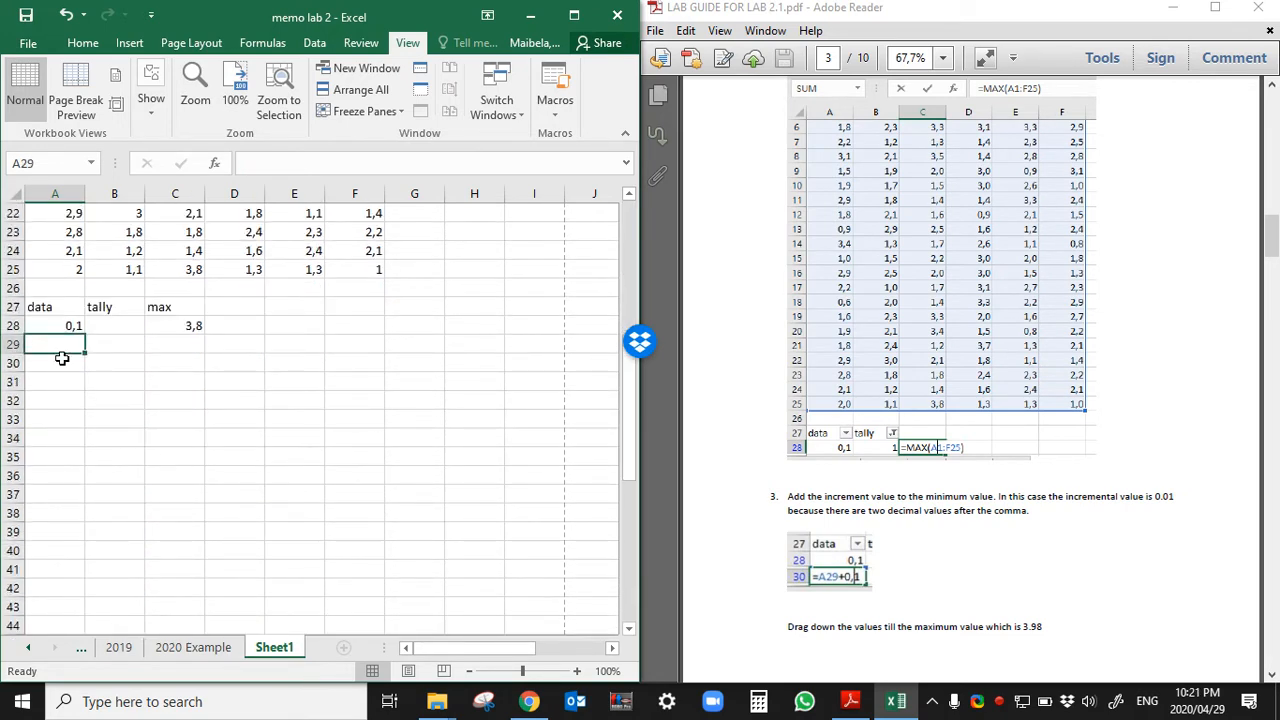
pyautogui.click(175, 380)
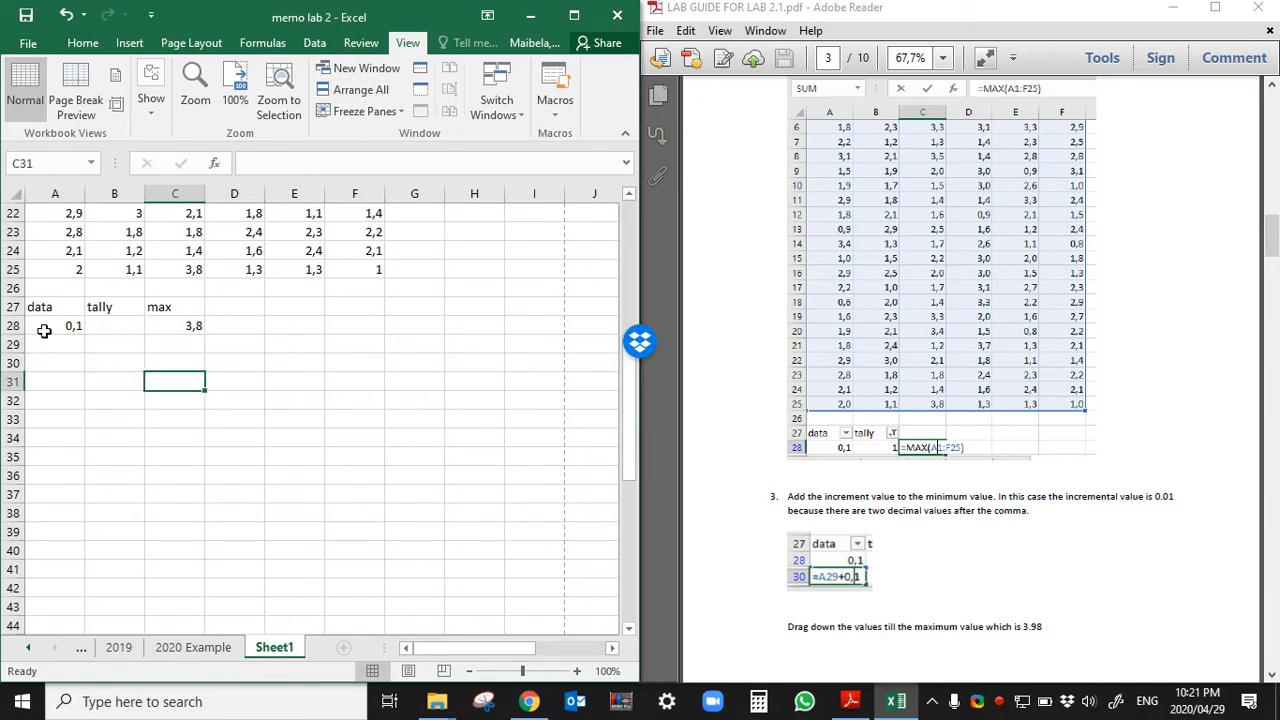
pyautogui.click(54, 328)
pyautogui.scroll(4, 116, 322)
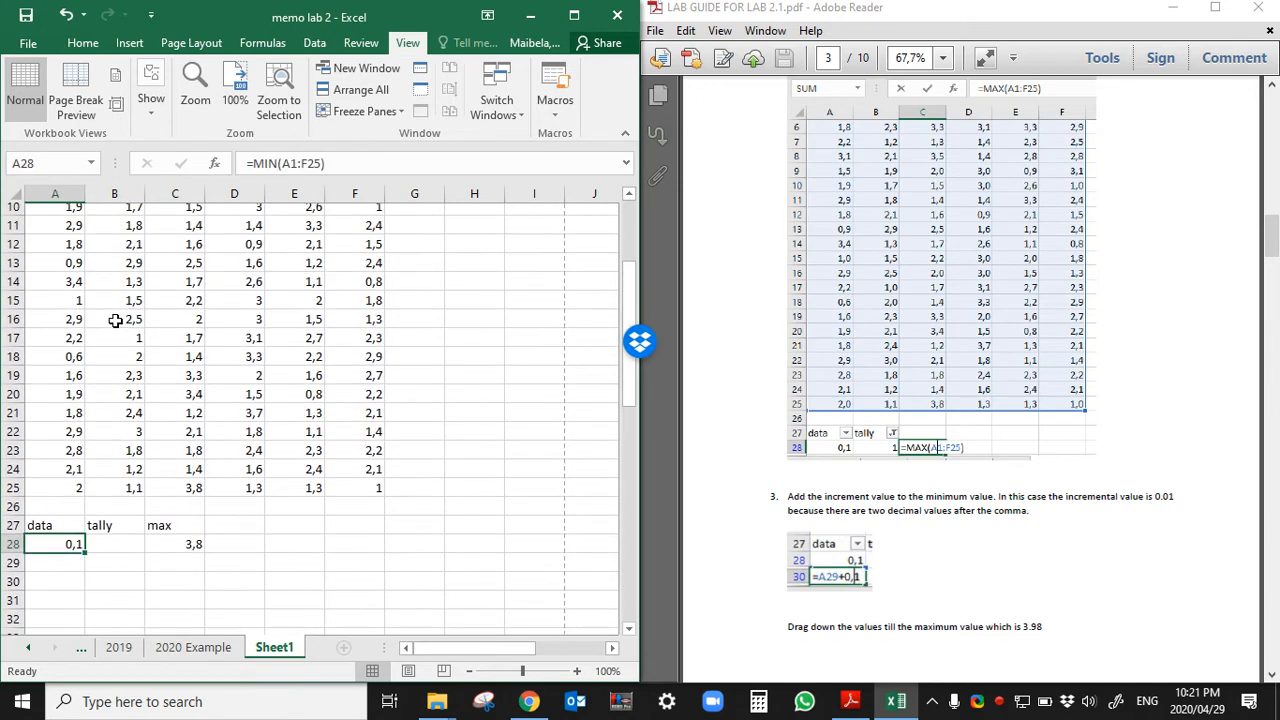
pyautogui.click(200, 492)
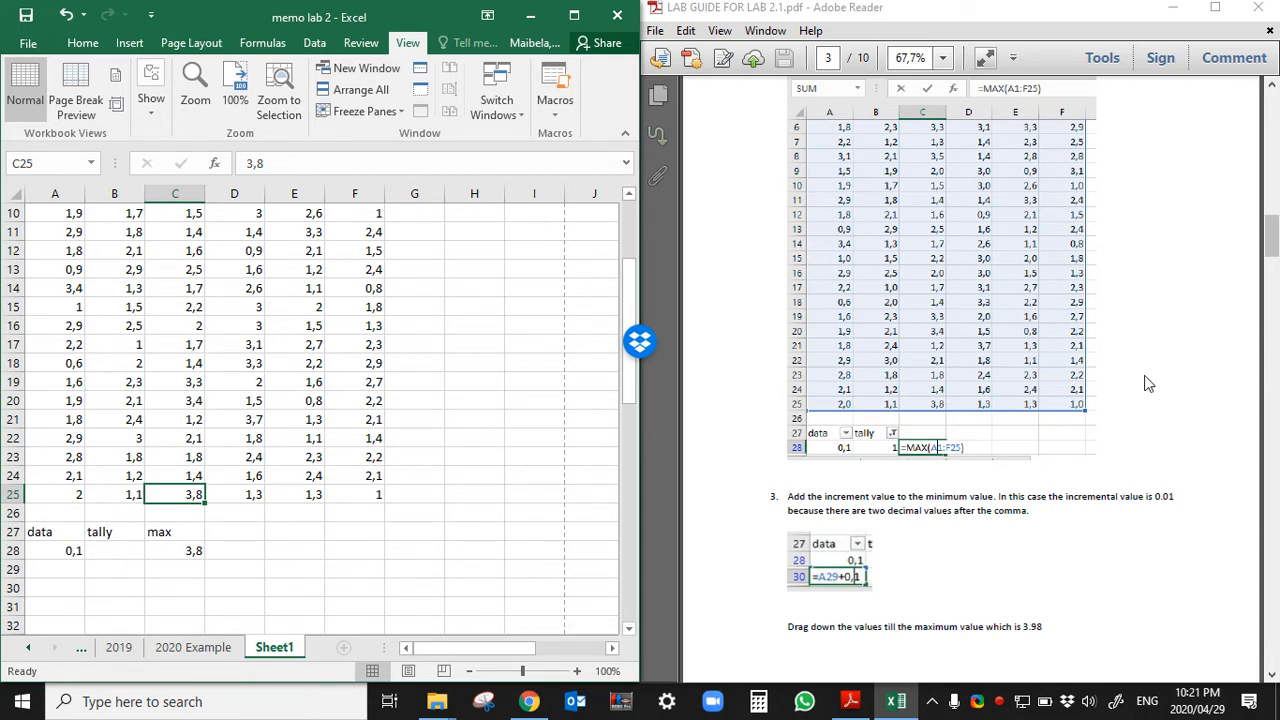
# Step: Add an increment of 0,1 to the minimum value in cell A29 with the formula =A28+0,1
pyautogui.click(58, 570)
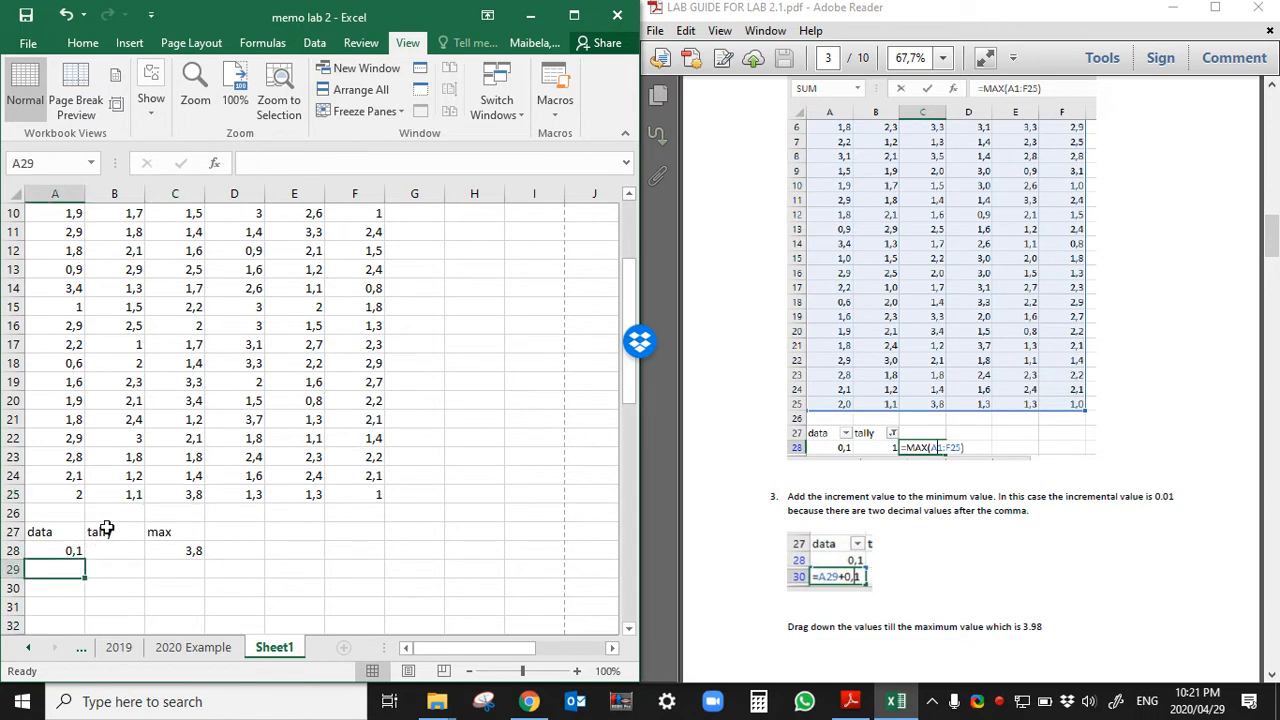
pyautogui.write('=')
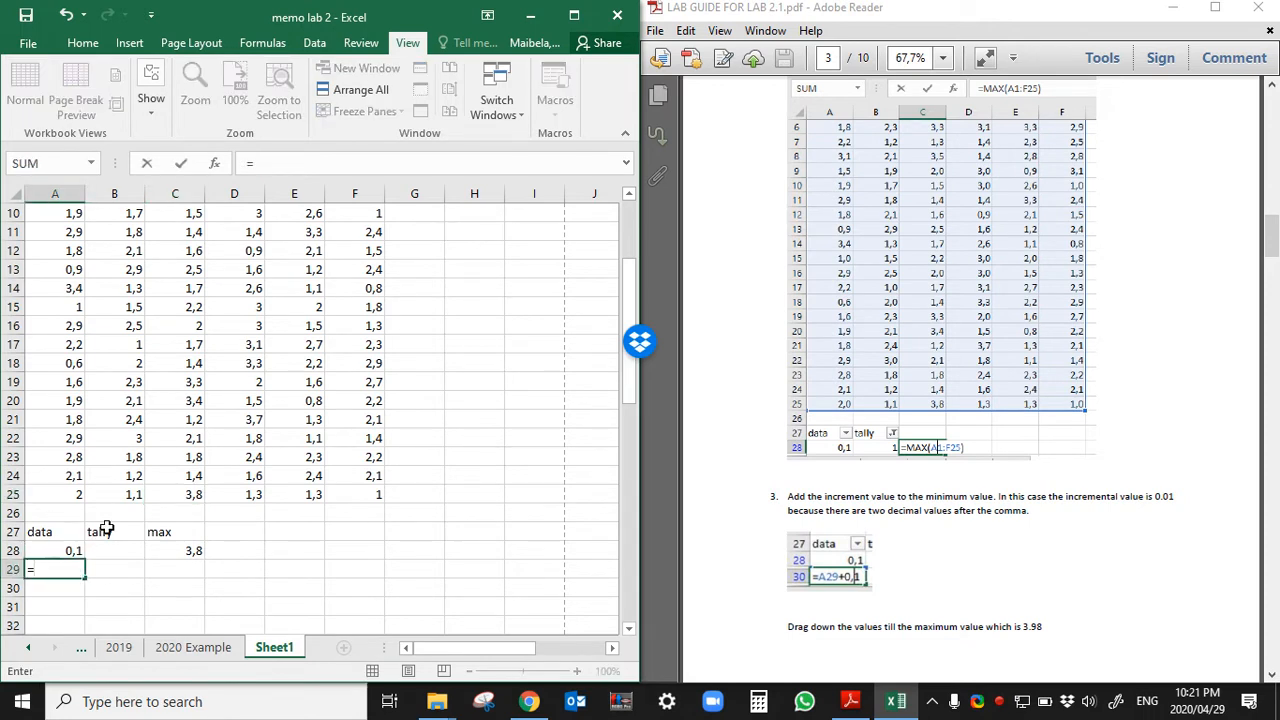
pyautogui.click(57, 552)
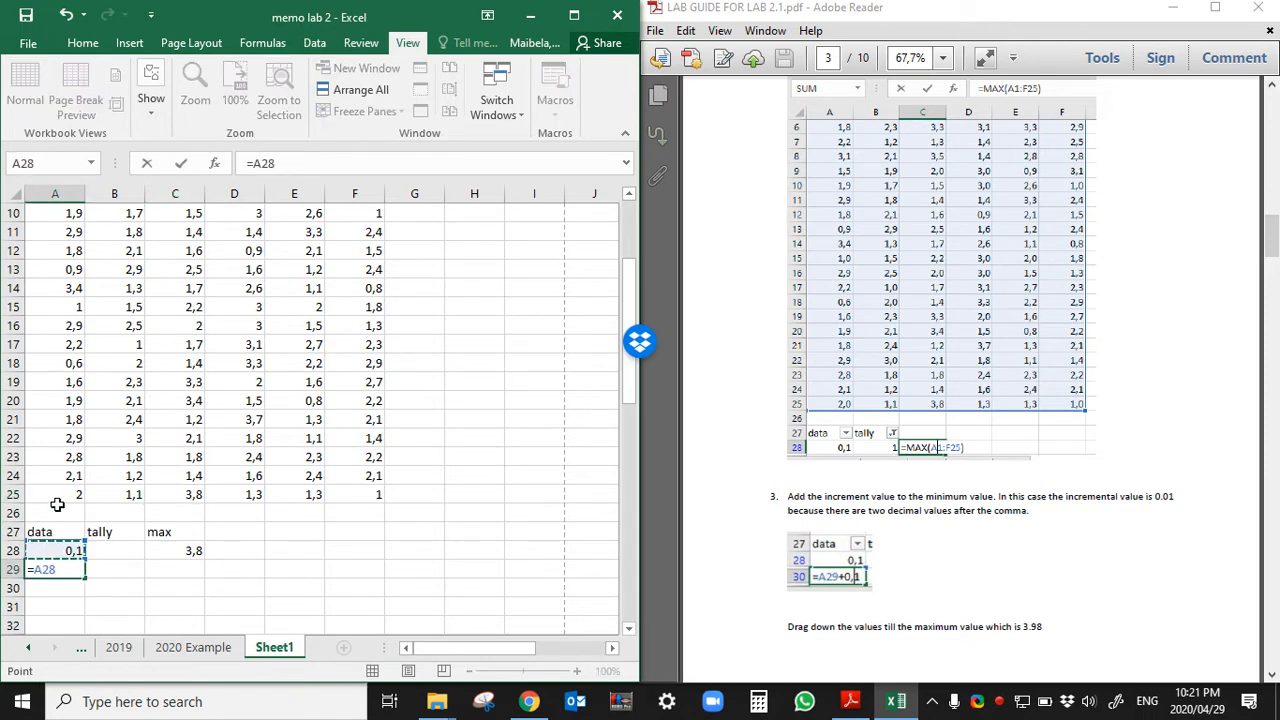
pyautogui.write('+0,1')
pyautogui.press('Return')
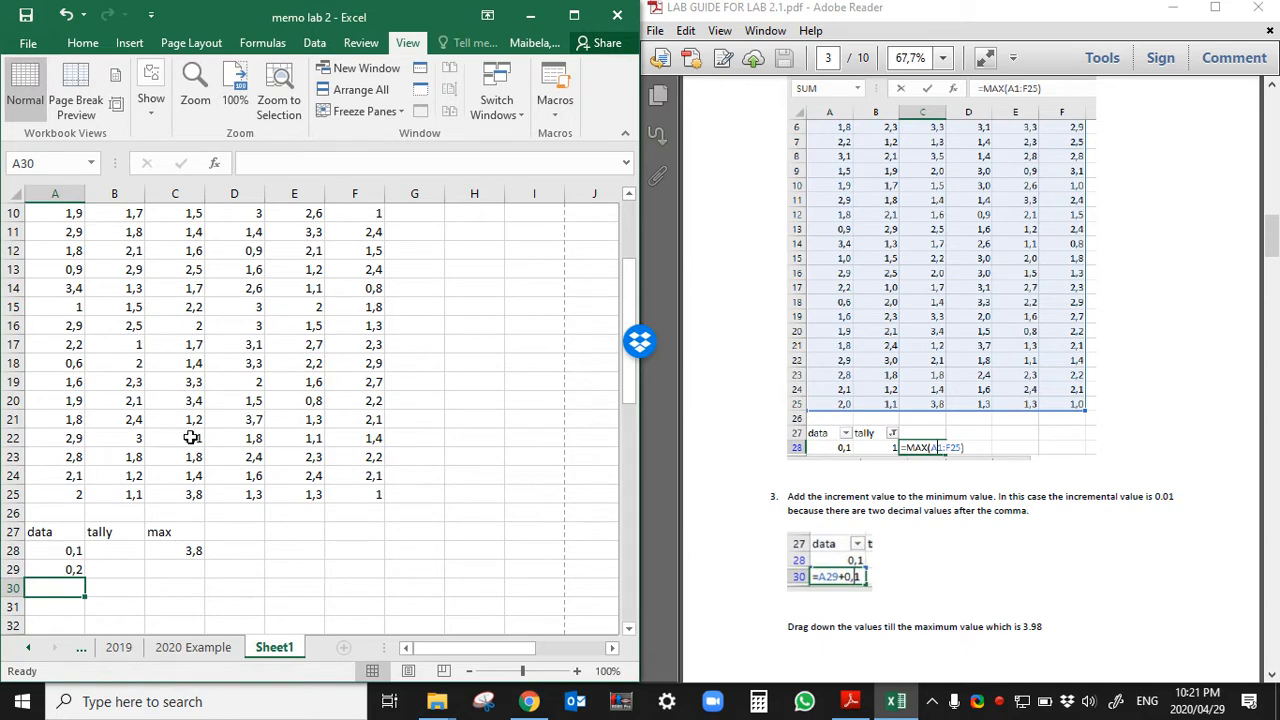
# Step: Fill the increment formula from A29 down the data column to row 54
pyautogui.scroll(-4, 146, 357)
pyautogui.click(58, 345)
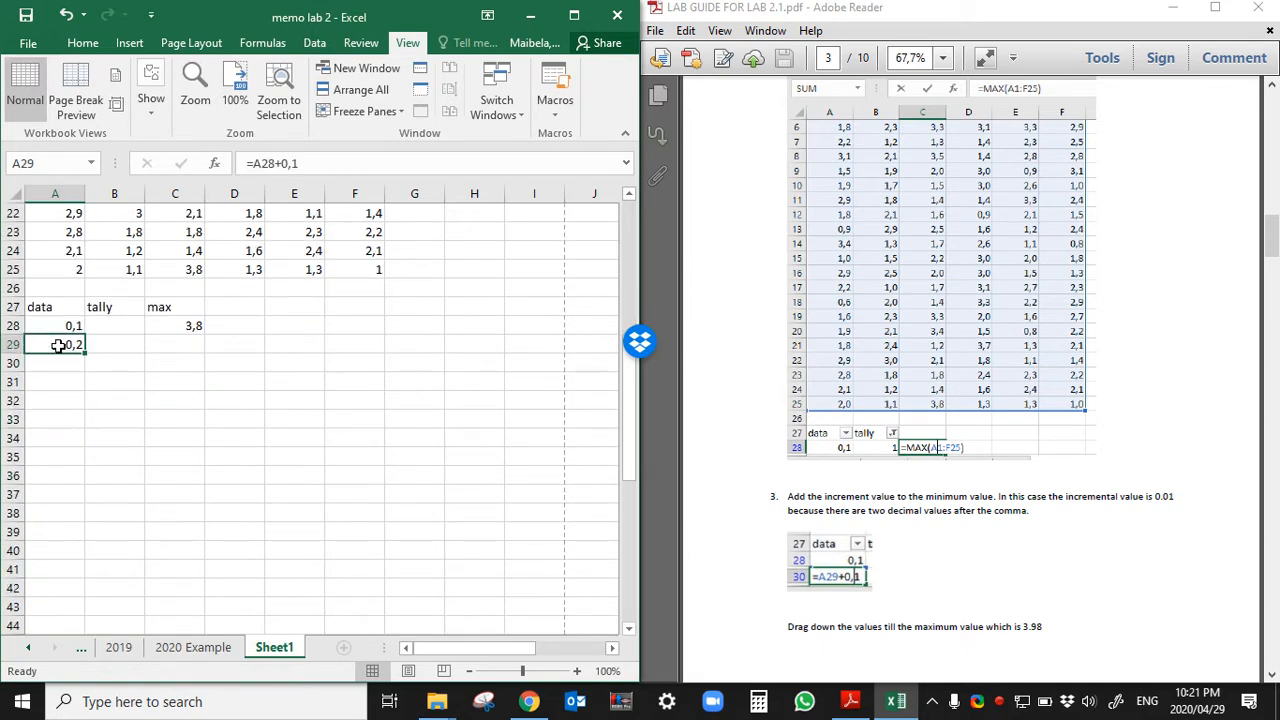
pyautogui.moveTo(88, 352); pyautogui.dragTo(72, 558)
# Step: Extend the filled increment series in column A from row 54 down to row 69
pyautogui.scroll(-3, 195, 495)
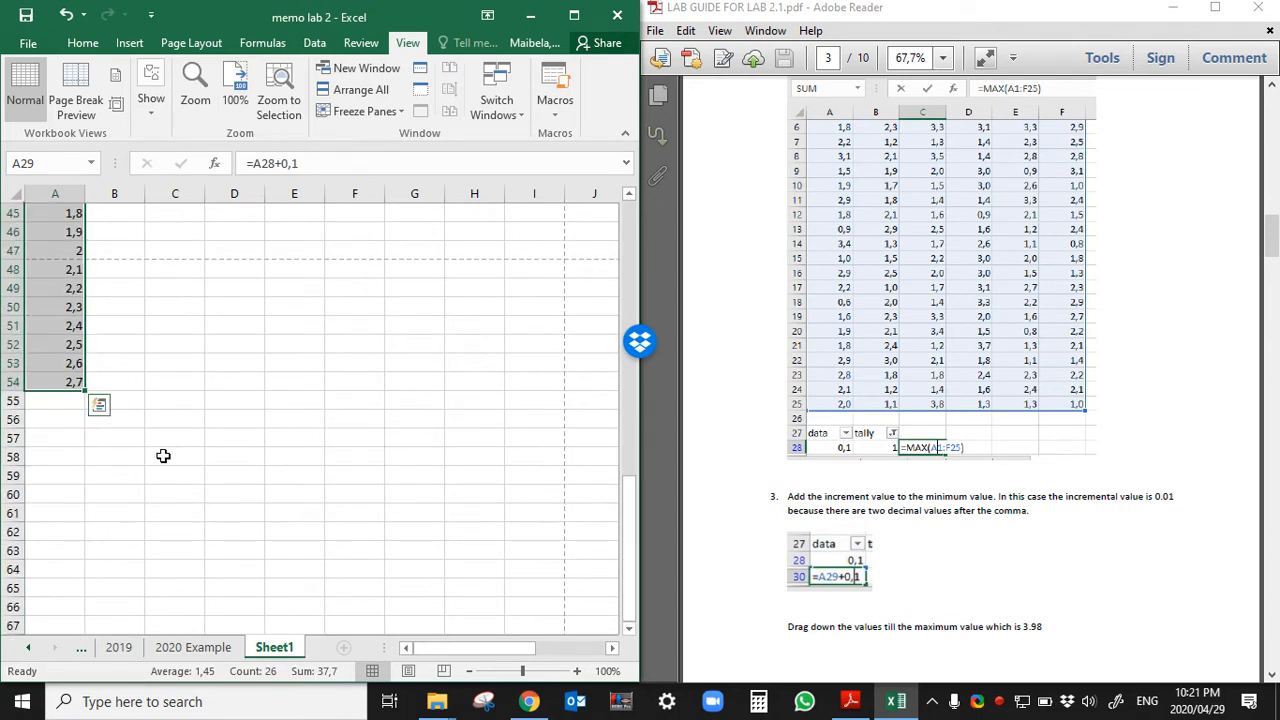
pyautogui.scroll(-3, 155, 453)
pyautogui.scroll(3, 160, 440)
pyautogui.scroll(-3, 200, 330)
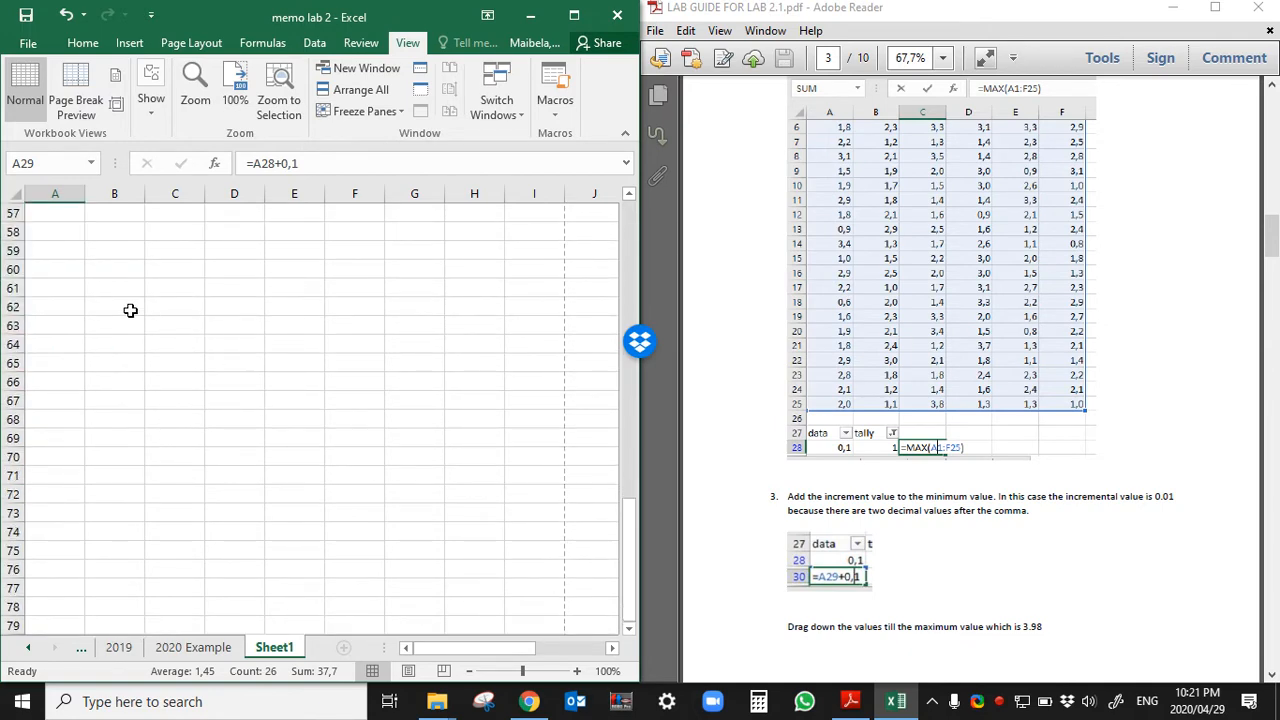
pyautogui.scroll(1, 109, 234)
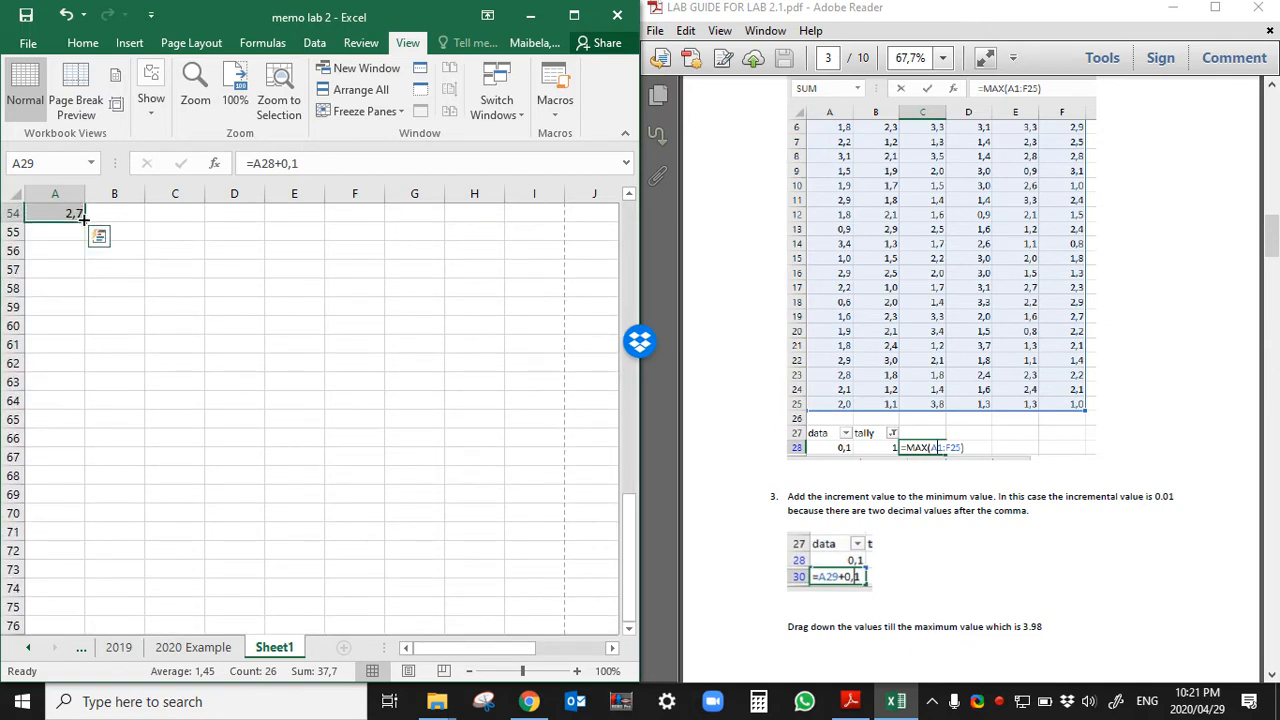
pyautogui.moveTo(83, 222); pyautogui.dragTo(67, 495)
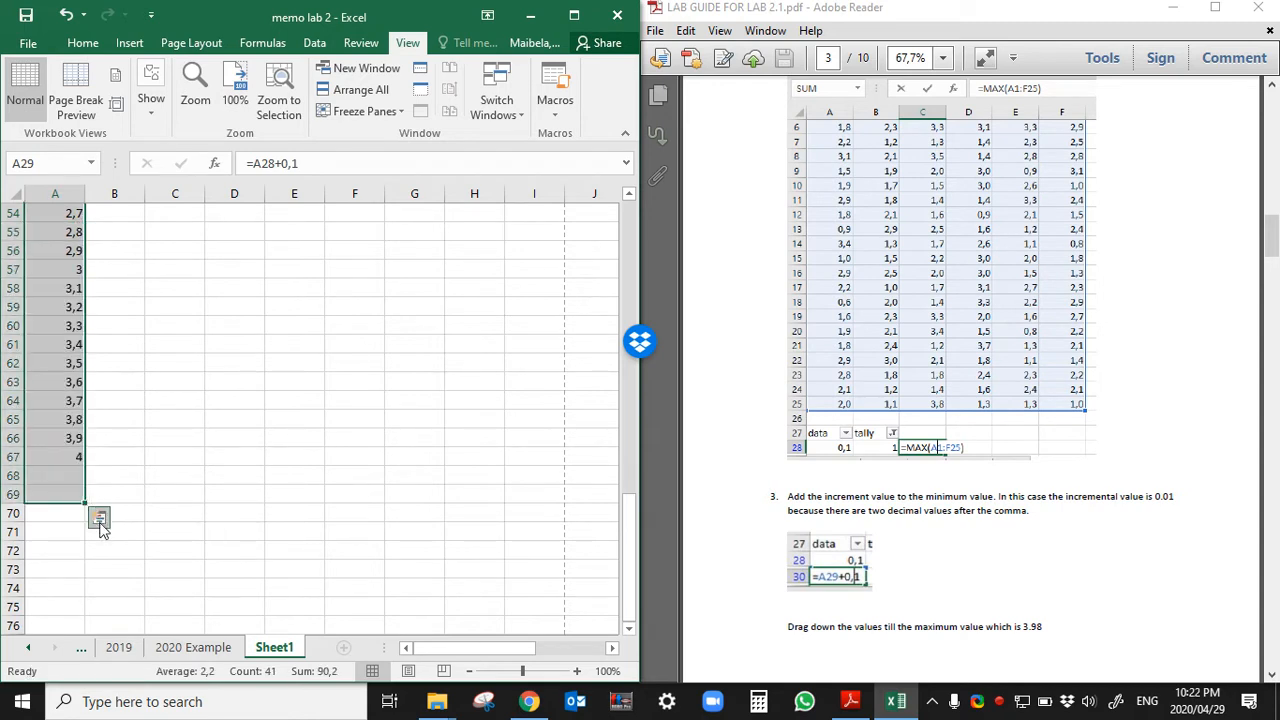
pyautogui.scroll(-3, 86, 443)
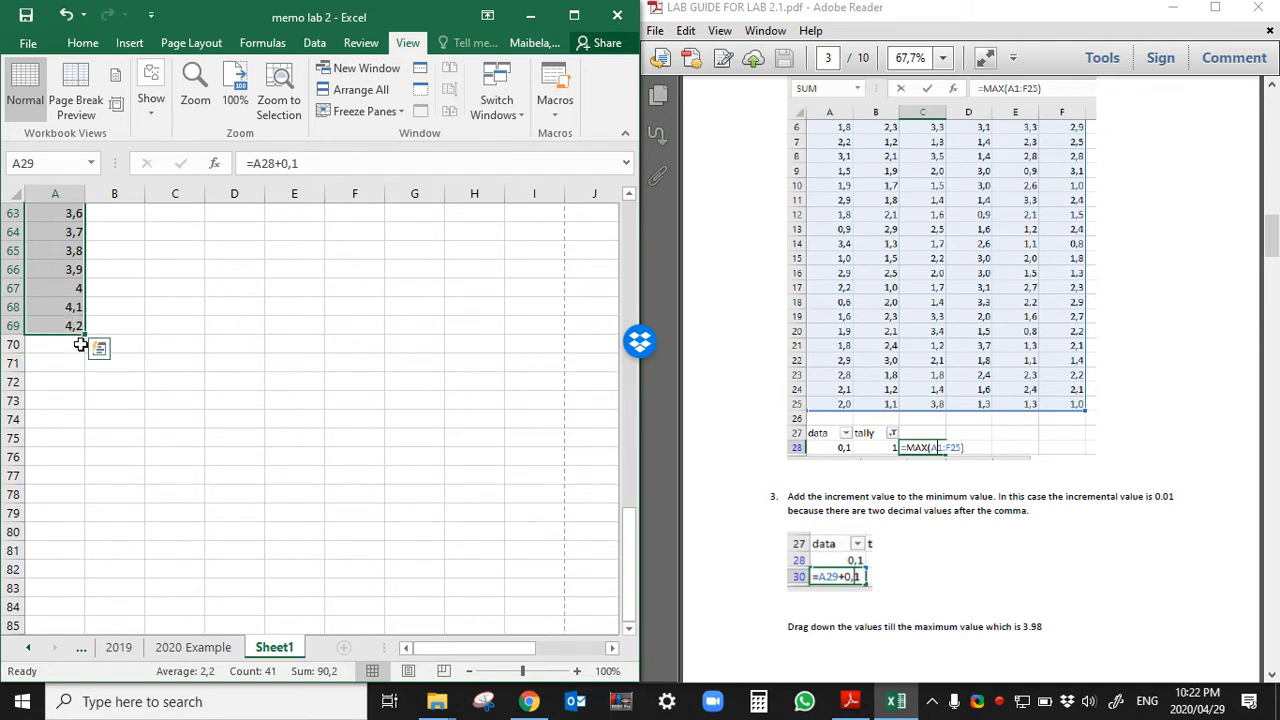
pyautogui.click(68, 368)
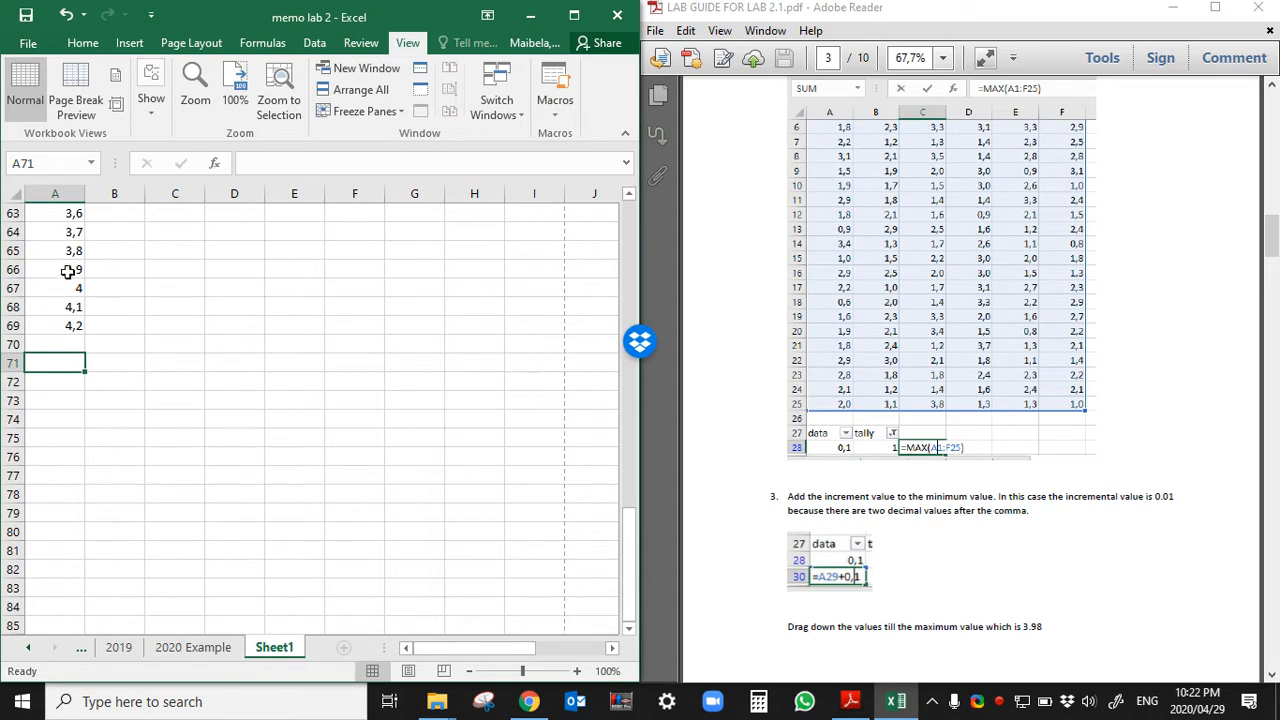
# Step: Delete the surplus increment values beyond the 3,8 maximum from A66:A69
pyautogui.moveTo(68, 271); pyautogui.dragTo(50, 326)
pyautogui.press('Delete')
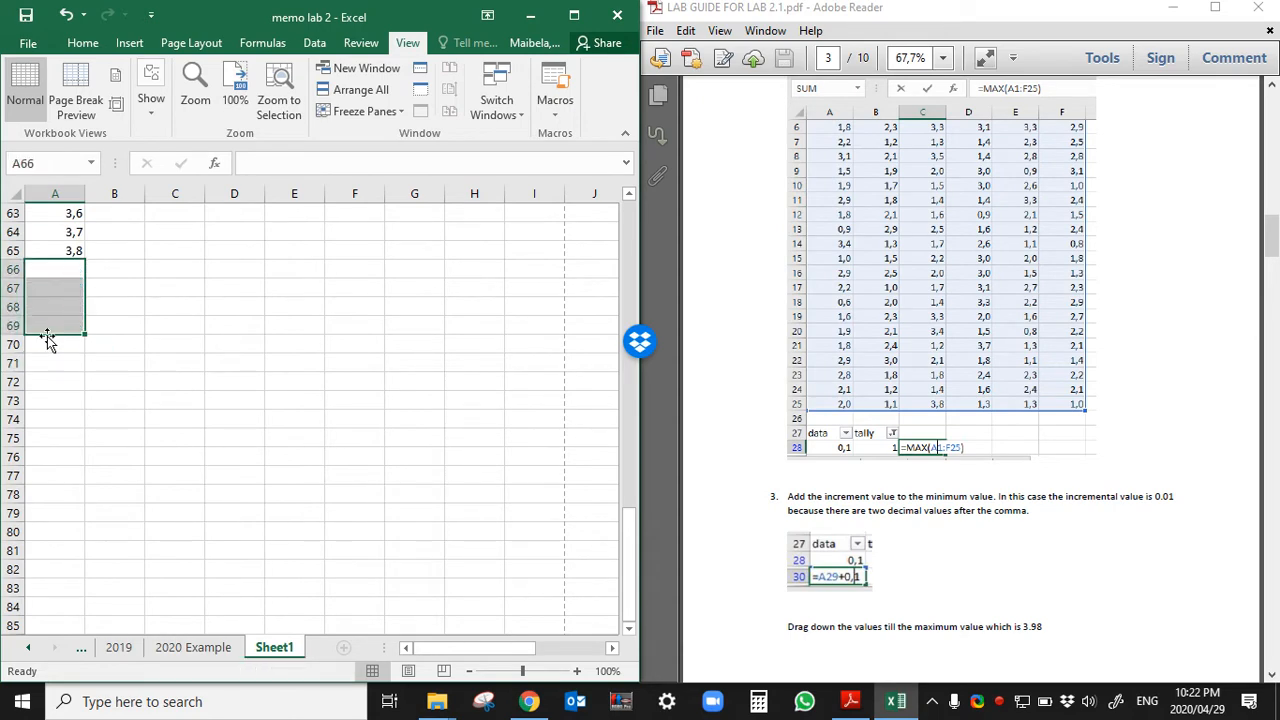
# Step: Start a COUNTIF formula in the first tally cell, B28
pyautogui.scroll(8, 271, 277)
pyautogui.scroll(8, 248, 324)
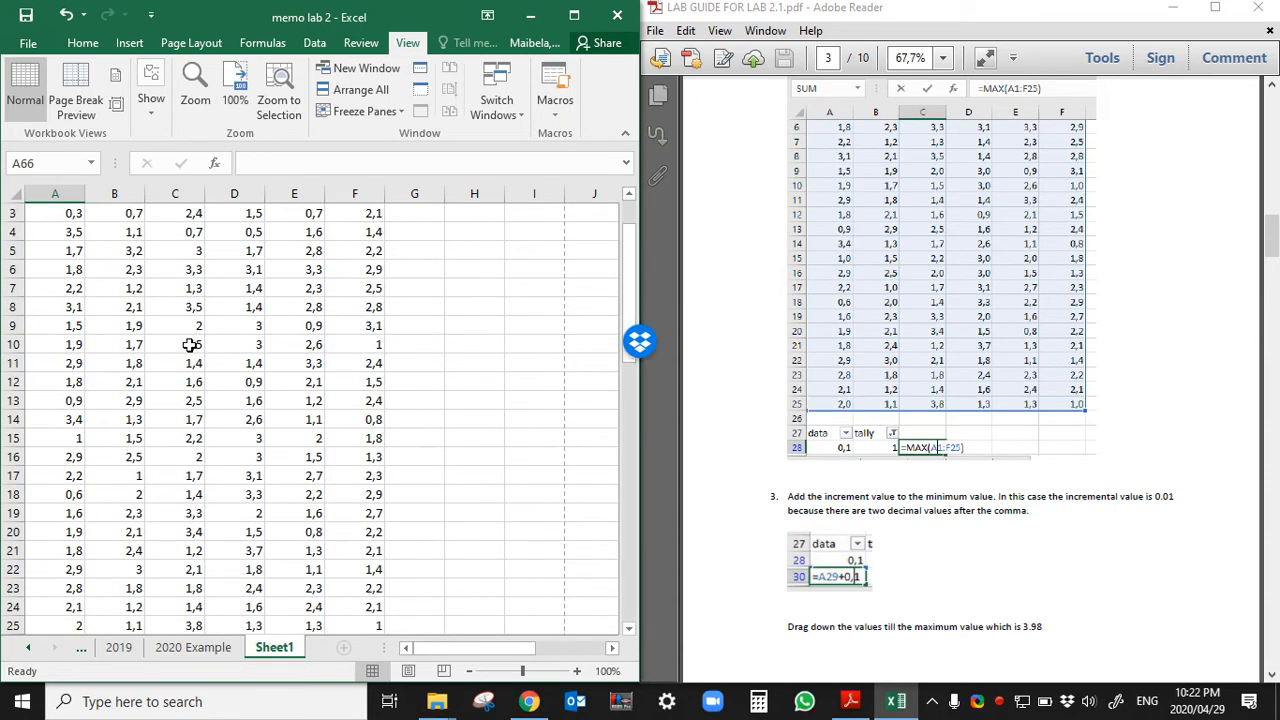
pyautogui.click(100, 458)
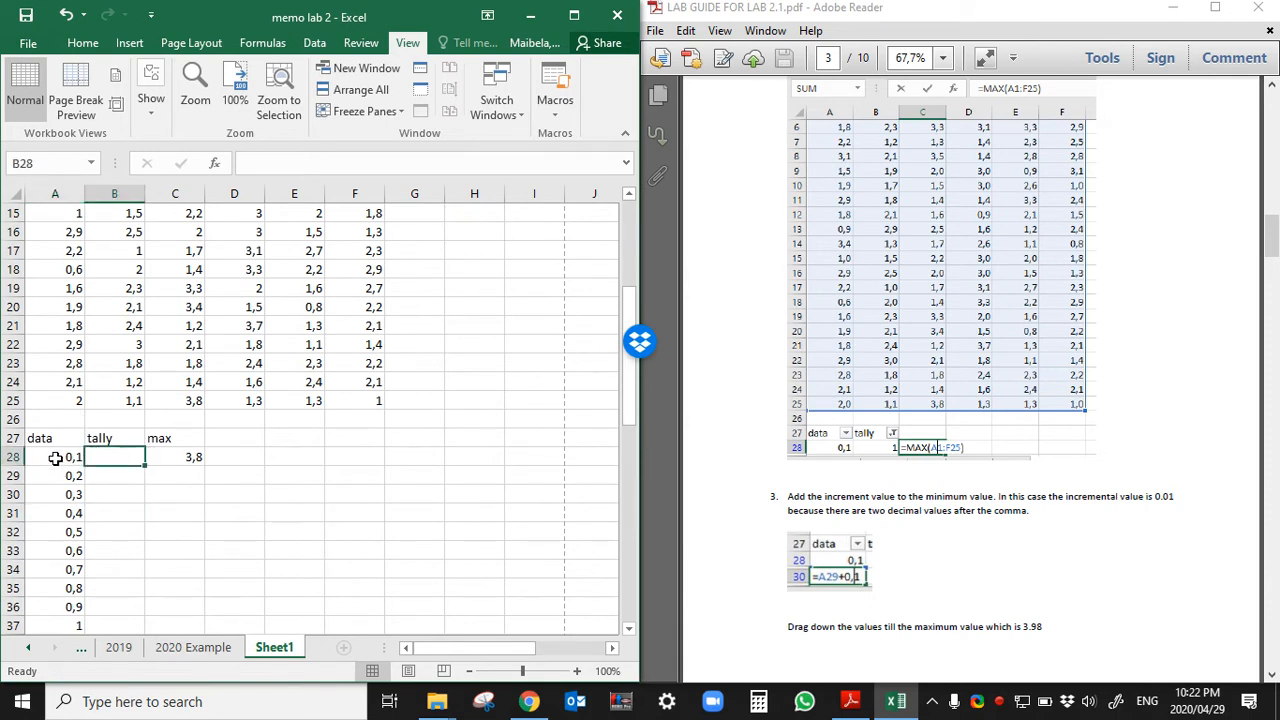
pyautogui.click(56, 458)
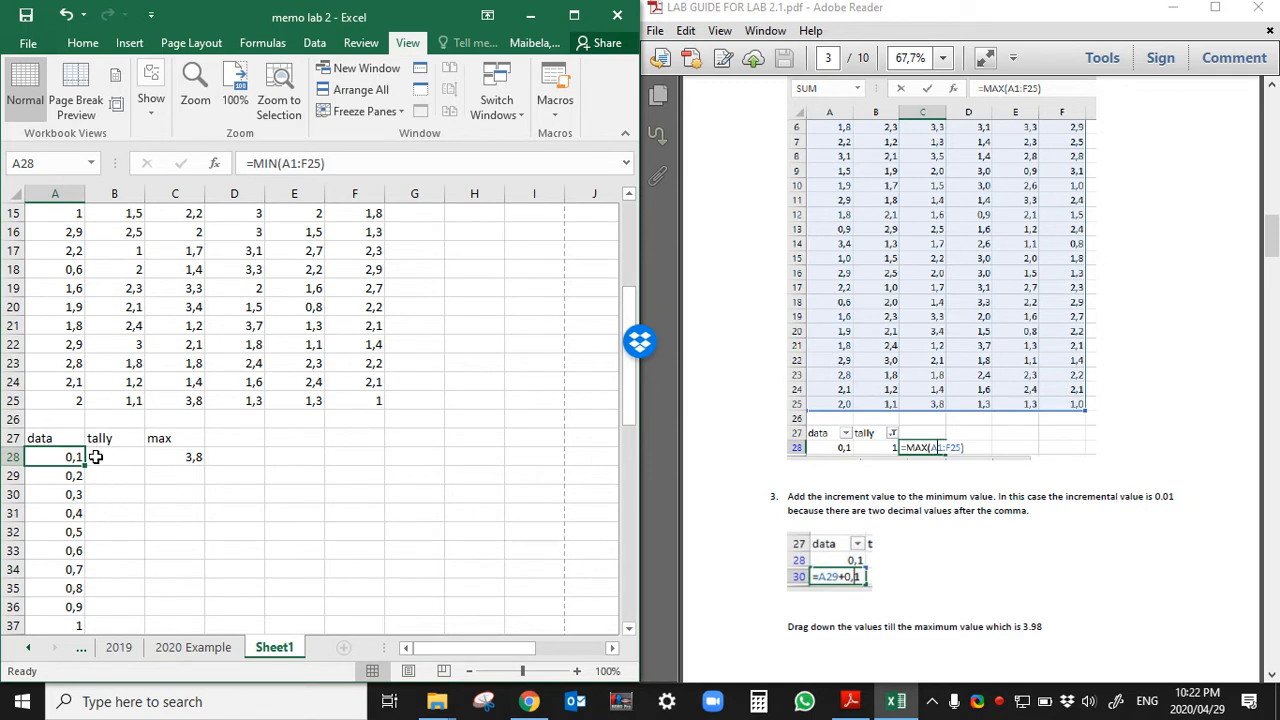
pyautogui.click(97, 456)
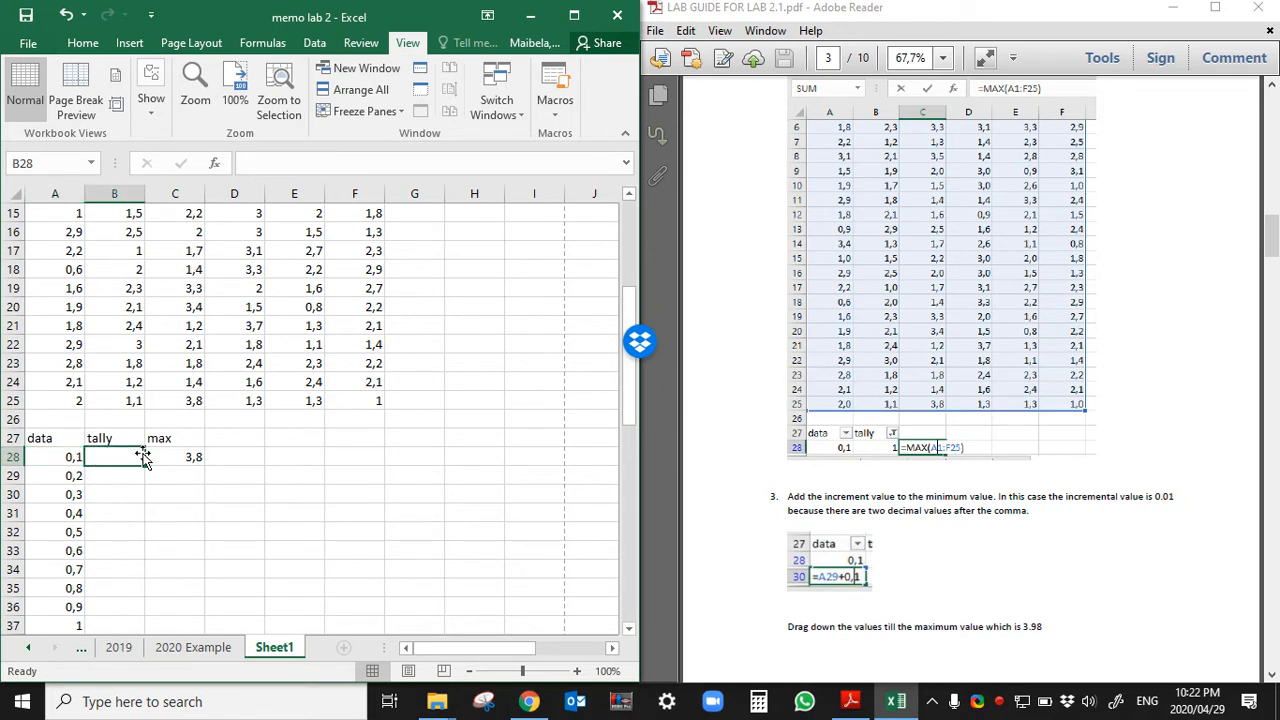
pyautogui.write('=c')
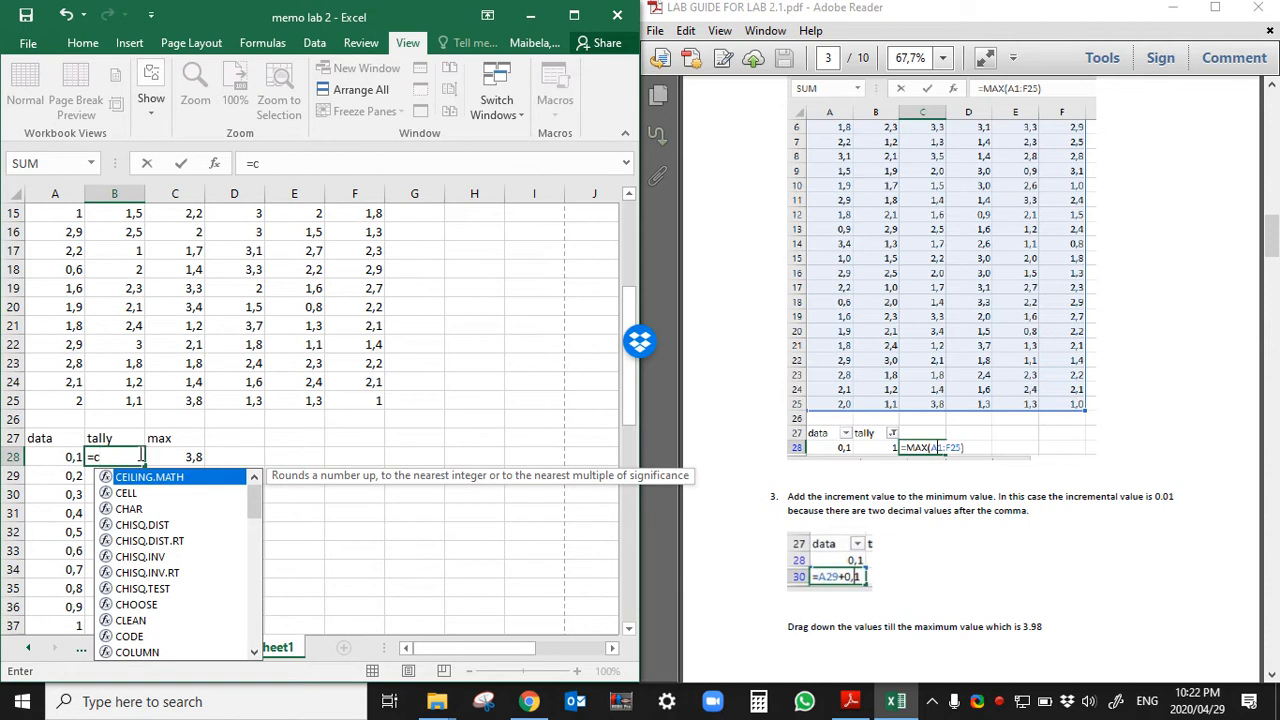
pyautogui.write('ount')
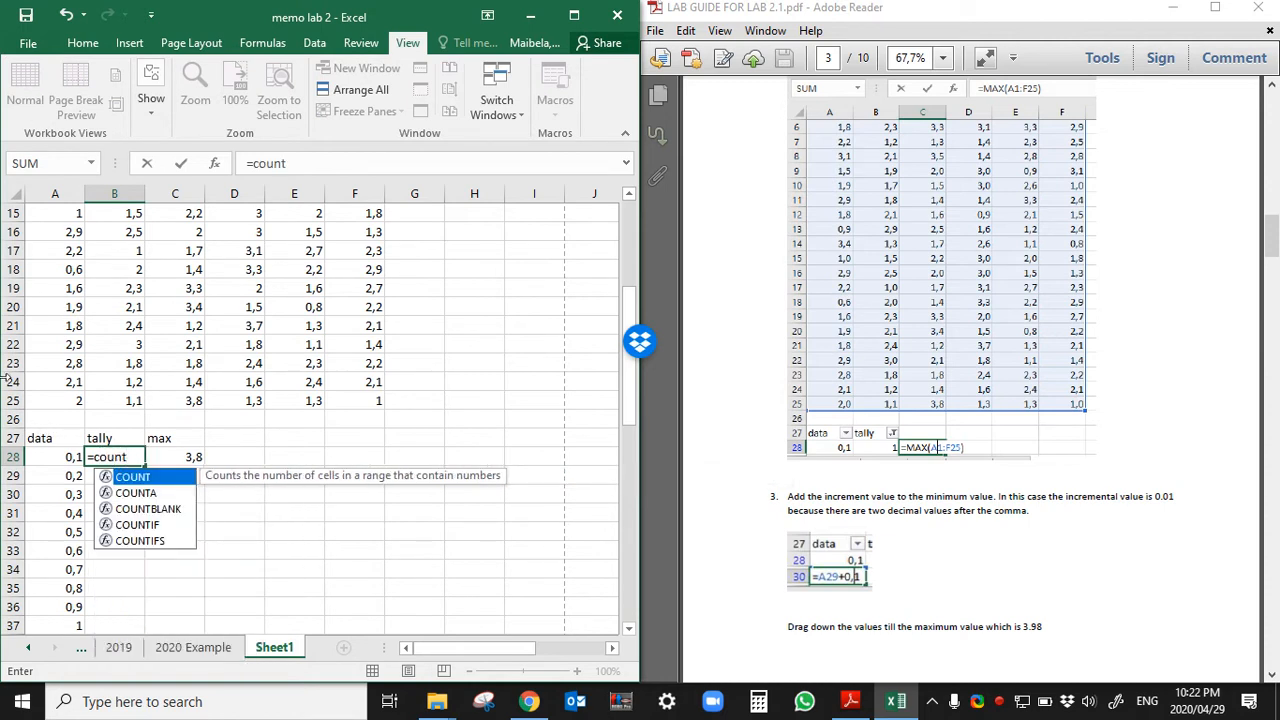
pyautogui.write('if')
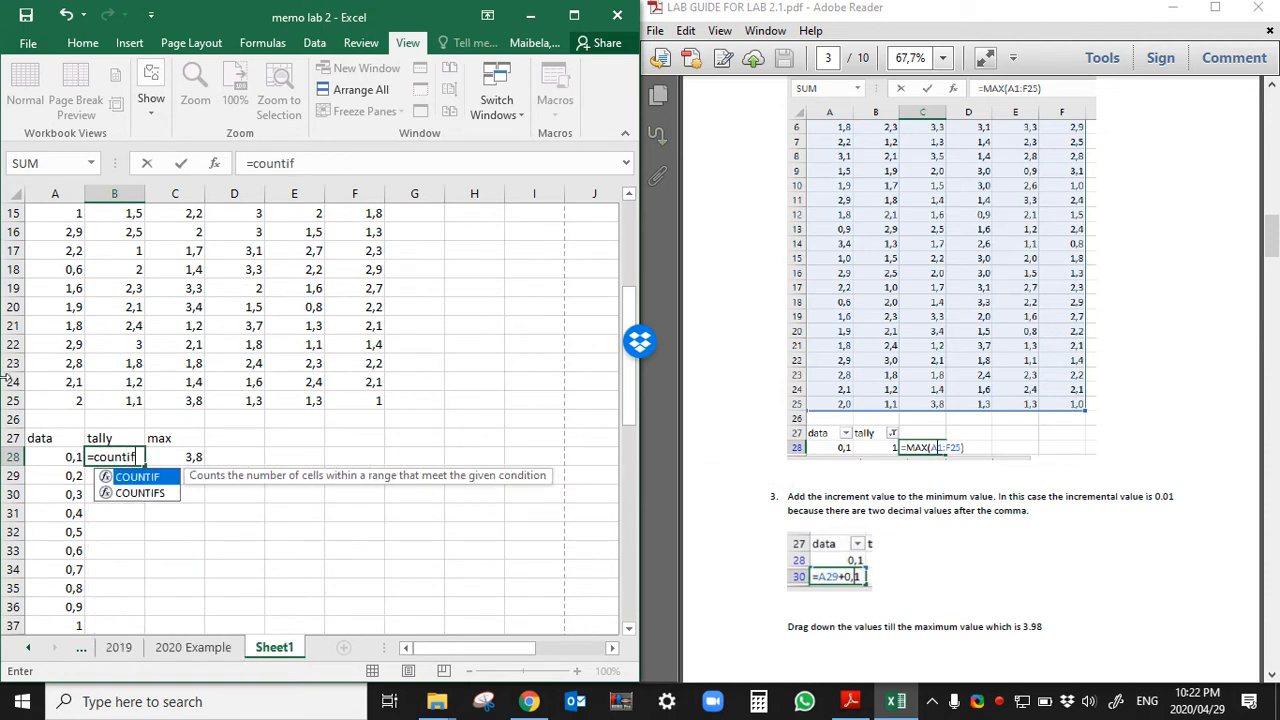
pyautogui.doubleClick(140, 477)
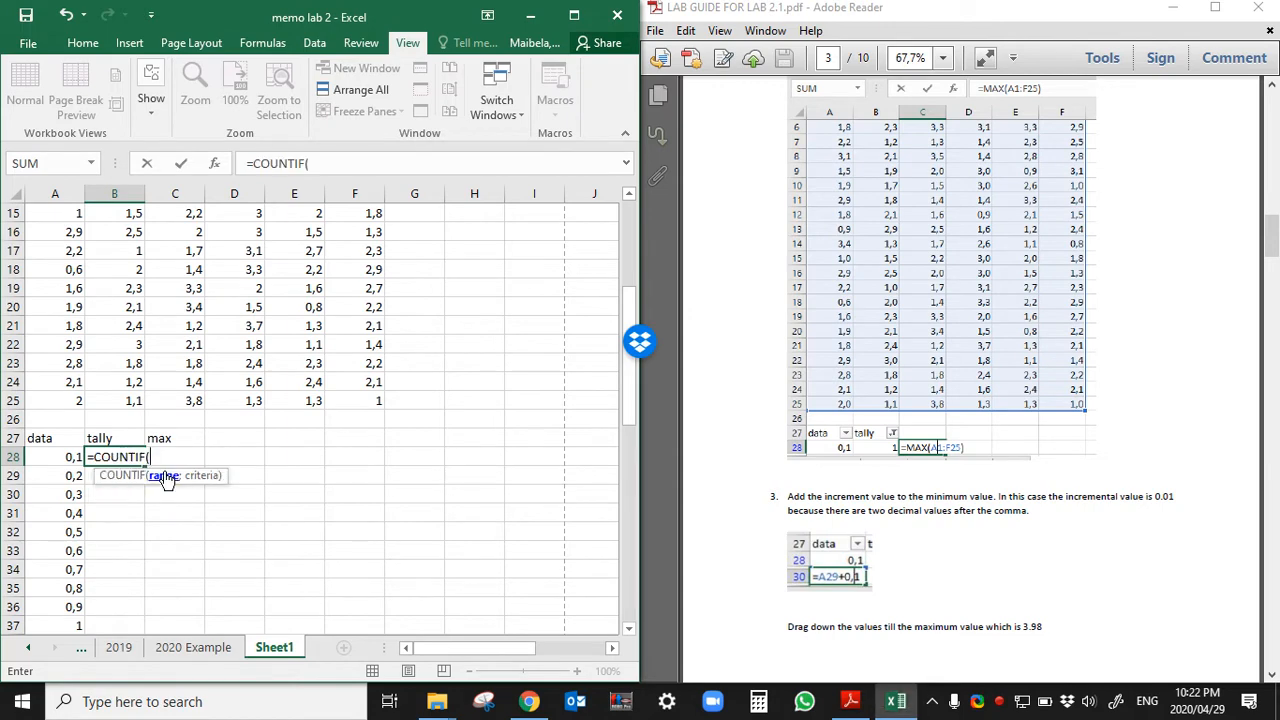
# Step: Complete the tally formula in B28 with range A1:F25 and criterion A28, as =COUNTIF(A1:F25;A28)
pyautogui.scroll(5, 77, 240)
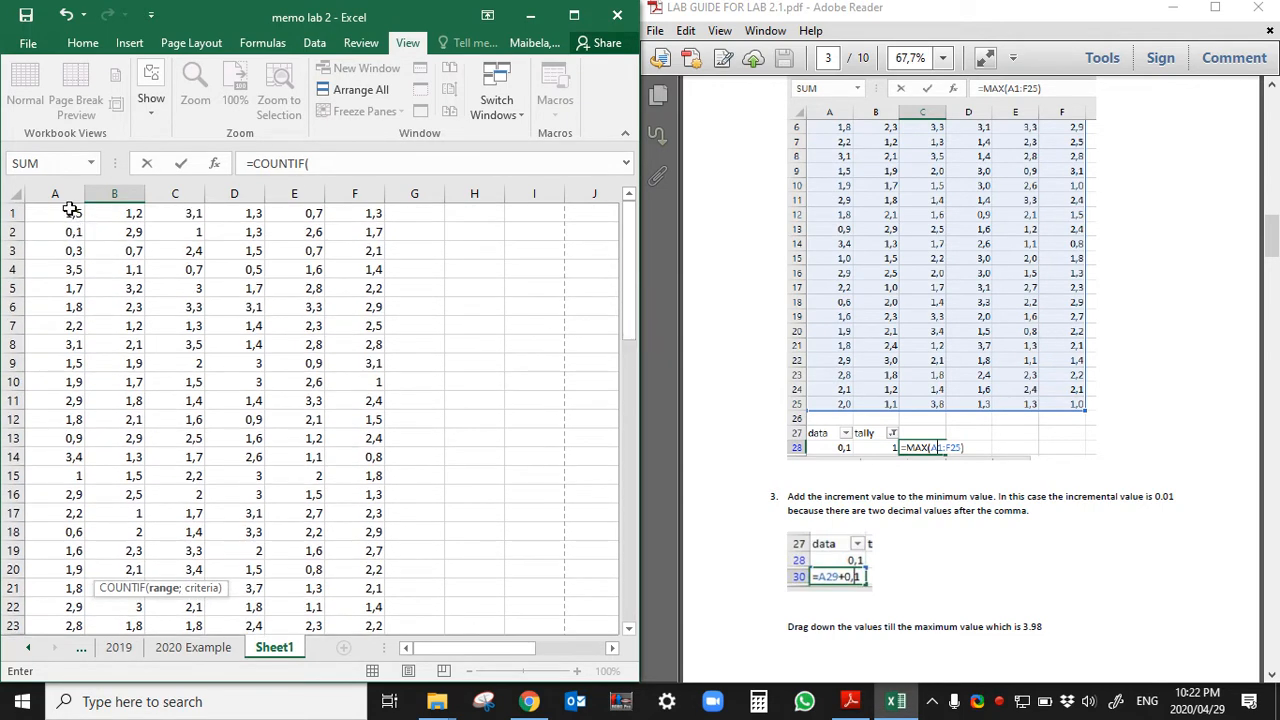
pyautogui.moveTo(69, 211); pyautogui.dragTo(360, 597)
pyautogui.scroll(-5, 267, 584)
pyautogui.scroll(-1, 267, 584)
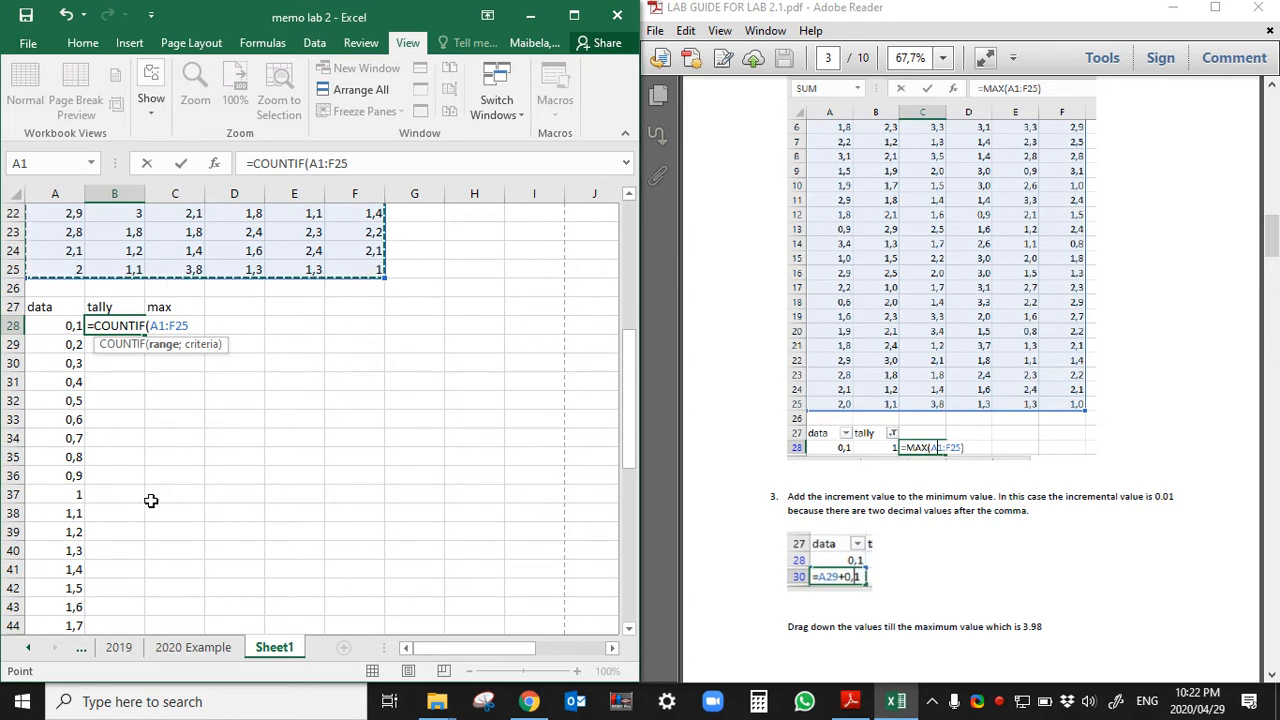
pyautogui.write(',')
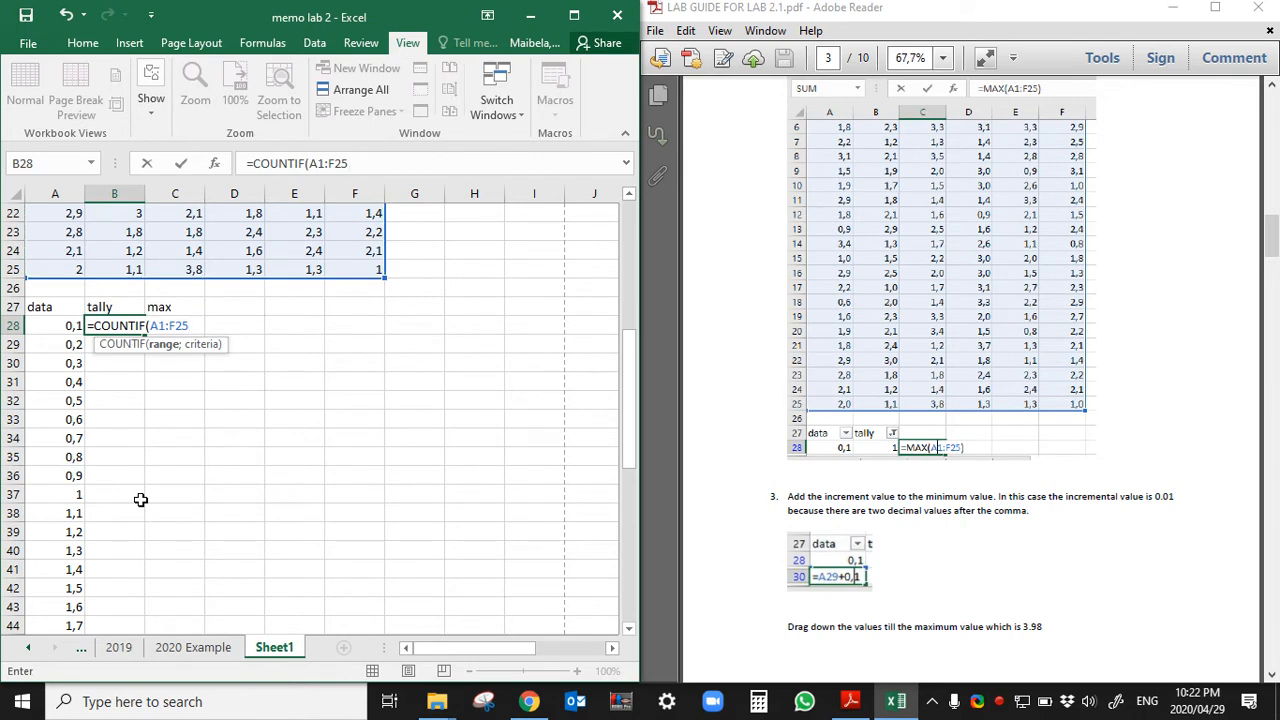
pyautogui.write(';')
pyautogui.click(61, 325)
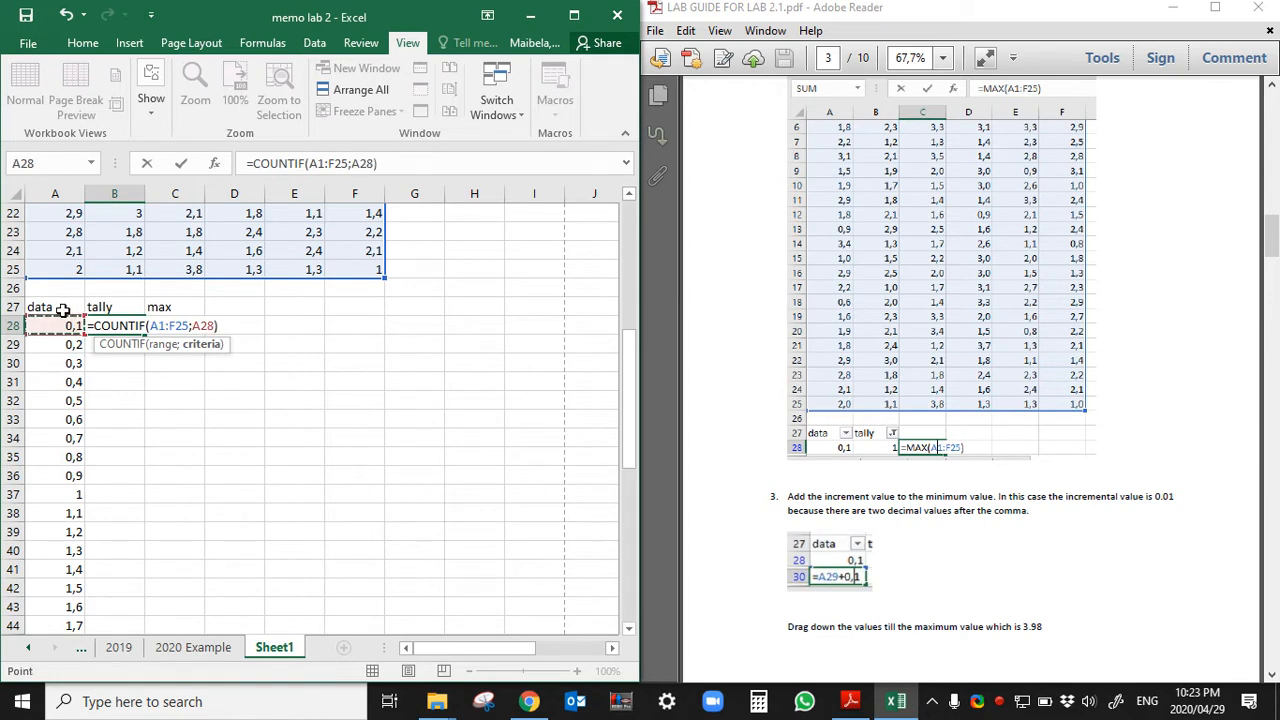
pyautogui.write(')')
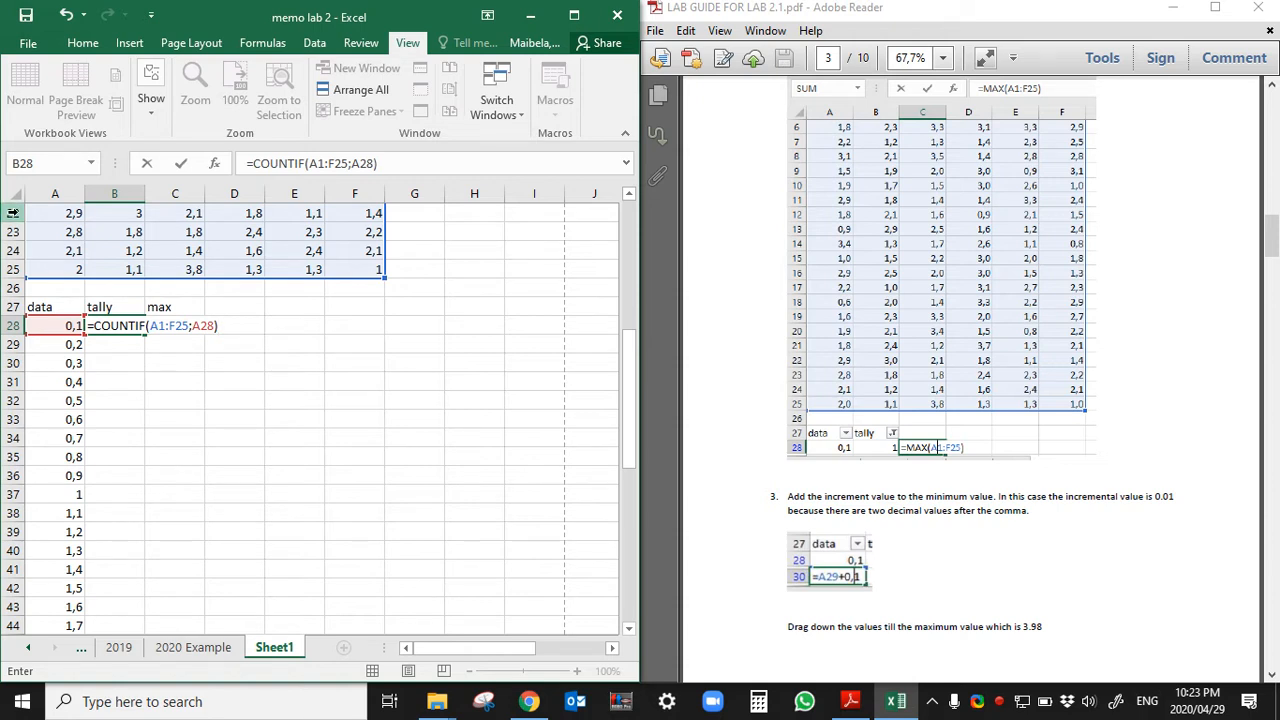
pyautogui.press('Return')
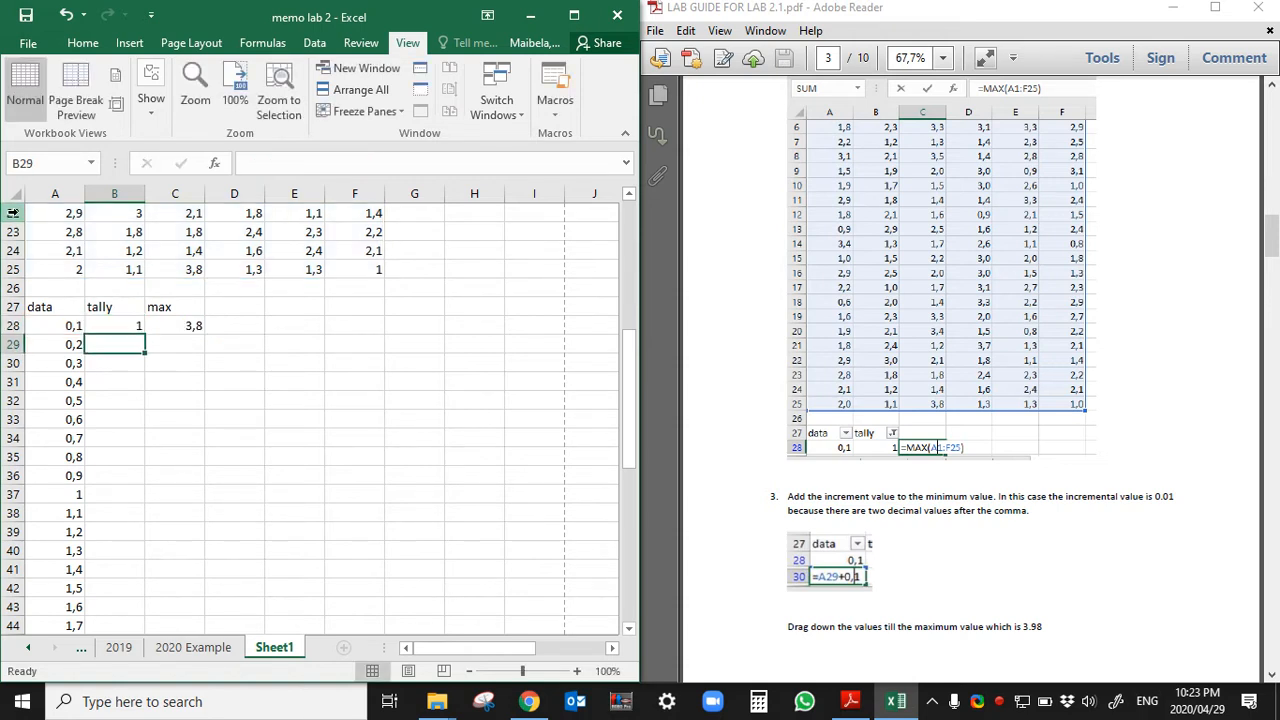
# Step: Fill the COUNTIF formula from B28 down the tally column to B40
pyautogui.click(113, 325)
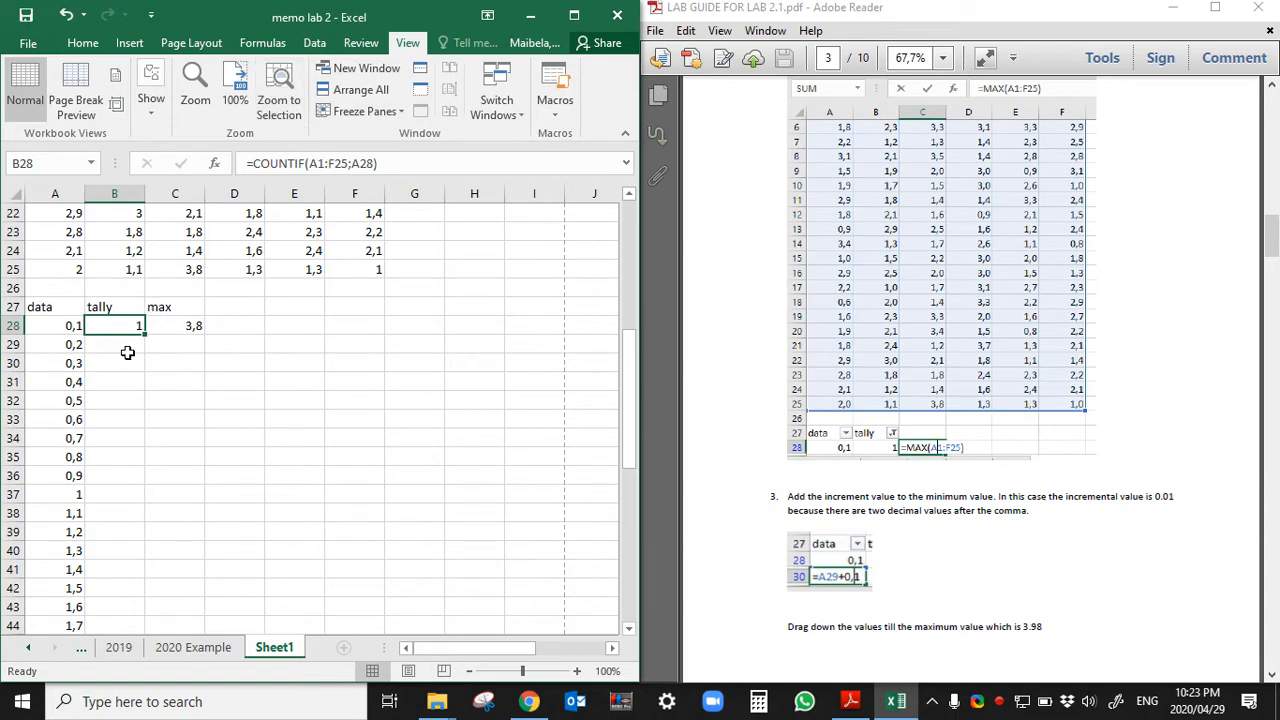
pyautogui.scroll(-2, 148, 342)
pyautogui.scroll(2, 148, 340)
pyautogui.moveTo(145, 339); pyautogui.dragTo(148, 552)
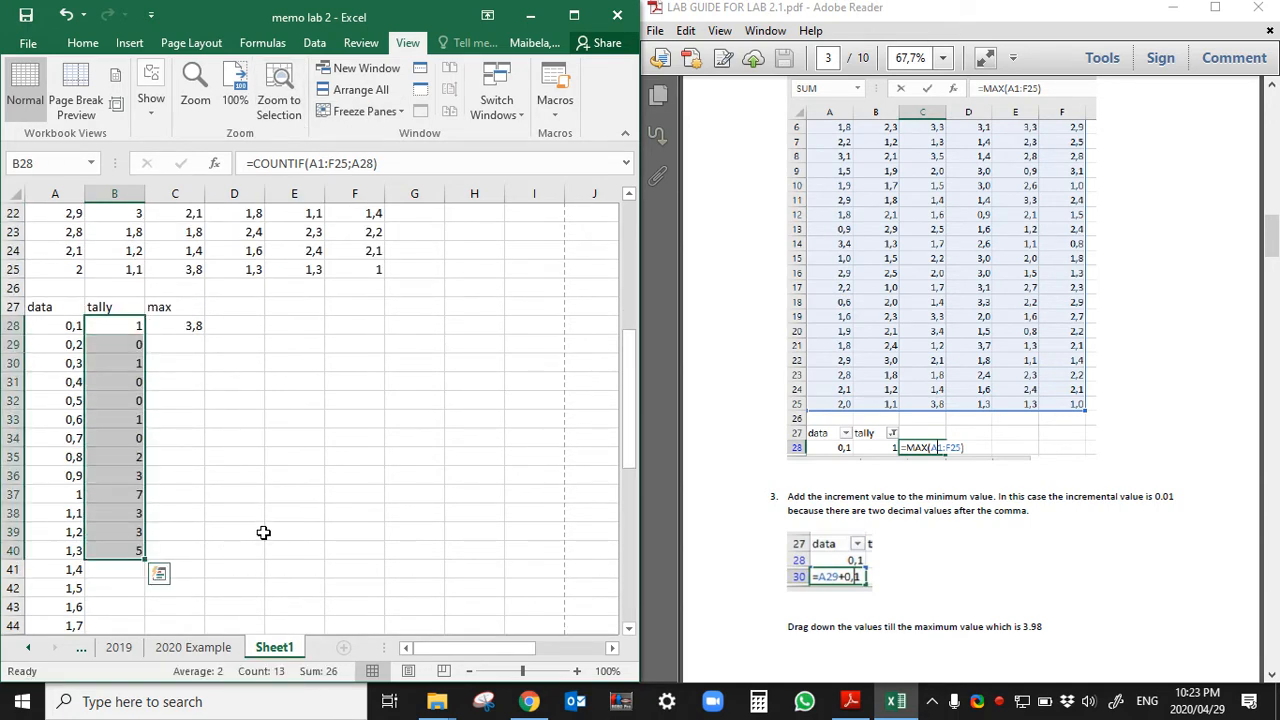
pyautogui.click(260, 530)
# Step: Examine the range references of the copied tally formulas in B28, B29 and B40
pyautogui.click(128, 332)
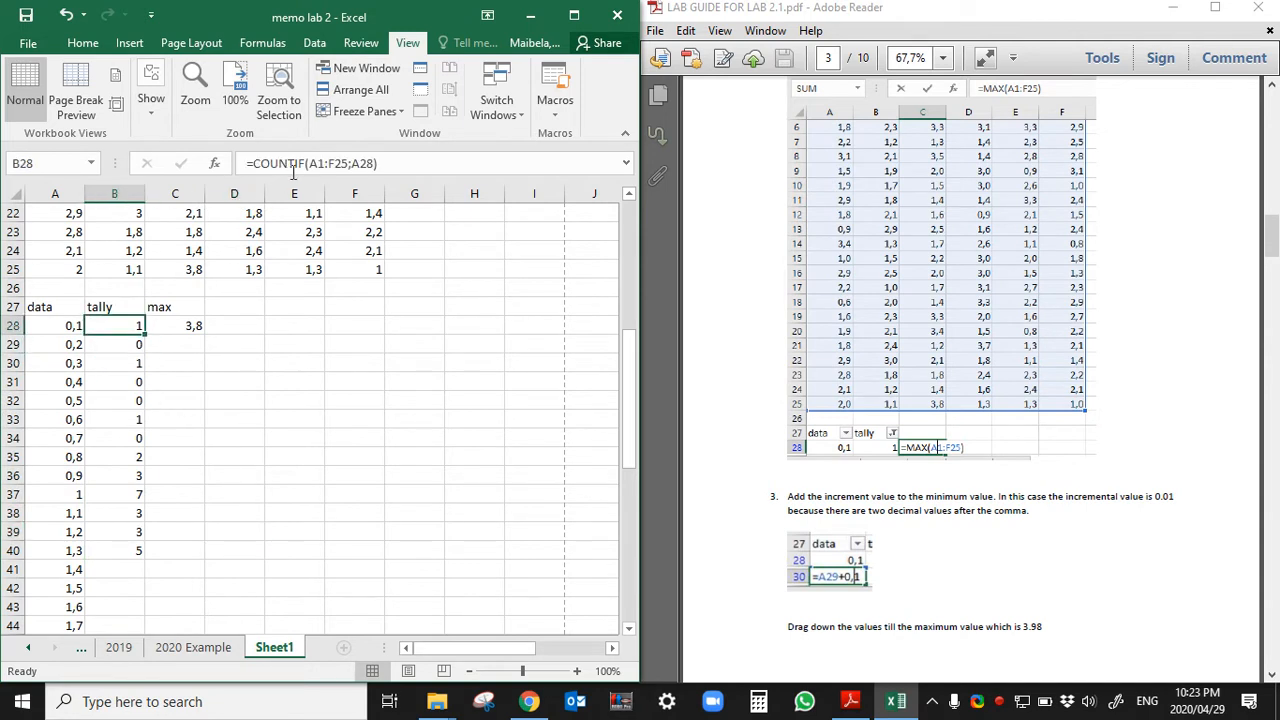
pyautogui.click(118, 345)
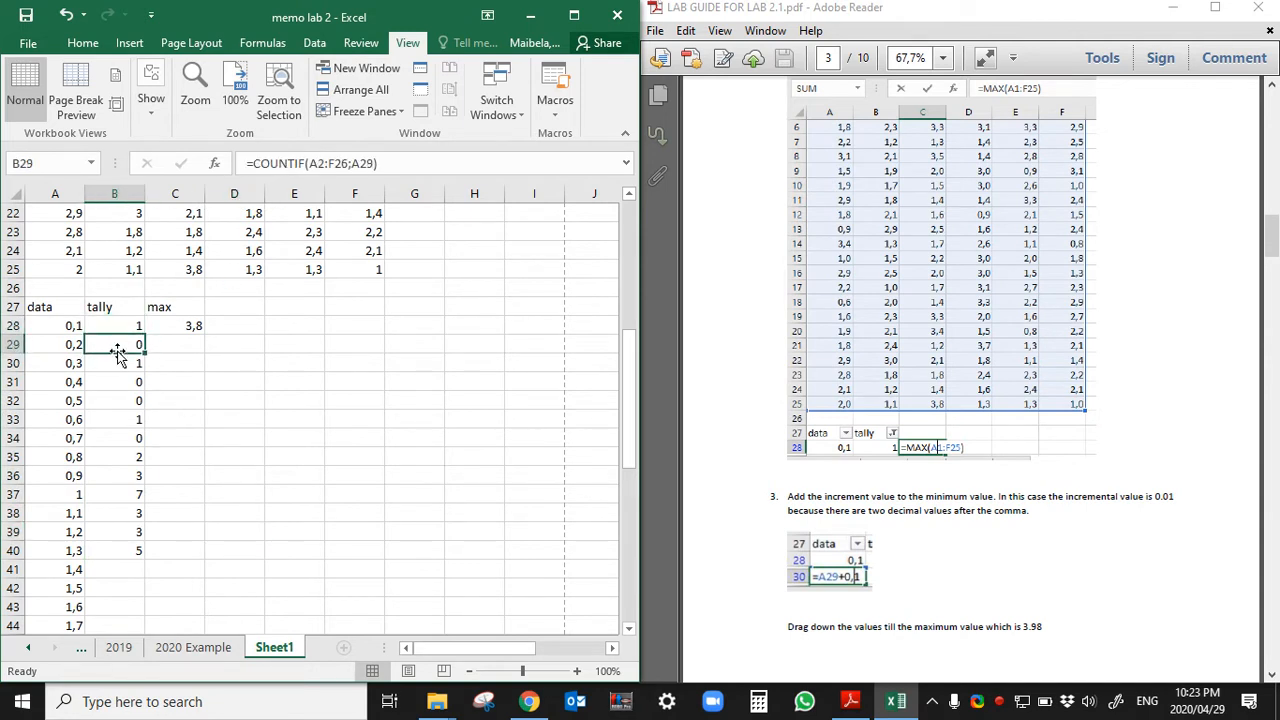
pyautogui.hotkey('ctrl', 'Down')
pyautogui.click(110, 345)
pyautogui.hotkey('ctrl', 'Down')
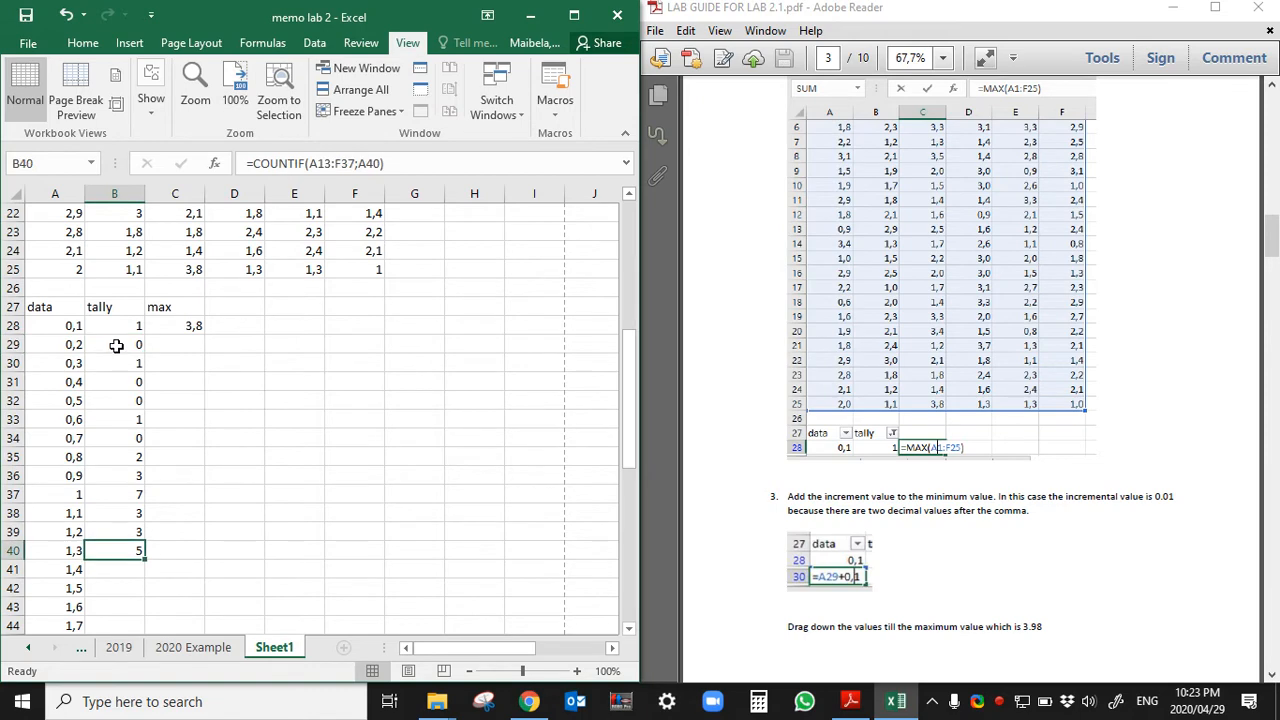
pyautogui.doubleClick(114, 344)
pyautogui.scroll(7, 138, 381)
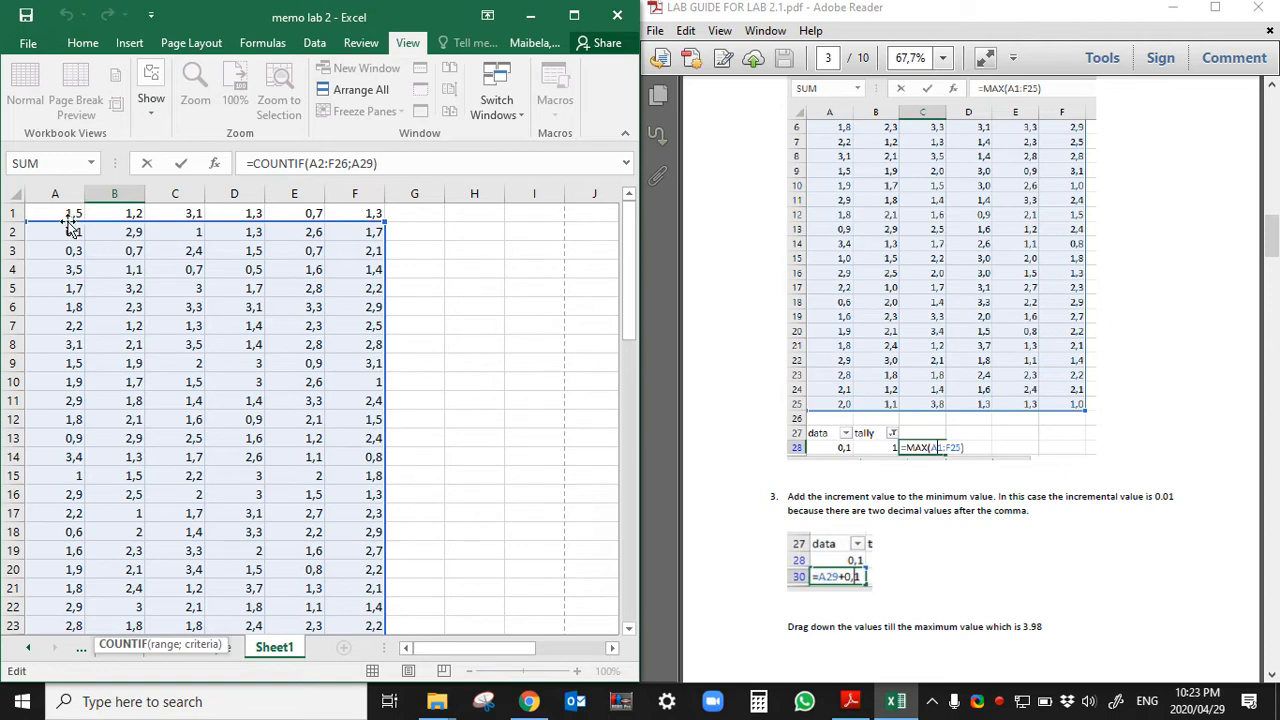
pyautogui.scroll(-7, 279, 485)
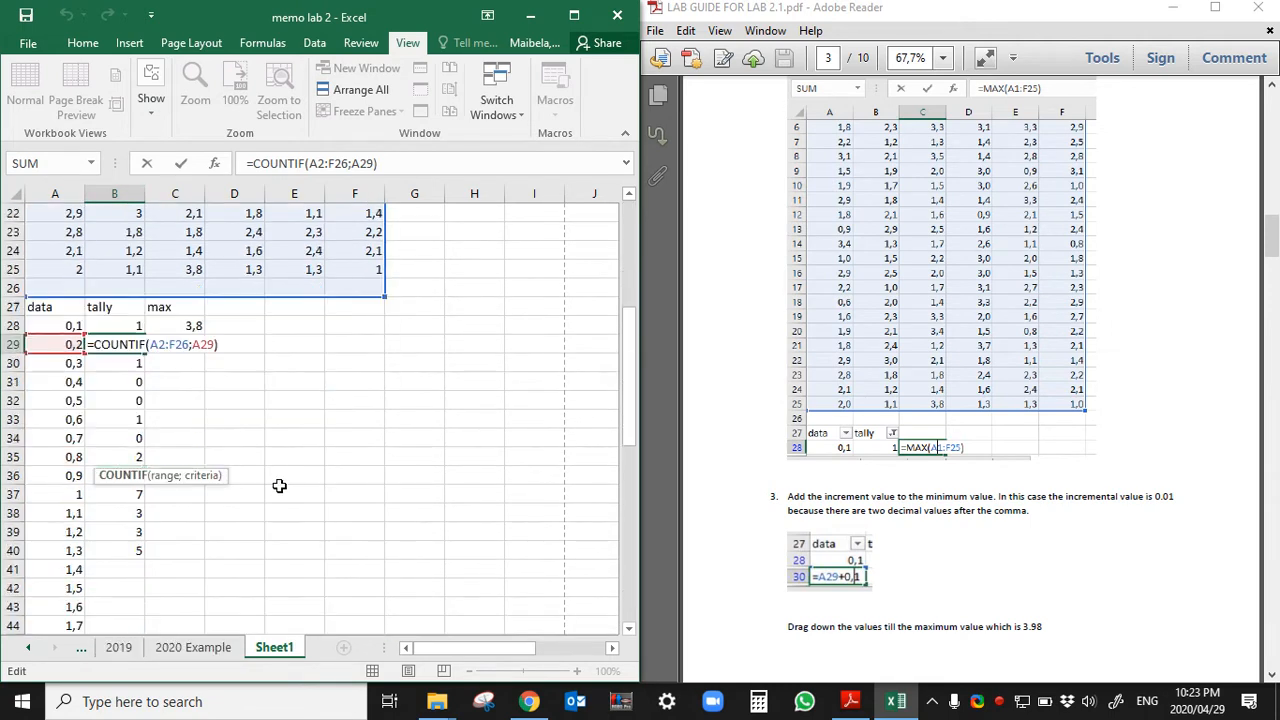
pyautogui.hotkey('ctrl', 'Return')
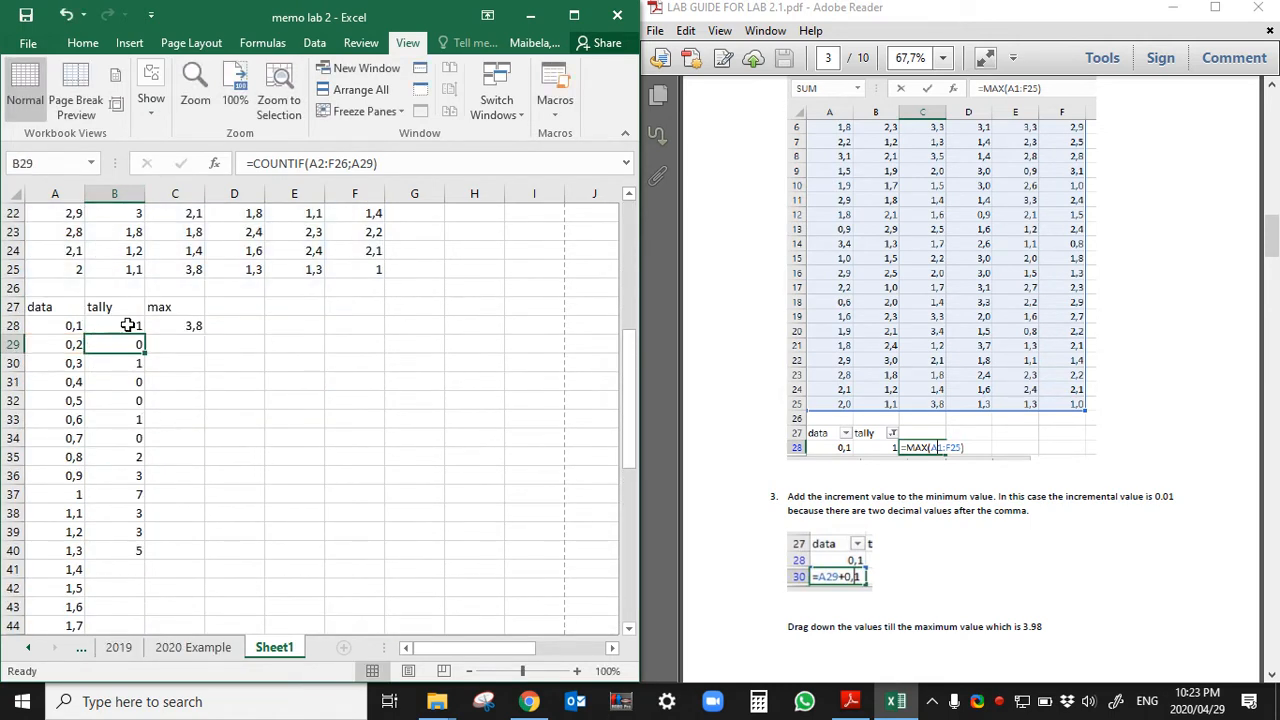
# Step: Make the counted range in B28 absolute so the formula reads =COUNTIF($A$1:$F$25;A28)
pyautogui.click(130, 324)
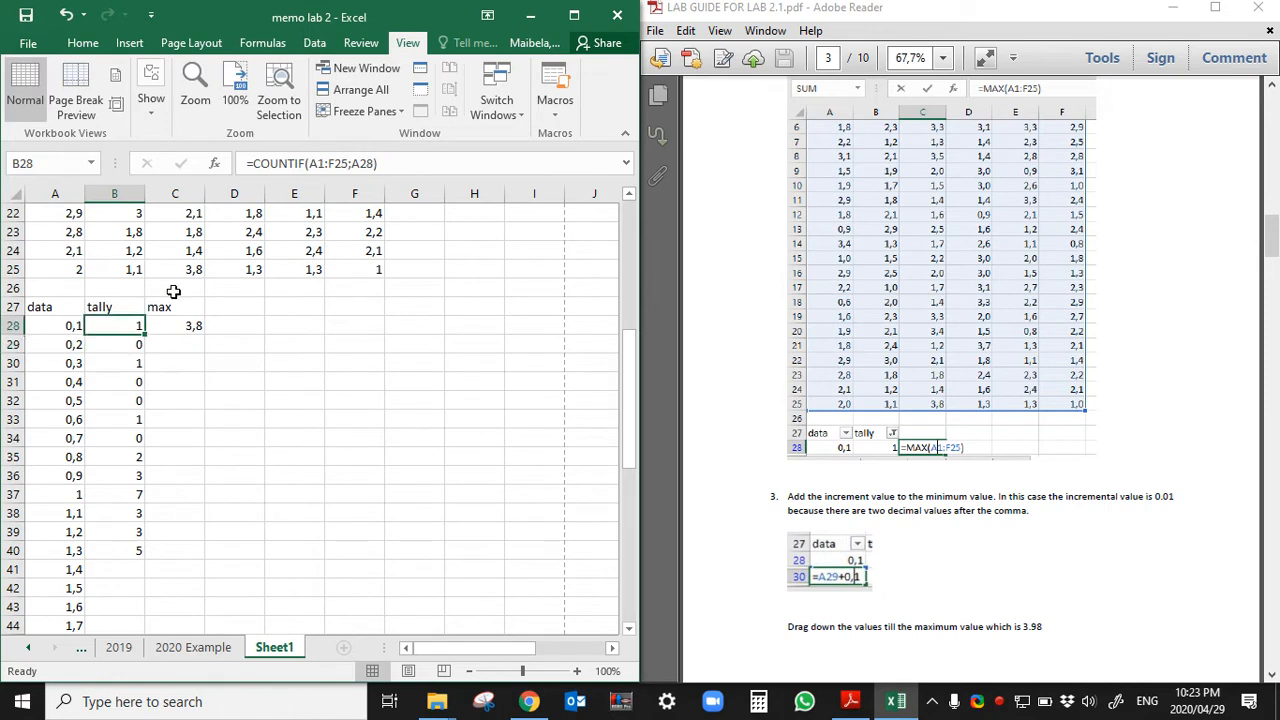
pyautogui.click(308, 163)
pyautogui.write('$A')
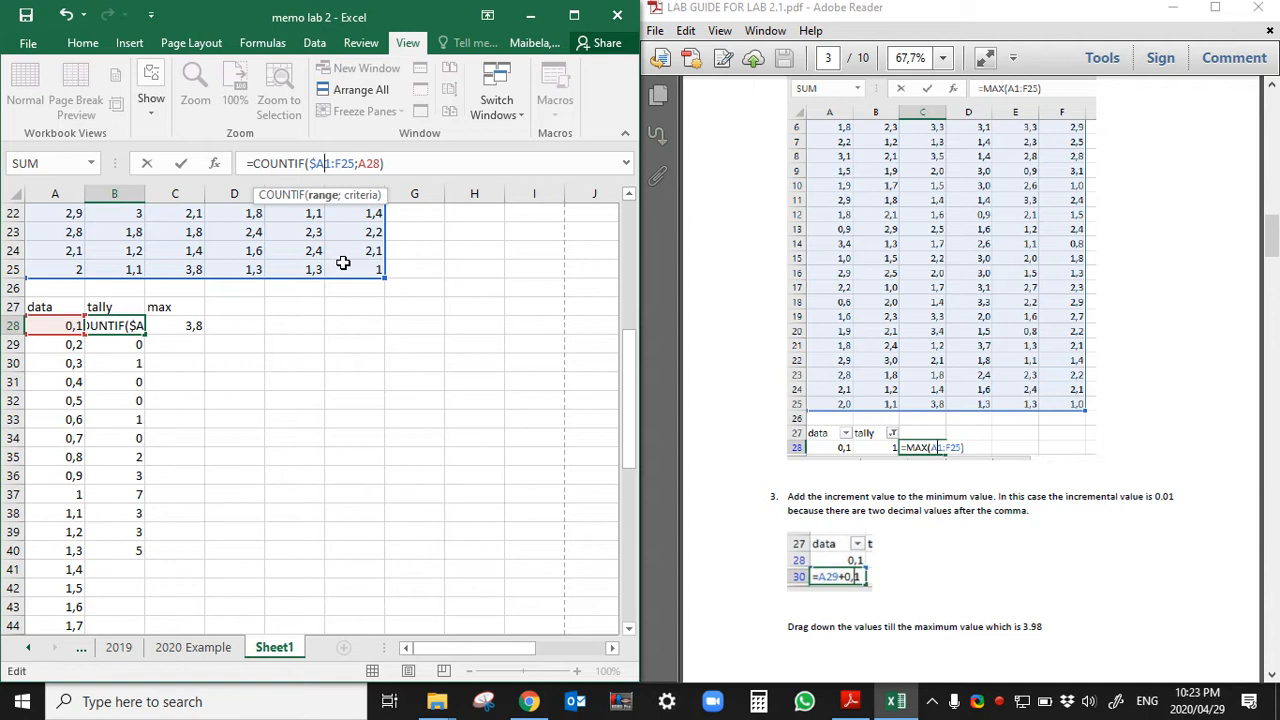
pyautogui.write('$1:')
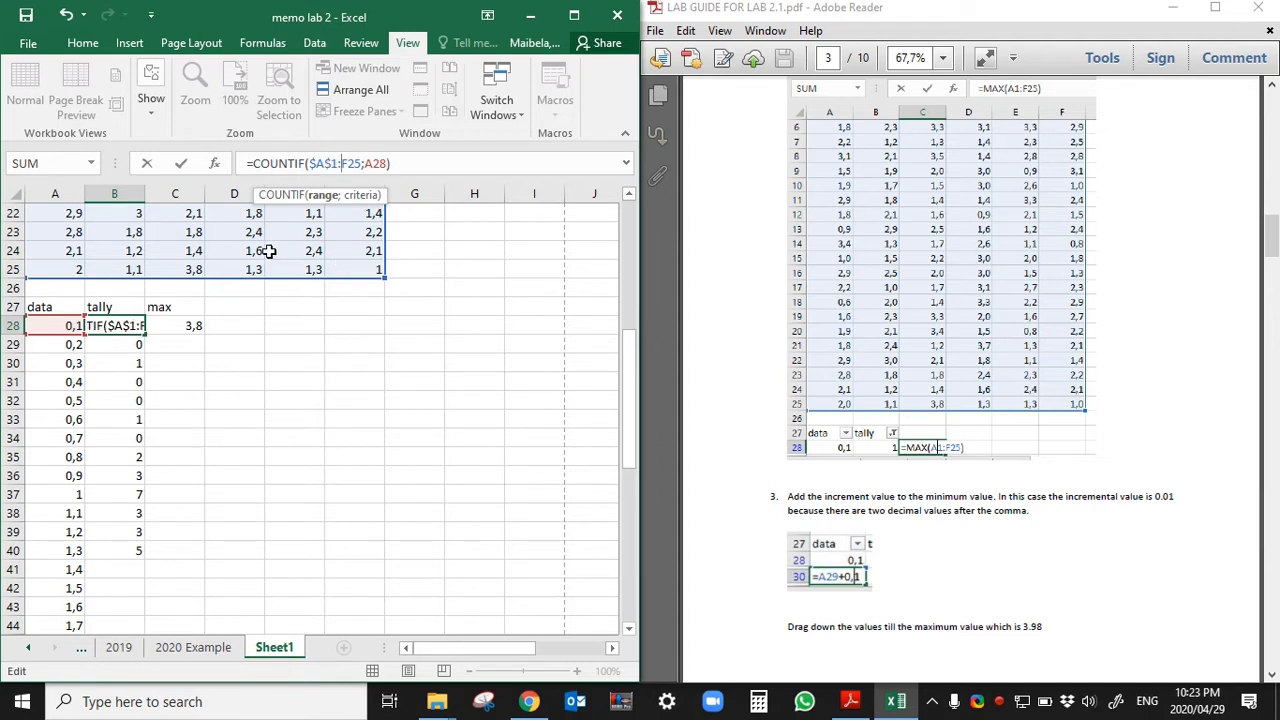
pyautogui.write('$F')
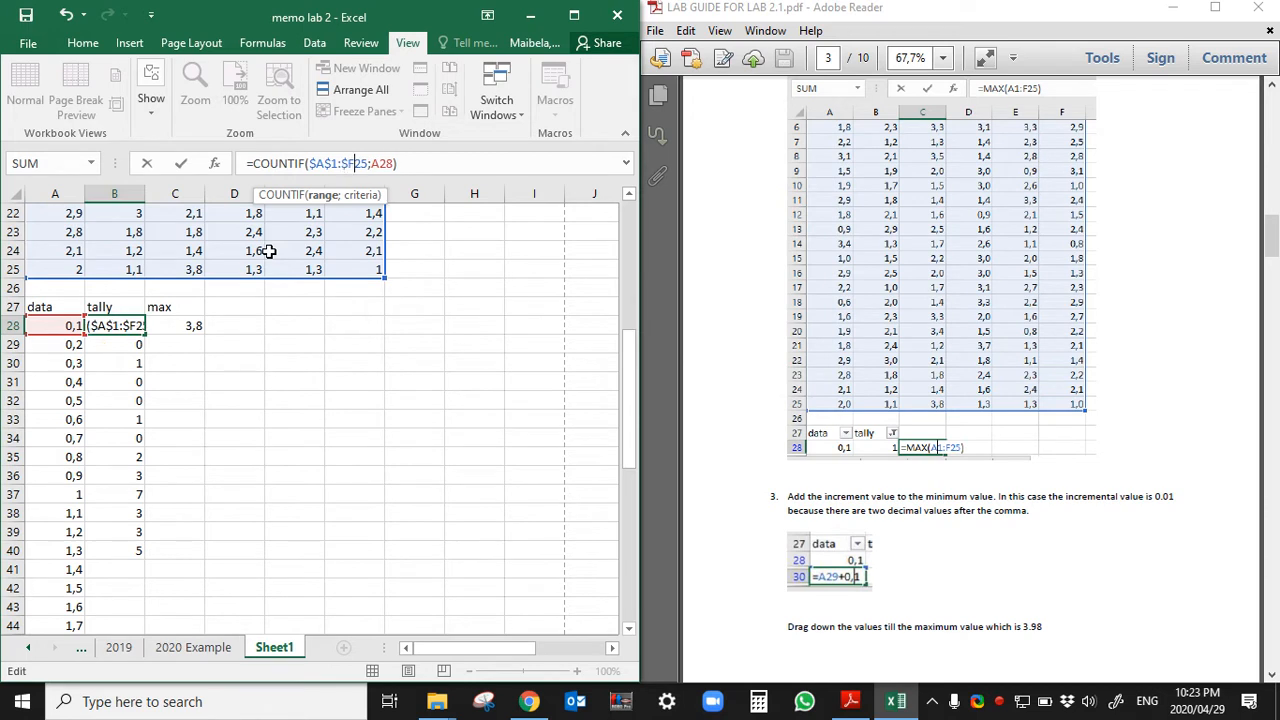
pyautogui.write('$')
pyautogui.press('Return')
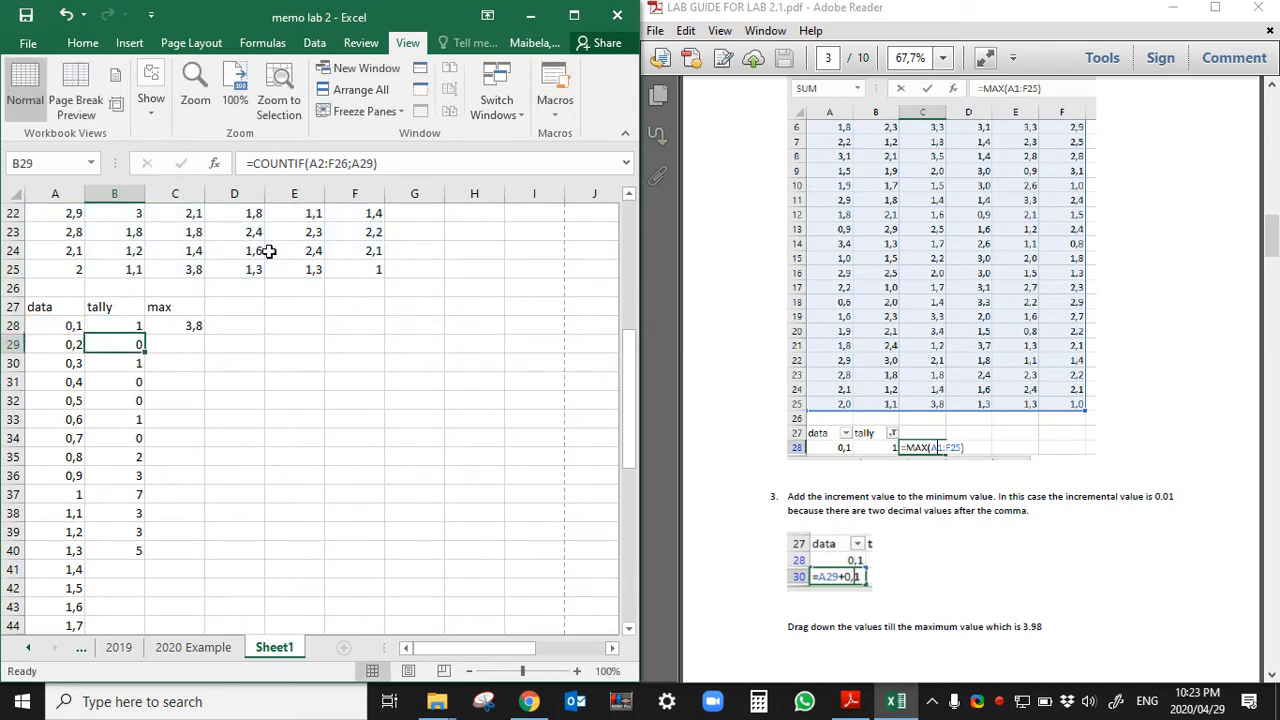
# Step: Fill the absolute-range COUNTIF formula from B28 down the tally column to B65
pyautogui.click(124, 325)
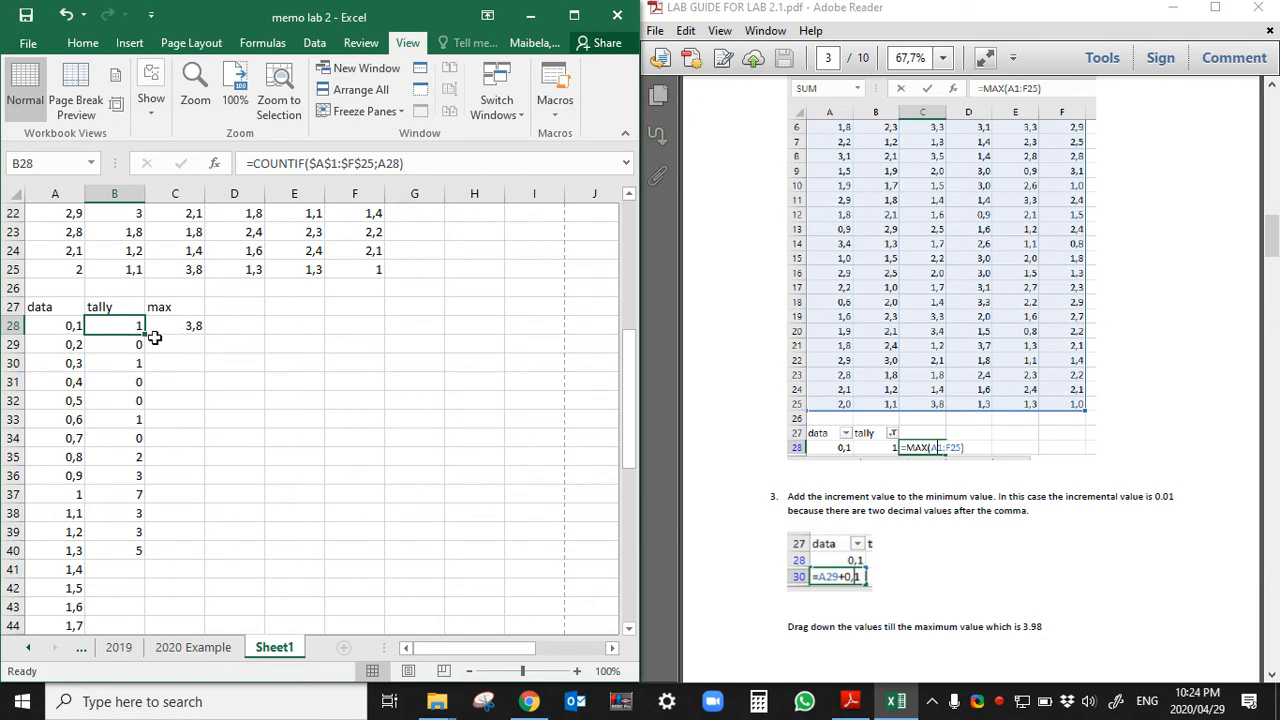
pyautogui.moveTo(144, 337); pyautogui.dragTo(120, 555)
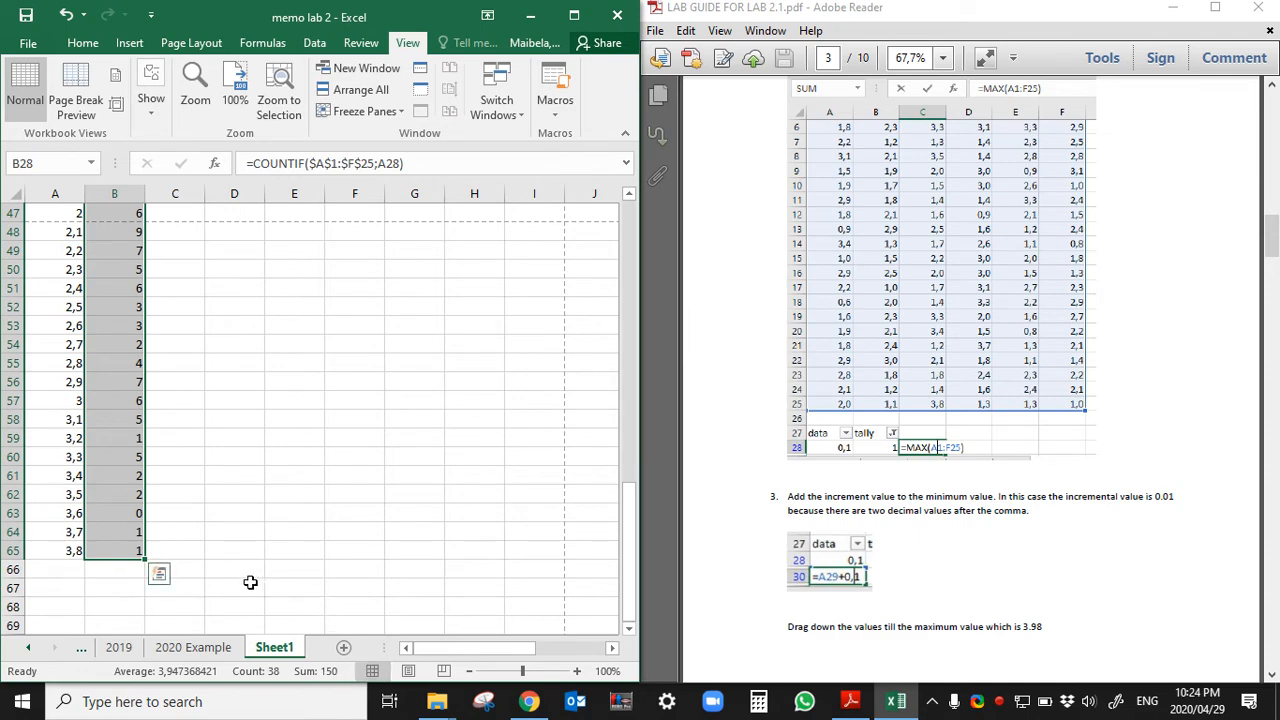
# Step: Read on in the lab guide PDF to step 5 about filtering the zeros out of the tallied data
pyautogui.click(760, 556)
pyautogui.scroll(-5, 770, 556)
pyautogui.scroll(-5, 783, 556)
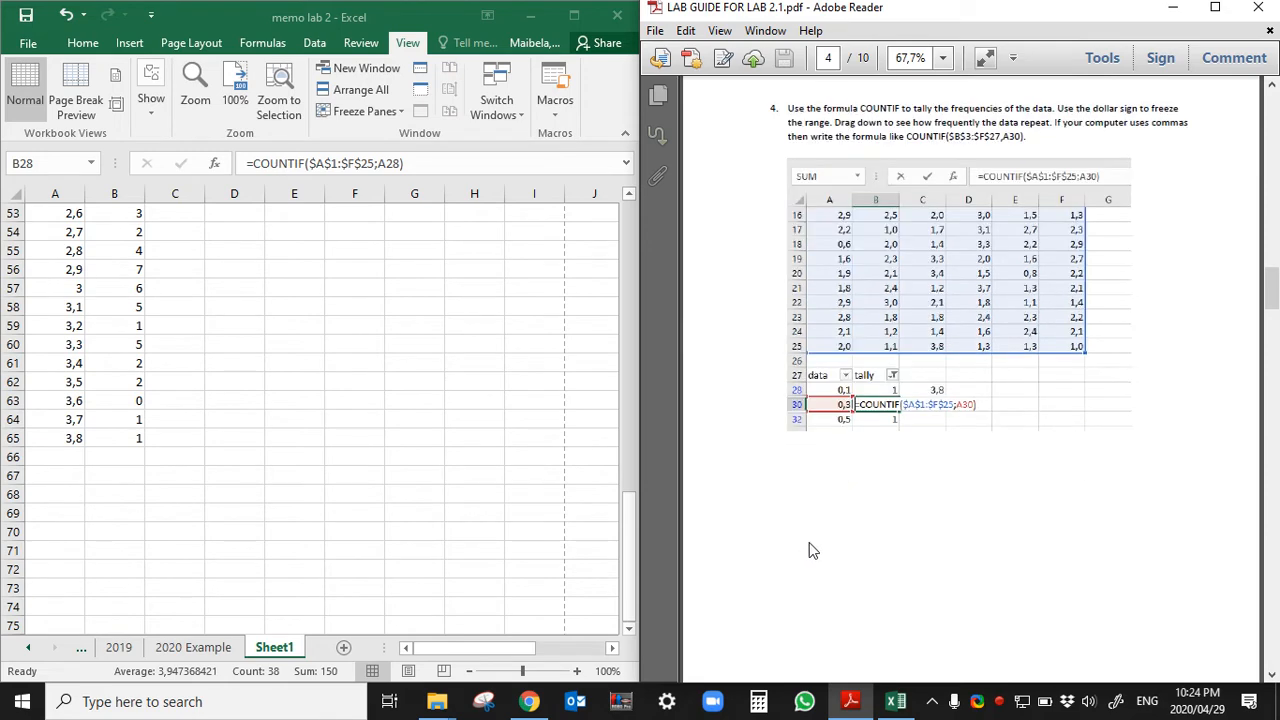
pyautogui.scroll(-10, 905, 420)
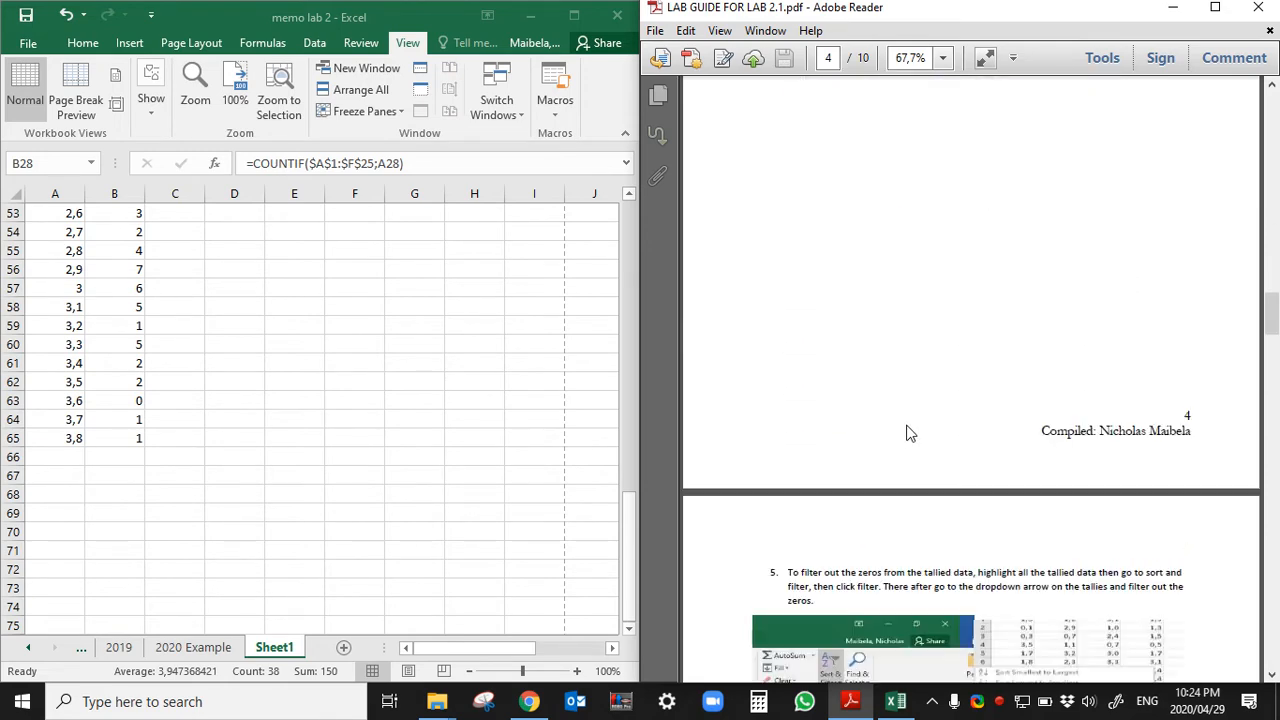
# Step: Maximize the workbook window and turn on filtering for header row 27 with the data and tally columns
pyautogui.click(422, 466)
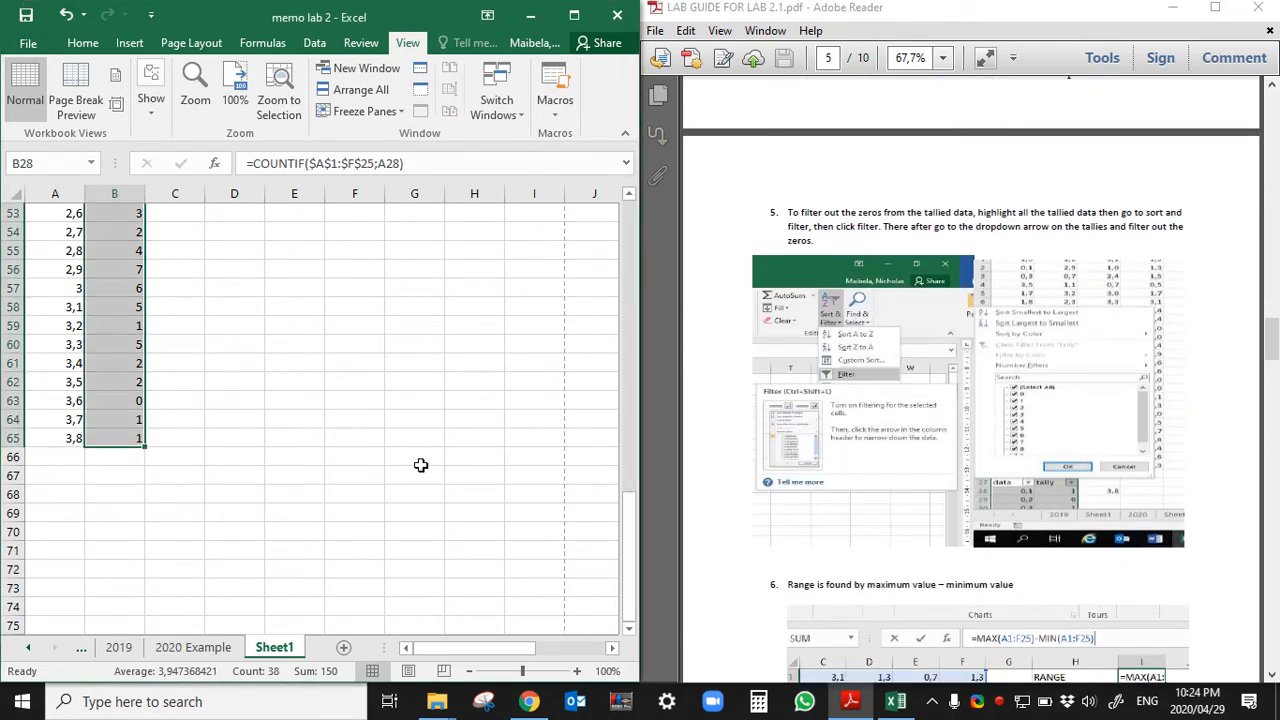
pyautogui.scroll(15, 333, 452)
pyautogui.scroll(-3, 240, 488)
pyautogui.click(284, 493)
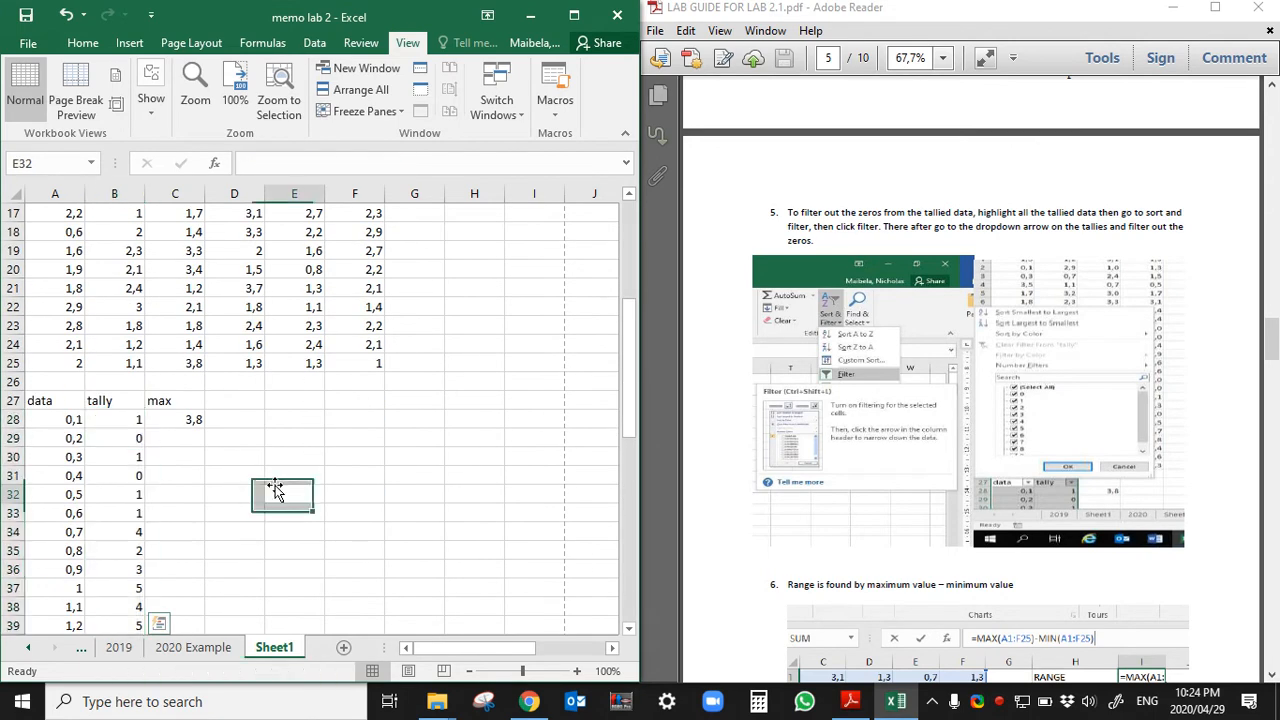
pyautogui.click(13, 400)
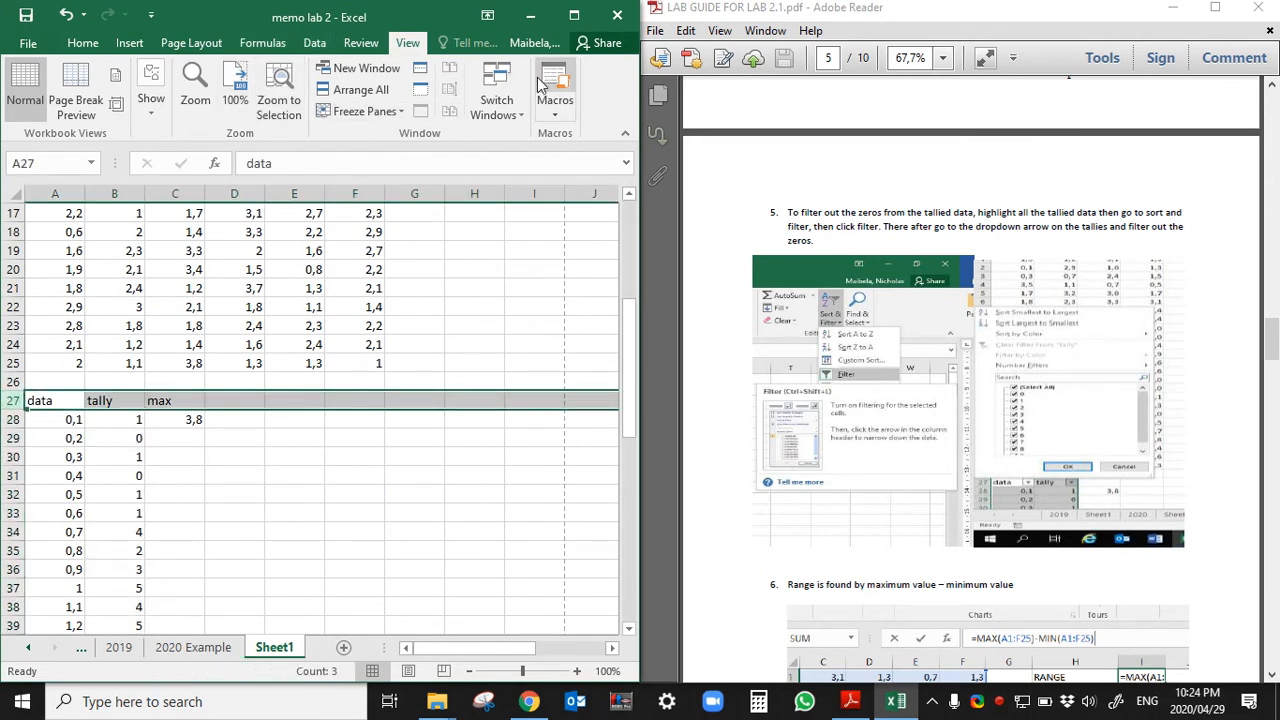
pyautogui.click(83, 43)
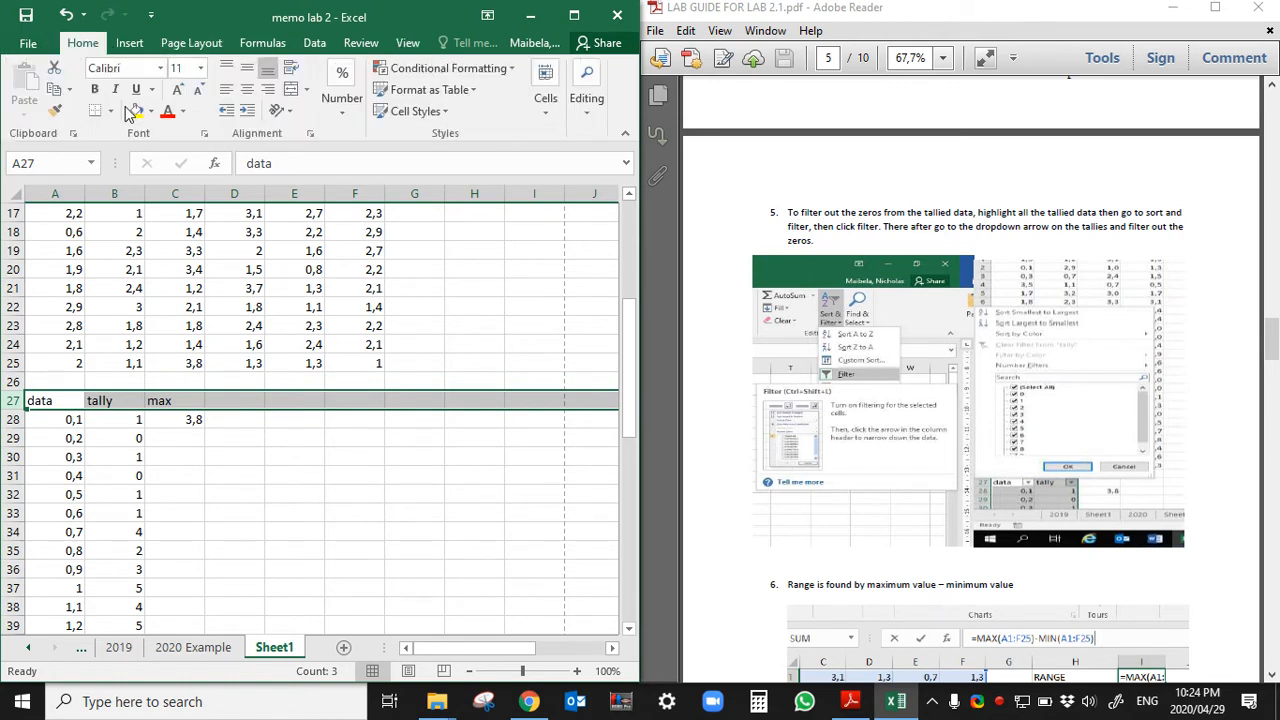
pyautogui.click(586, 105)
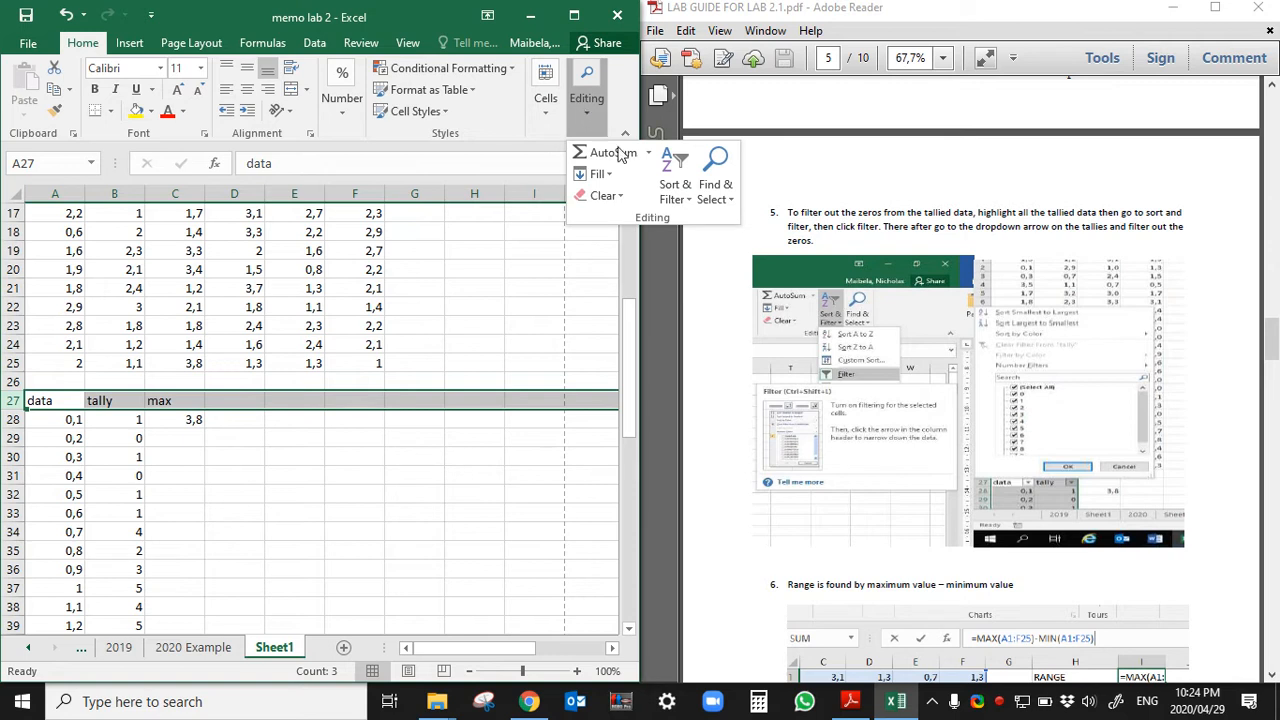
pyautogui.click(685, 198)
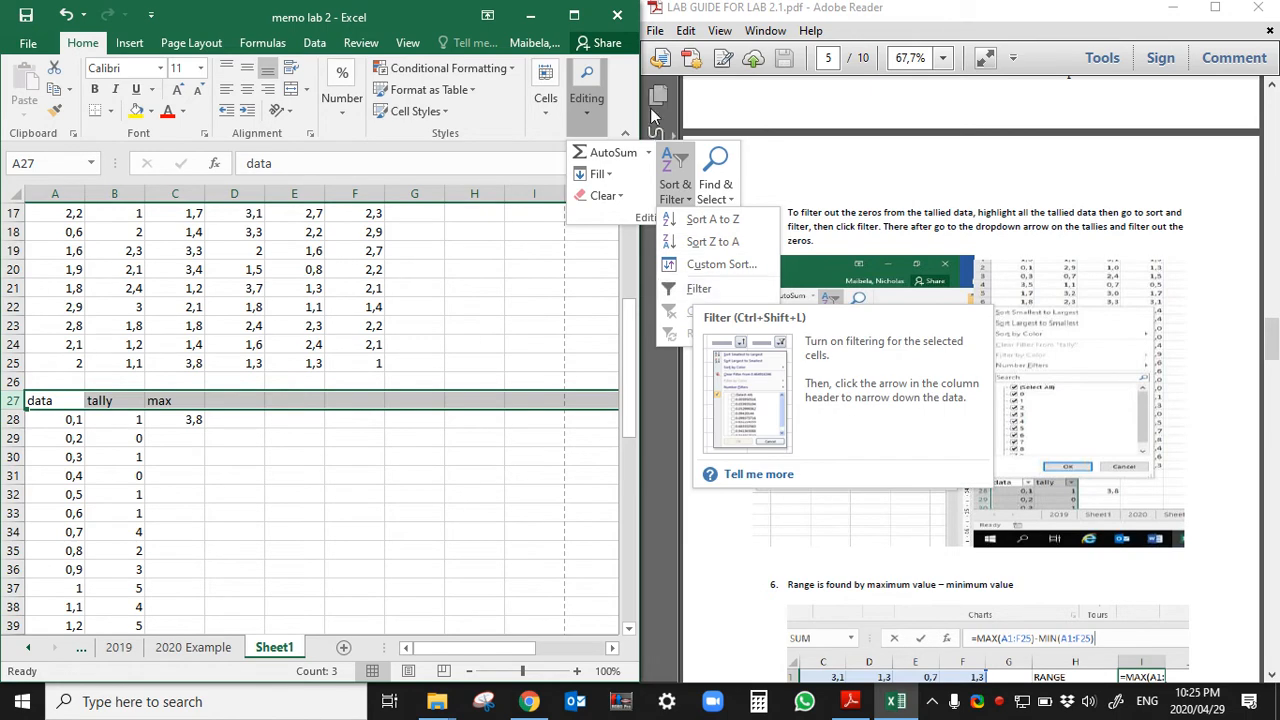
pyautogui.click(574, 15)
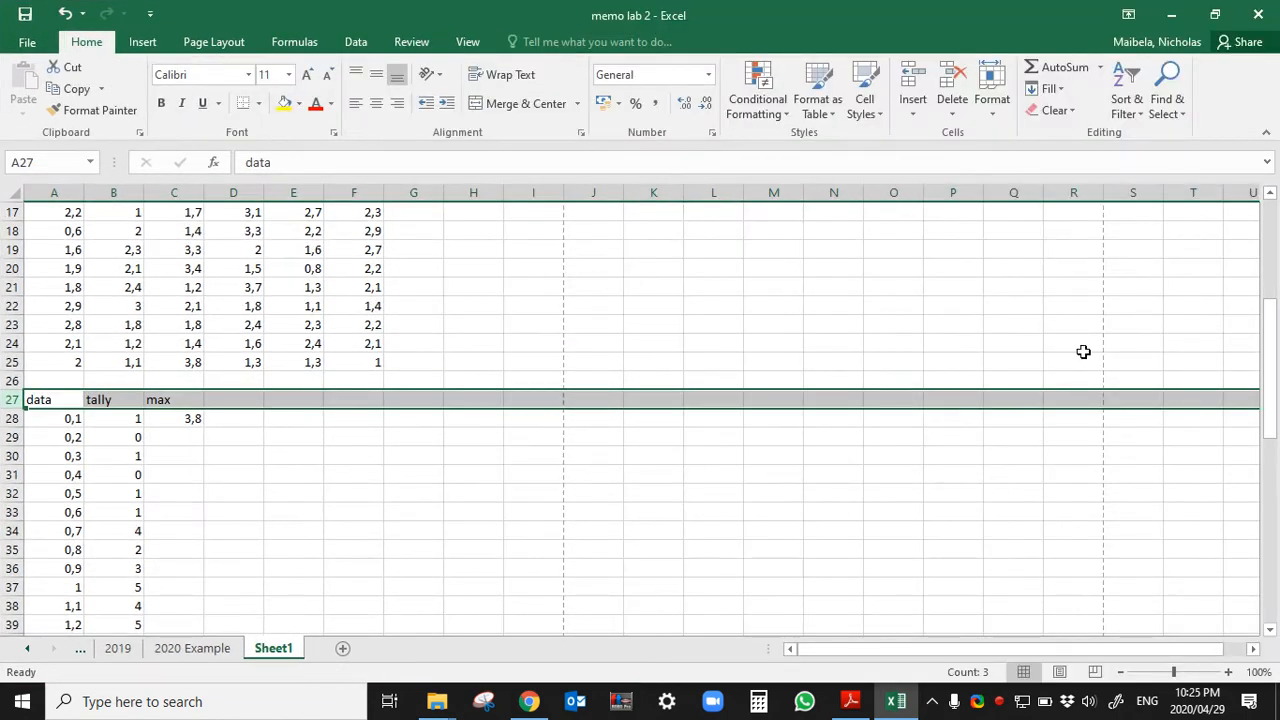
pyautogui.click(1127, 107)
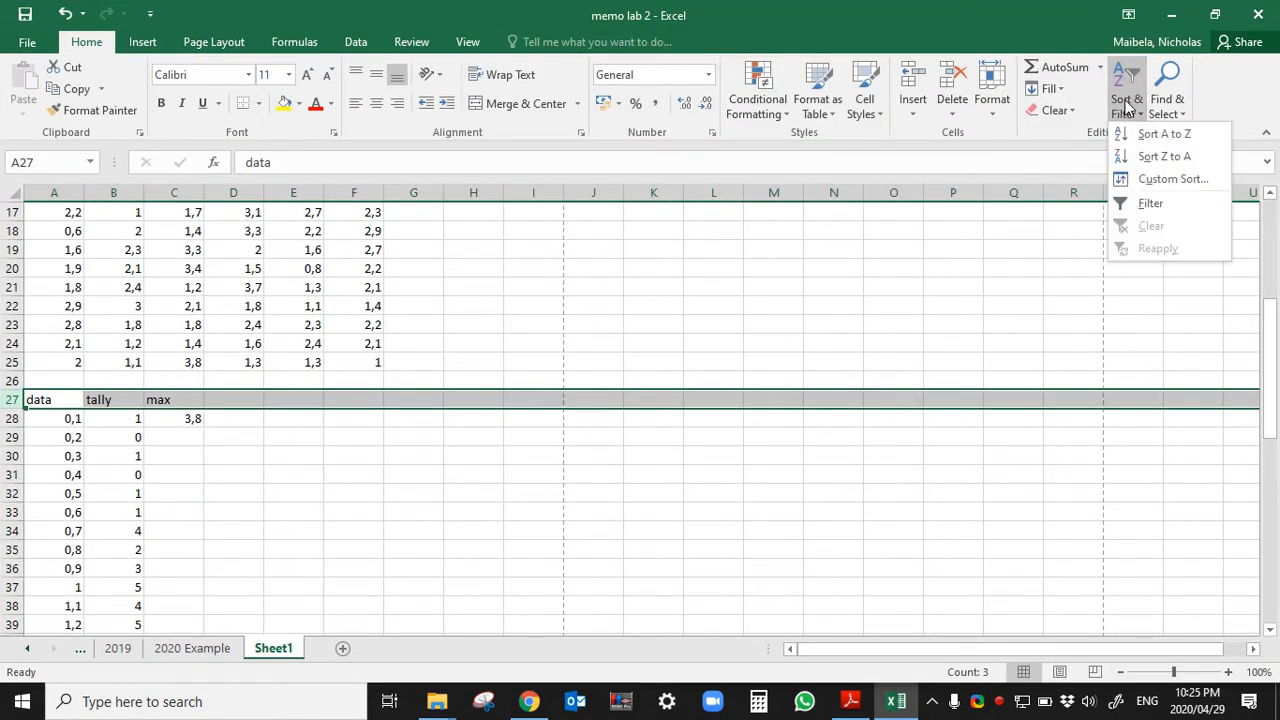
pyautogui.click(1150, 204)
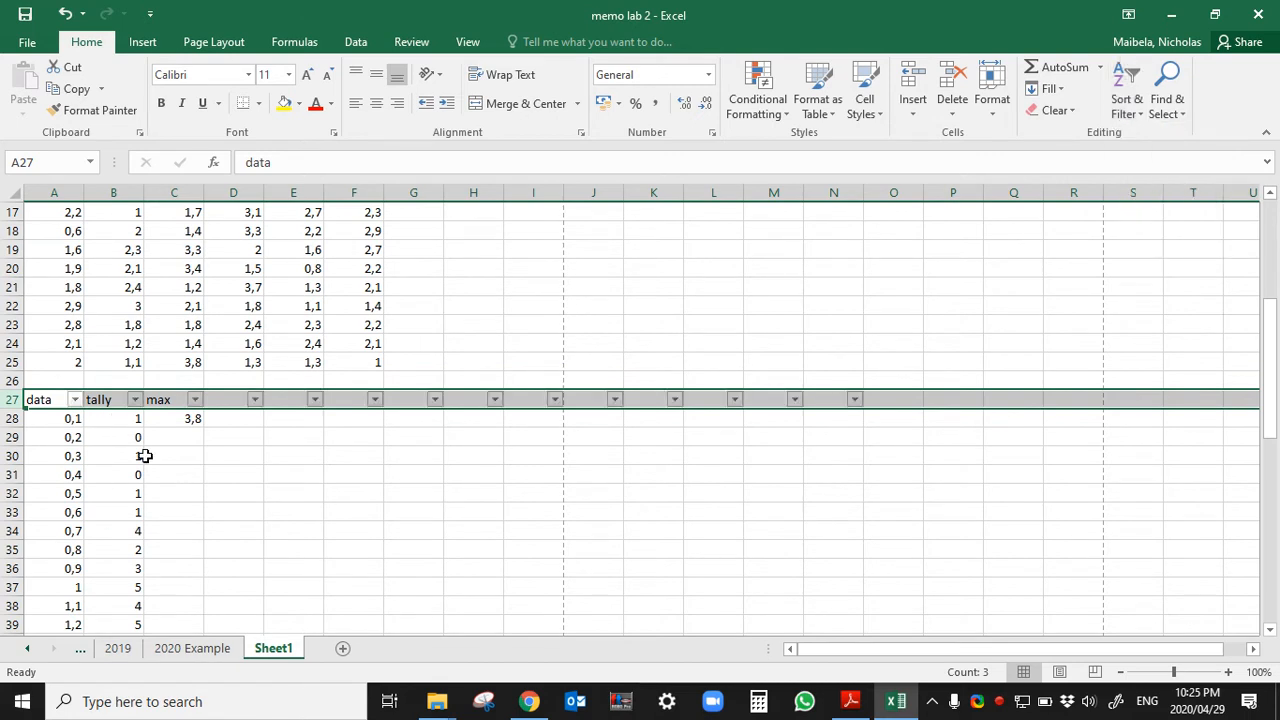
# Step: Filter the tally column to exclude the value 0
pyautogui.click(168, 493)
pyautogui.click(134, 399)
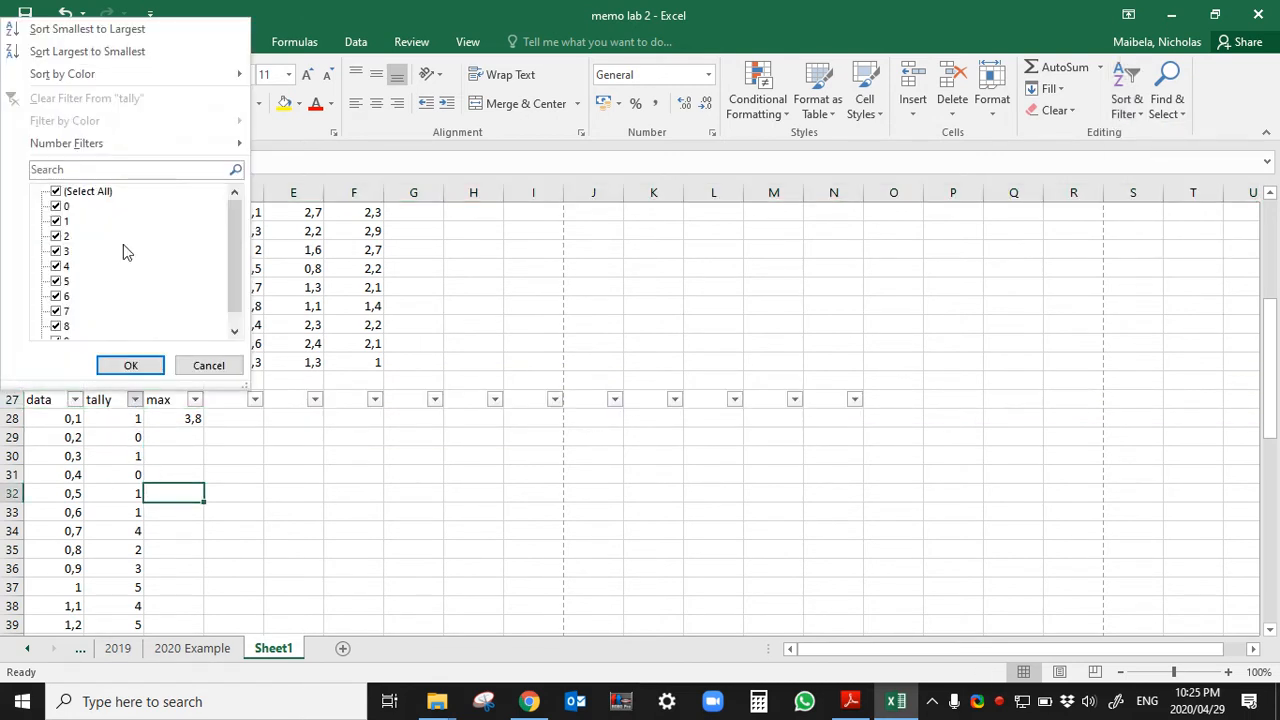
pyautogui.click(59, 208)
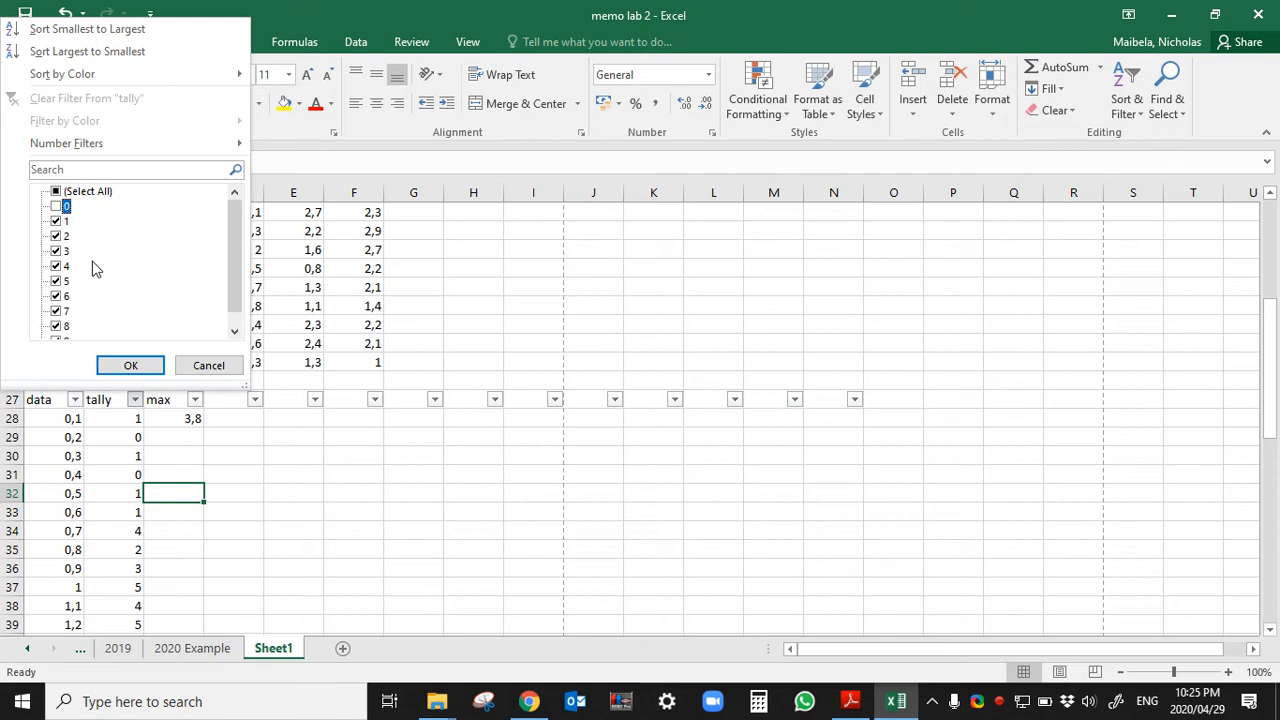
pyautogui.click(129, 366)
pyautogui.scroll(-16, 266, 440)
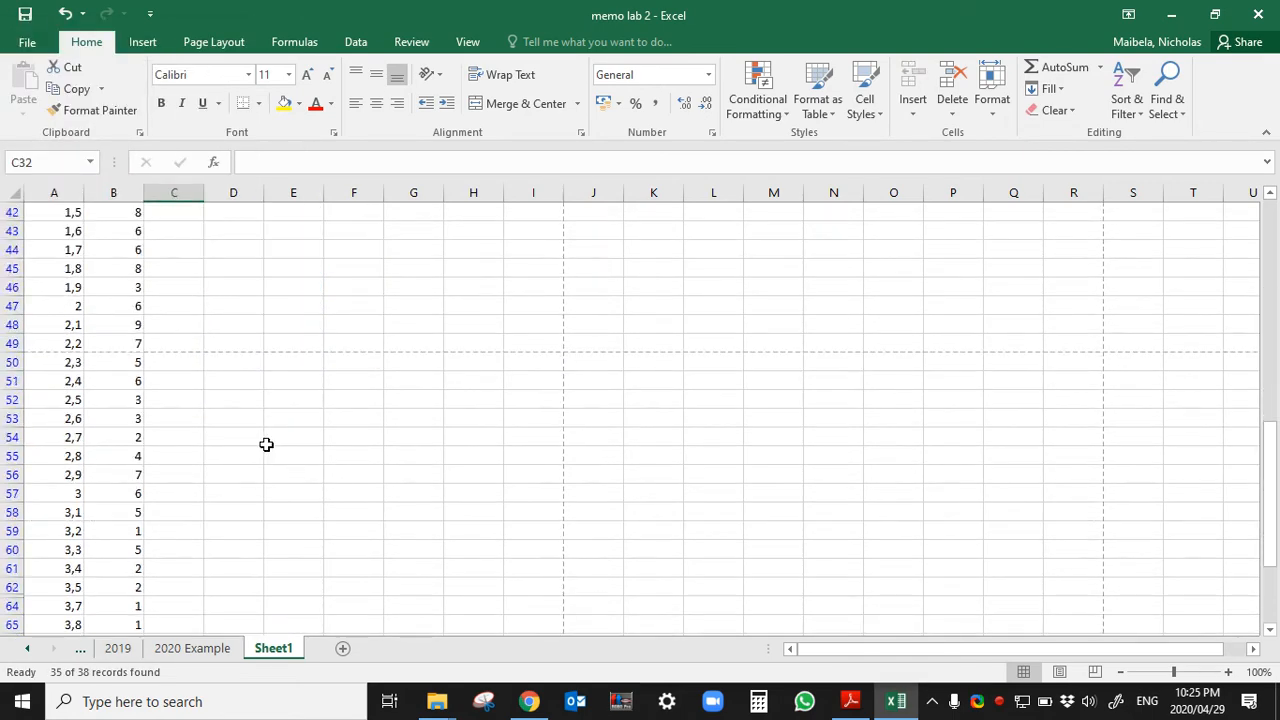
# Step: Sum the tally frequencies in B66 with a SUM formula over B28:B65
pyautogui.scroll(5, 163, 432)
pyautogui.click(118, 495)
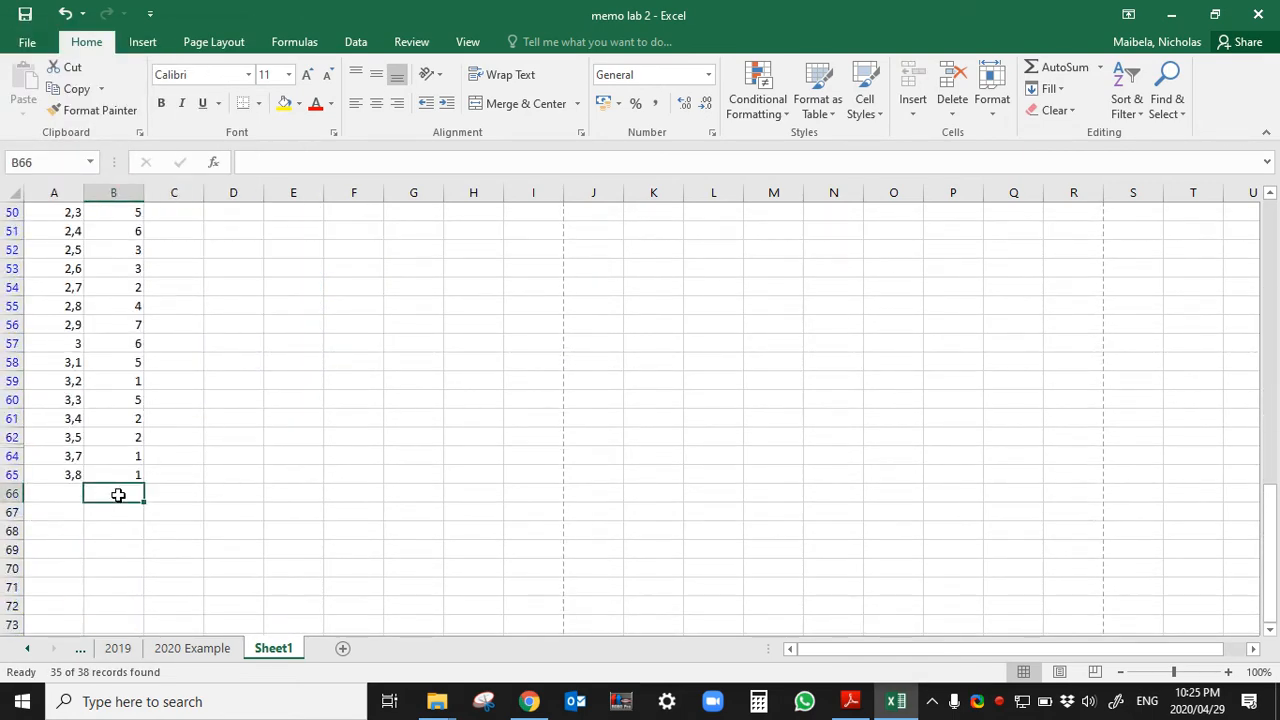
pyautogui.write('=')
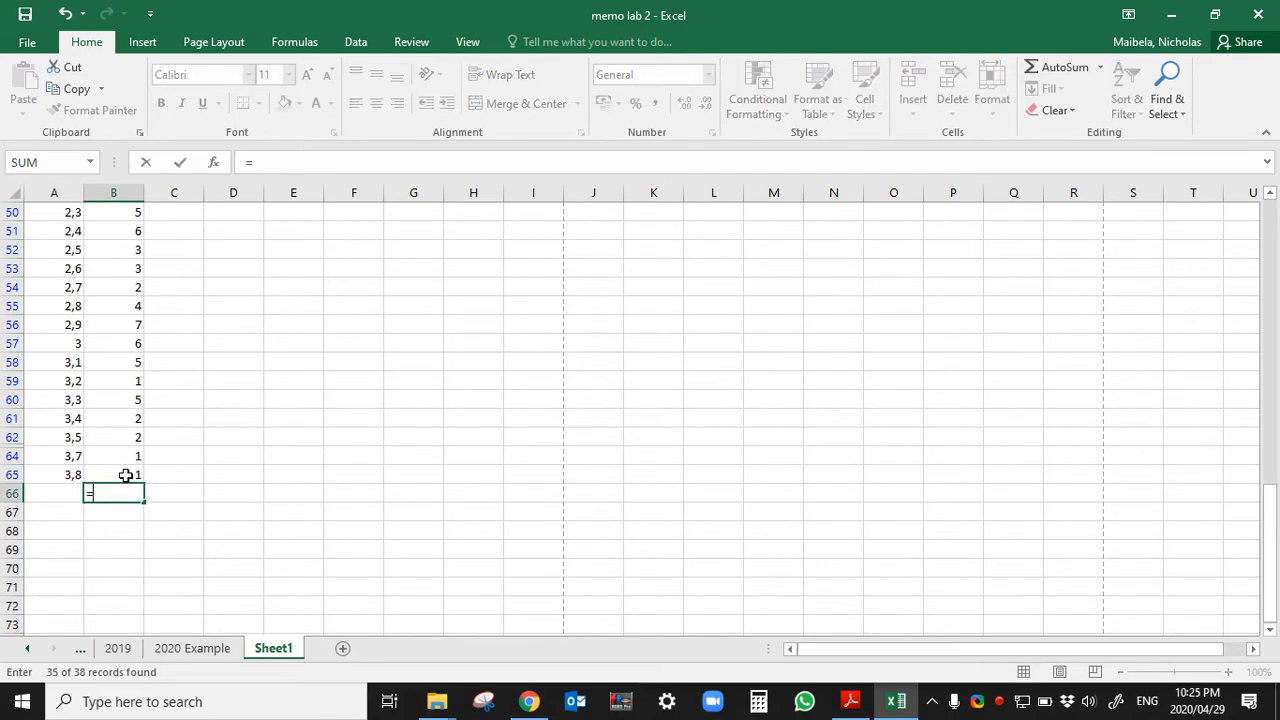
pyautogui.write('sum')
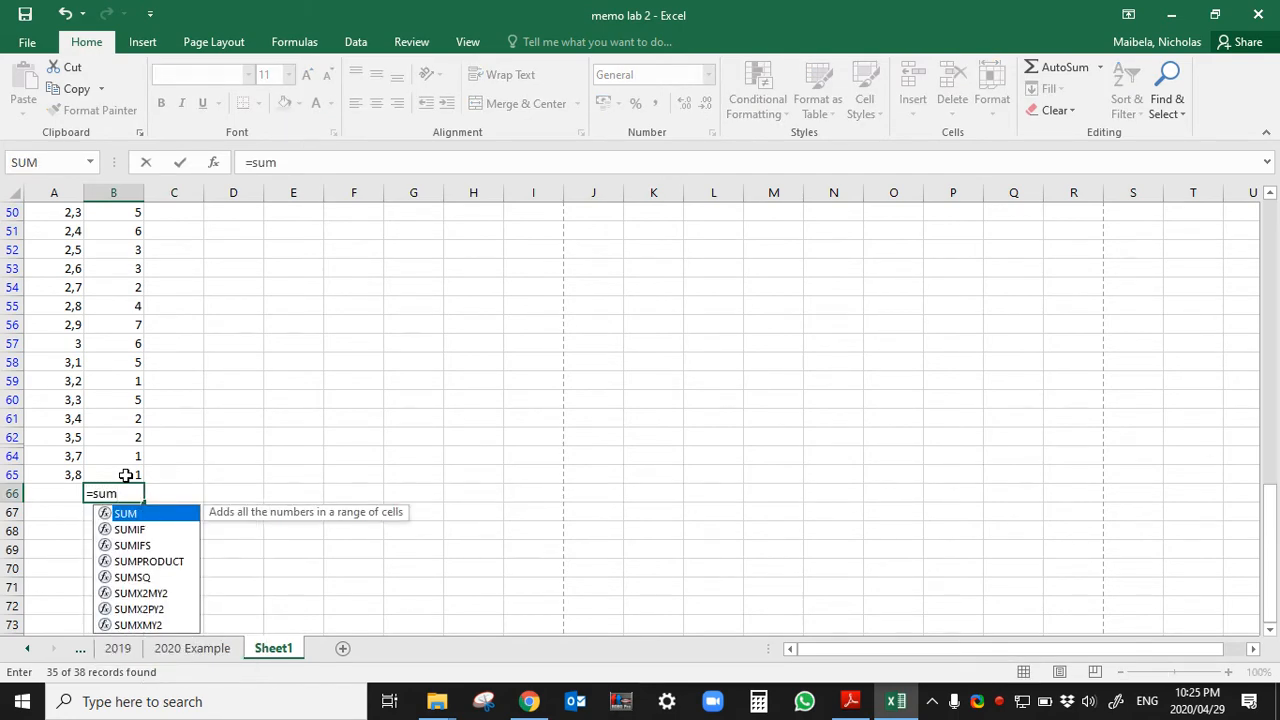
pyautogui.write('(')
pyautogui.scroll(11, 101, 325)
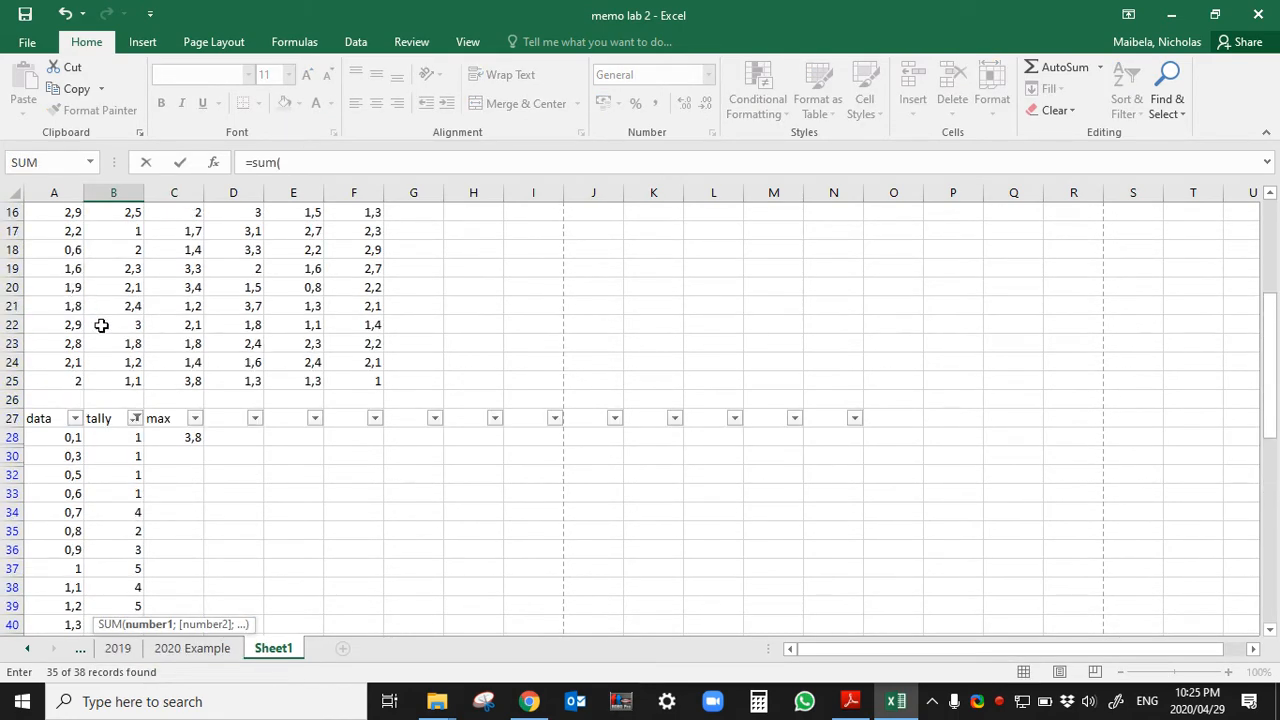
pyautogui.scroll(-2, 101, 325)
pyautogui.moveTo(114, 327); pyautogui.dragTo(129, 531)
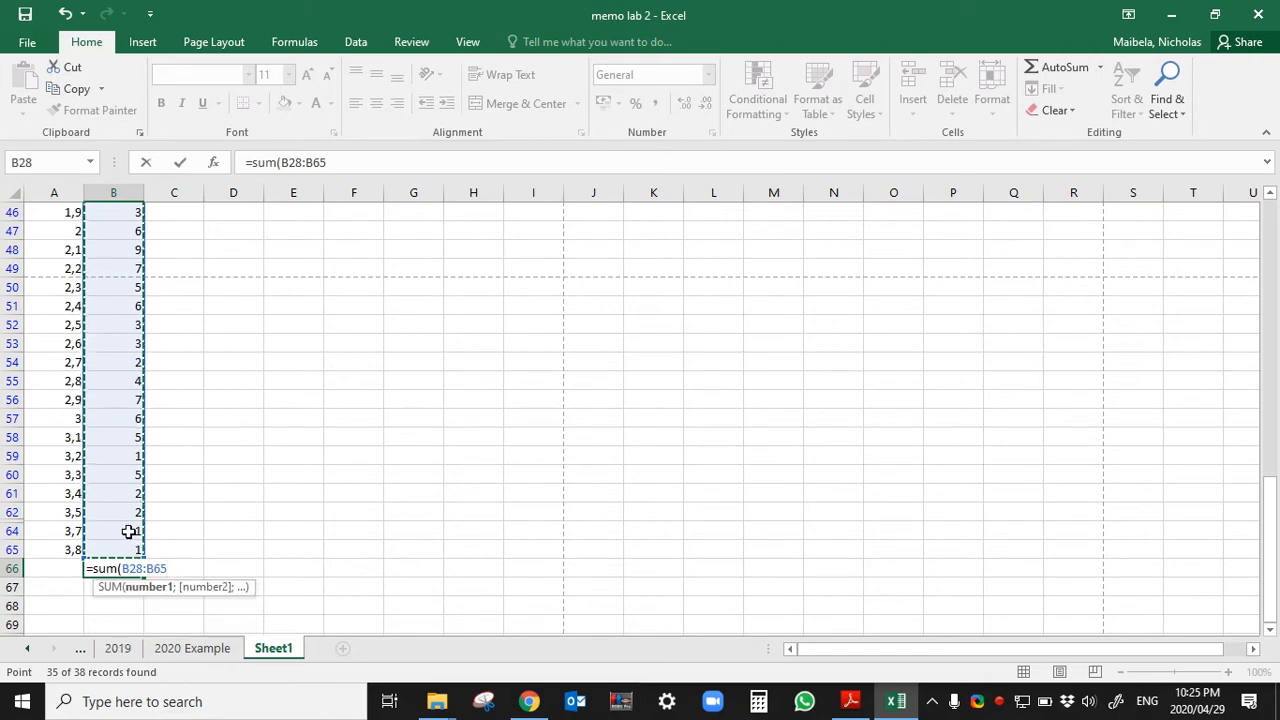
pyautogui.press('Return')
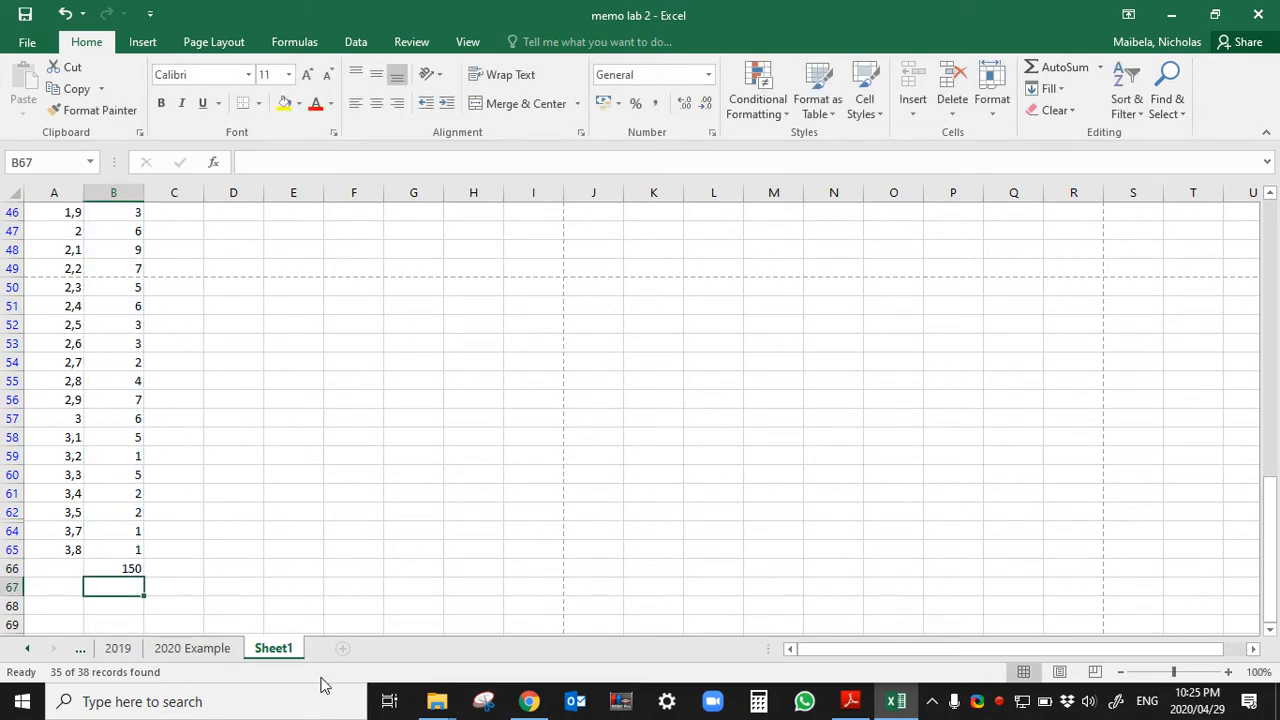
pyautogui.click(93, 567)
# Step: Arrange the workbook side by side with the lab guide PDF and show guide step 6 about finding the range
pyautogui.scroll(13, 180, 503)
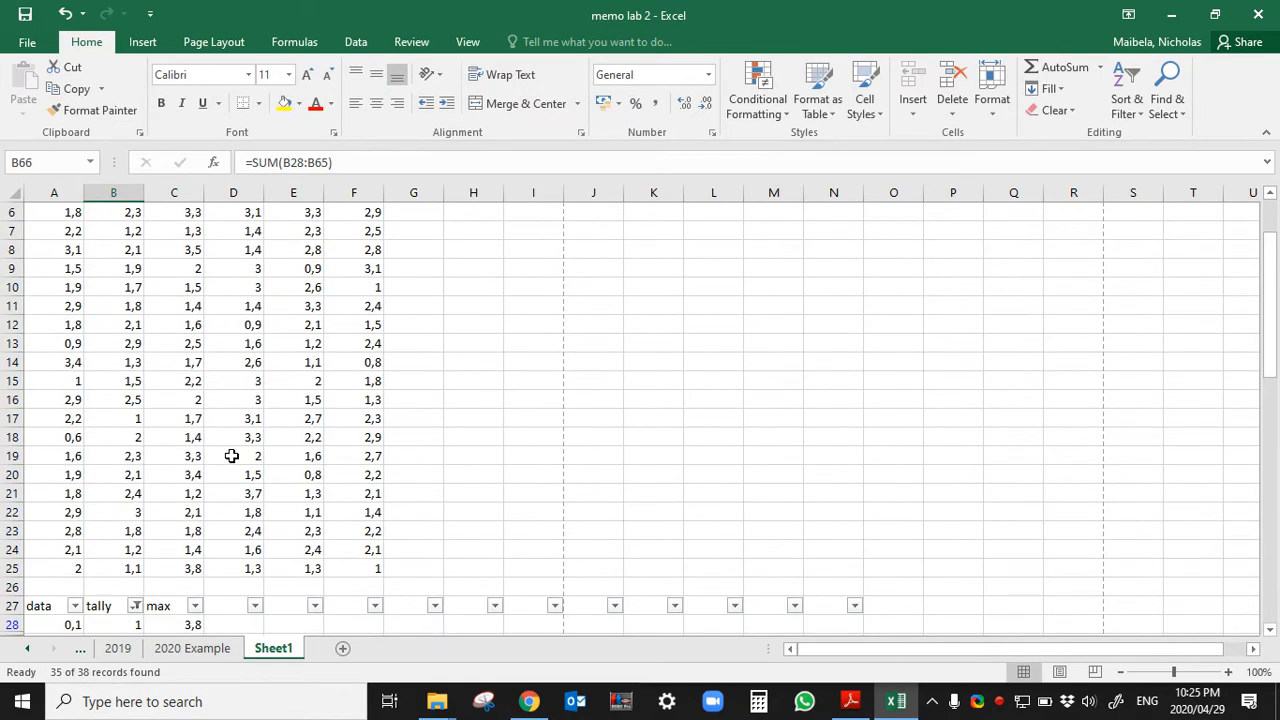
pyautogui.scroll(2, 231, 456)
pyautogui.moveTo(922, 8); pyautogui.dragTo(1, 162)
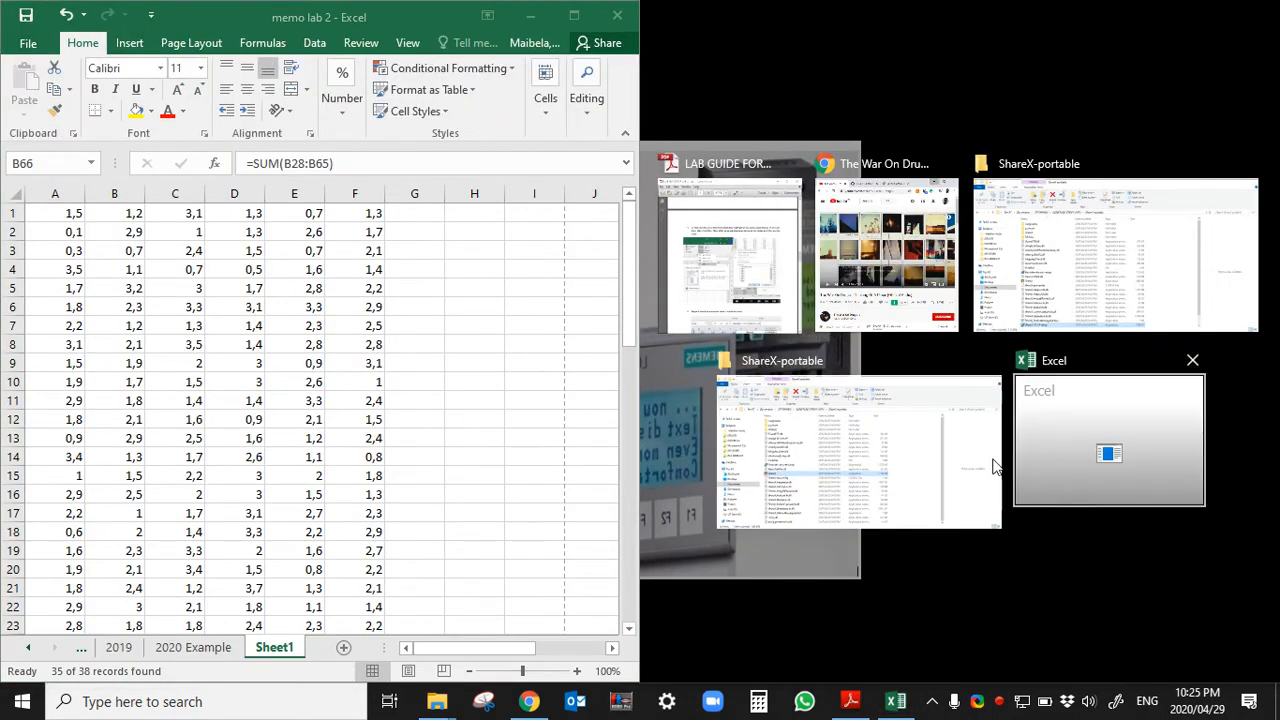
pyautogui.click(735, 237)
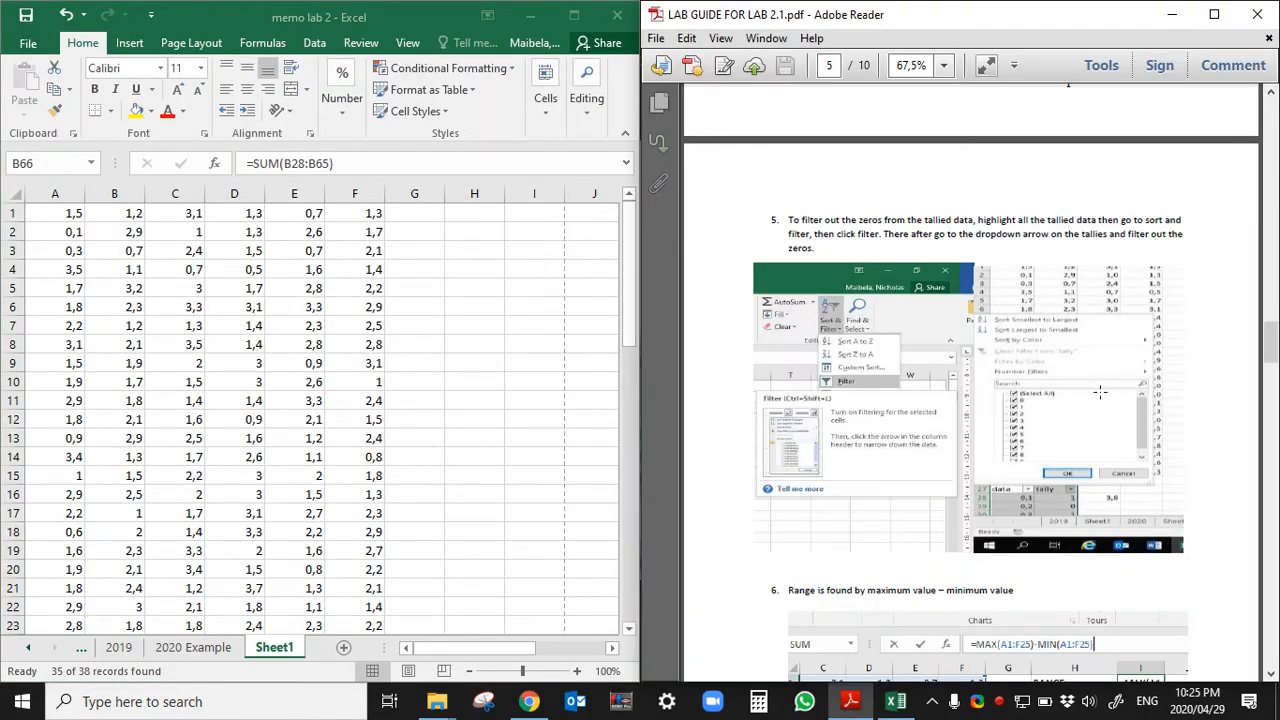
pyautogui.scroll(-3, 1027, 498)
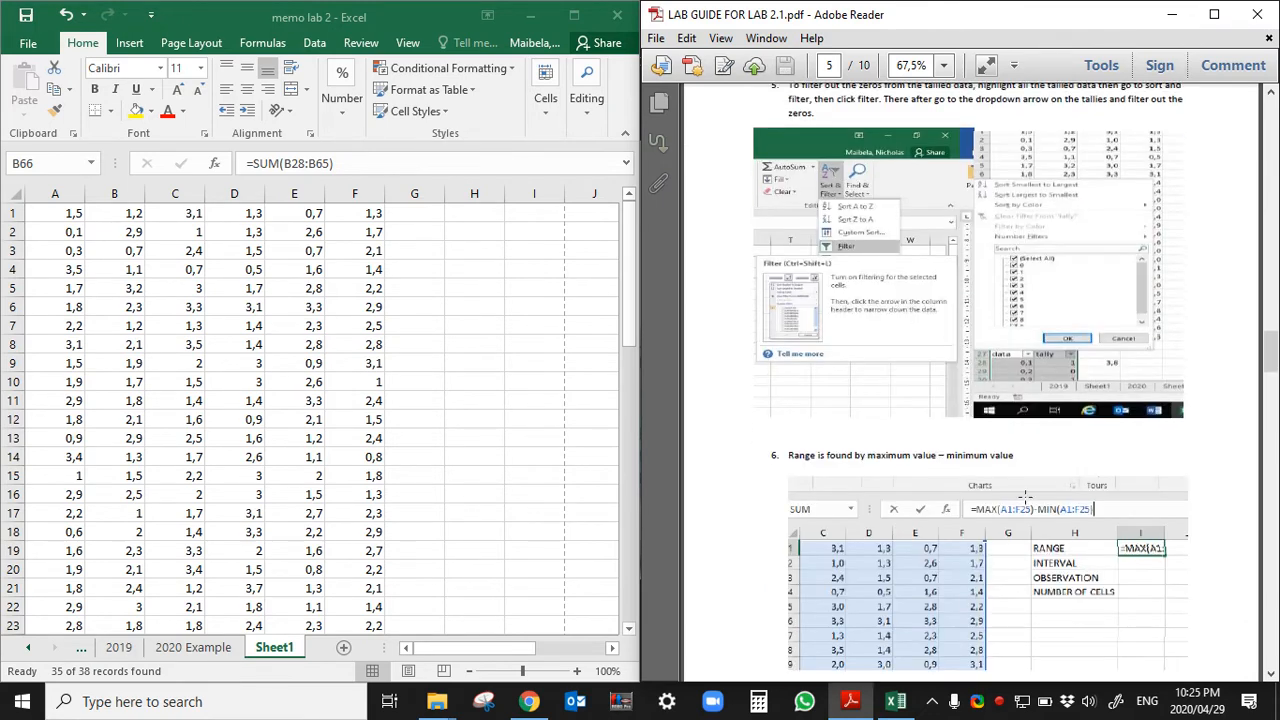
# Step: Enter the labels RANGE in H1 and OBSERVATION in H2 of the worksheet
pyautogui.click(396, 217)
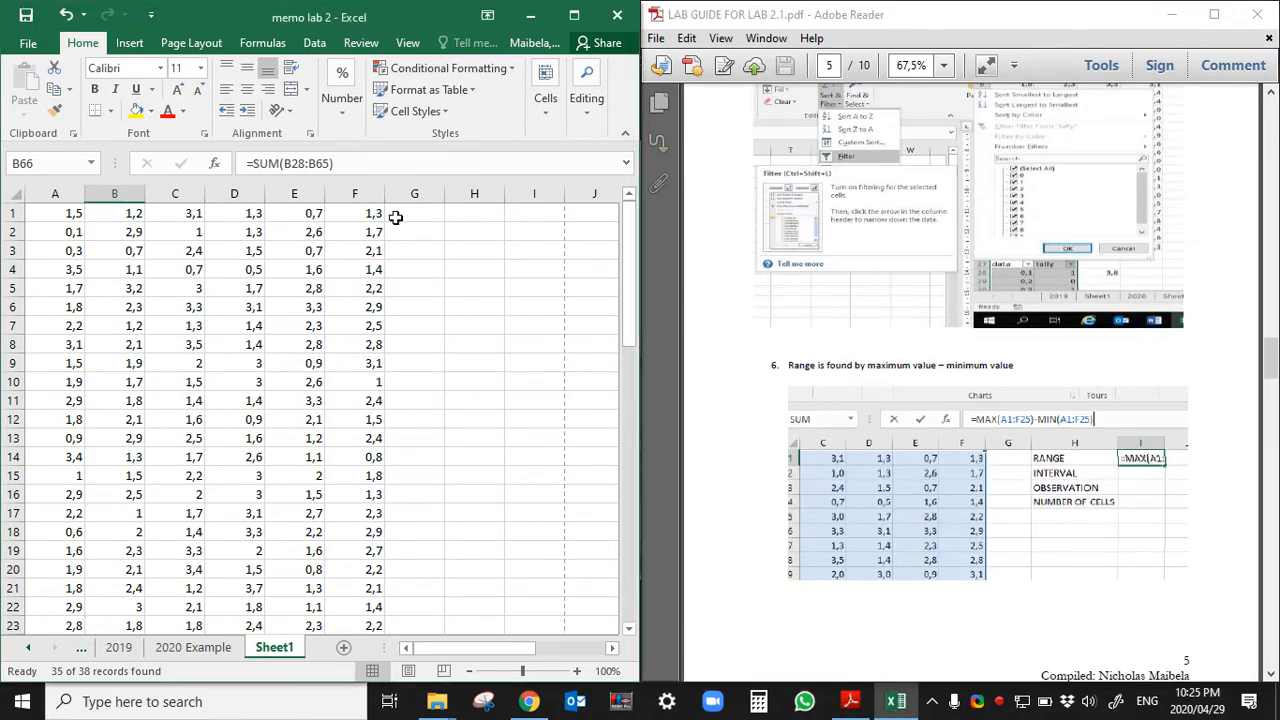
pyautogui.click(455, 214)
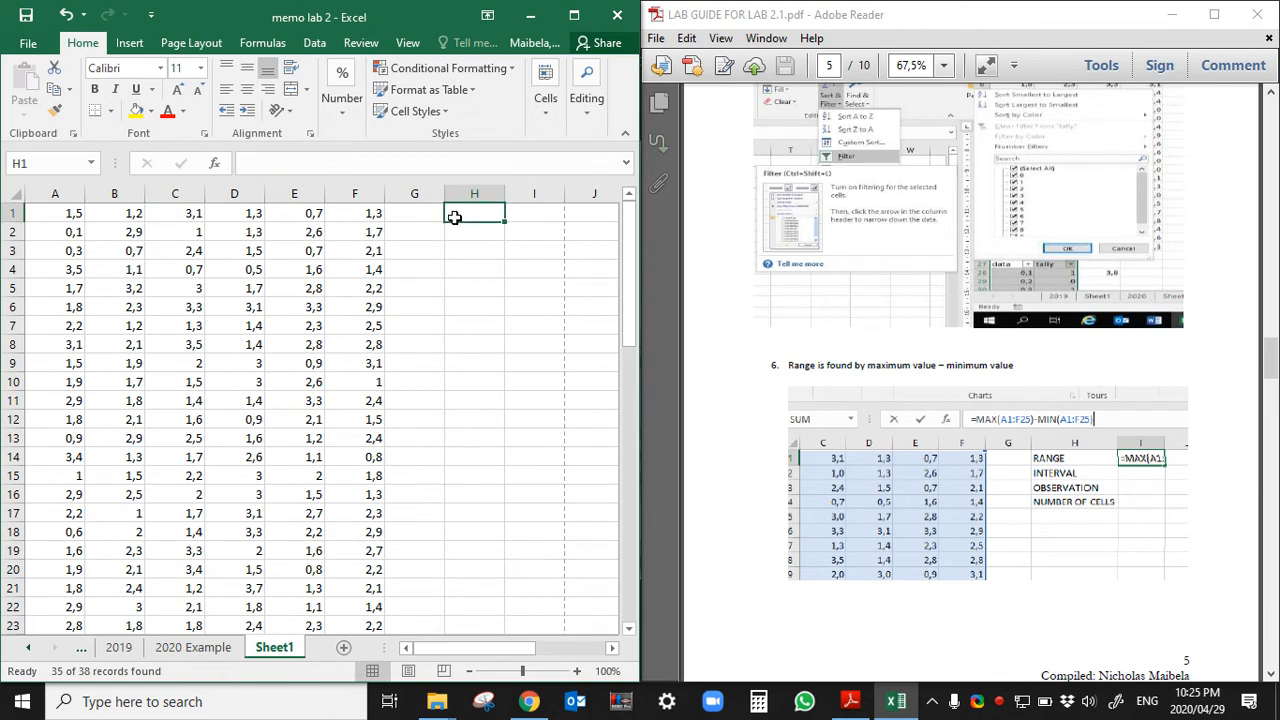
pyautogui.press('capslock')
pyautogui.write('R')
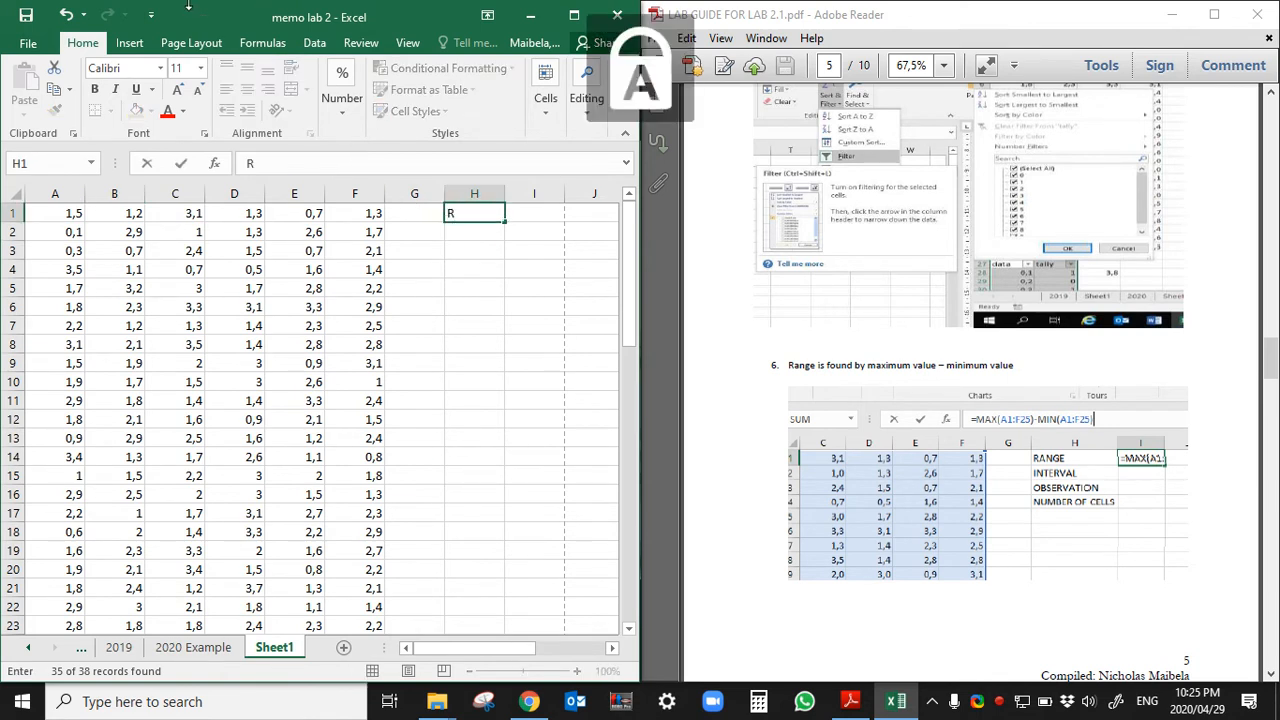
pyautogui.write('ANGE')
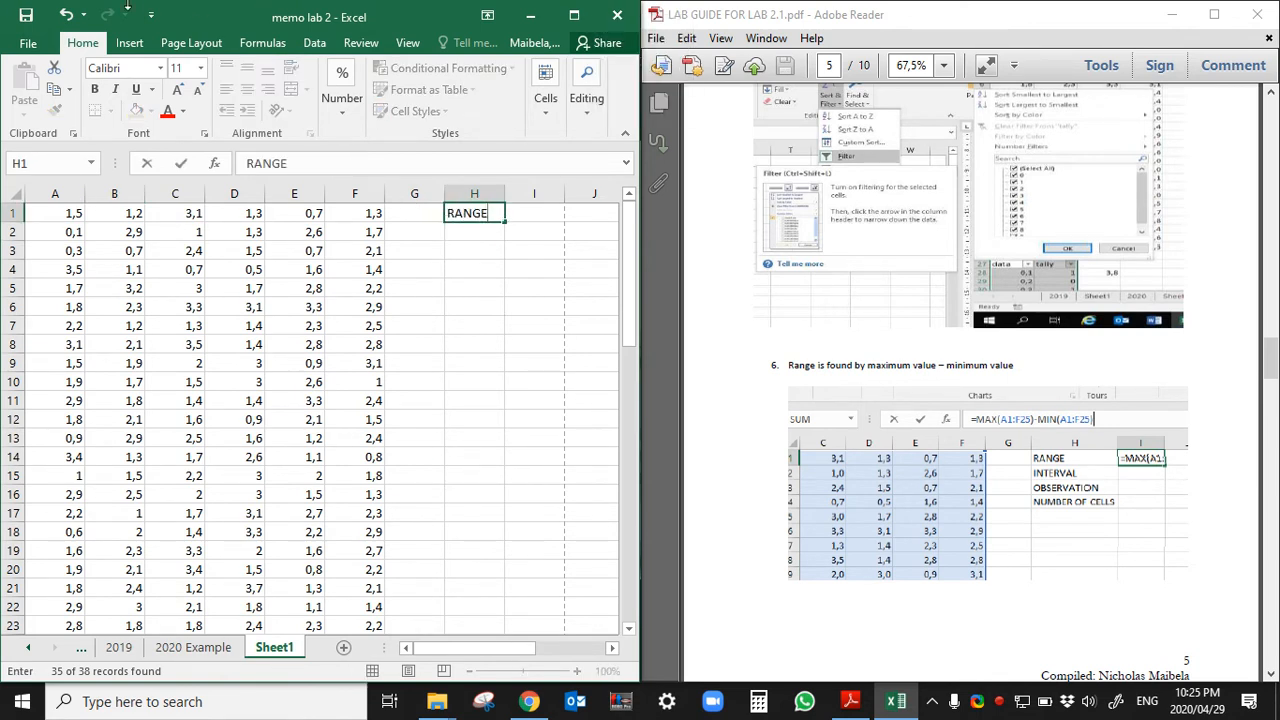
pyautogui.press('Return')
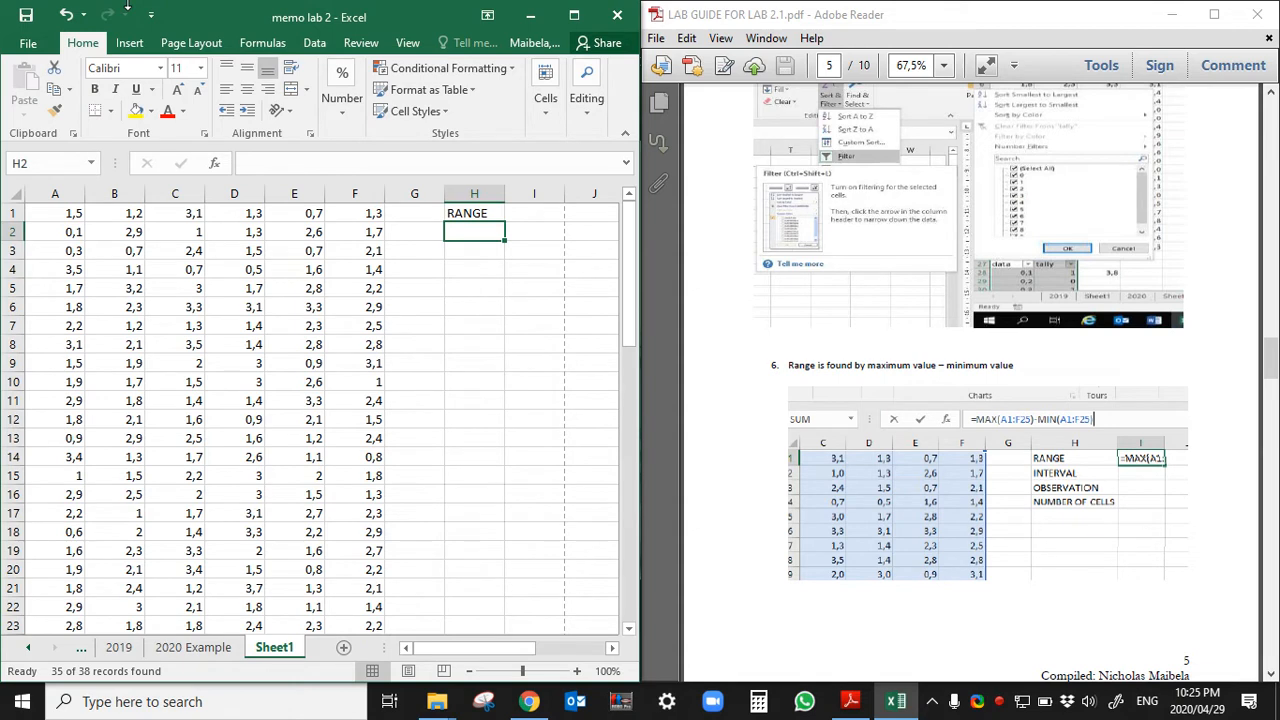
pyautogui.write('O')
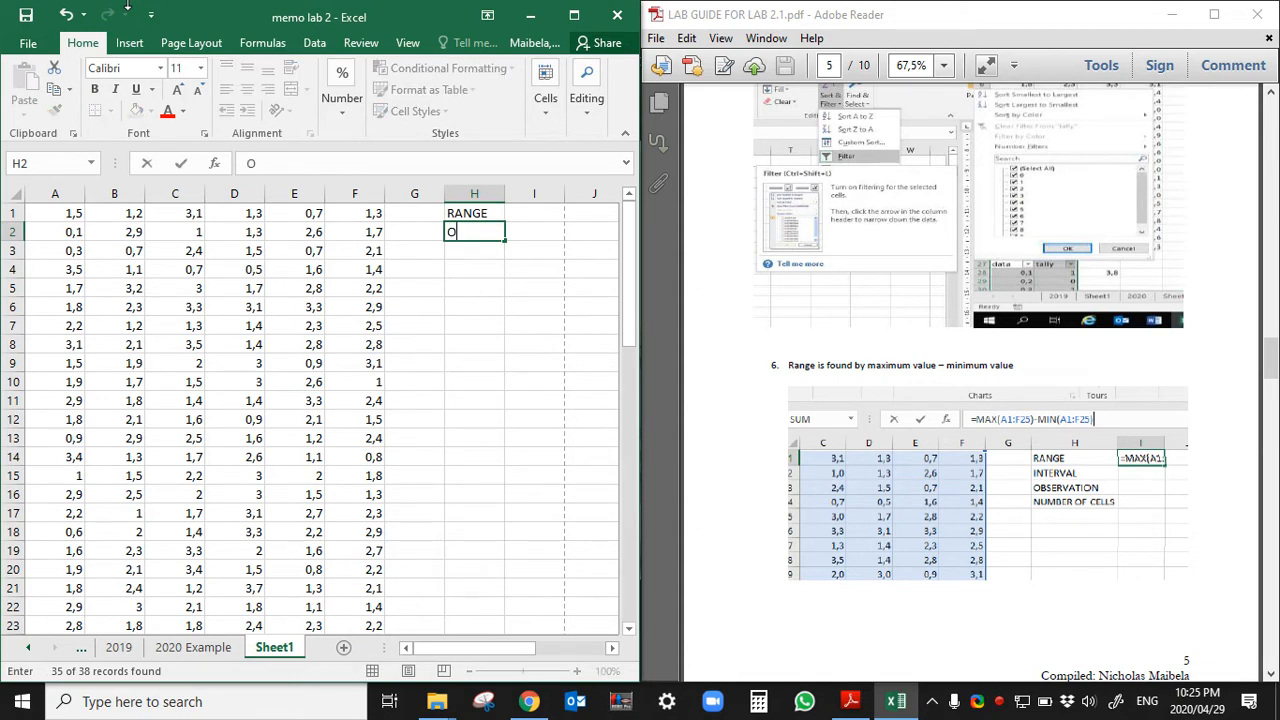
pyautogui.write('BSERVAT')
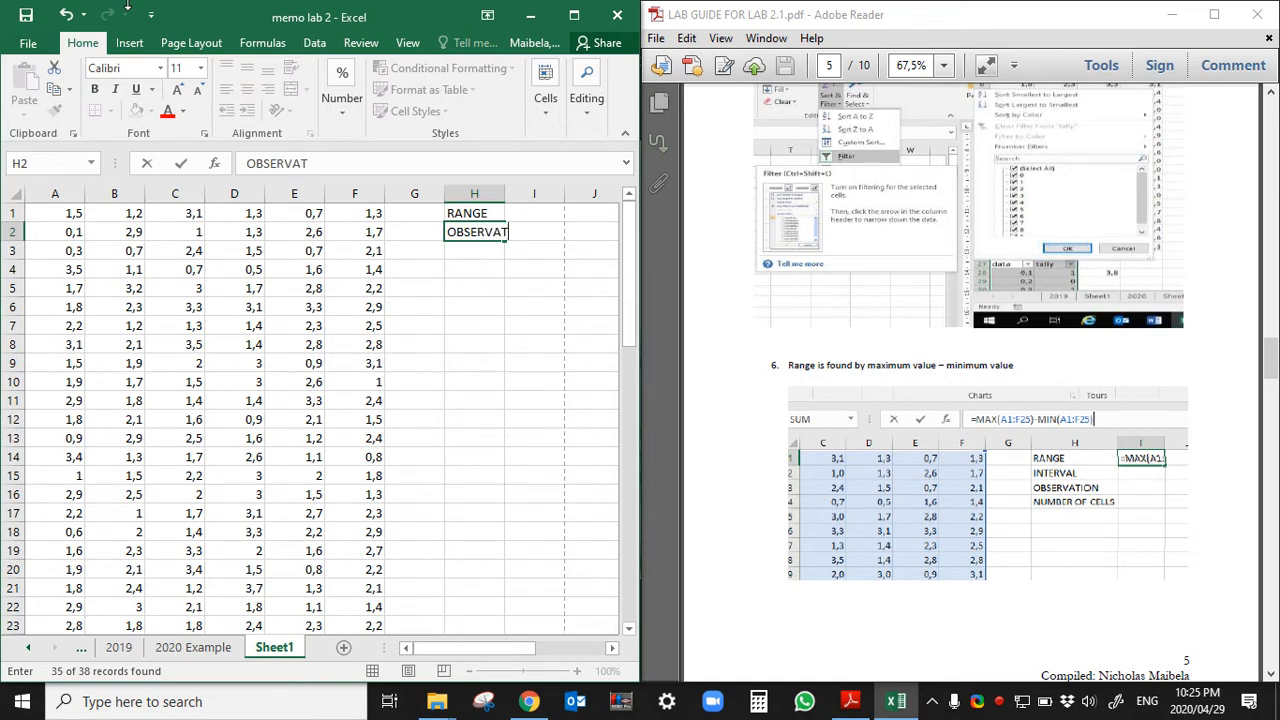
pyautogui.write('ION')
pyautogui.press('Return')
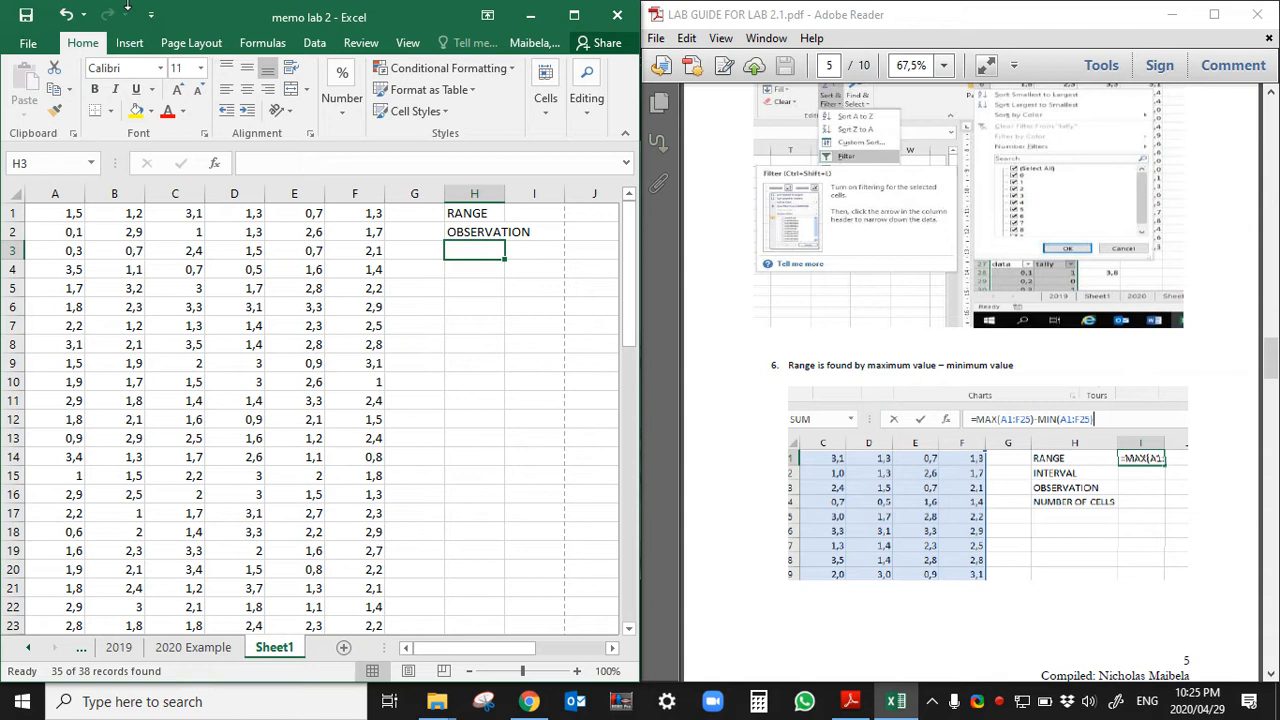
# Step: Enter the labels INTERVAL in H3 and NO: BARS in H4, and widen column H to fit the labels
pyautogui.write('INTERVAL')
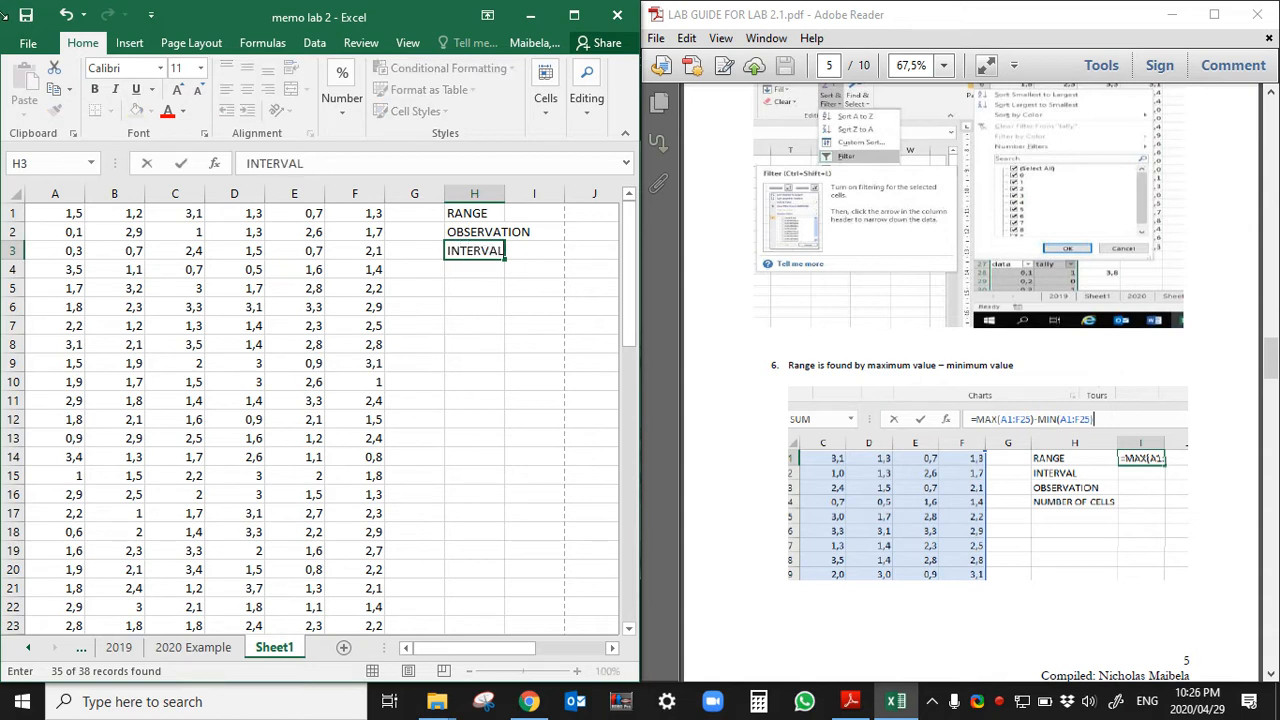
pyautogui.press('Return')
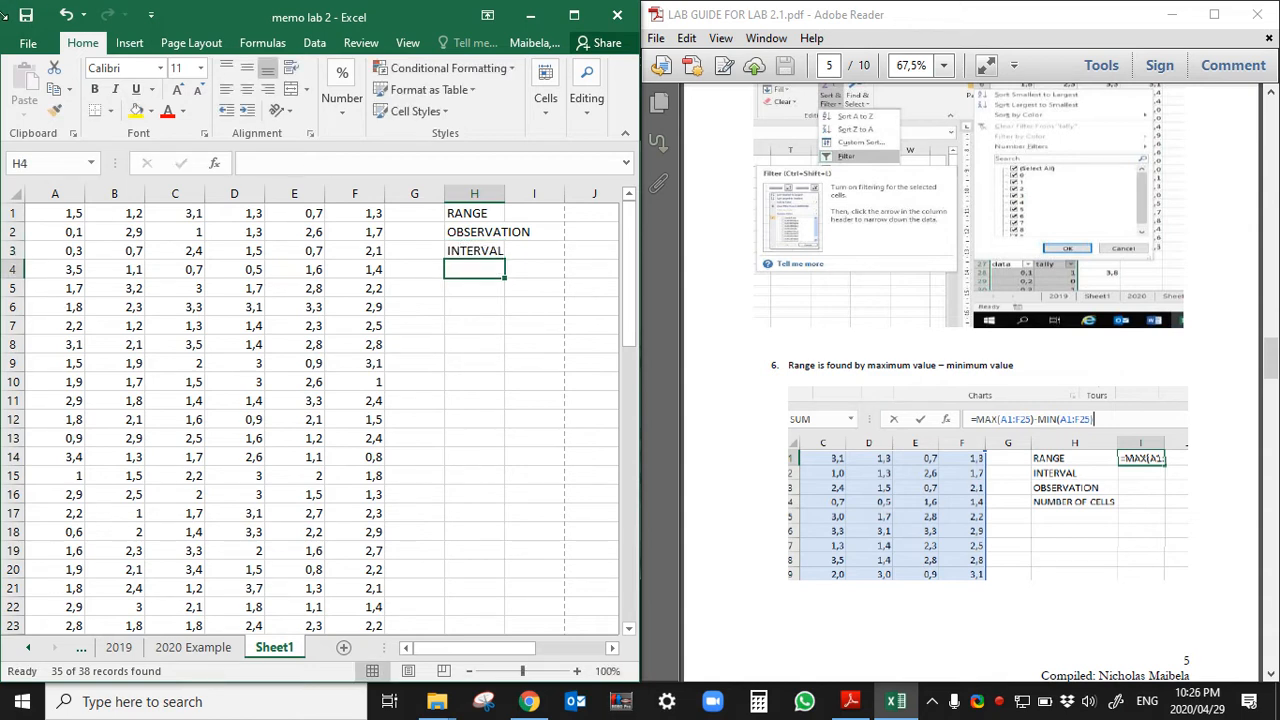
pyautogui.write('NU')
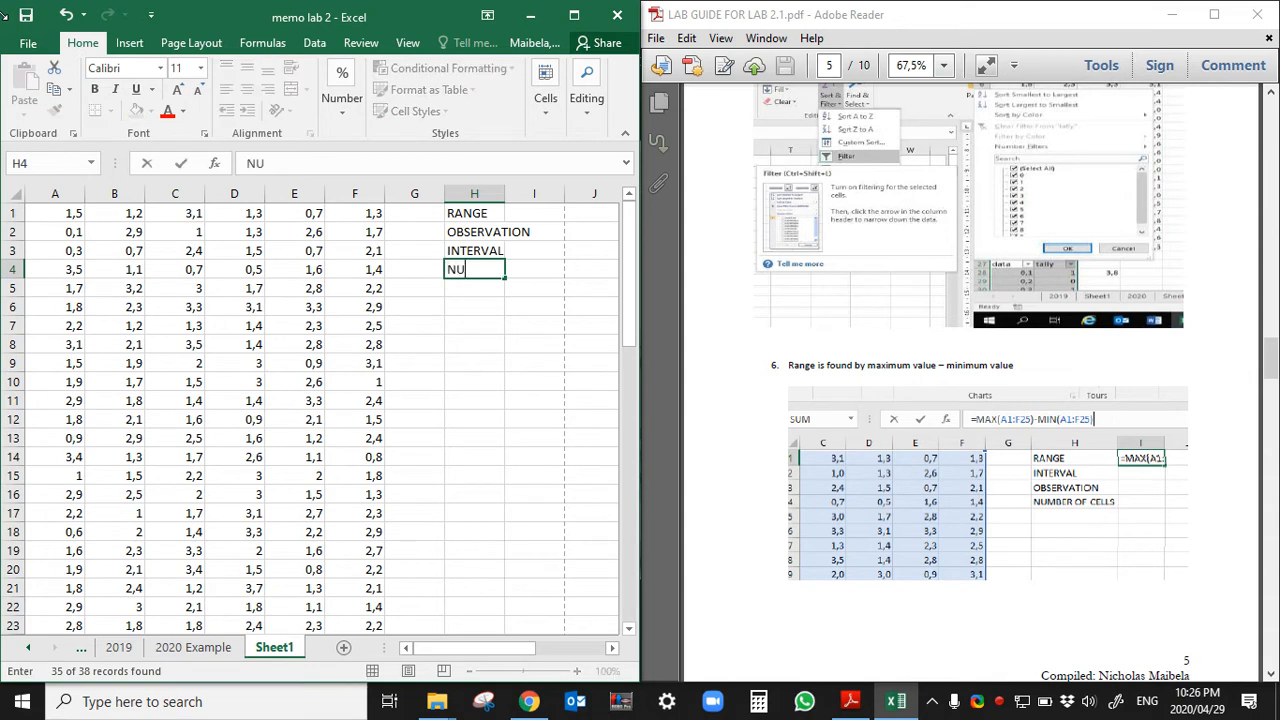
pyautogui.write('O: BARS')
pyautogui.click(492, 346)
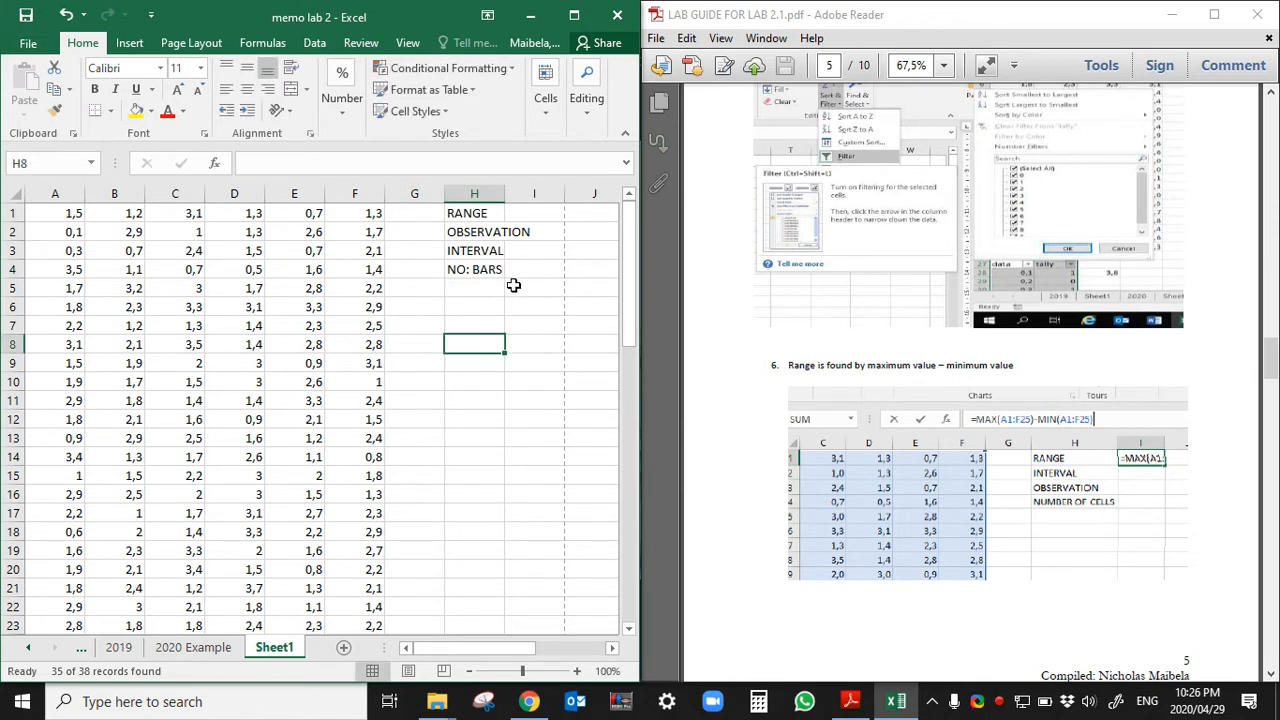
pyautogui.moveTo(505, 194); pyautogui.dragTo(535, 196)
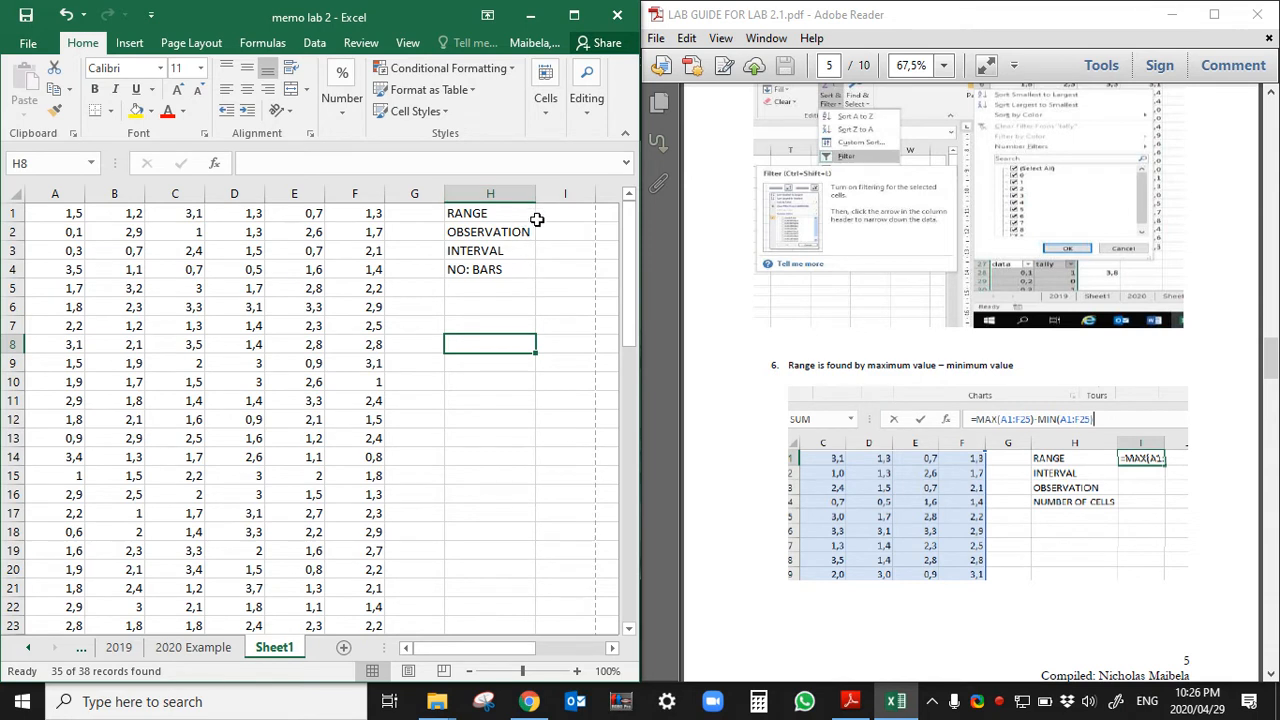
# Step: Begin the range formula in I1 with the maximum of the data, =MAX(A1:F25
pyautogui.click(548, 214)
pyautogui.hscroll(3, 497, 647)
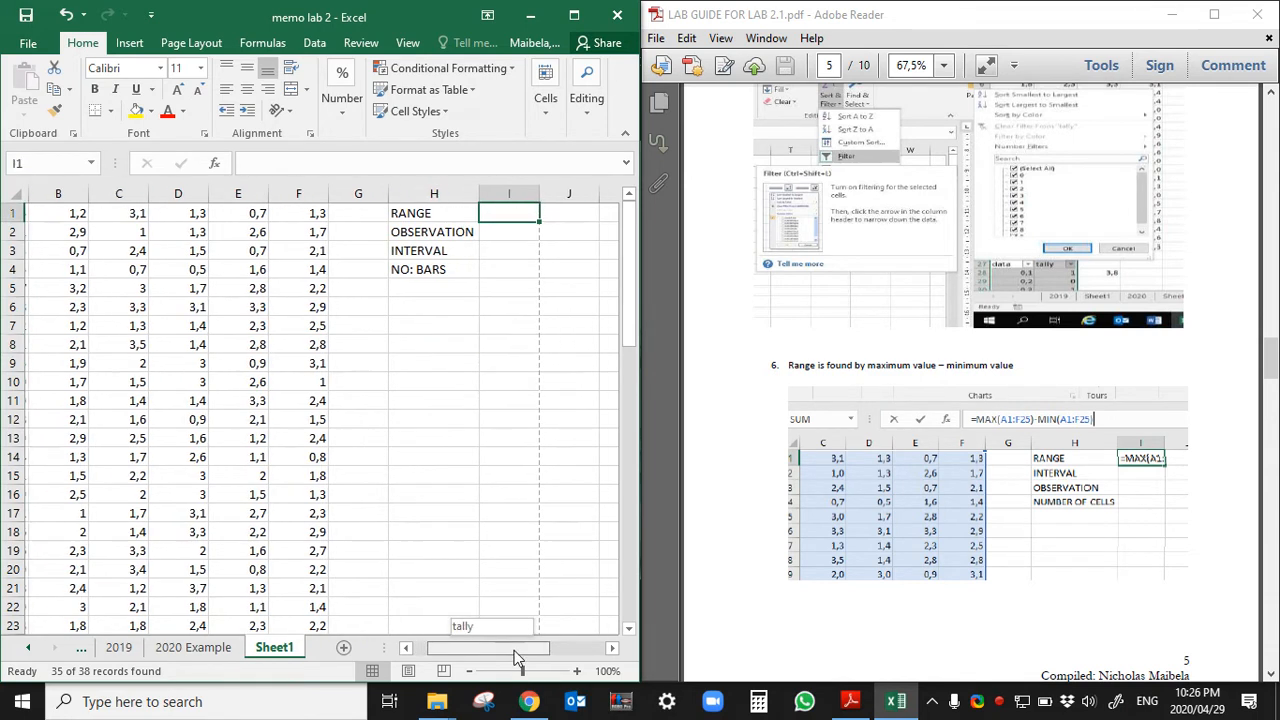
pyautogui.click(443, 409)
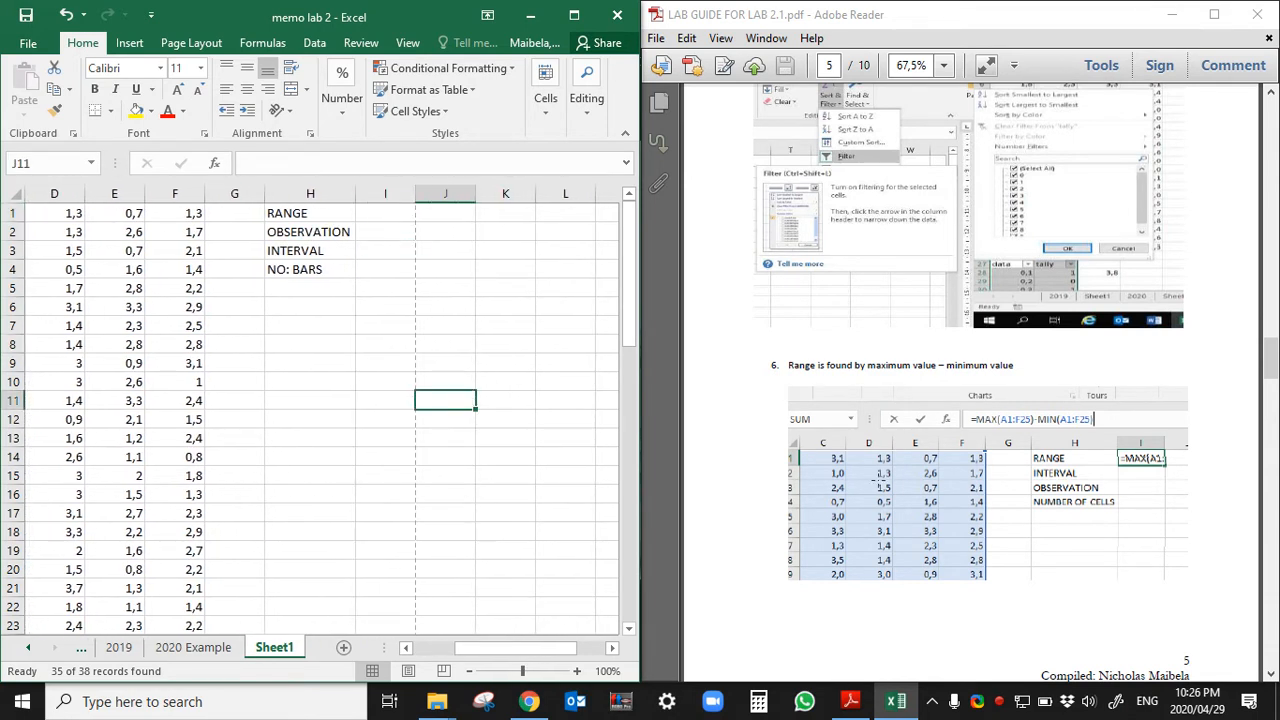
pyautogui.click(368, 218)
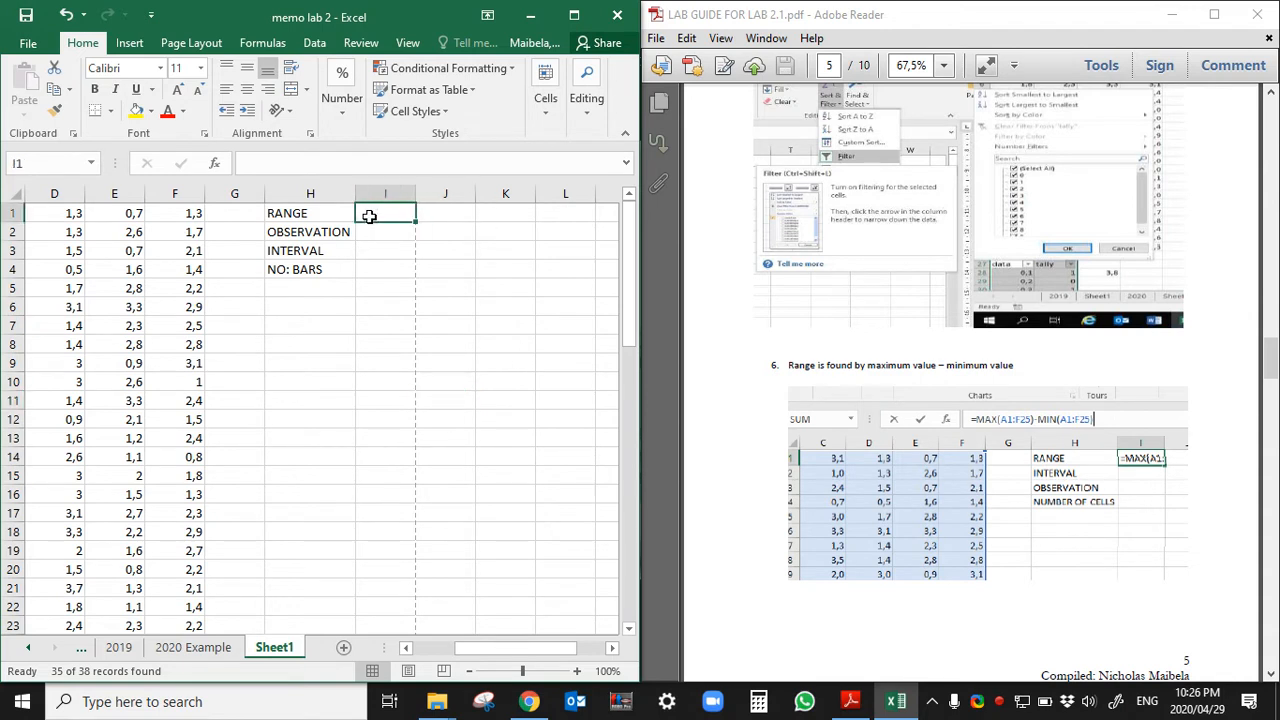
pyautogui.write('=')
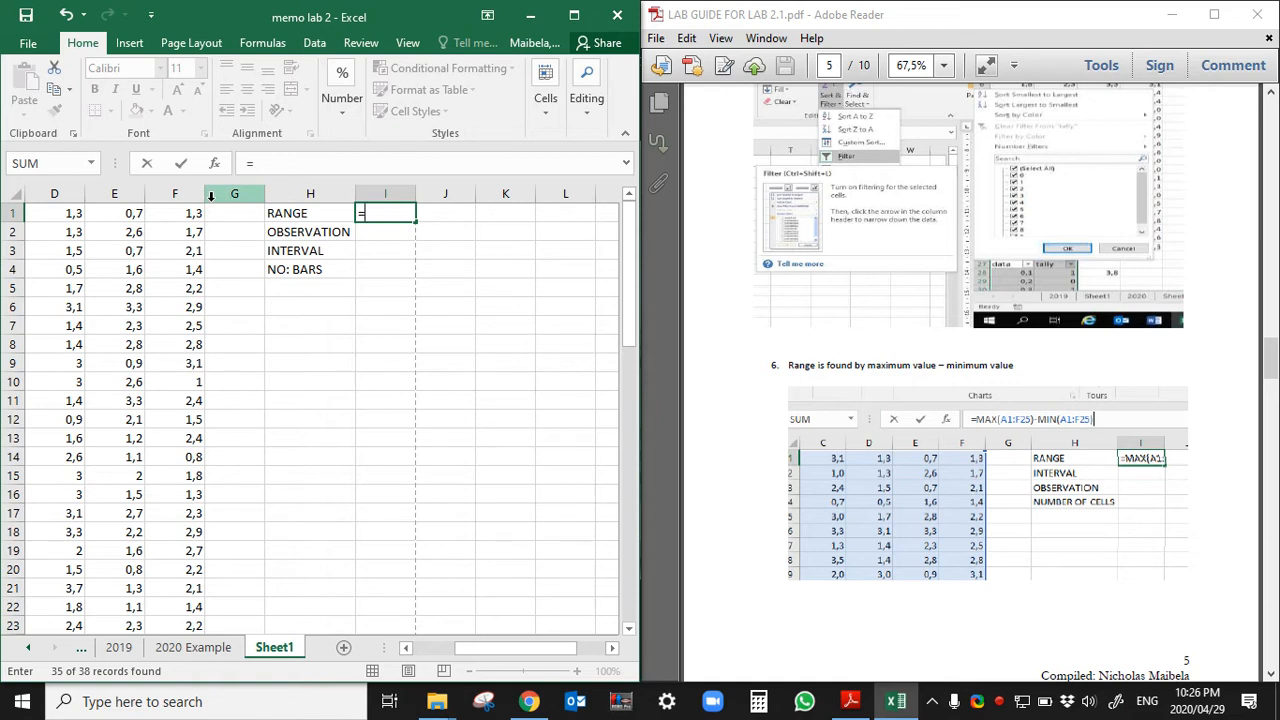
pyautogui.write('MAX9')
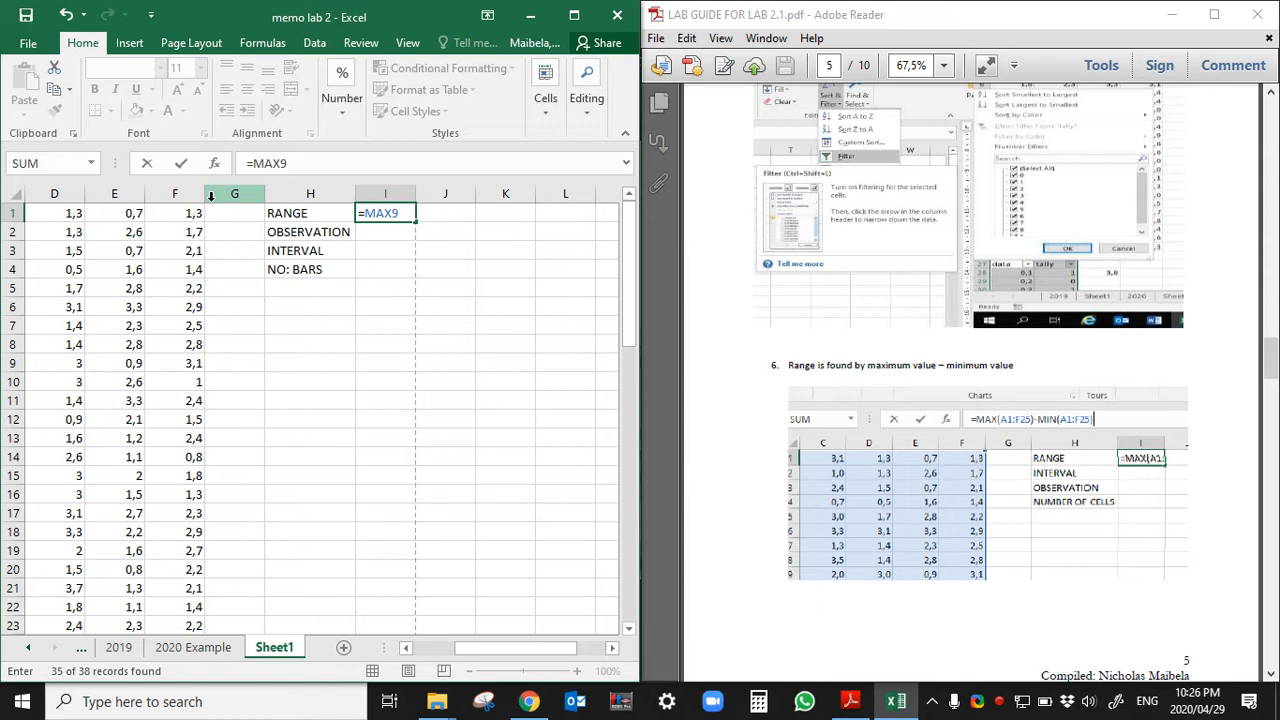
pyautogui.press('BackSpace')
pyautogui.write('(')
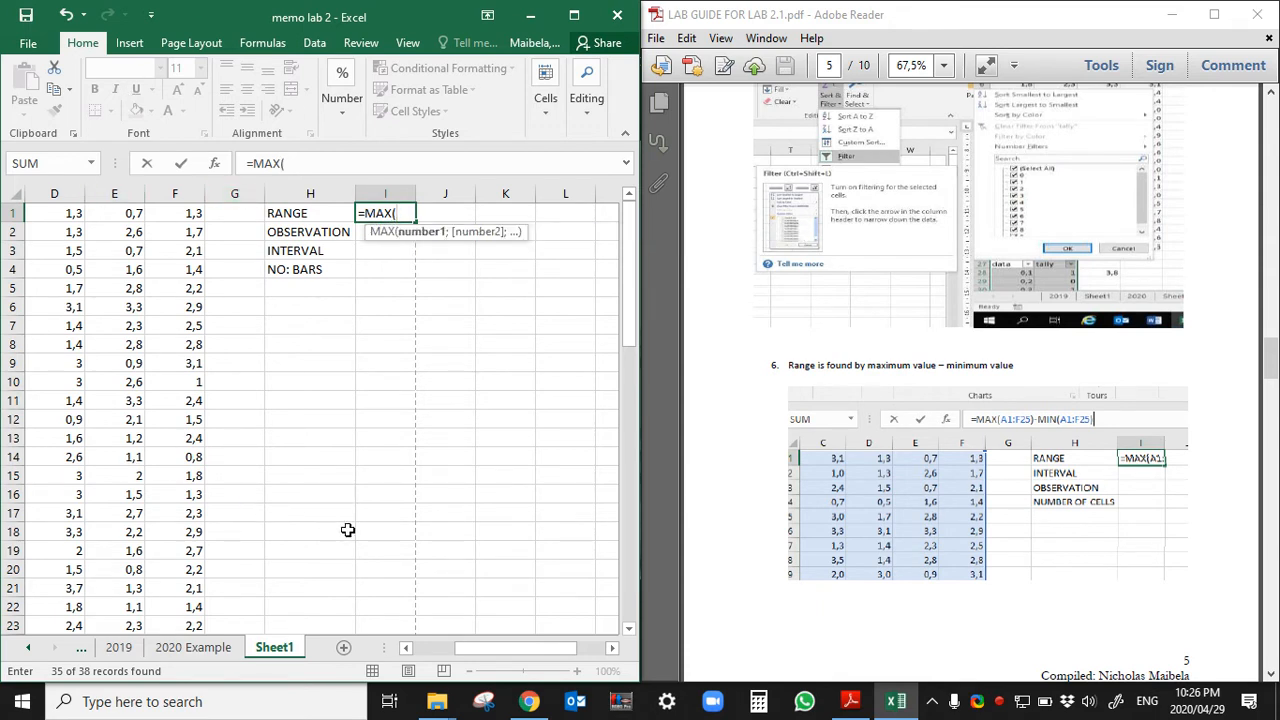
pyautogui.moveTo(499, 653); pyautogui.dragTo(240, 663)
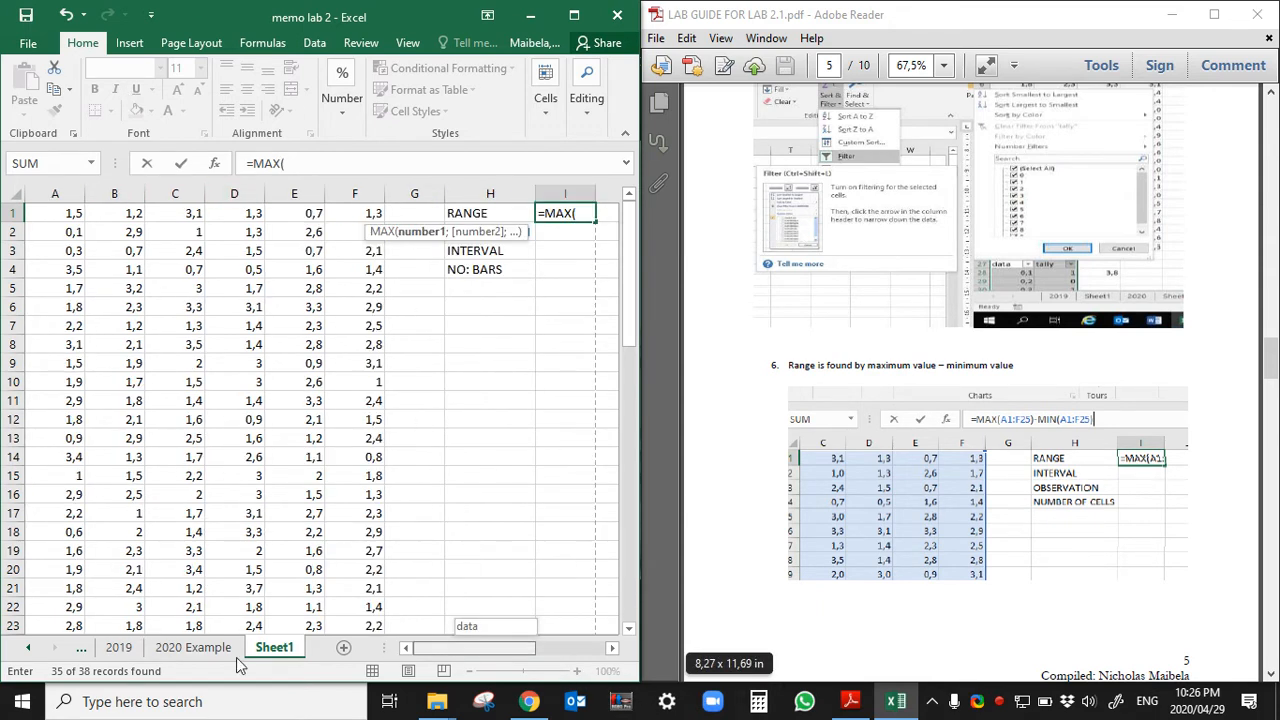
pyautogui.moveTo(75, 212); pyautogui.dragTo(376, 512)
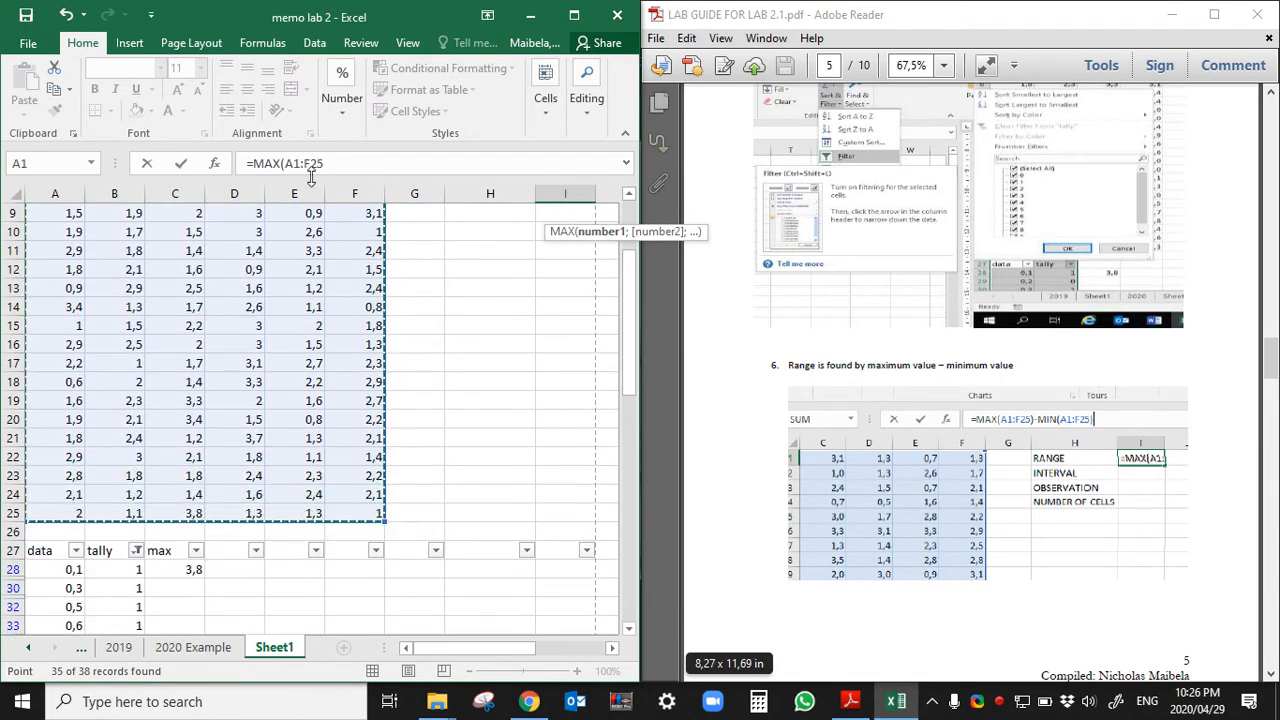
pyautogui.click(537, 649)
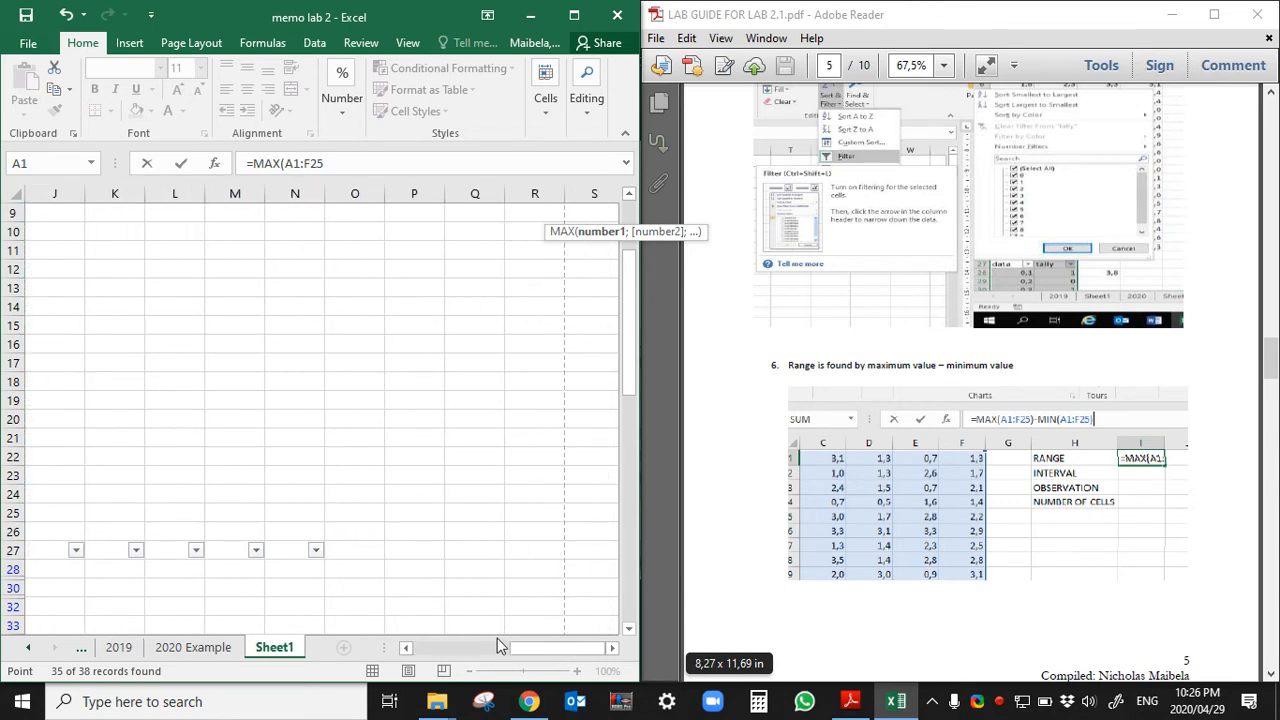
pyautogui.moveTo(497, 638); pyautogui.dragTo(445, 648)
pyautogui.scroll(3, 372, 449)
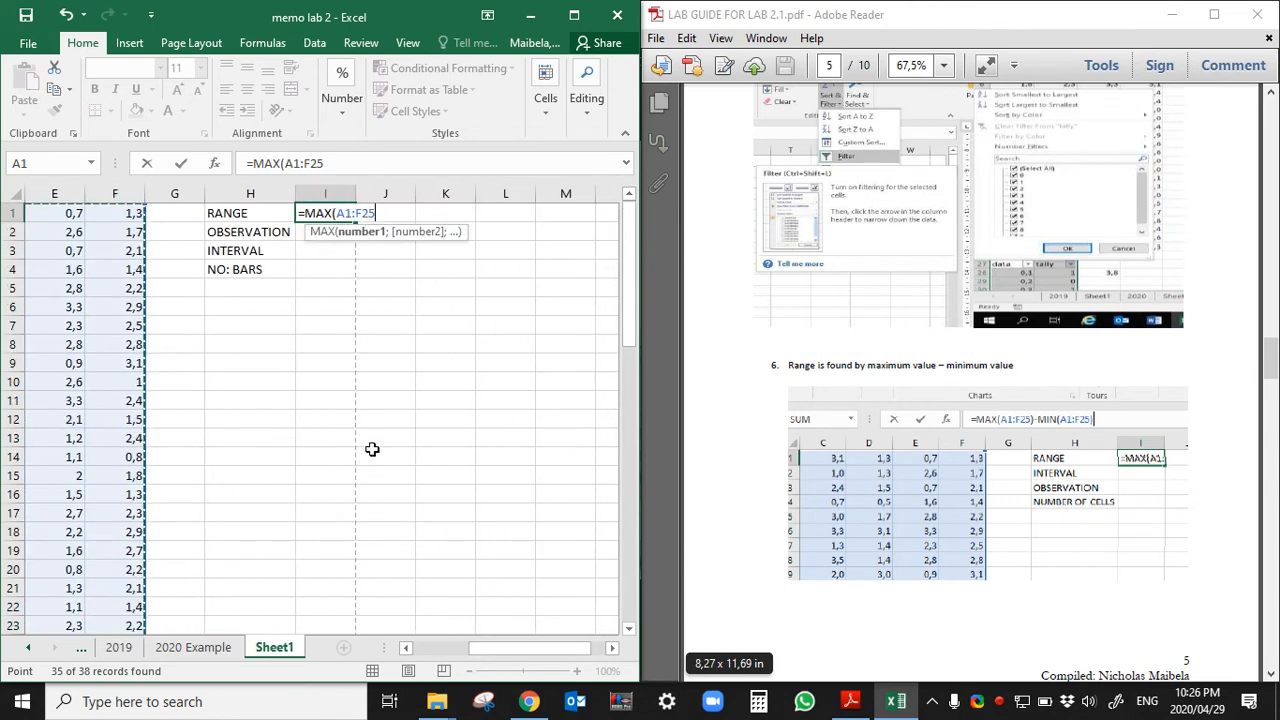
# Step: Complete the range formula in I1 by subtracting the minimum, giving =MAX(A1:F25)-MIN(A1:F25)
pyautogui.write(')-')
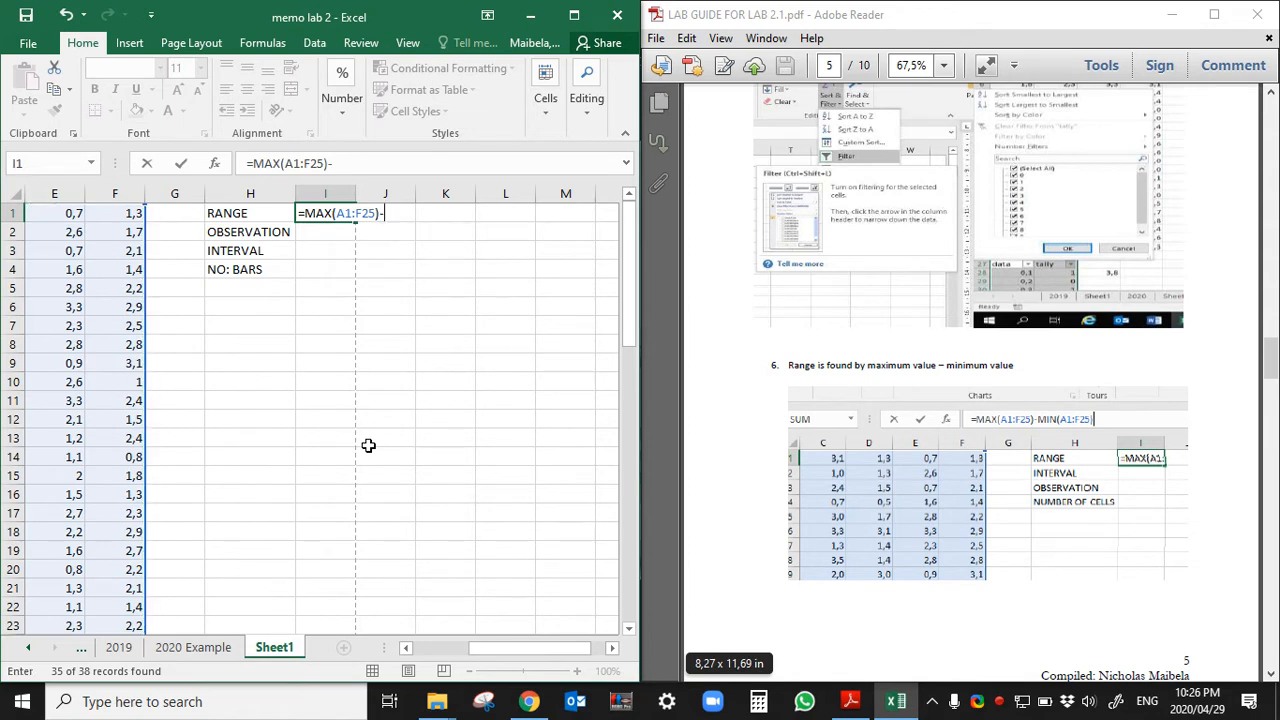
pyautogui.write('MIN')
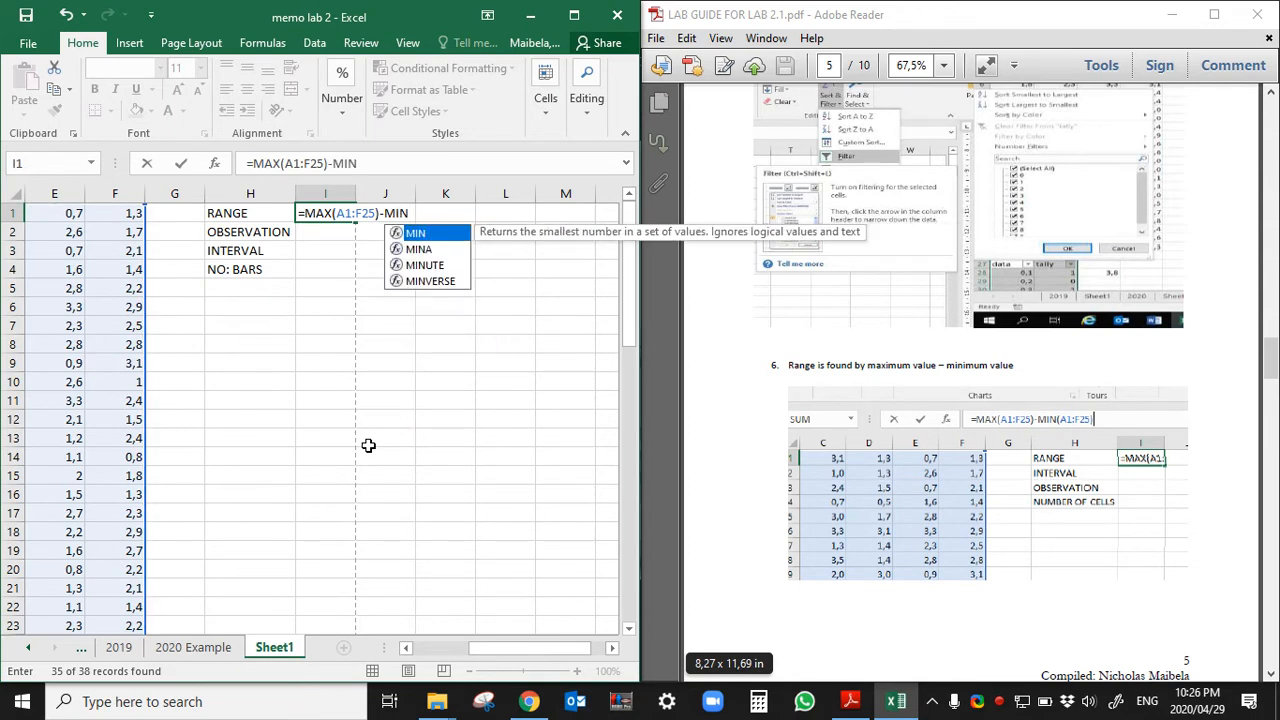
pyautogui.write('(')
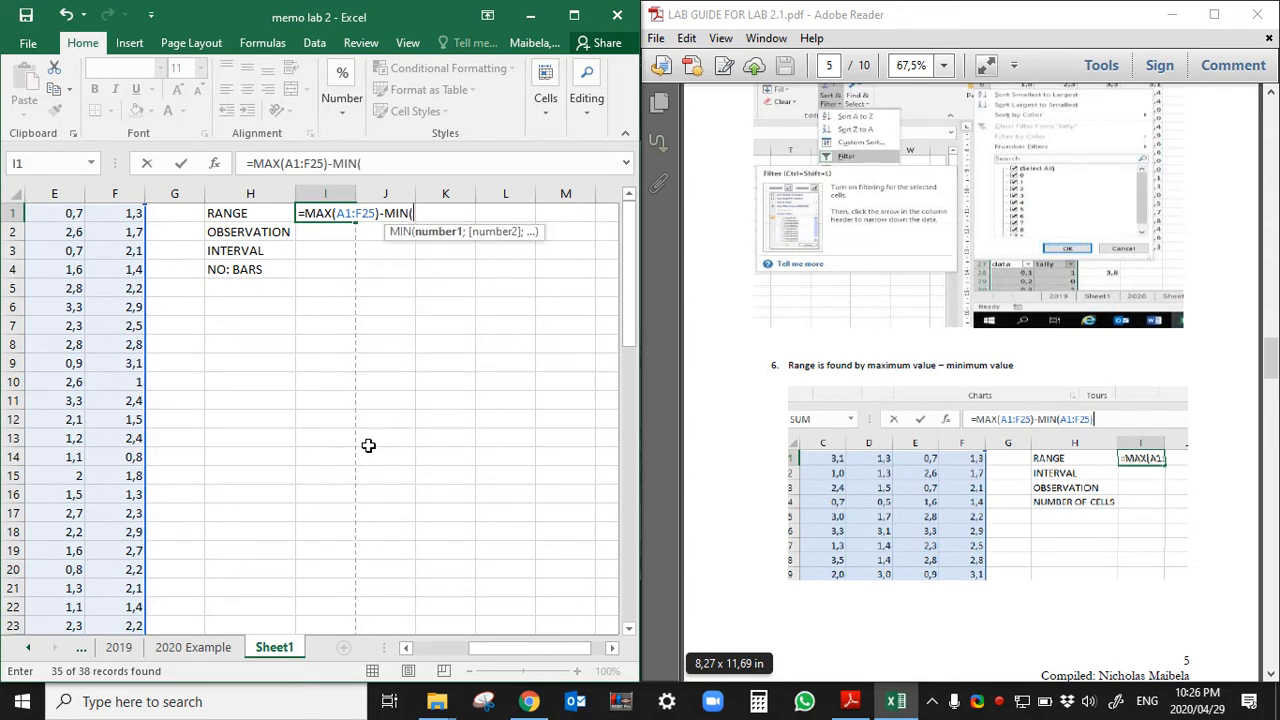
pyautogui.moveTo(509, 647); pyautogui.dragTo(454, 647)
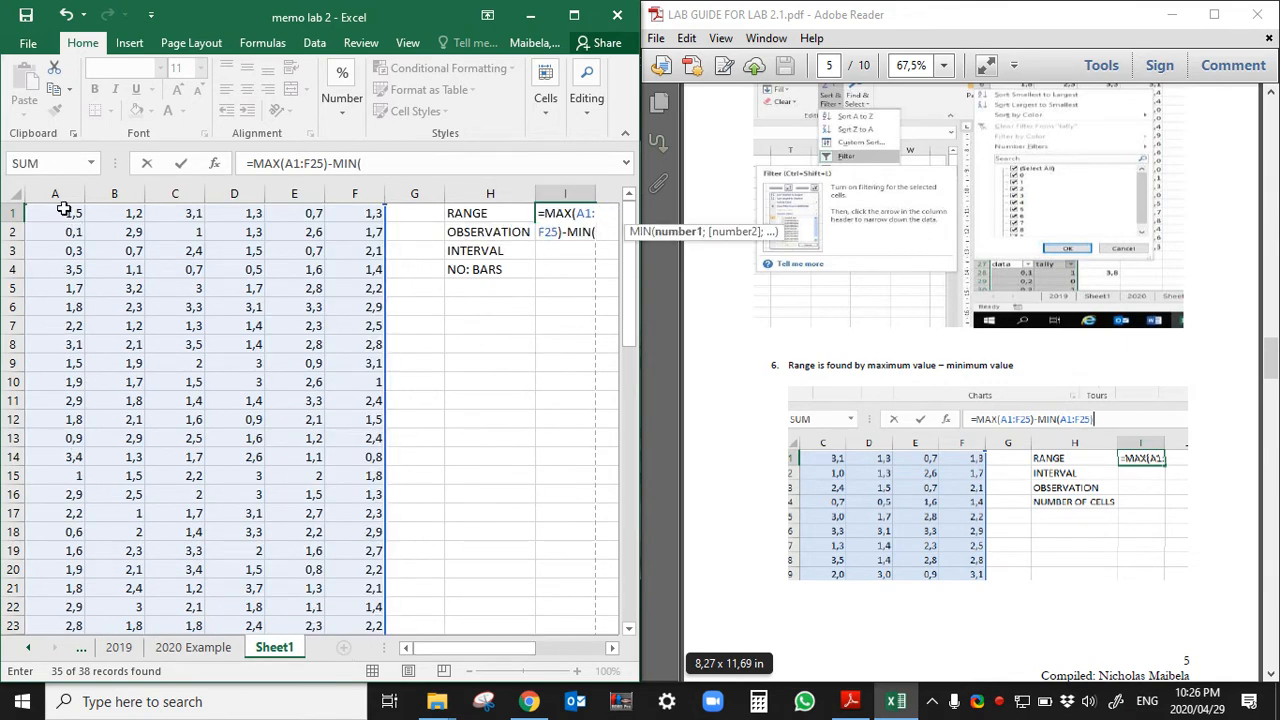
pyautogui.moveTo(62, 212); pyautogui.dragTo(393, 548)
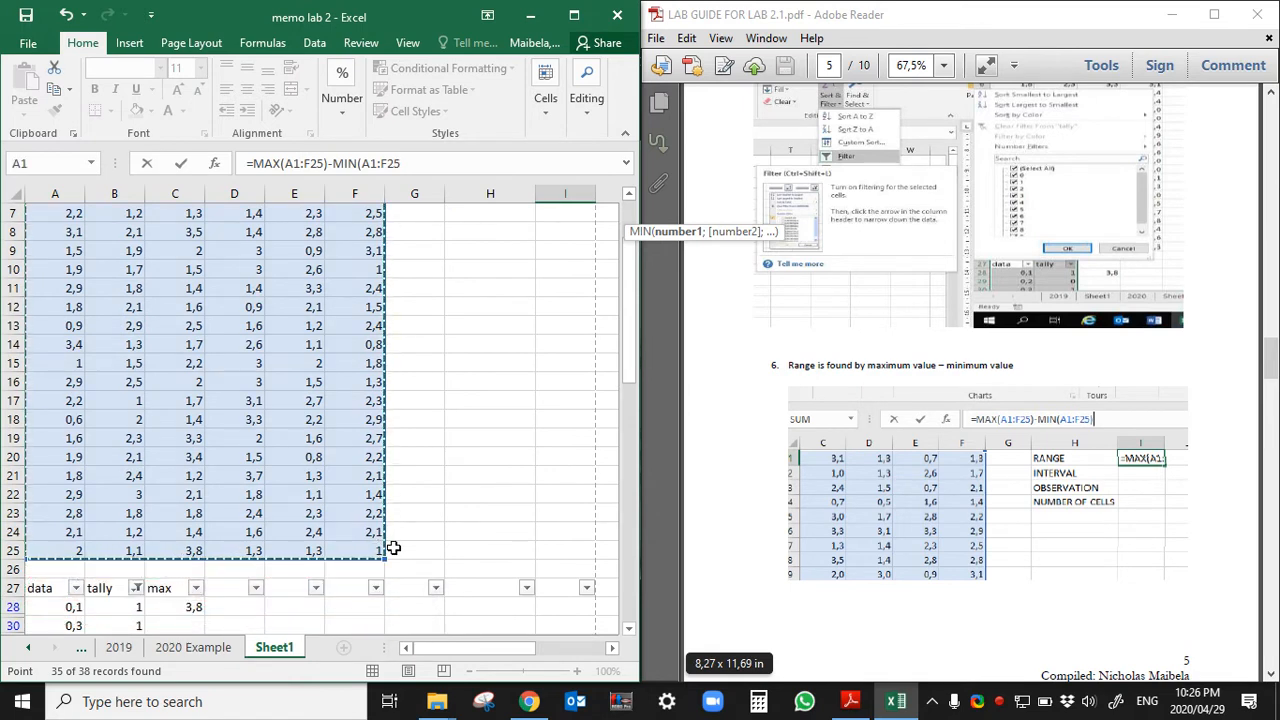
pyautogui.write(')')
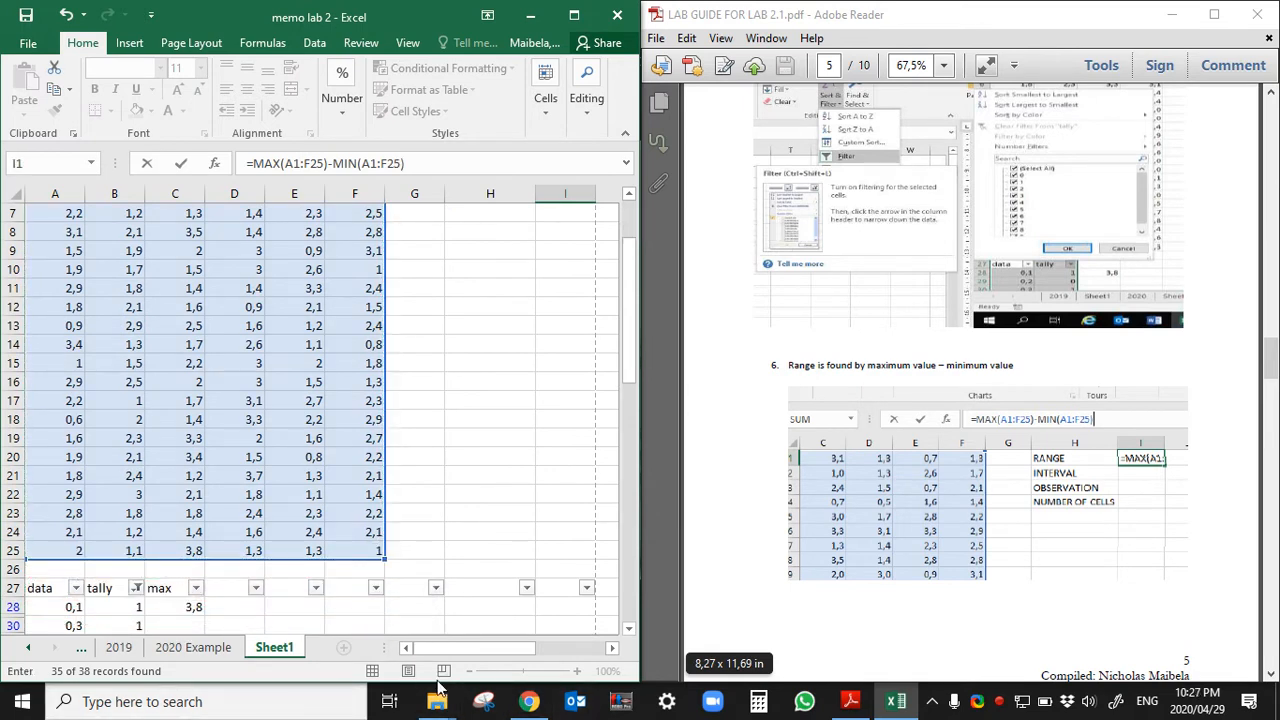
pyautogui.moveTo(508, 650); pyautogui.dragTo(564, 657)
pyautogui.scroll(2, 398, 517)
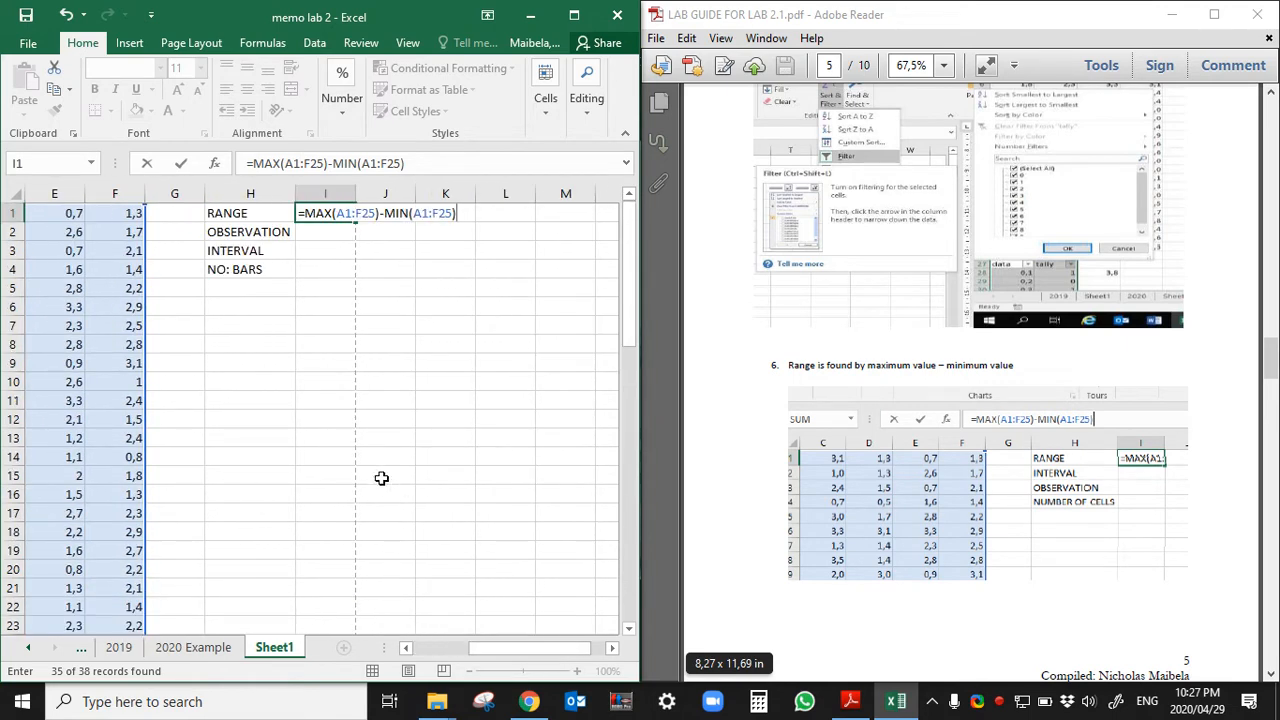
pyautogui.press('Return')
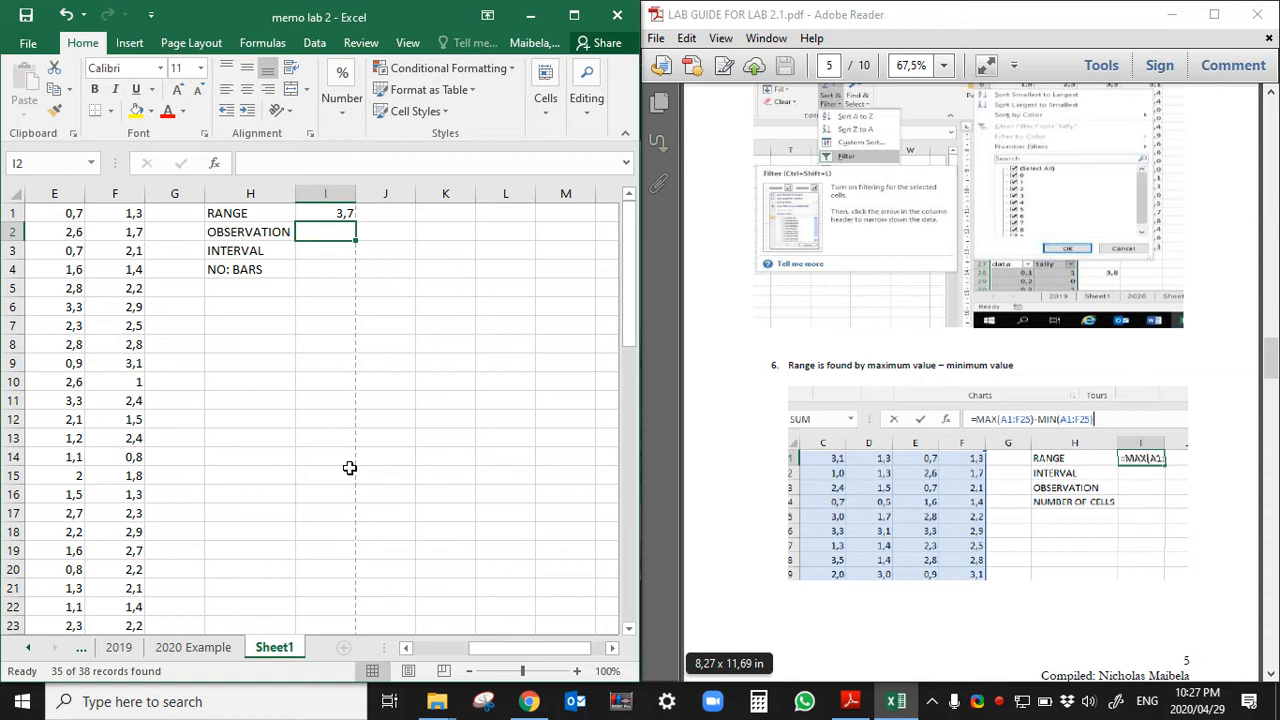
# Step: Count the observations in I2 with the formula =COUNT(A1:F25)
pyautogui.write('=')
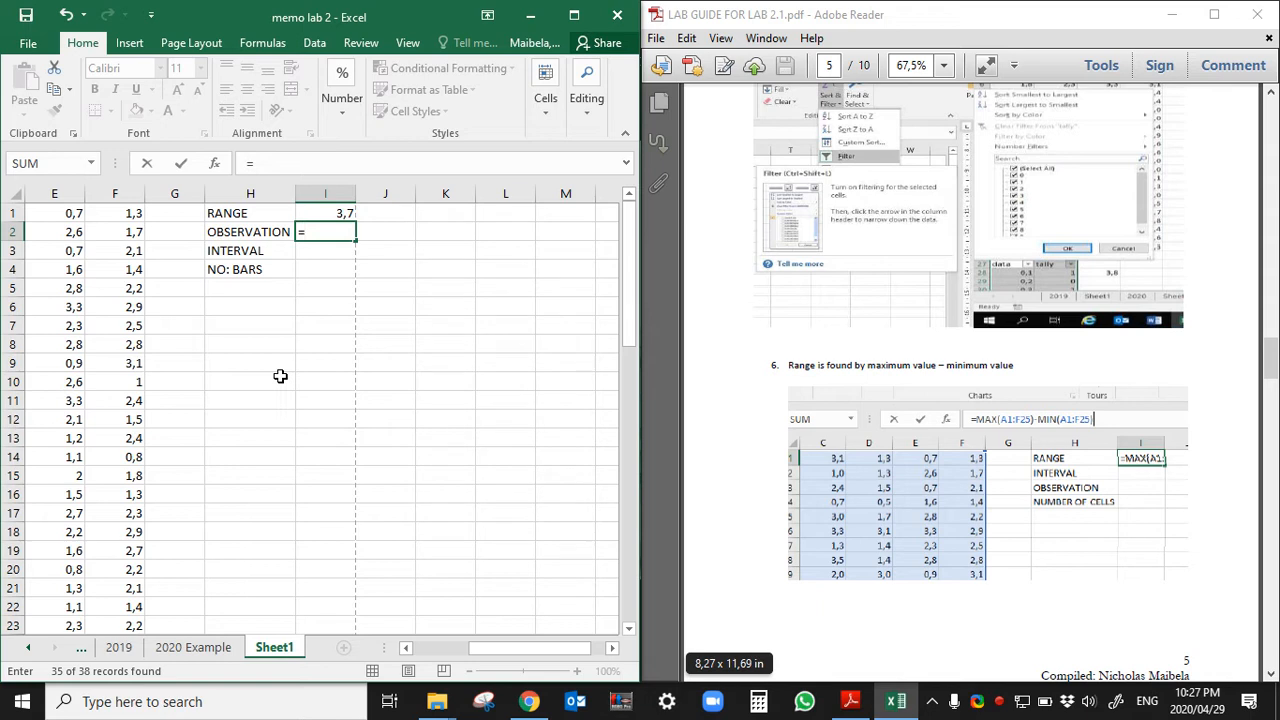
pyautogui.write('OUN')
pyautogui.press('BackSpace')
pyautogui.press('BackSpace')
pyautogui.press('BackSpace')
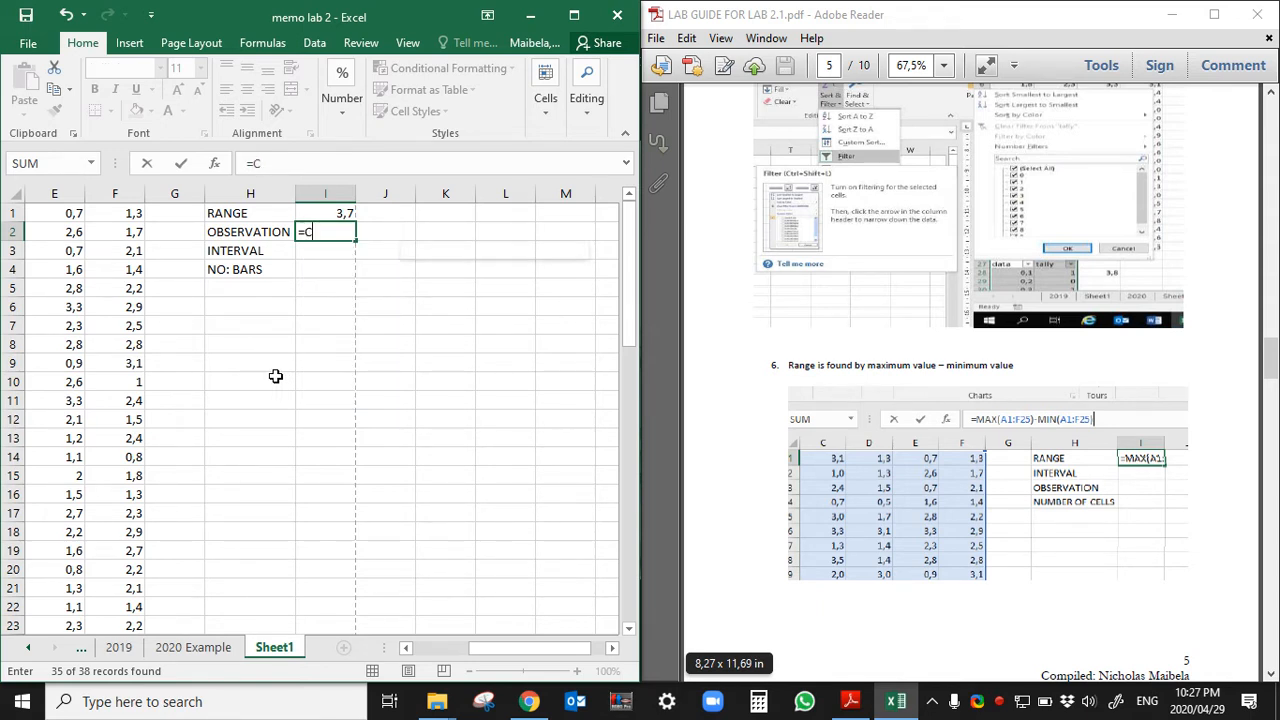
pyautogui.write('COUNT')
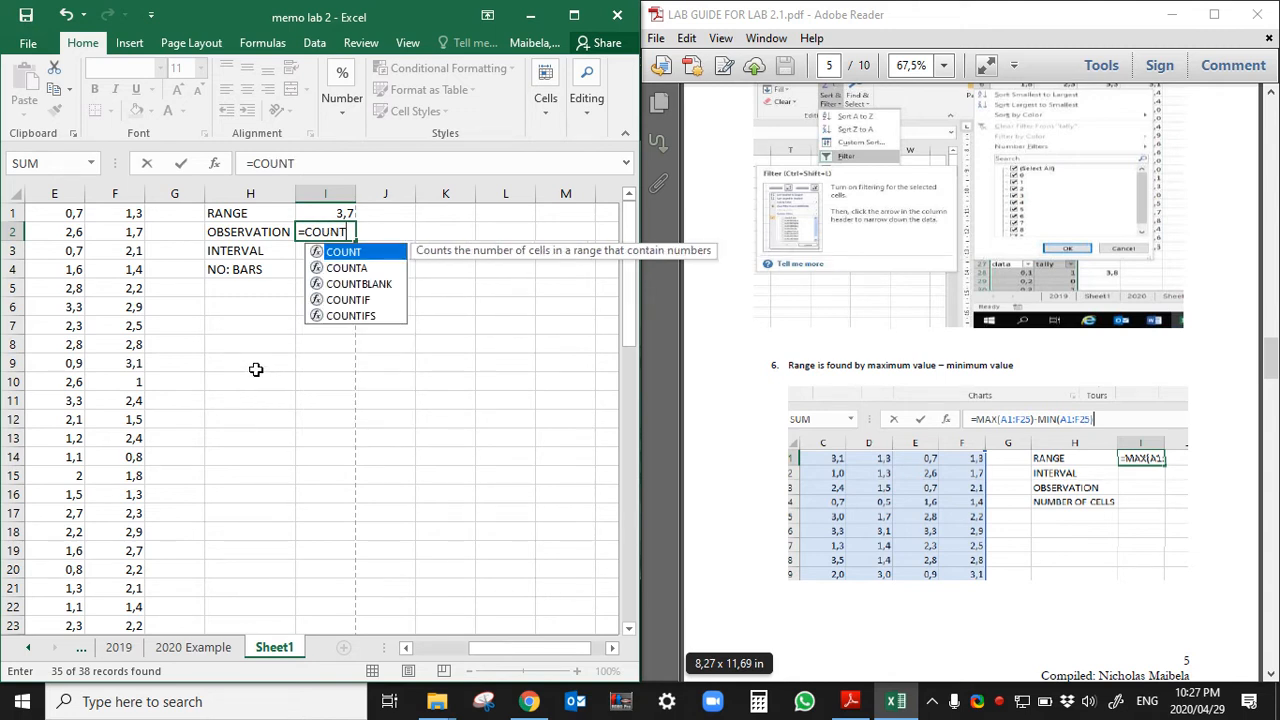
pyautogui.write('(')
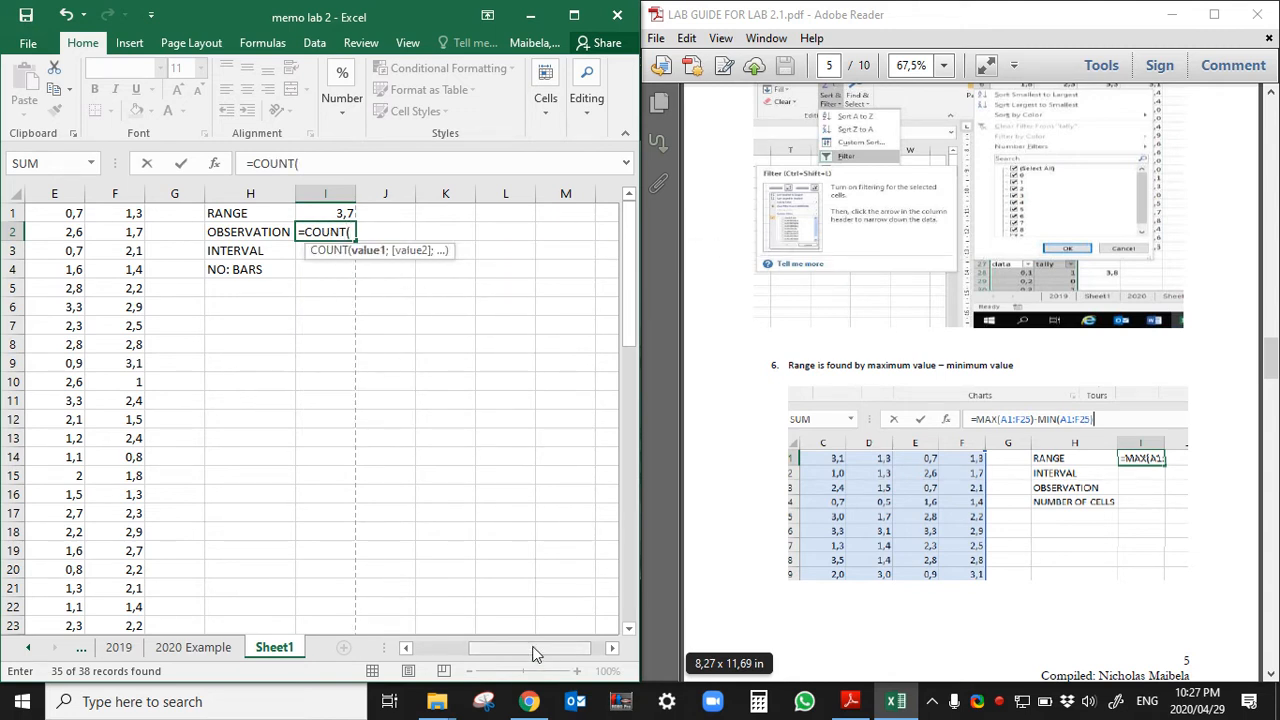
pyautogui.moveTo(535, 653); pyautogui.dragTo(481, 653)
pyautogui.click(68, 211)
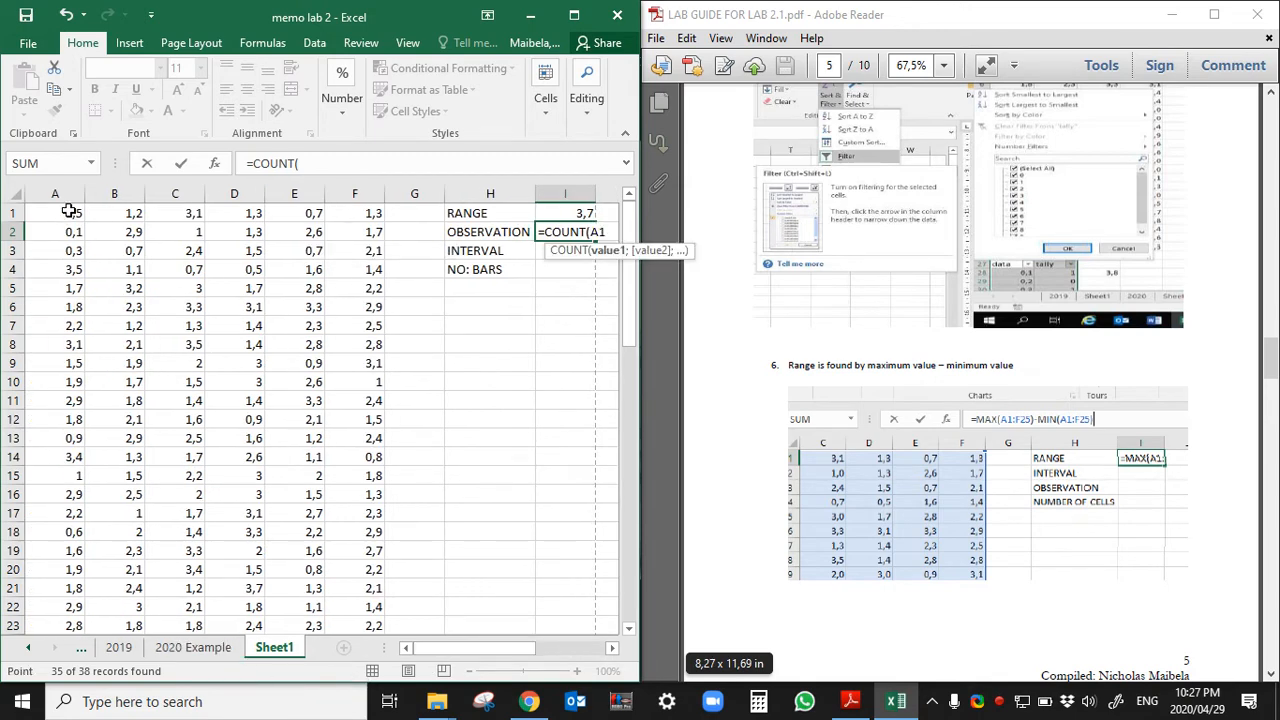
pyautogui.moveTo(68, 211); pyautogui.dragTo(380, 606)
pyautogui.moveTo(457, 651); pyautogui.dragTo(498, 650)
pyautogui.scroll(1, 429, 466)
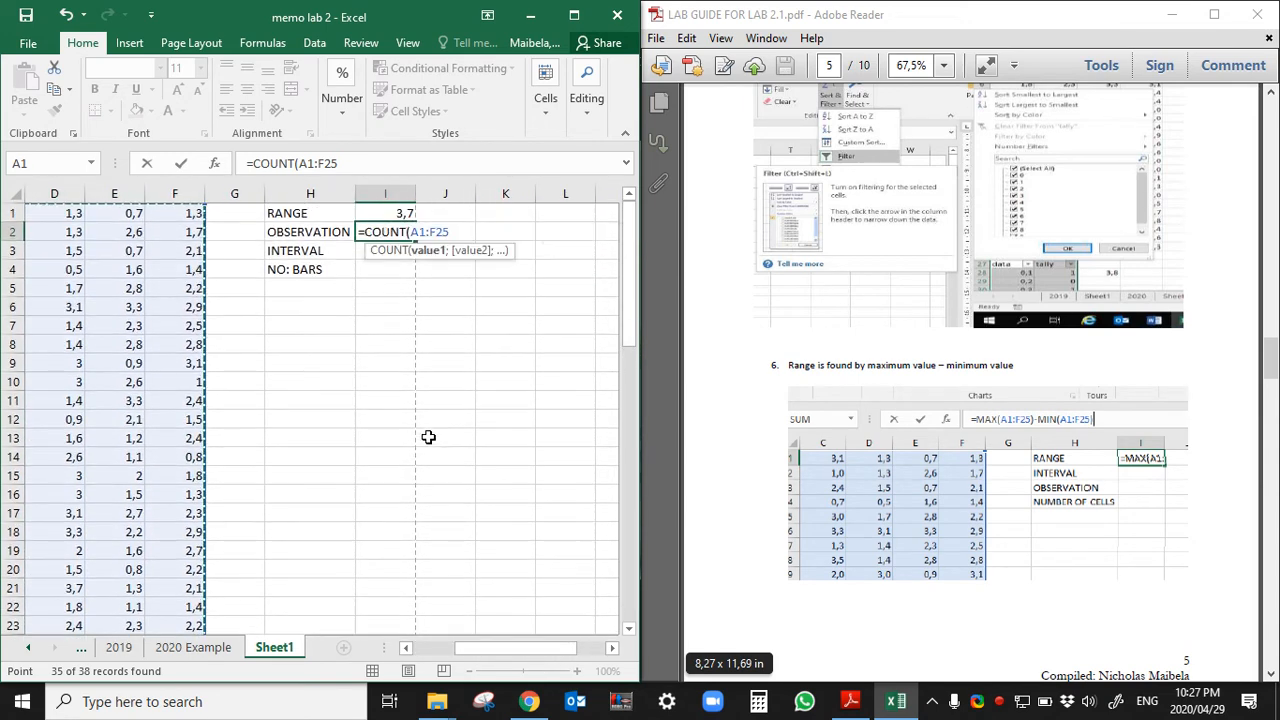
pyautogui.press('Return')
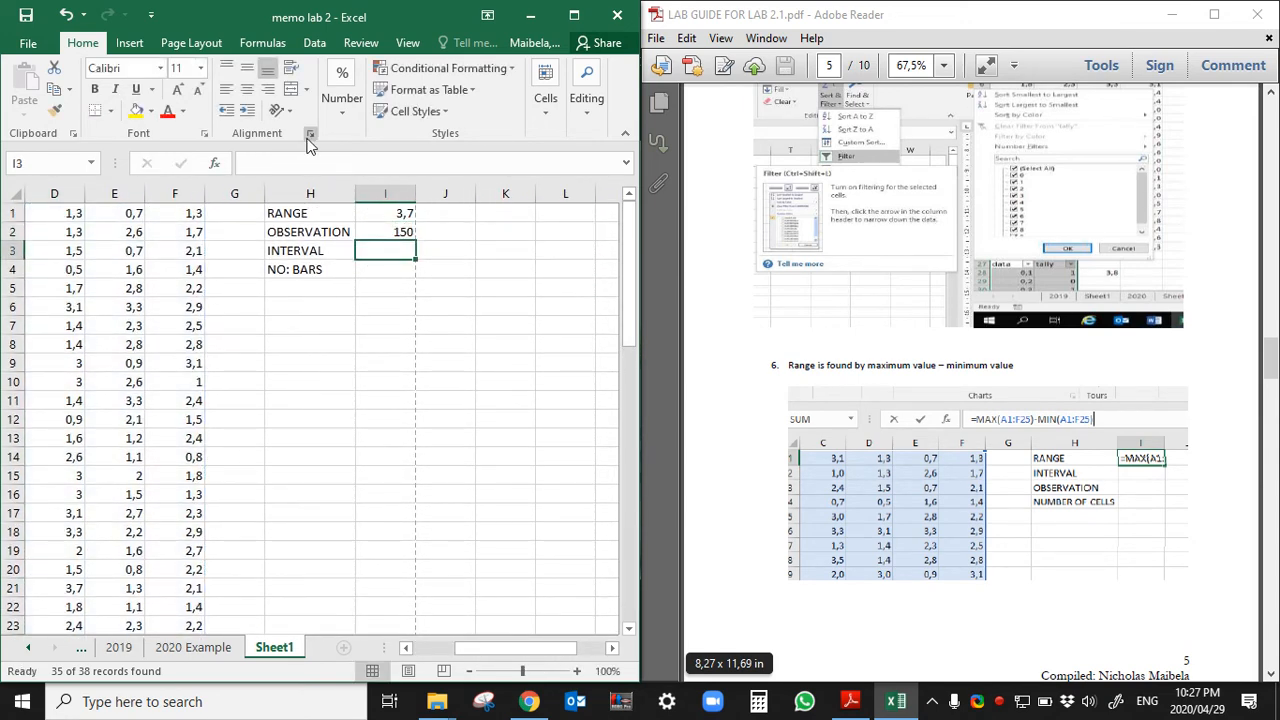
# Step: Calculate the interval in I3 with the guide's step 8 formula, =(I1/(1+(3,322*LOG(I2))))
pyautogui.write('=')
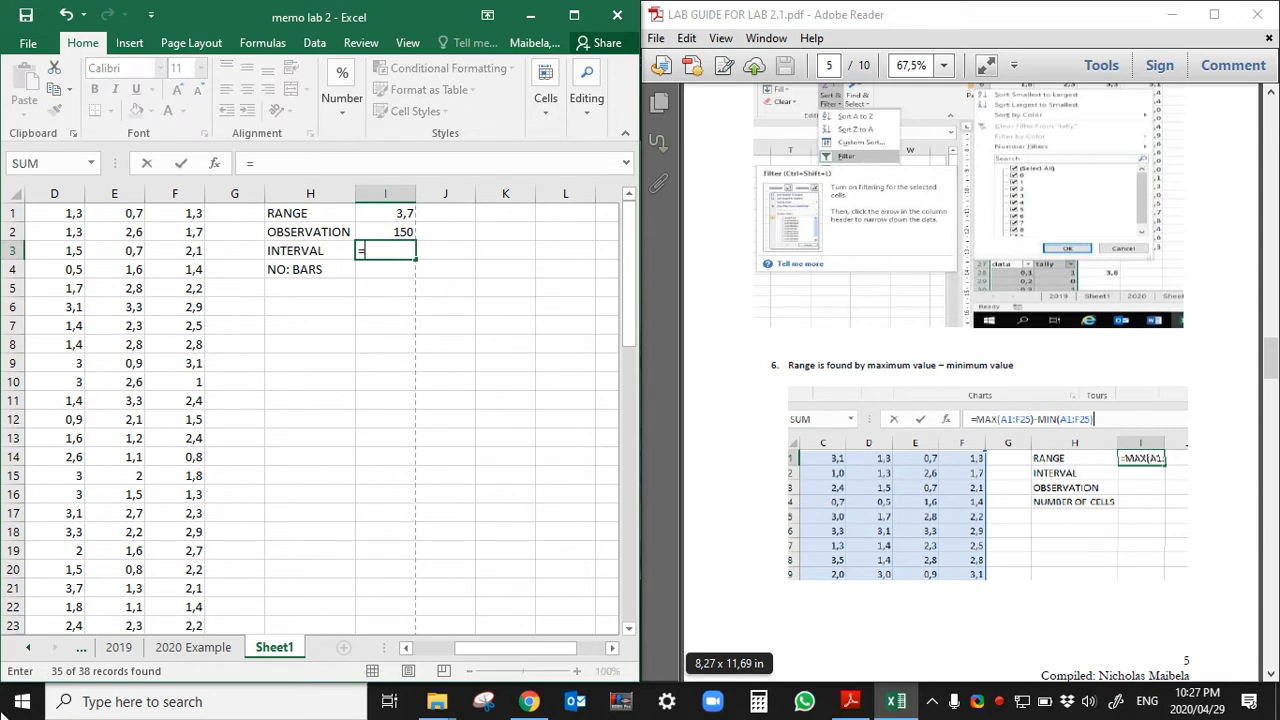
pyautogui.click(848, 651)
pyautogui.scroll(-10, 870, 620)
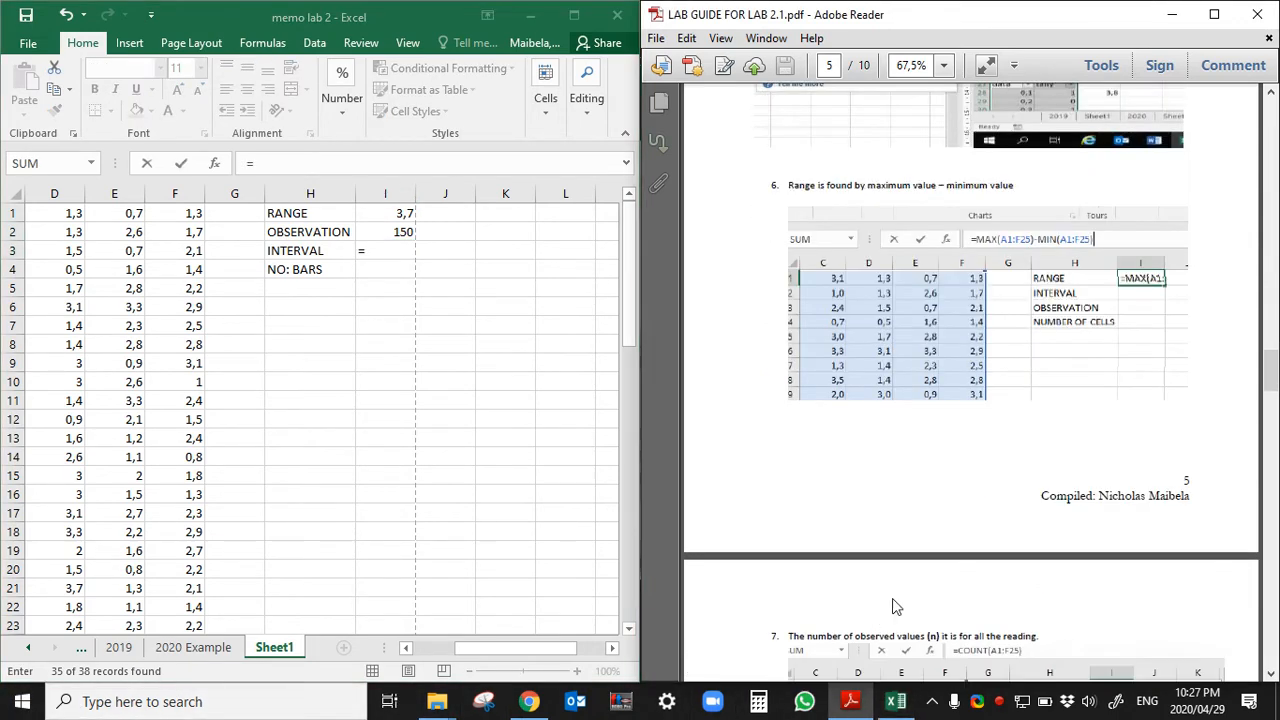
pyautogui.scroll(2, 939, 562)
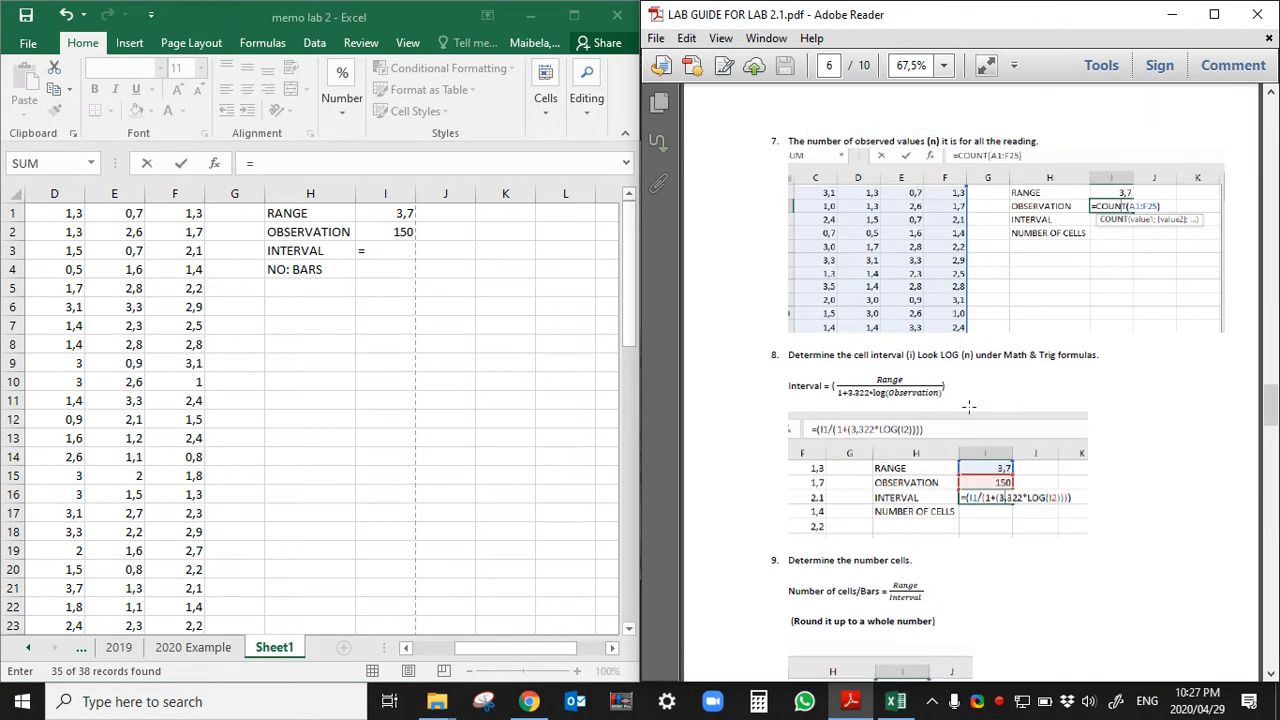
pyautogui.click(380, 251)
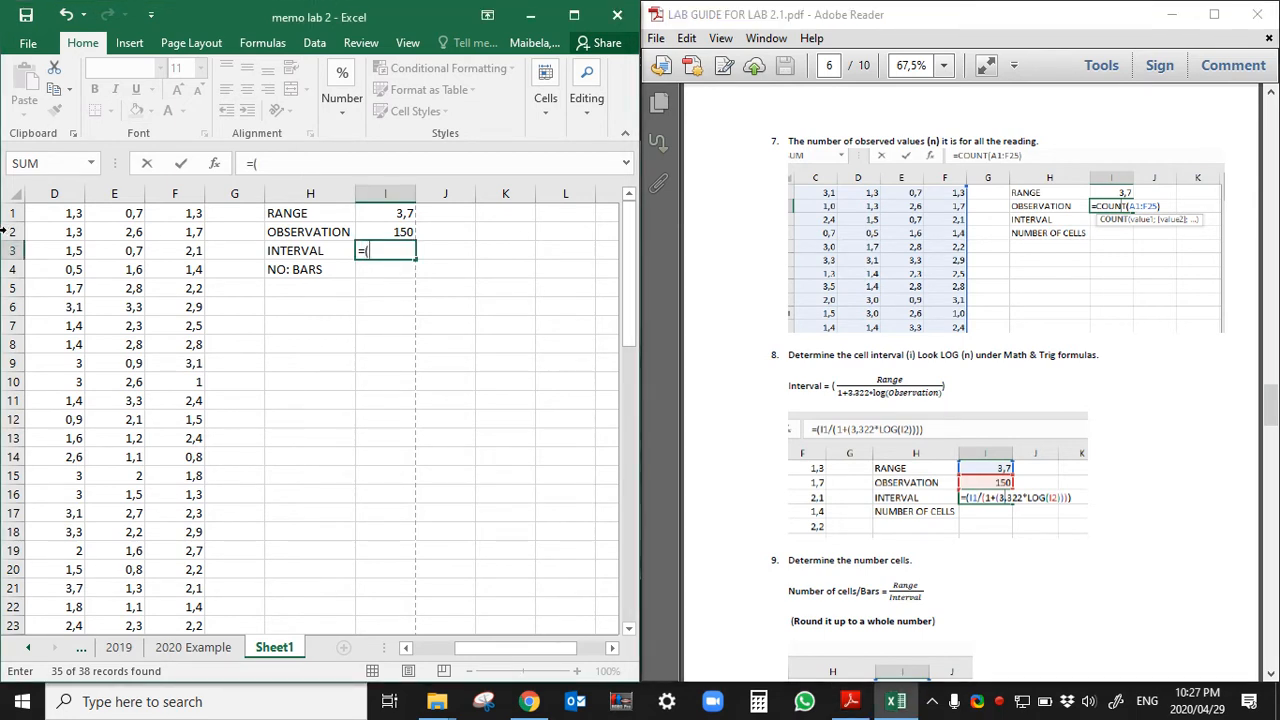
pyautogui.click(396, 214)
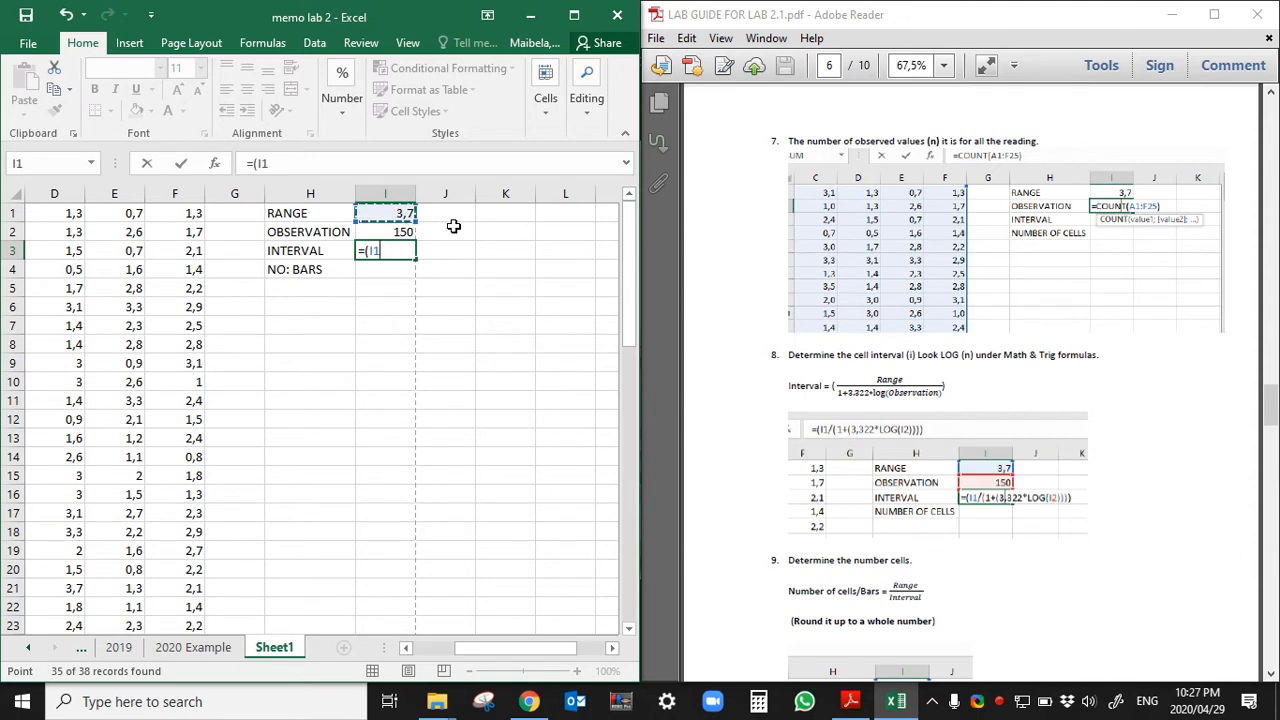
pyautogui.write('/(1+(3,322*')
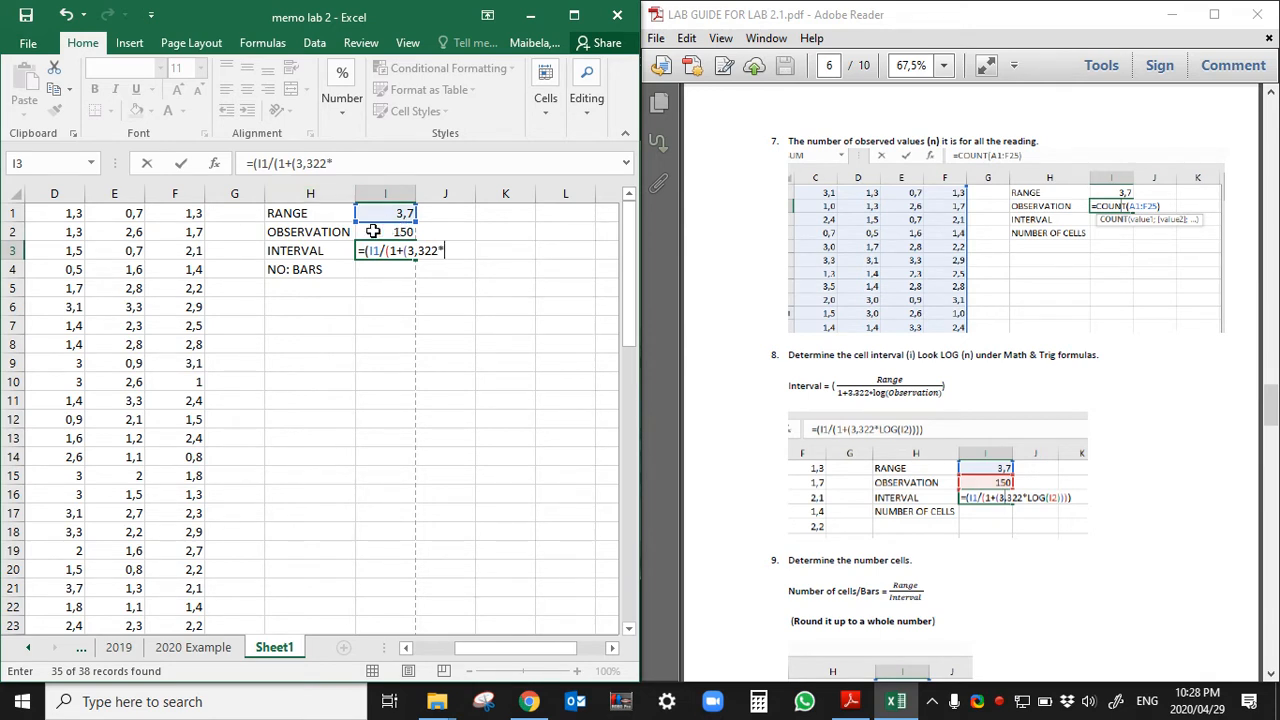
pyautogui.write('LOG')
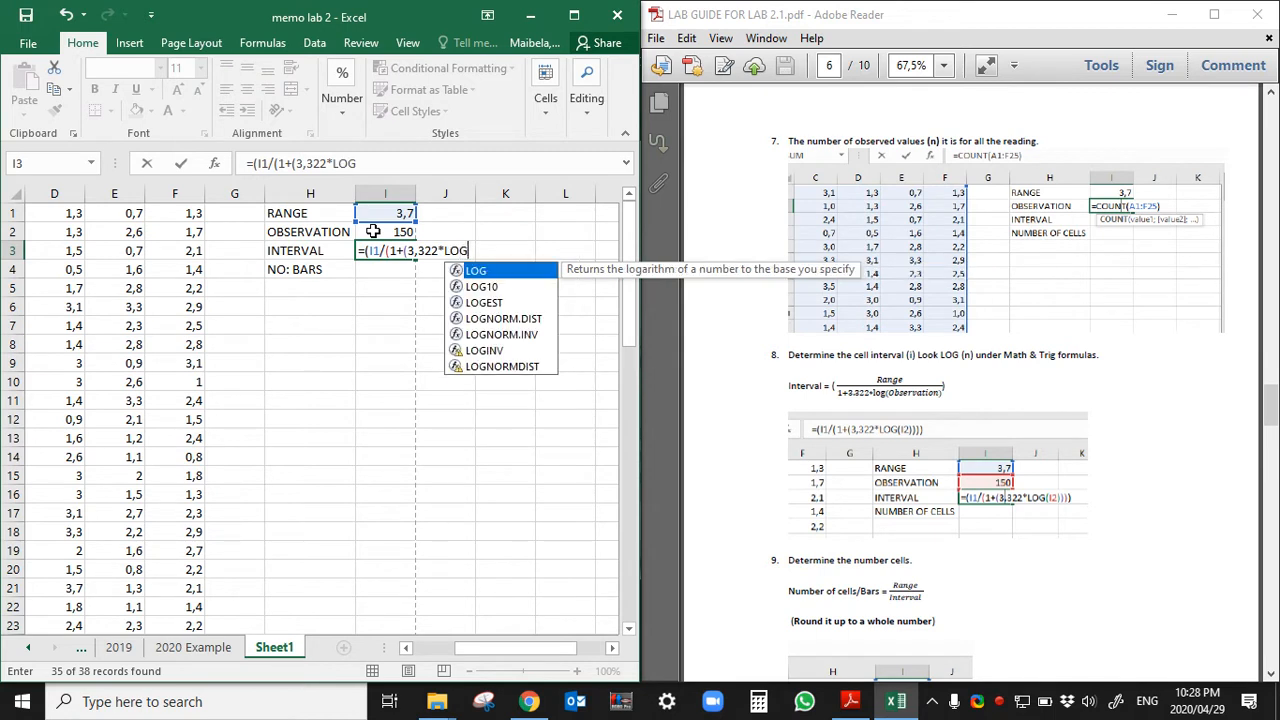
pyautogui.doubleClick(481, 272)
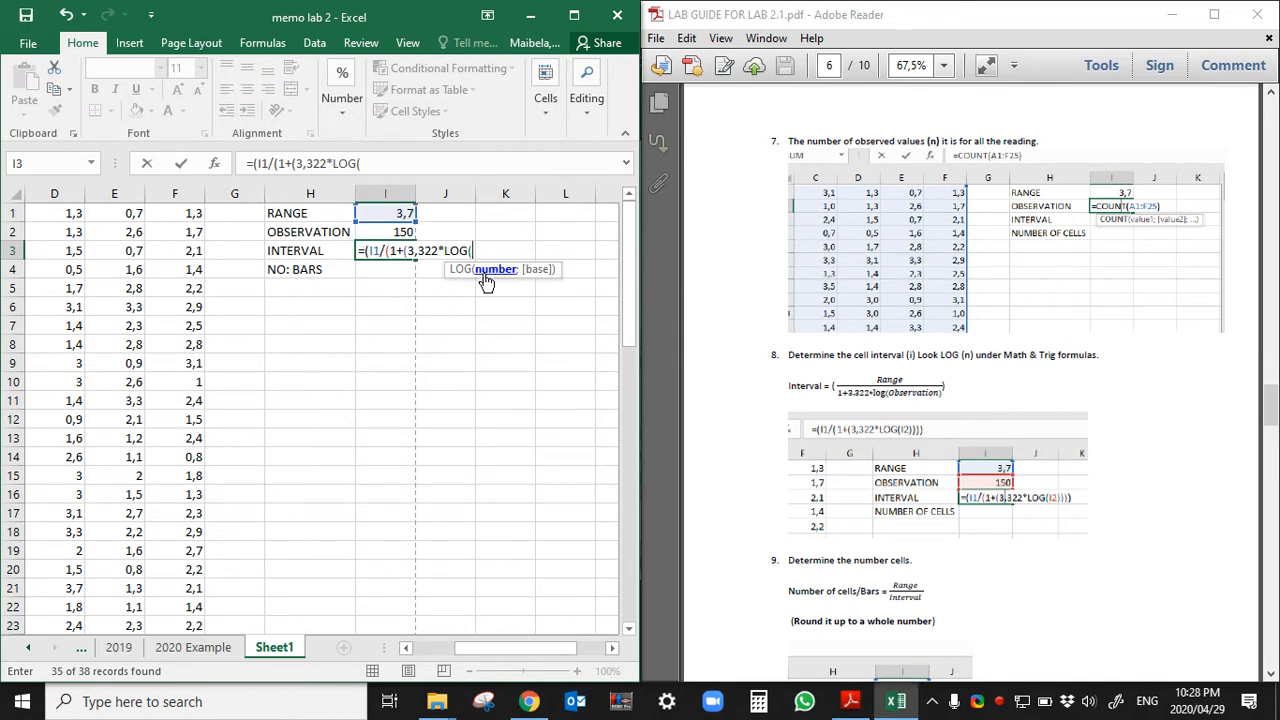
pyautogui.click(372, 231)
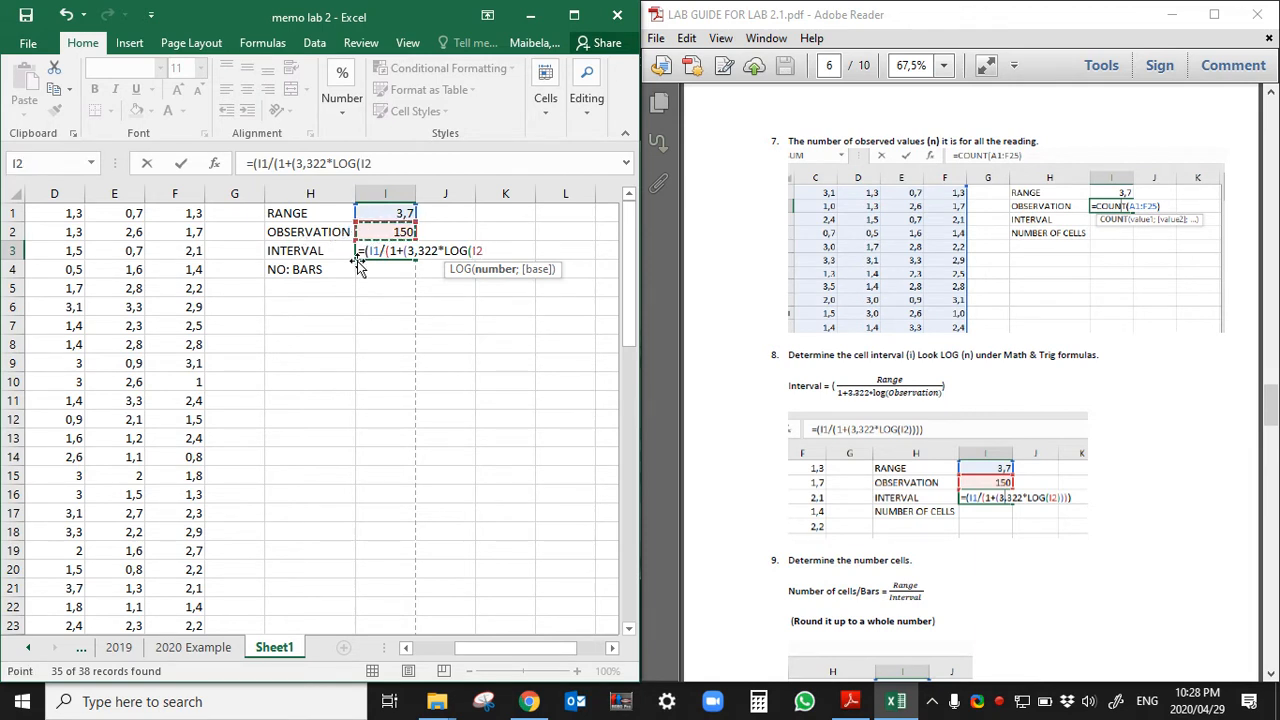
pyautogui.write(')')
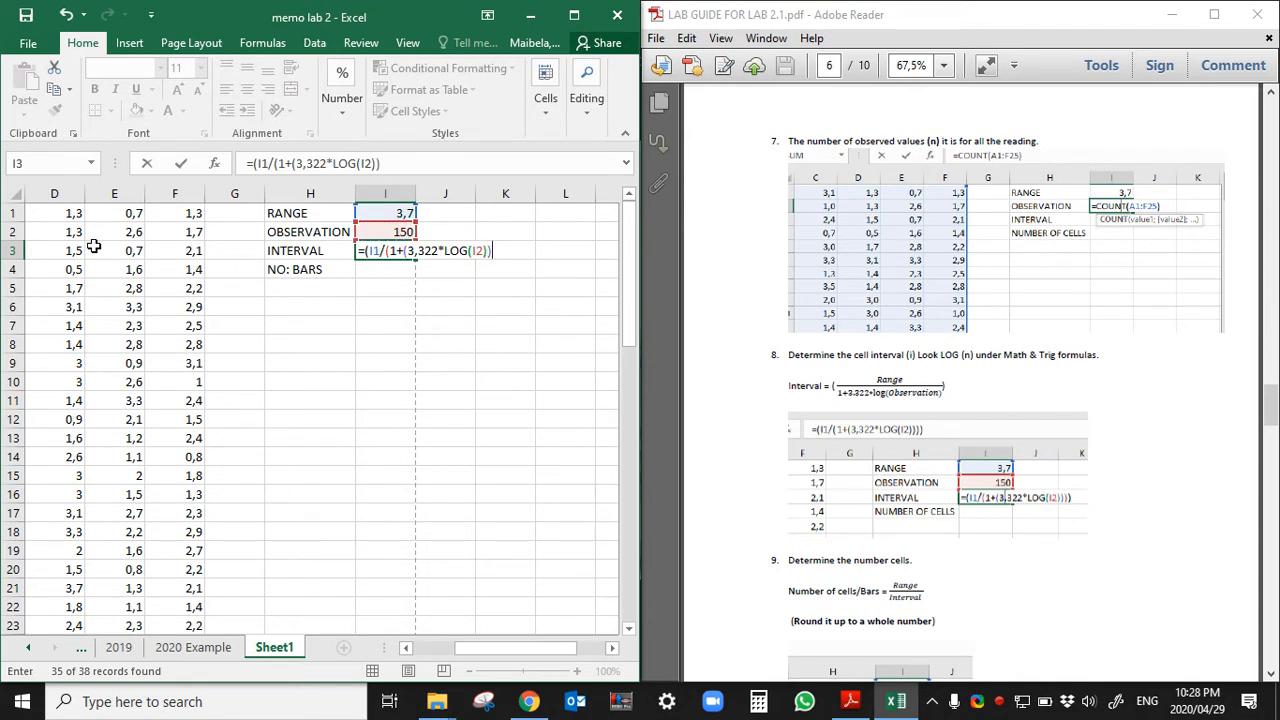
pyautogui.write(')')
pyautogui.press('Return')
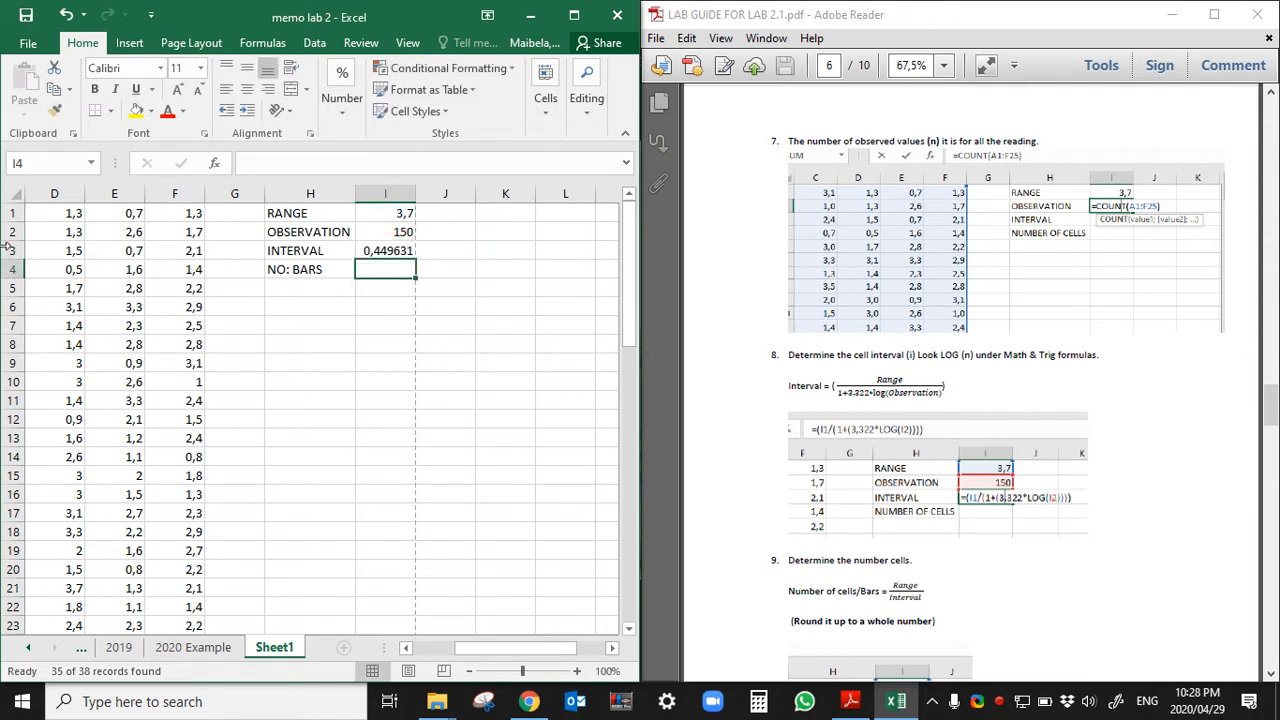
# Step: Format the interval value in I3 to show one decimal place
pyautogui.click(392, 250)
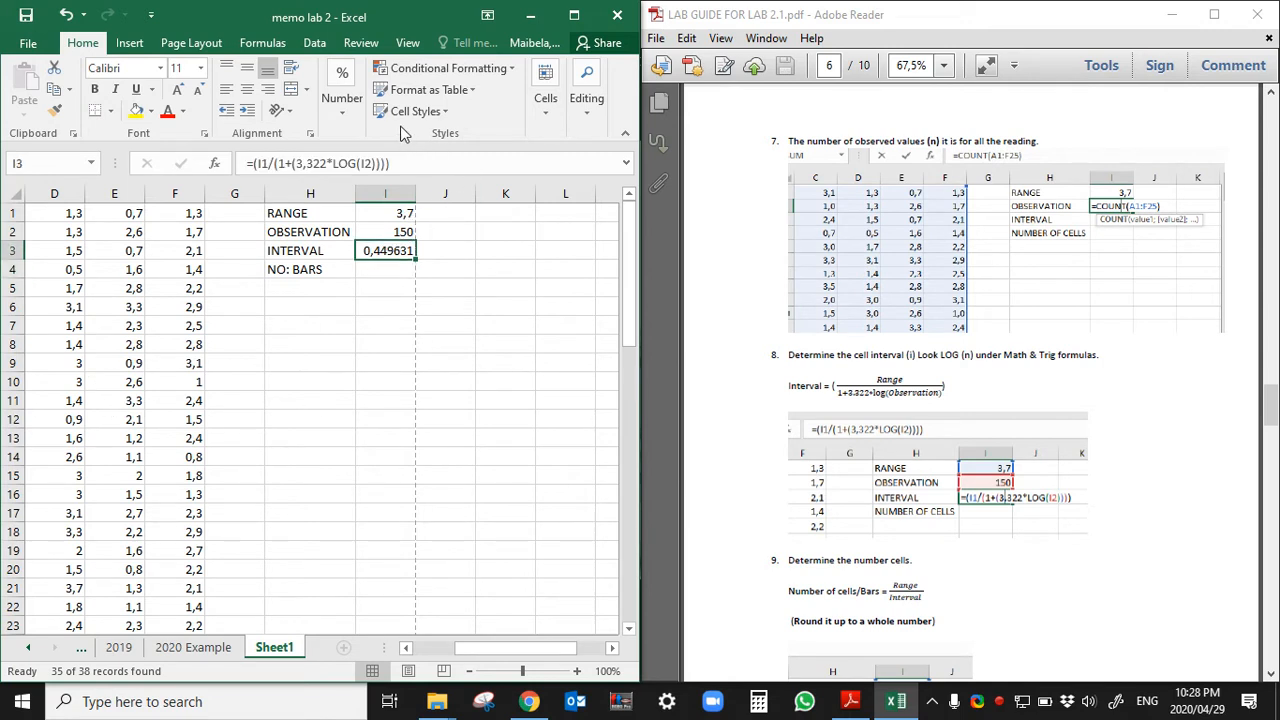
pyautogui.click(347, 122)
pyautogui.click(434, 190)
pyautogui.click(434, 190)
pyautogui.click(434, 190)
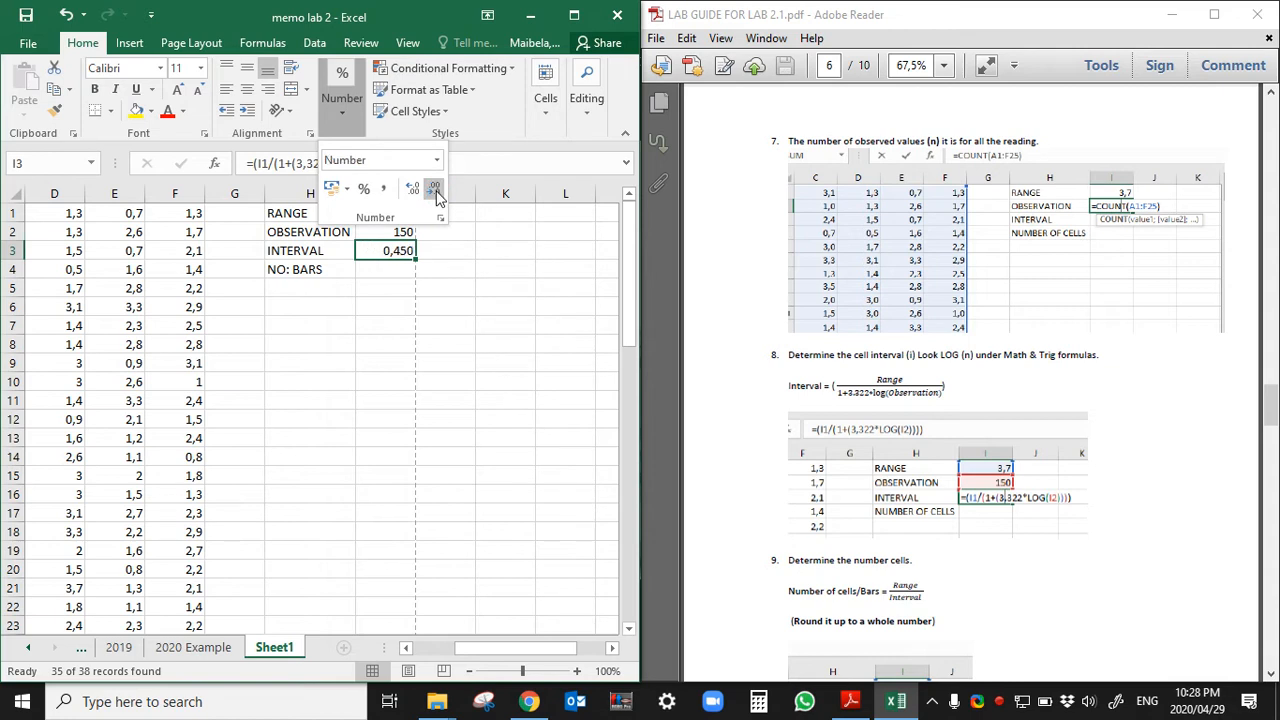
pyautogui.click(436, 192)
pyautogui.click(436, 192)
pyautogui.click(392, 295)
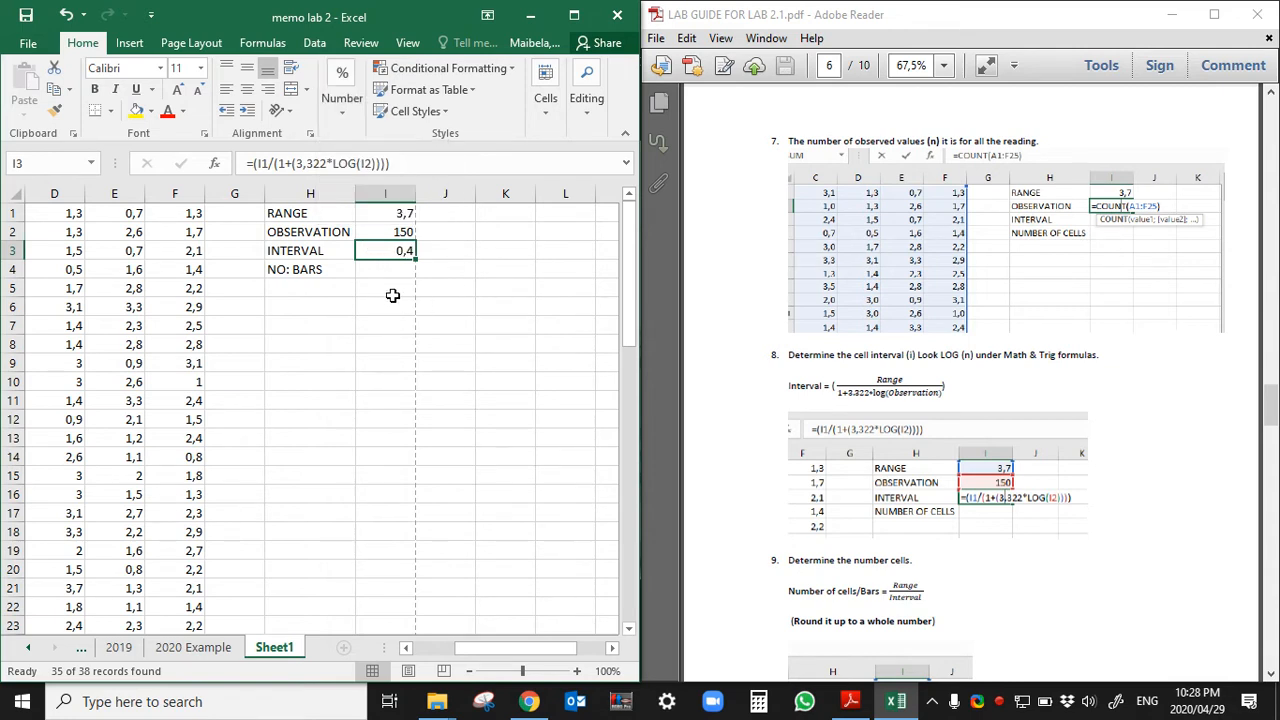
# Step: Calculate the number of bars in I4 by dividing the range by the interval, =I1/I3
pyautogui.click(382, 274)
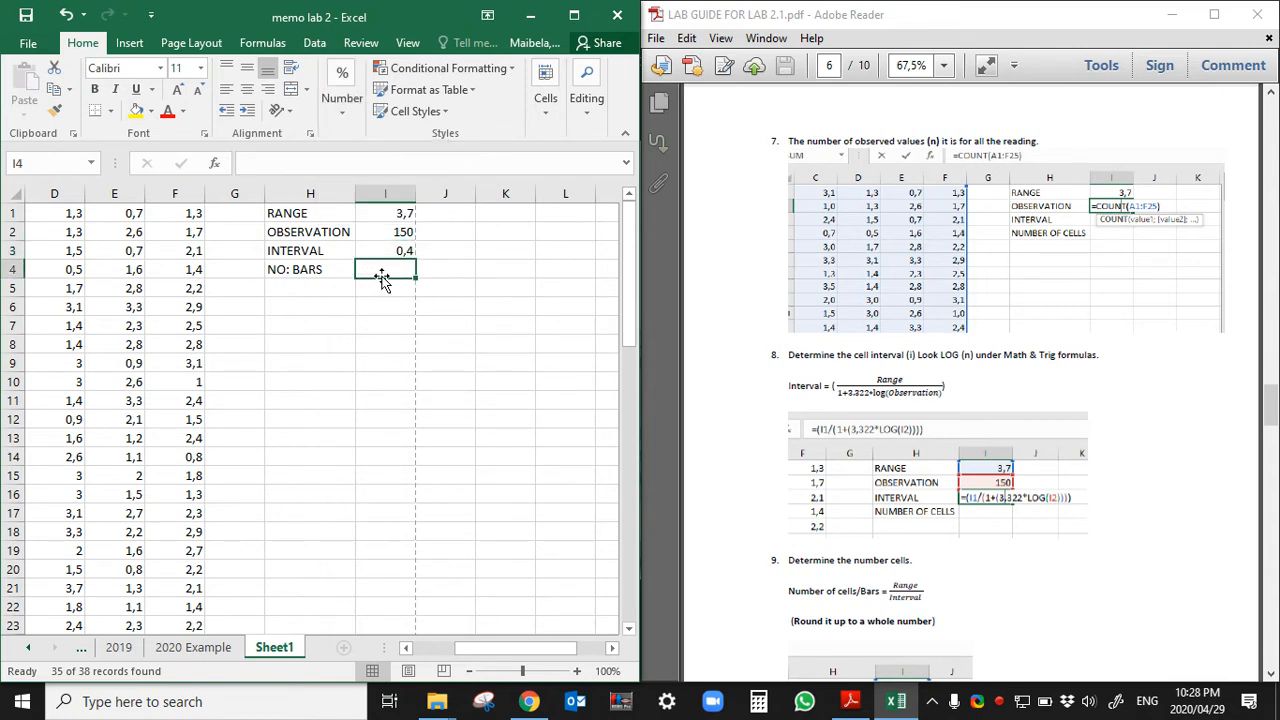
pyautogui.write('=')
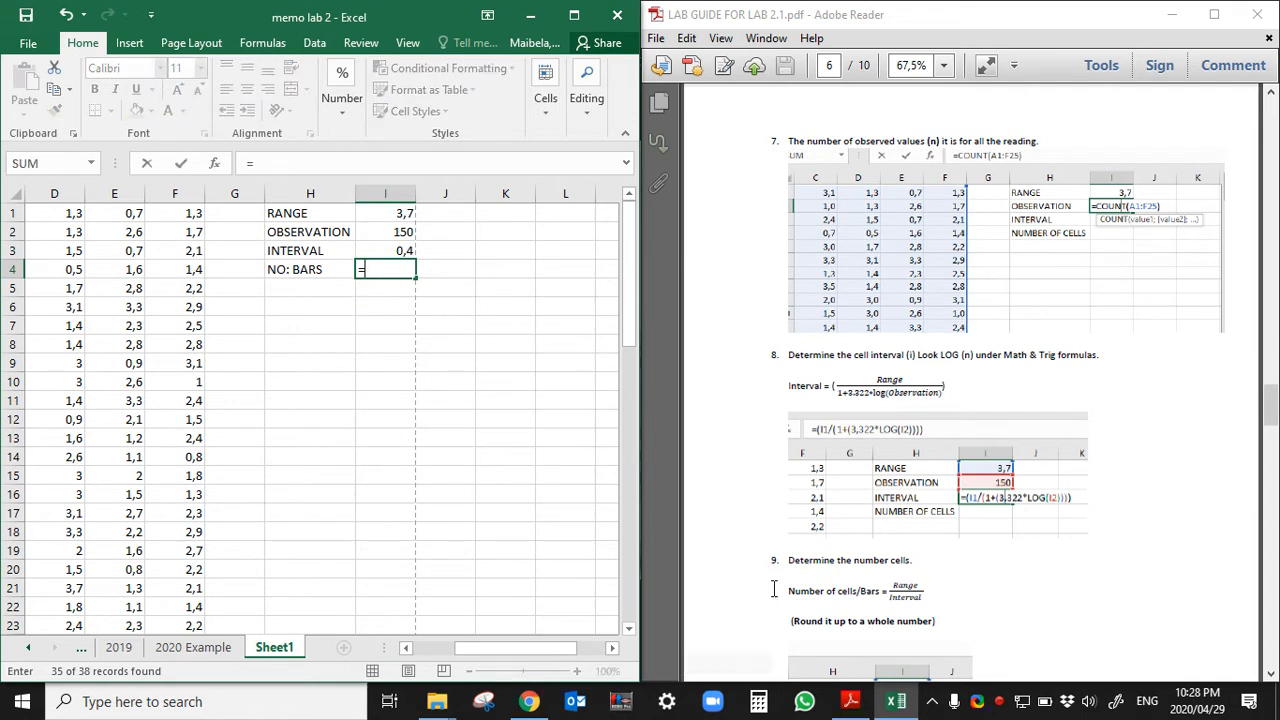
pyautogui.click(402, 210)
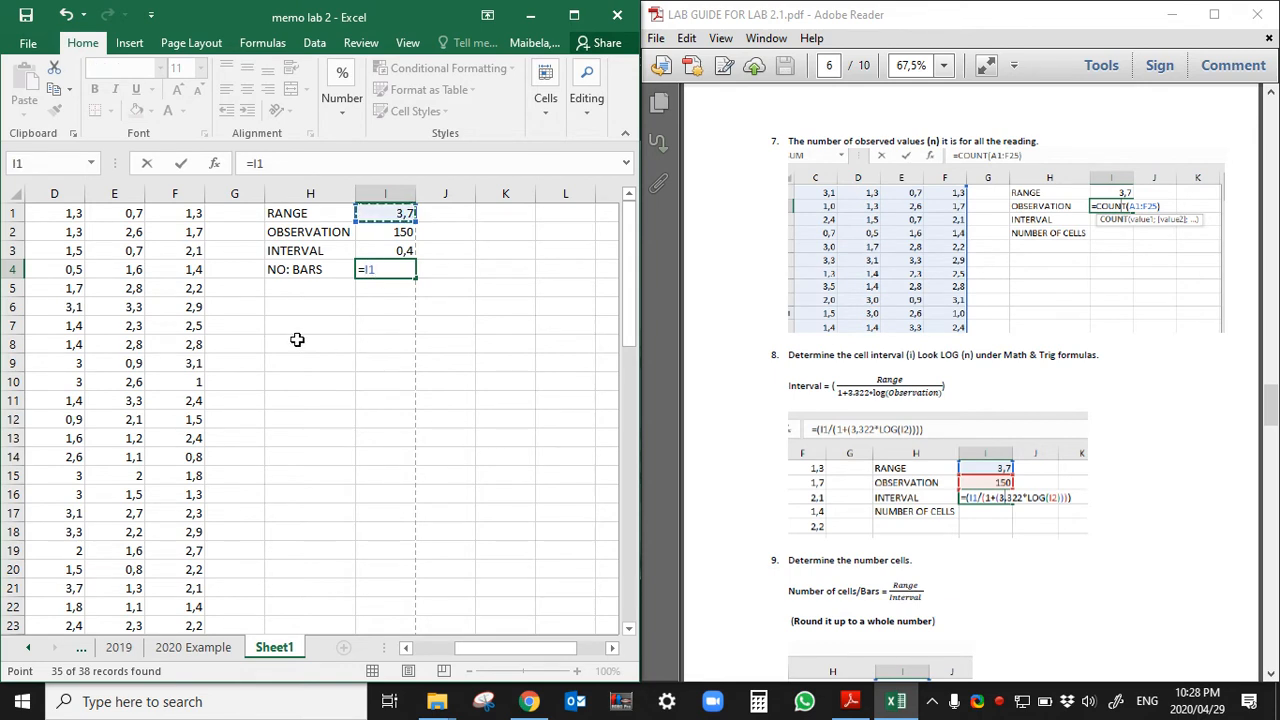
pyautogui.write('/')
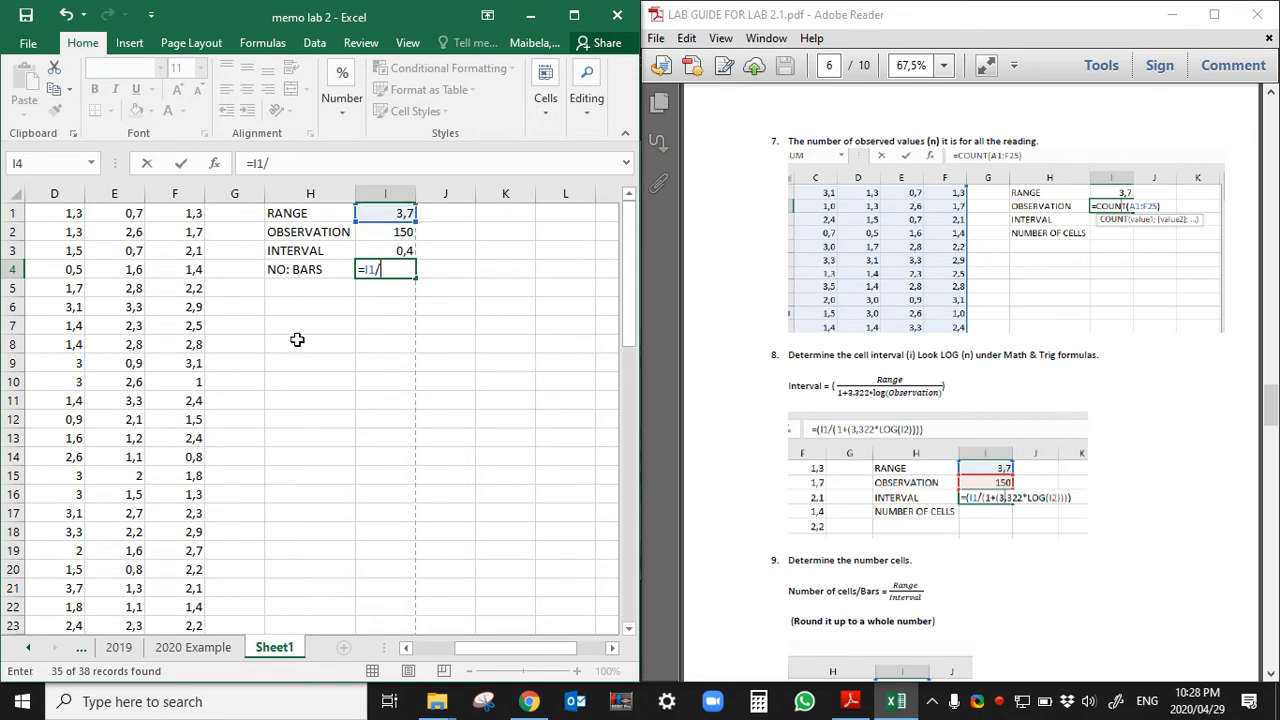
pyautogui.click(398, 254)
pyautogui.press('Return')
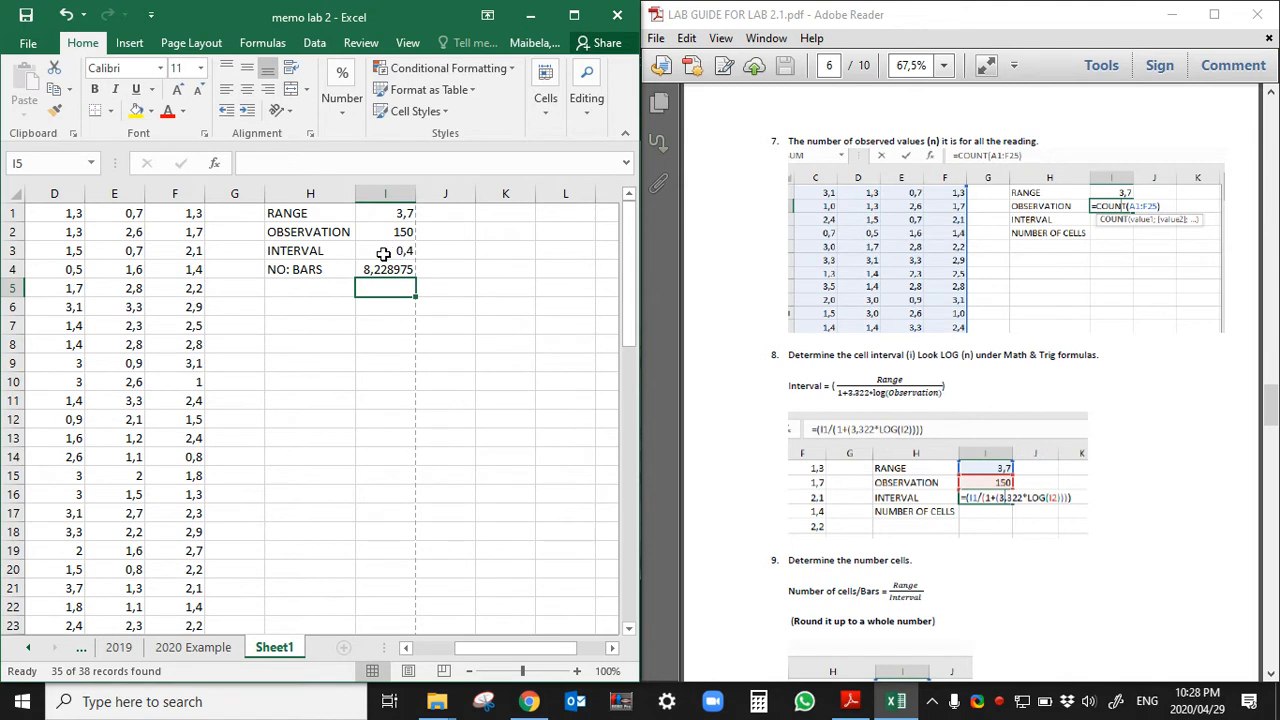
# Step: Format the number of bars in I4 as a whole number with no decimal places
pyautogui.click(378, 257)
pyautogui.click(385, 270)
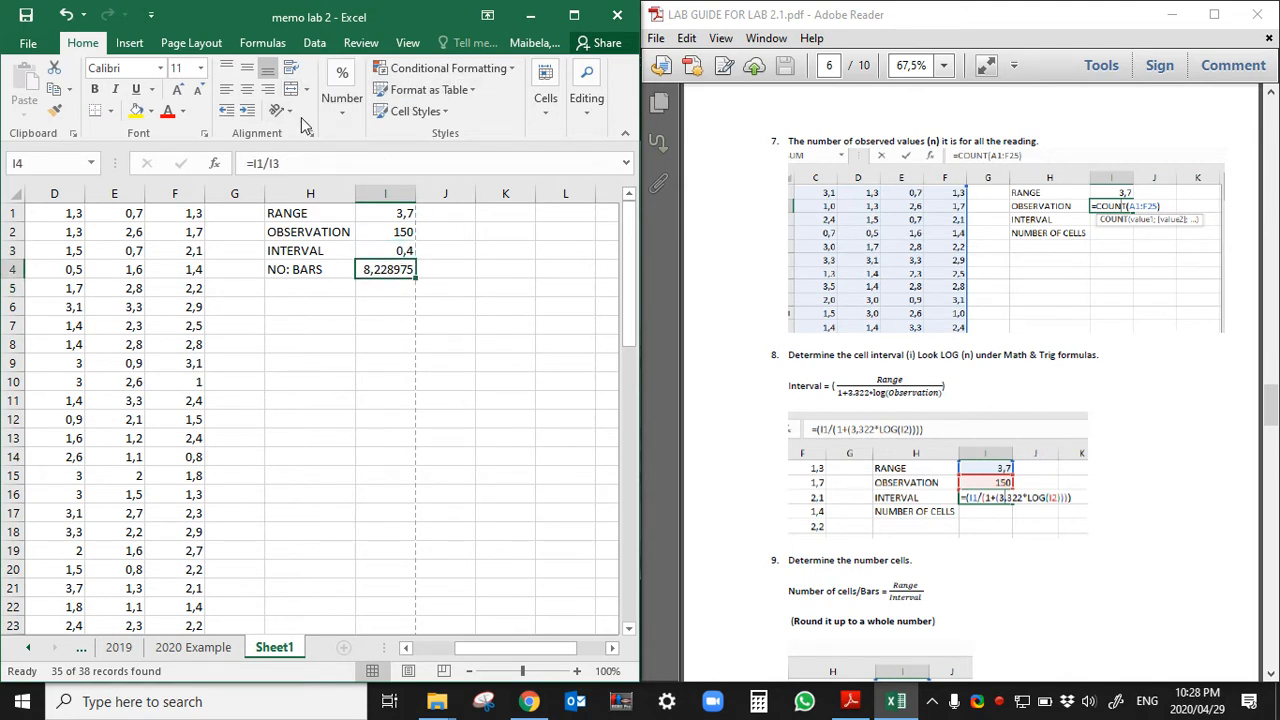
pyautogui.click(341, 100)
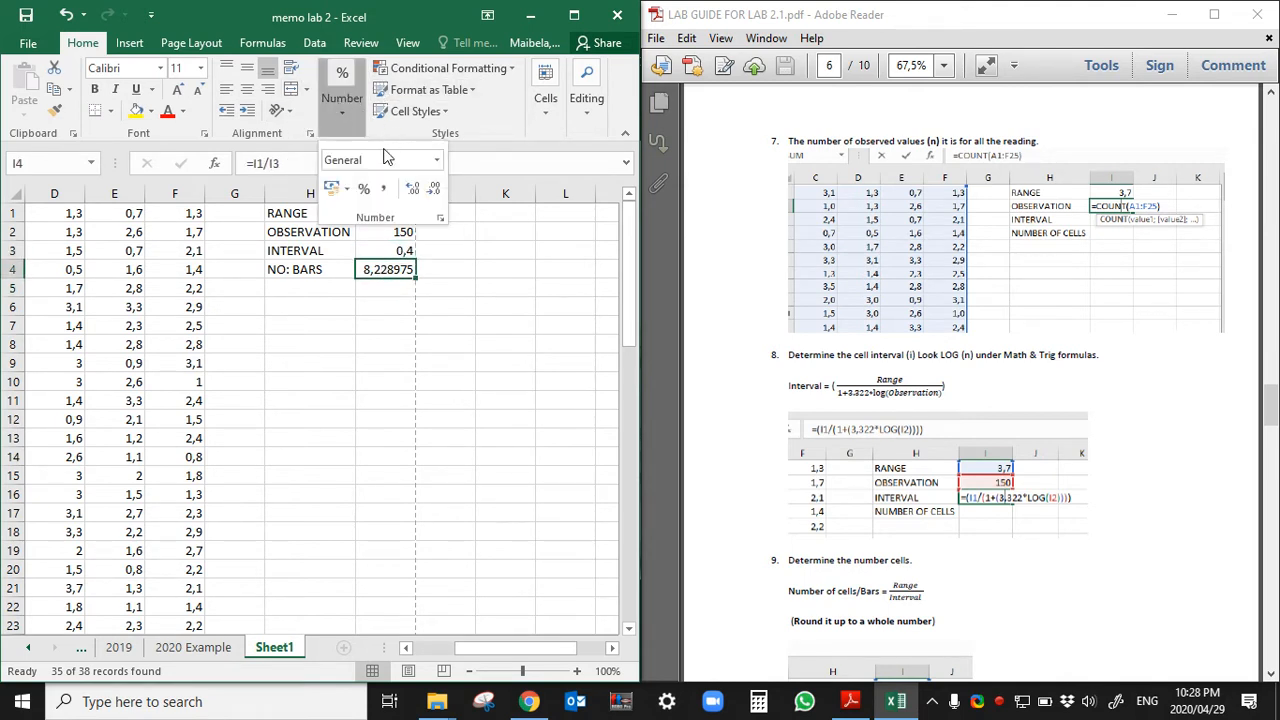
pyautogui.click(433, 193)
pyautogui.click(433, 193)
pyautogui.click(433, 193)
pyautogui.click(433, 193)
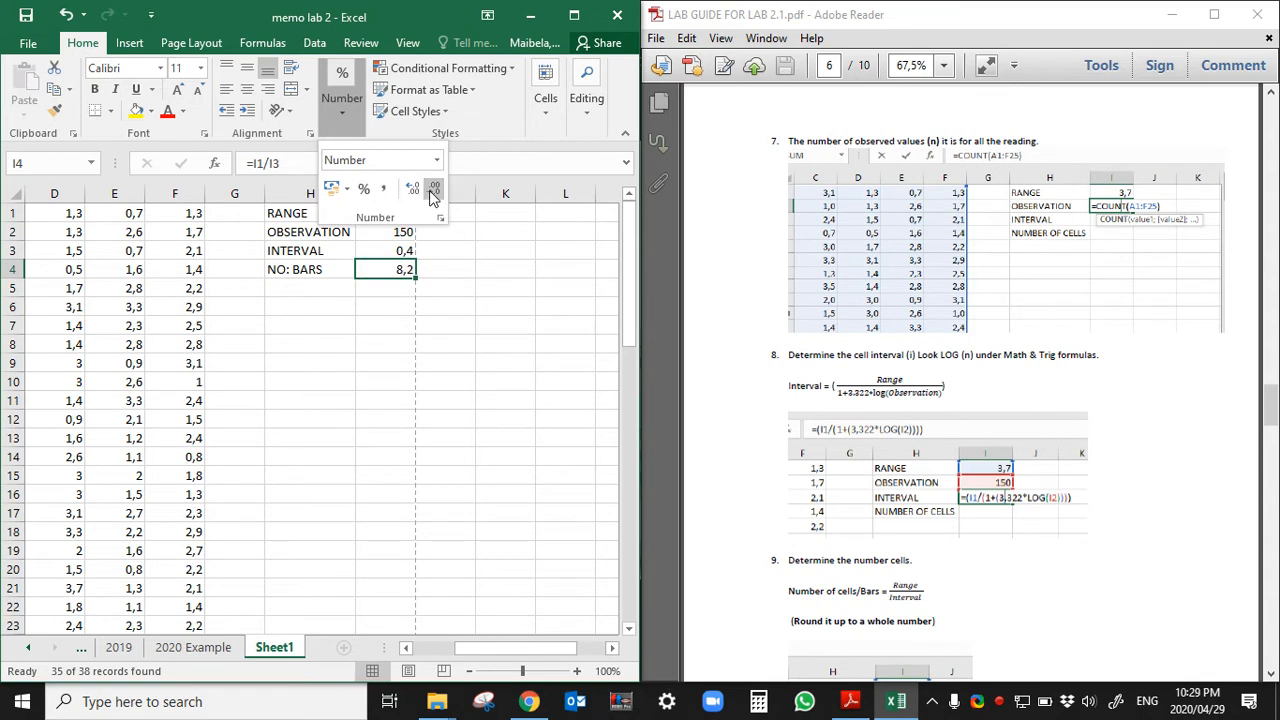
pyautogui.click(433, 193)
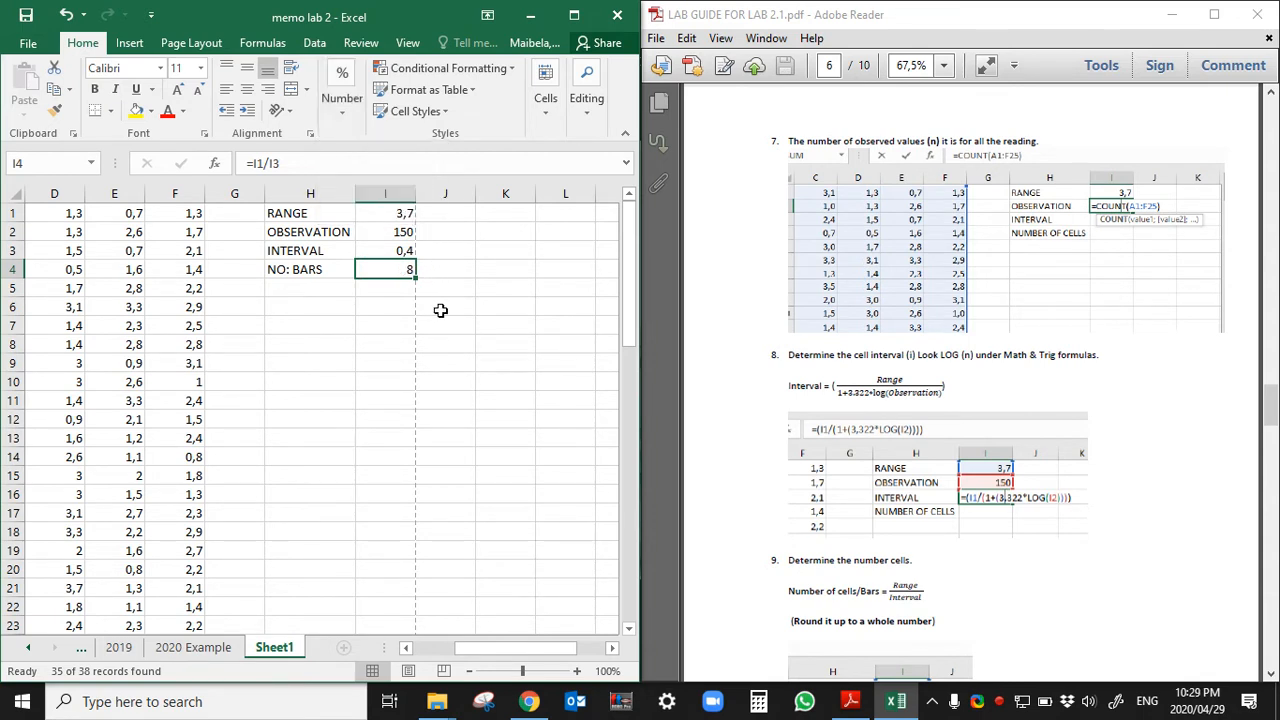
# Step: Consult step 10 of the lab guide and merge and centre cells H6:J6 for the table heading
pyautogui.click(330, 308)
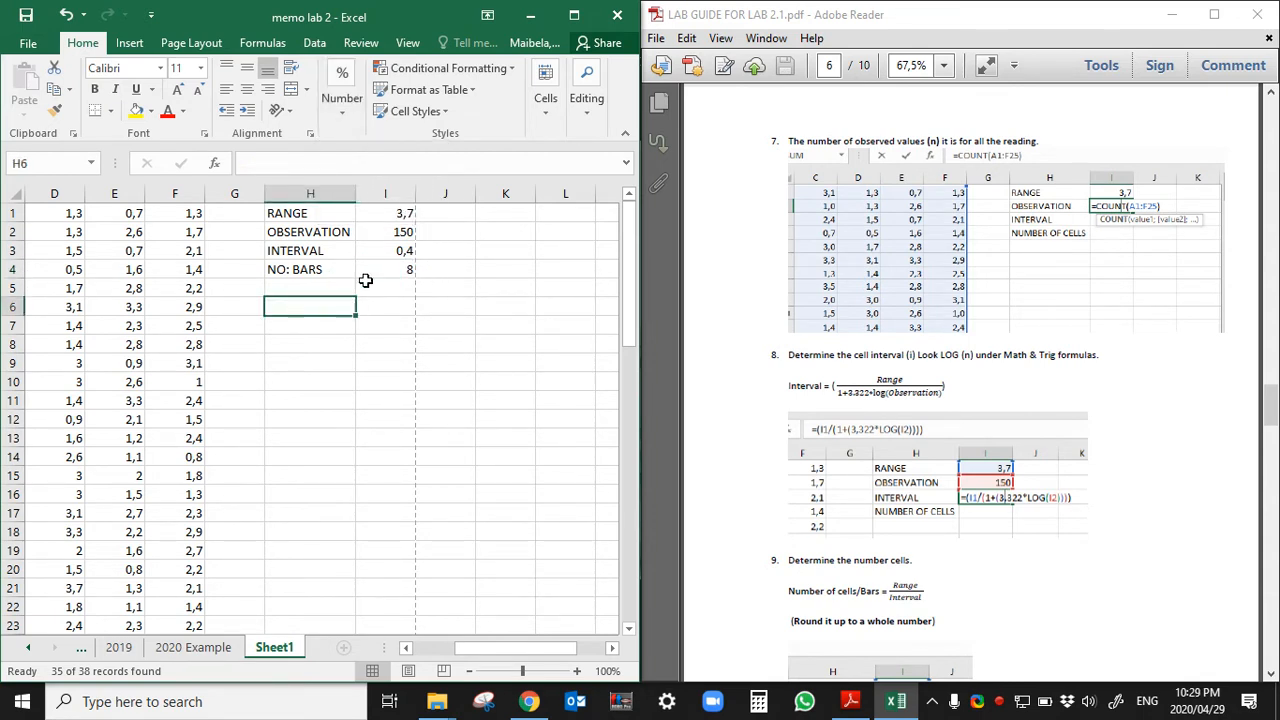
pyautogui.click(1041, 490)
pyautogui.scroll(-3, 1052, 513)
pyautogui.scroll(-8, 1053, 515)
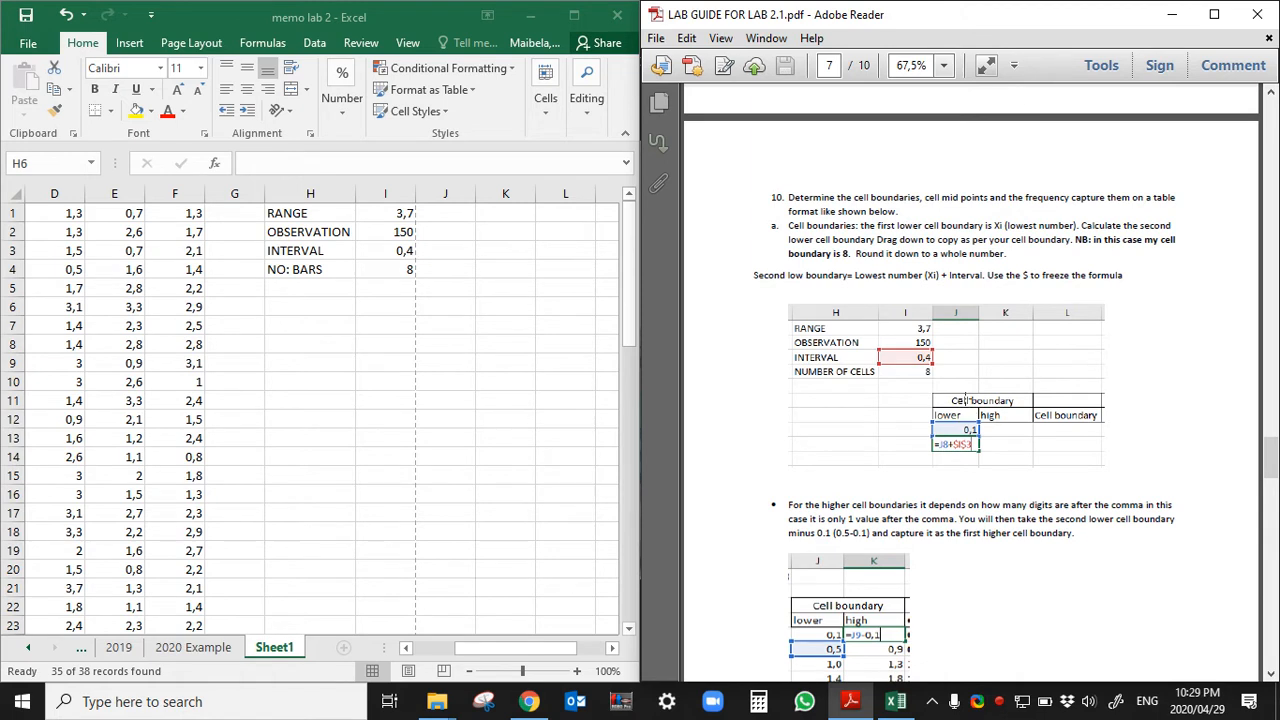
pyautogui.click(300, 306)
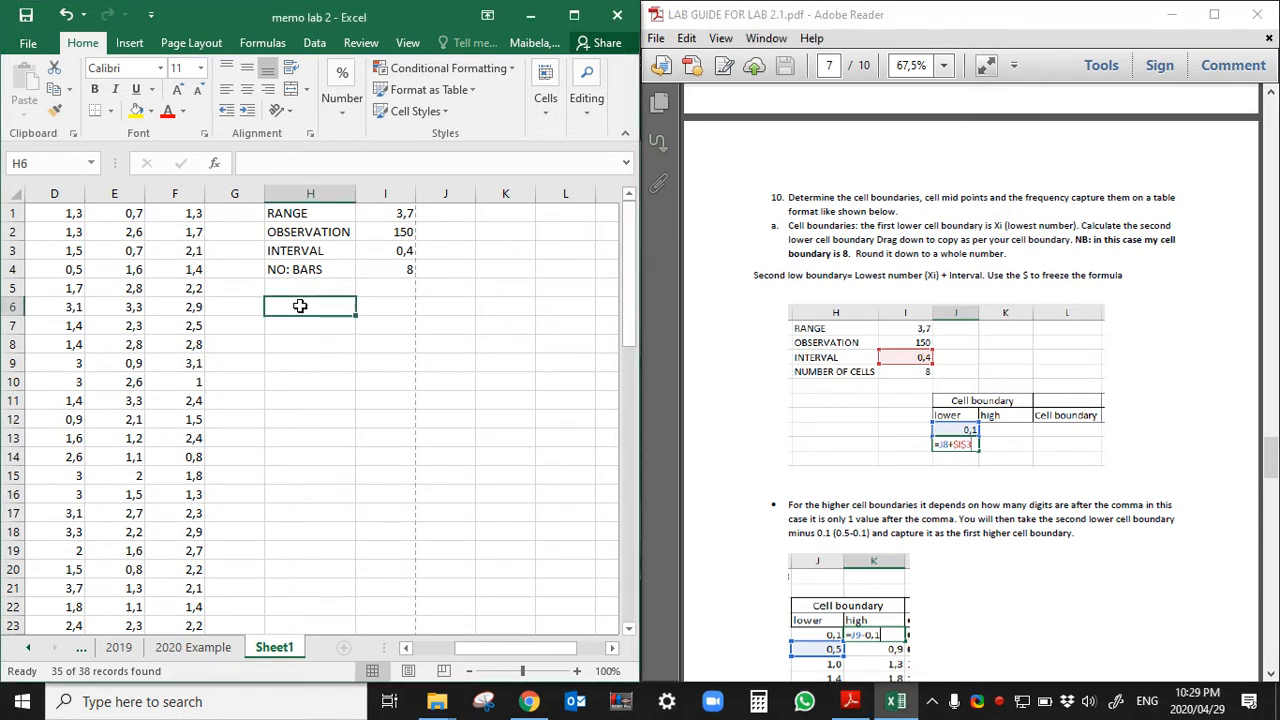
pyautogui.moveTo(300, 306); pyautogui.dragTo(440, 306)
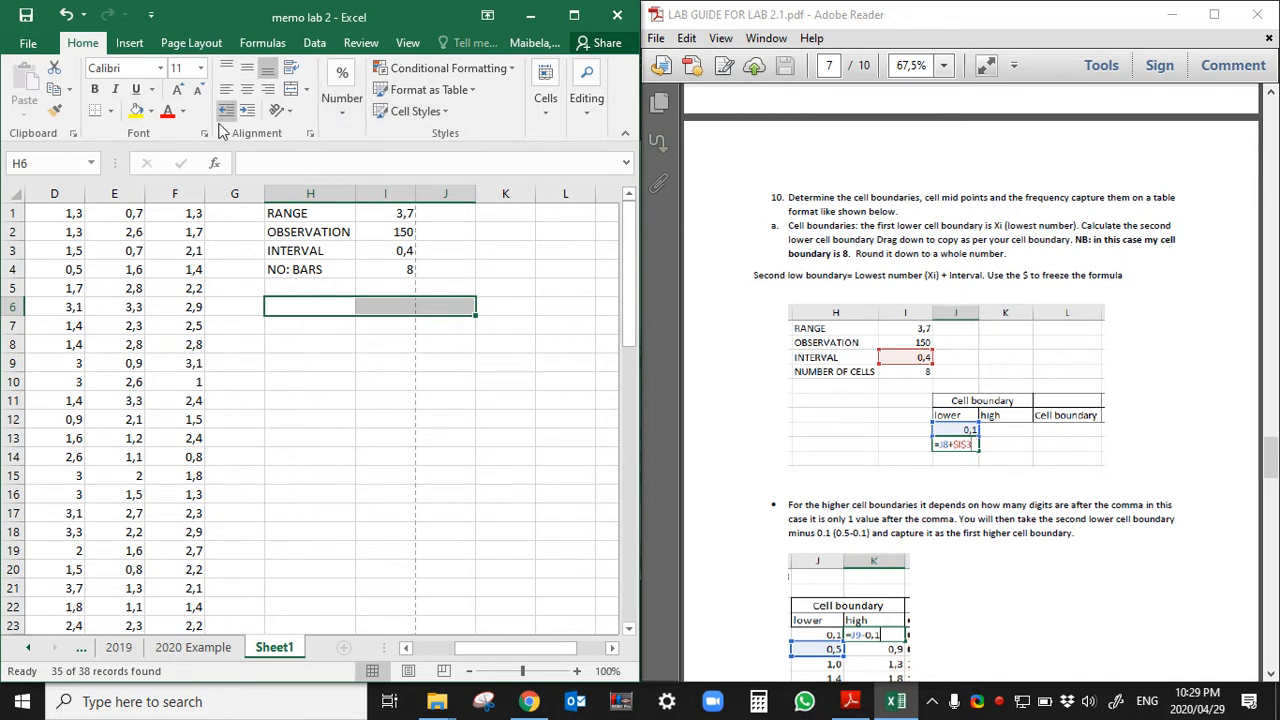
pyautogui.click(289, 90)
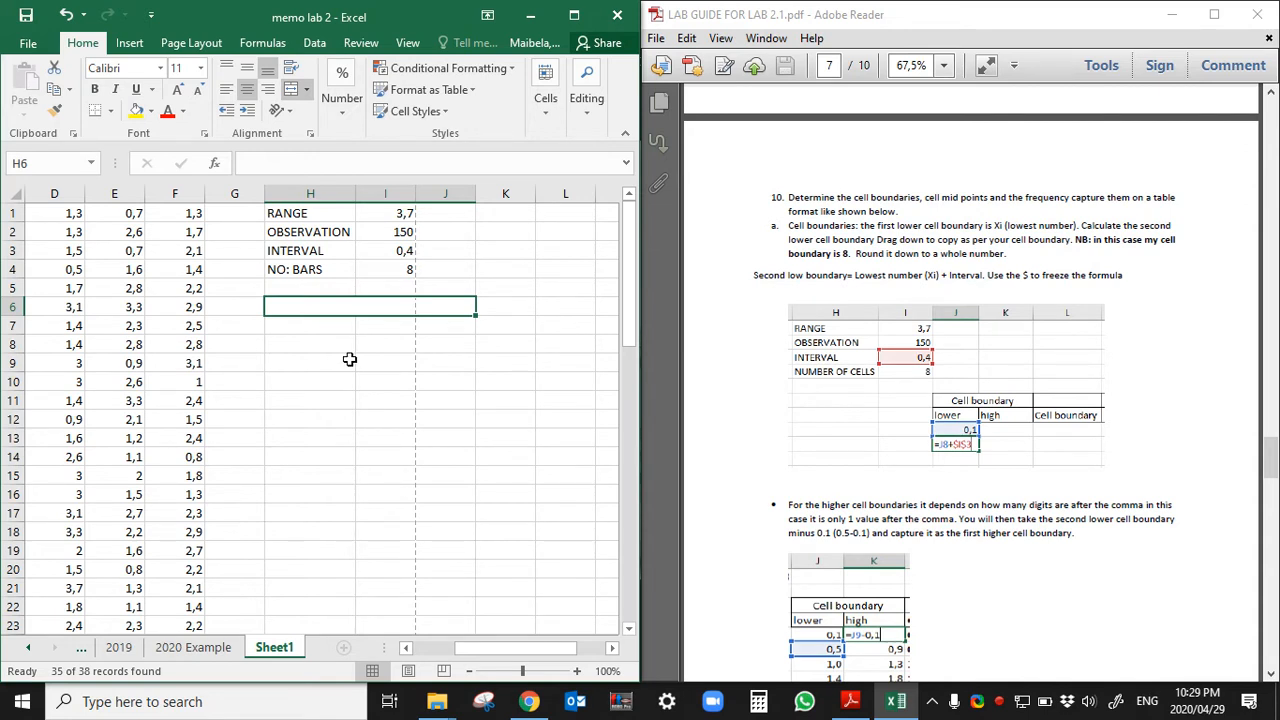
# Step: Enter the heading "Cell boundary" in the merged cell H6
pyautogui.write('C')
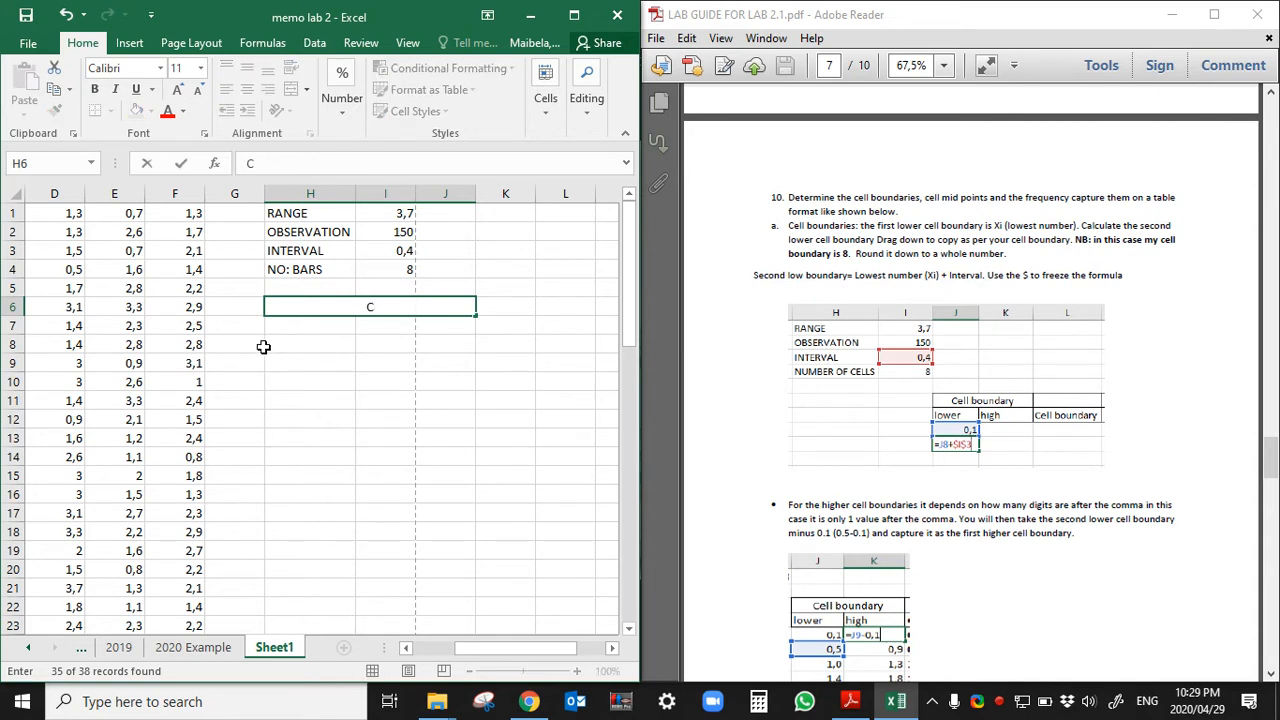
pyautogui.write('ELL')
pyautogui.press('BackSpace')
pyautogui.press('BackSpace')
pyautogui.press('BackSpace')
pyautogui.press('capslock')
pyautogui.write('ell boundary')
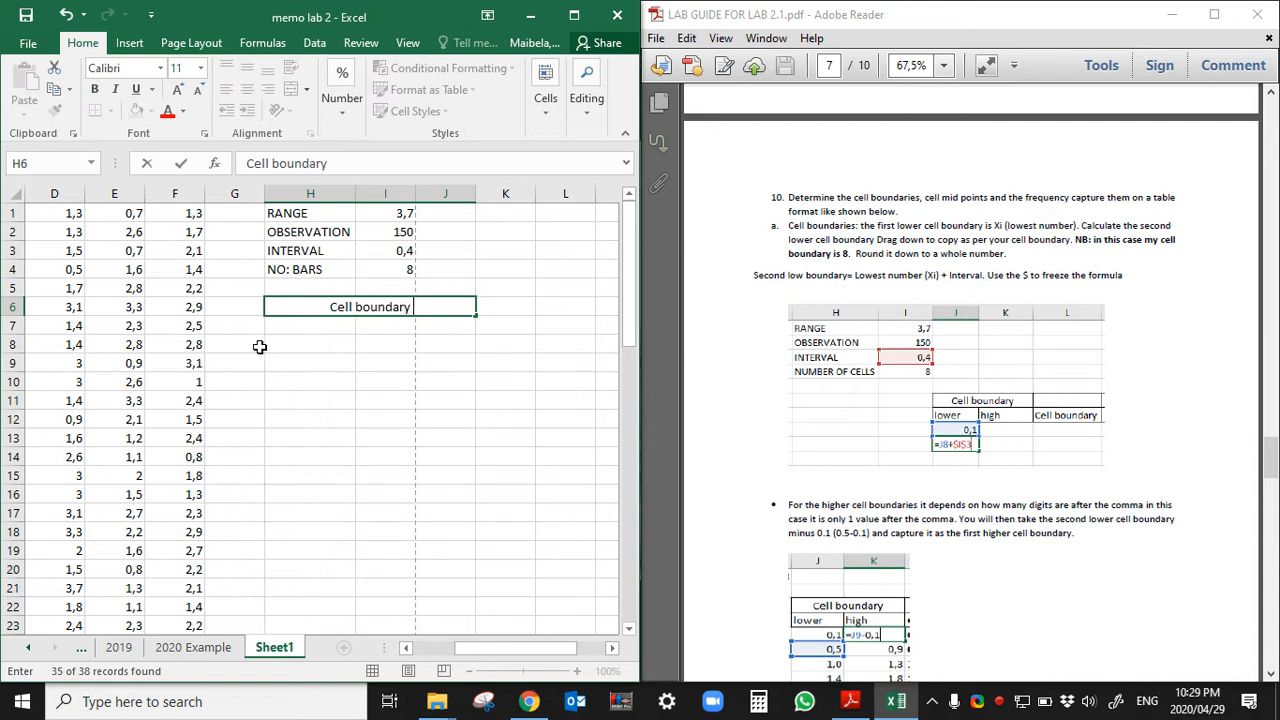
pyautogui.press('Tab')
# Step: Enter the column labels "low" in H7 and "high" in I7 below the Cell boundary heading
pyautogui.press('Down')
pyautogui.press('Left')
pyautogui.press('Left')
pyautogui.press('Left')
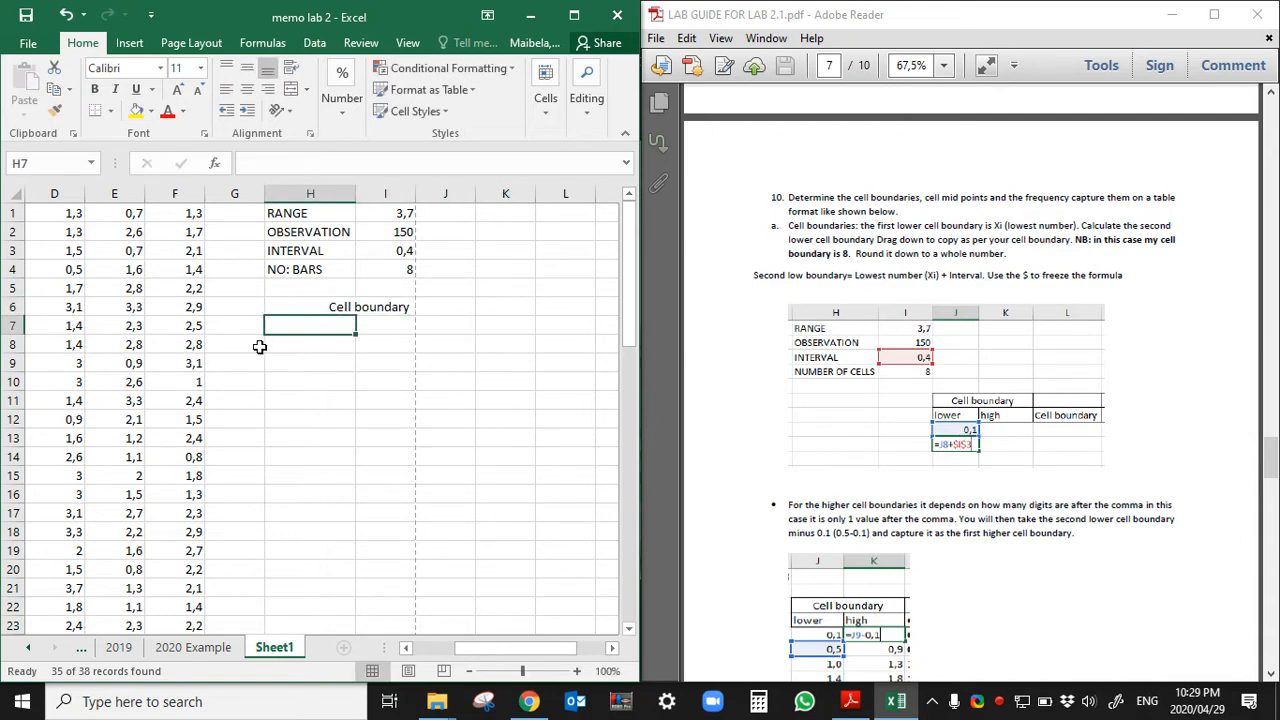
pyautogui.write('low')
pyautogui.press('Tab')
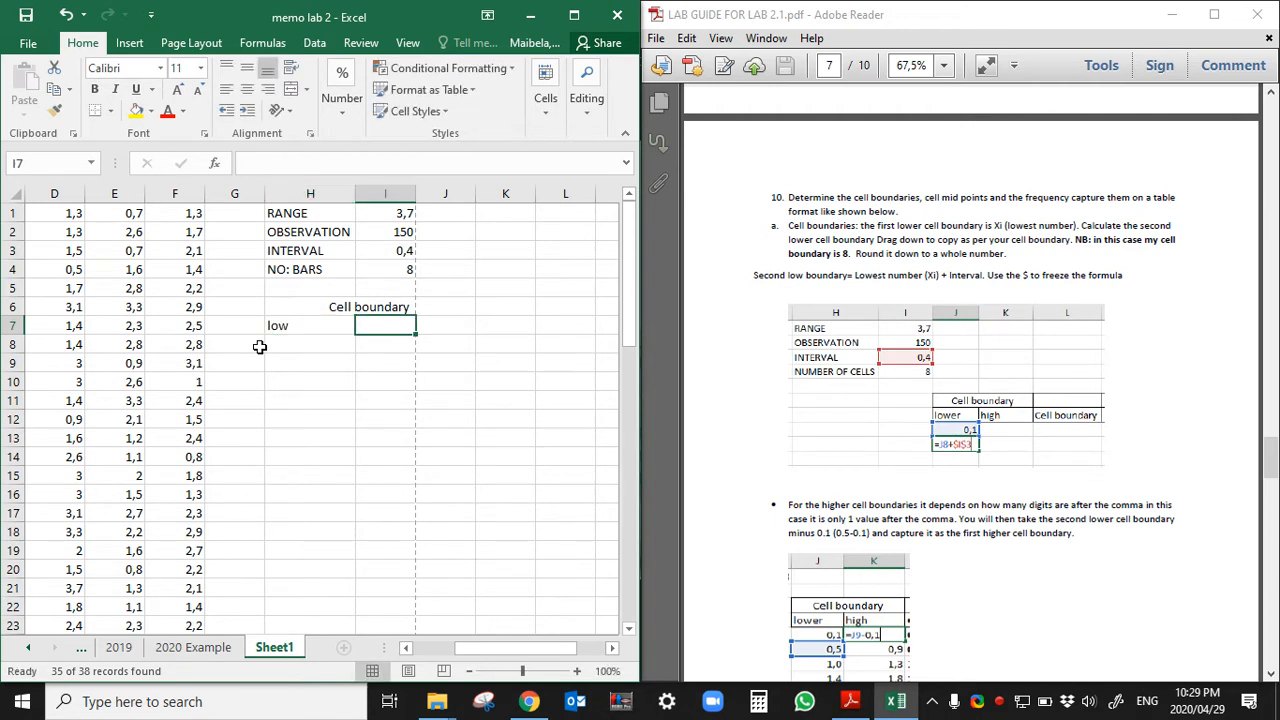
pyautogui.write('high')
pyautogui.press('Return')
# Step: Enter the column label "cell boundaries" in J7 and auto-fit column J to its width
pyautogui.press('Right')
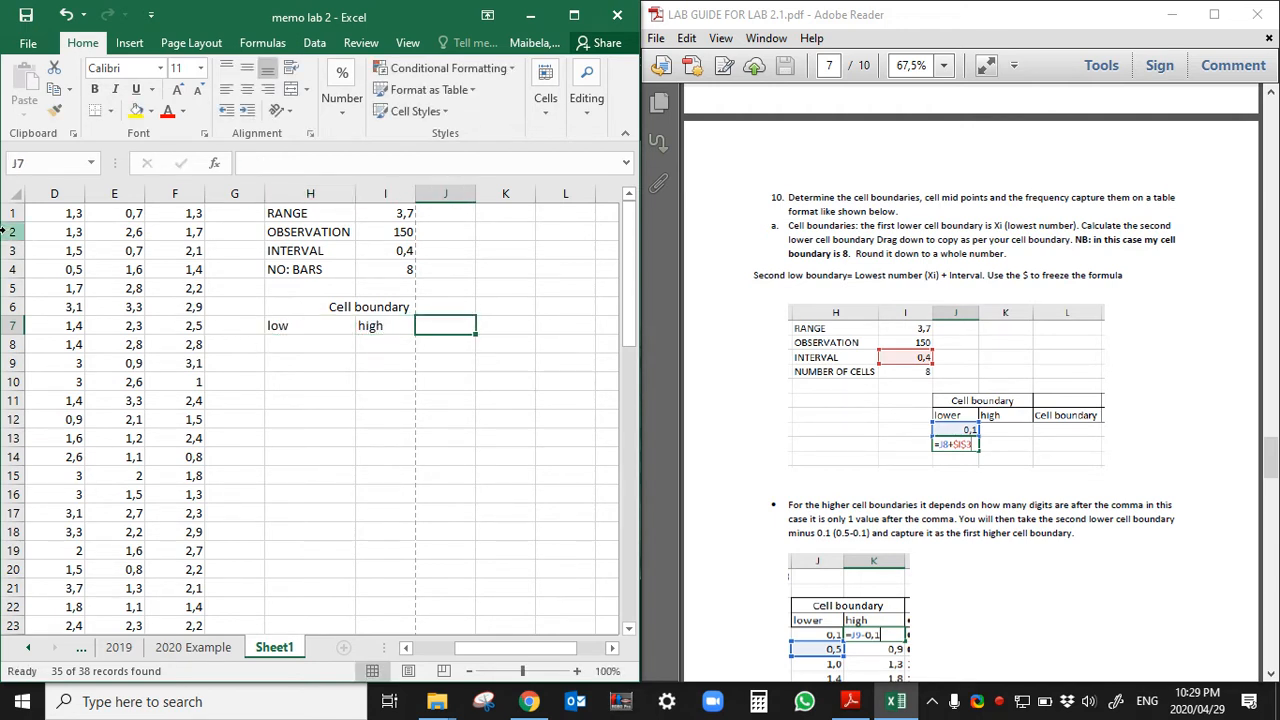
pyautogui.write('cell')
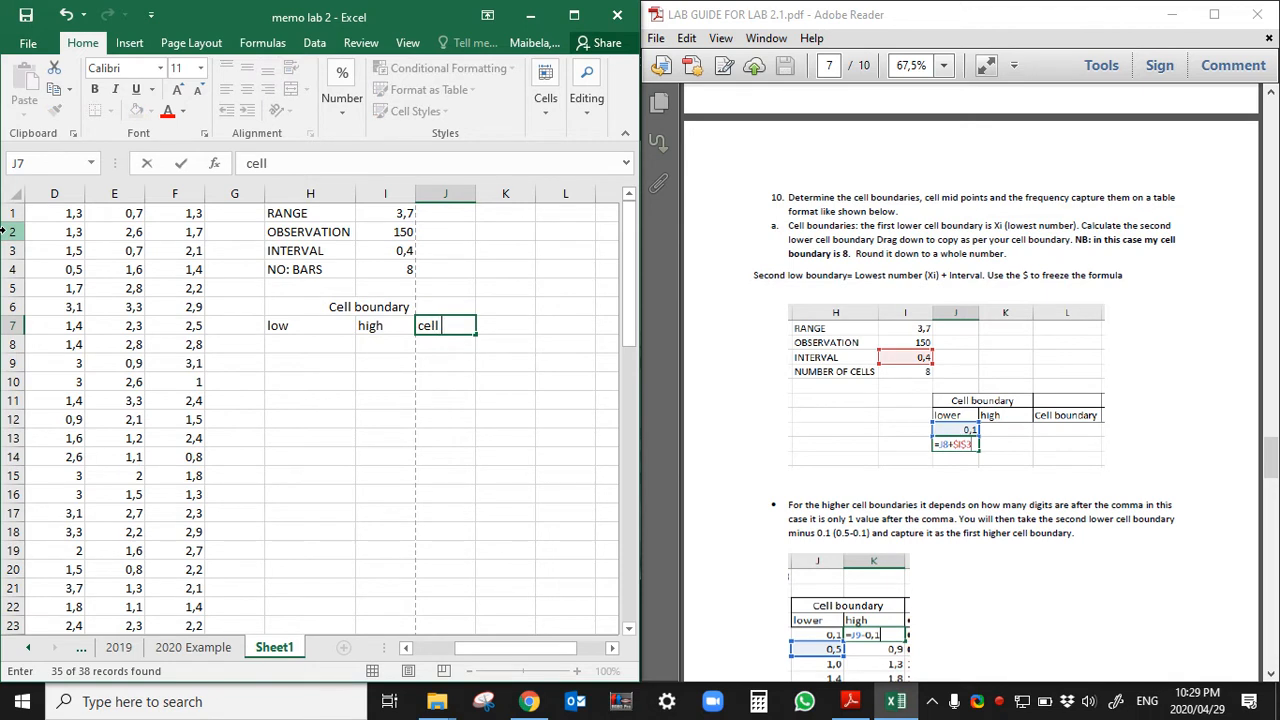
pyautogui.write(' cu')
pyautogui.press('BackSpace')
pyautogui.write('boundaries')
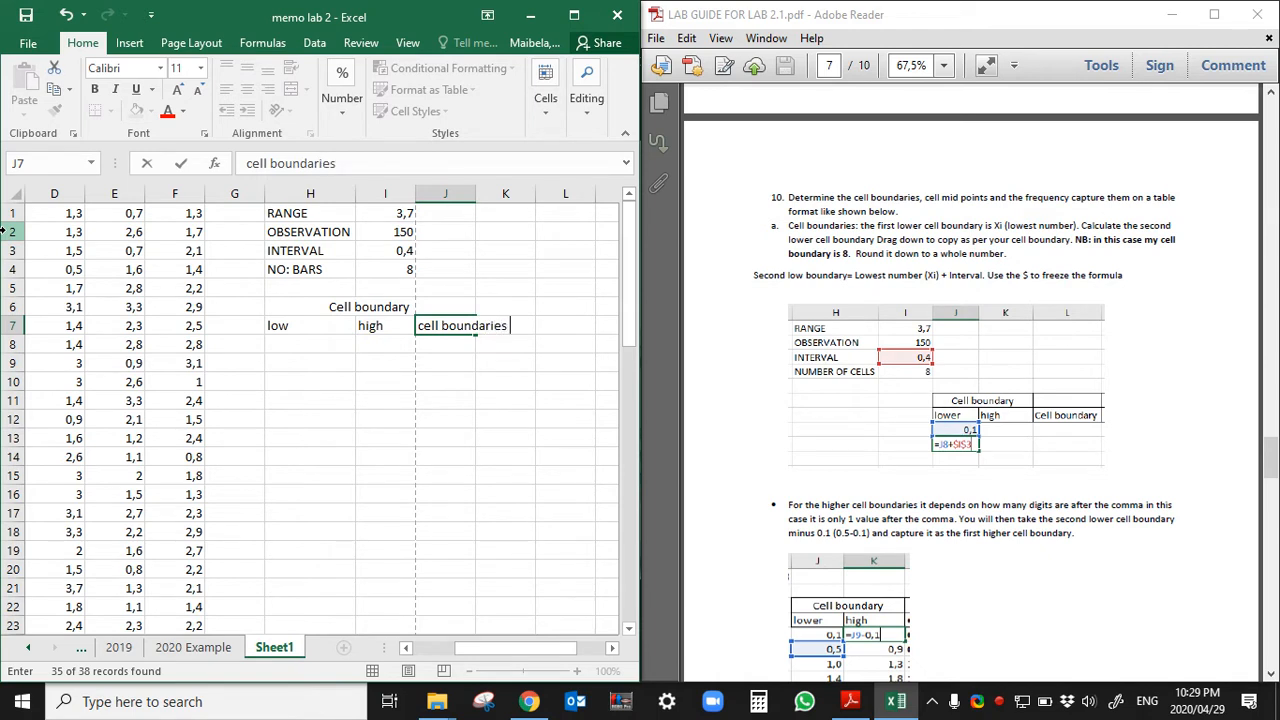
pyautogui.doubleClick(476, 194)
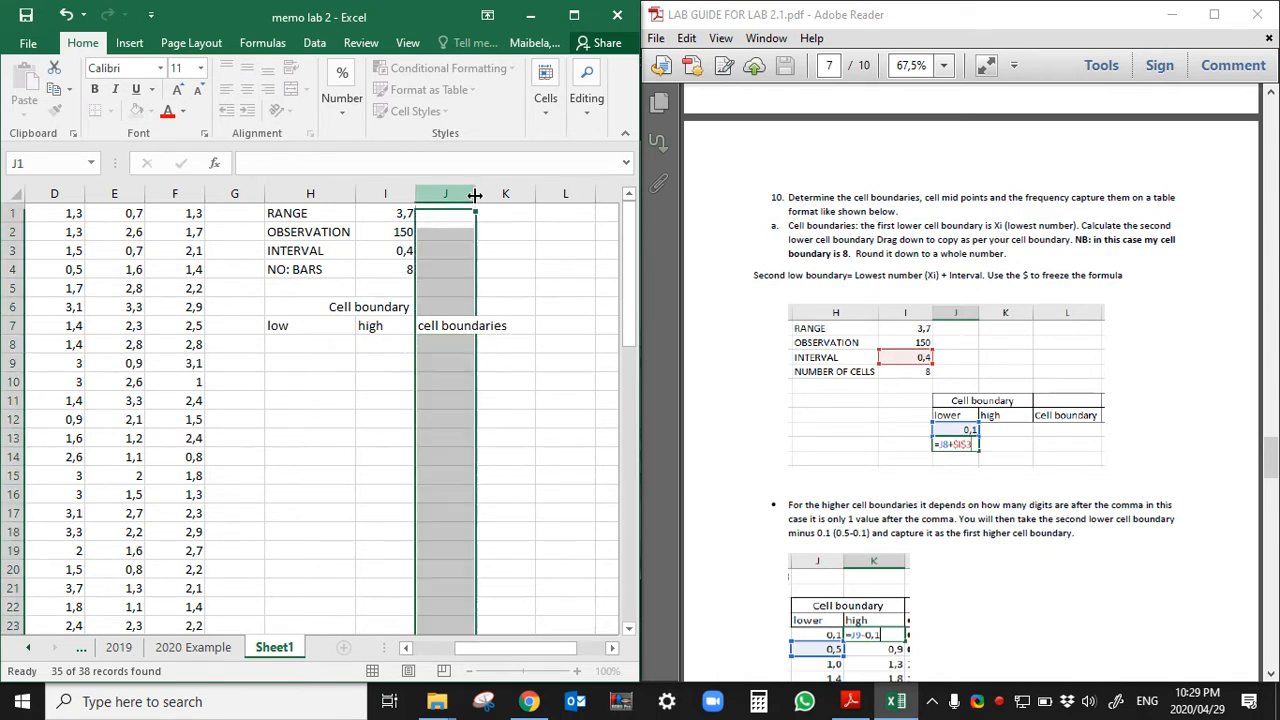
pyautogui.click(486, 421)
# Step: Link the first low boundary in H8 to the lowest data value with the formula =A28
pyautogui.click(289, 340)
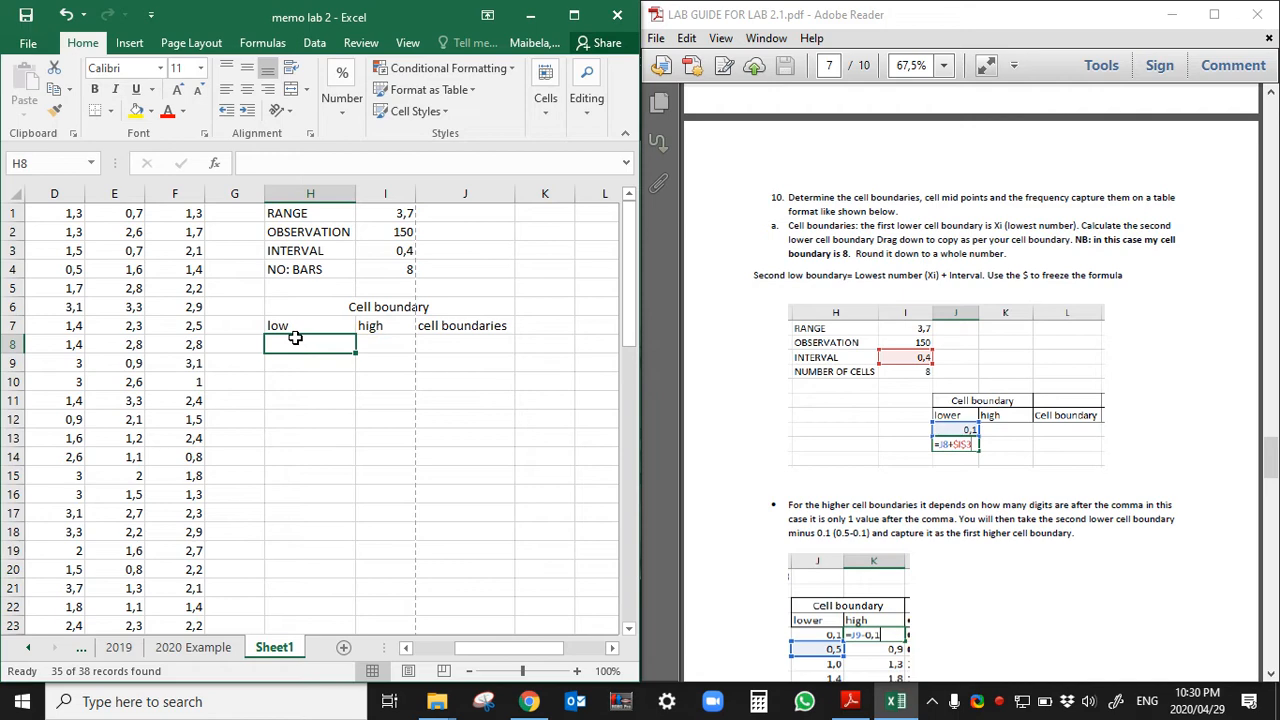
pyautogui.write('=')
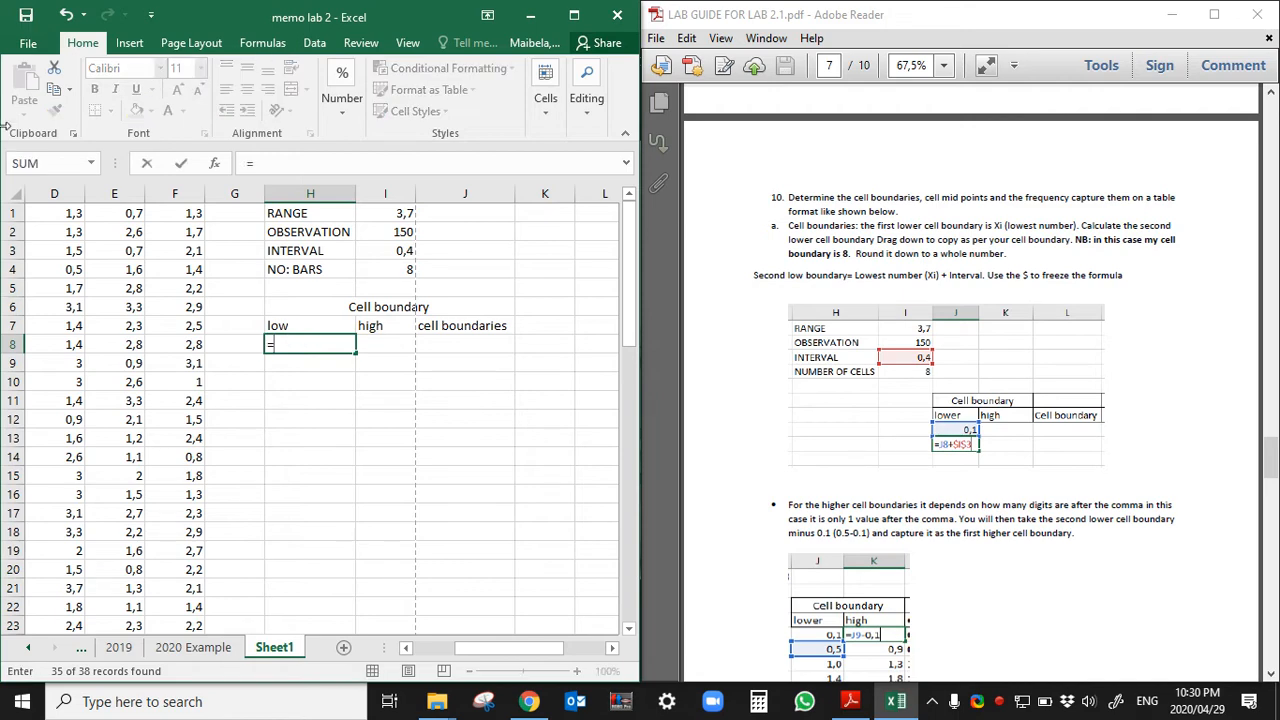
pyautogui.scroll(-5, 161, 547)
pyautogui.scroll(3, 161, 547)
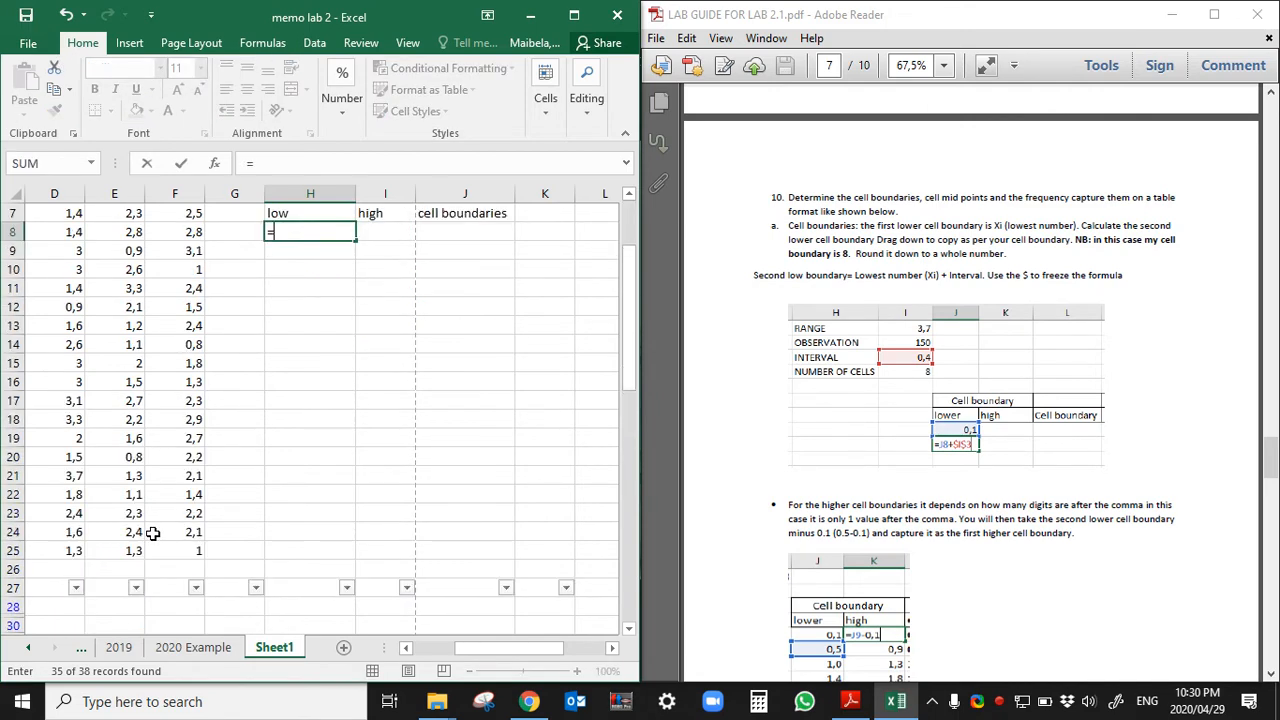
pyautogui.scroll(-2, 158, 565)
pyautogui.moveTo(535, 660); pyautogui.dragTo(583, 660)
pyautogui.click(74, 494)
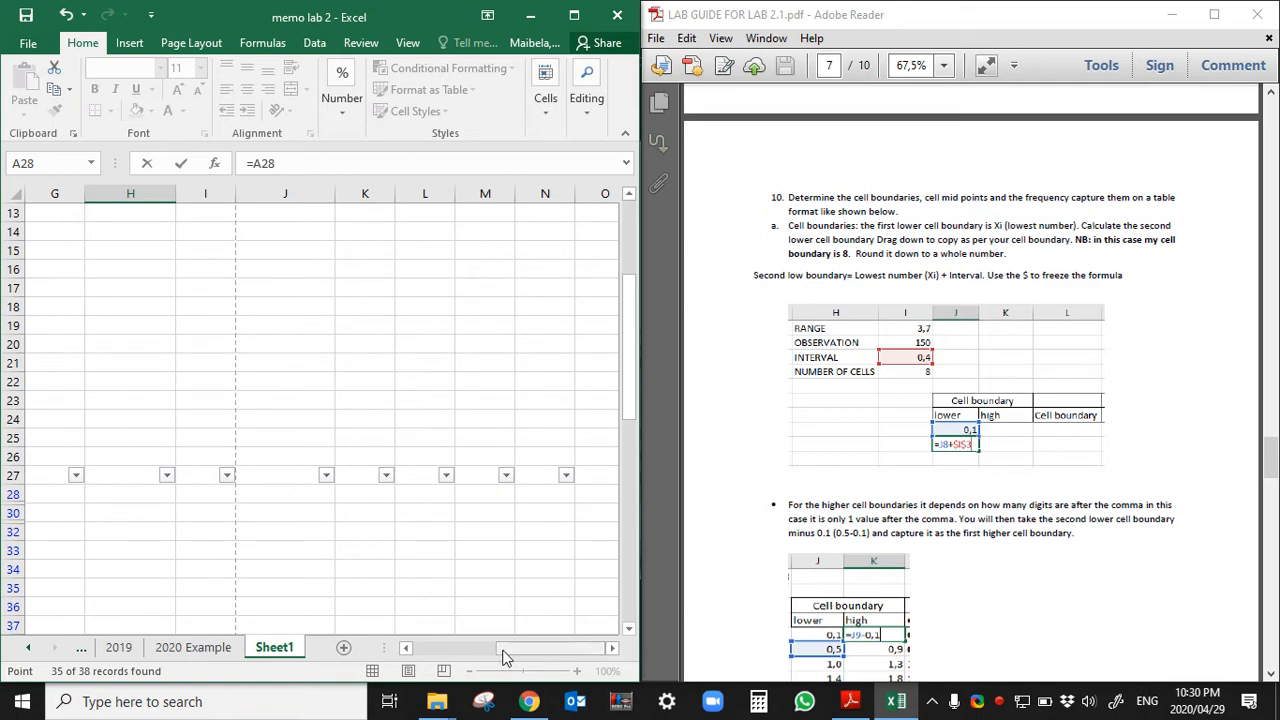
pyautogui.moveTo(503, 648); pyautogui.dragTo(461, 648)
pyautogui.scroll(4, 479, 593)
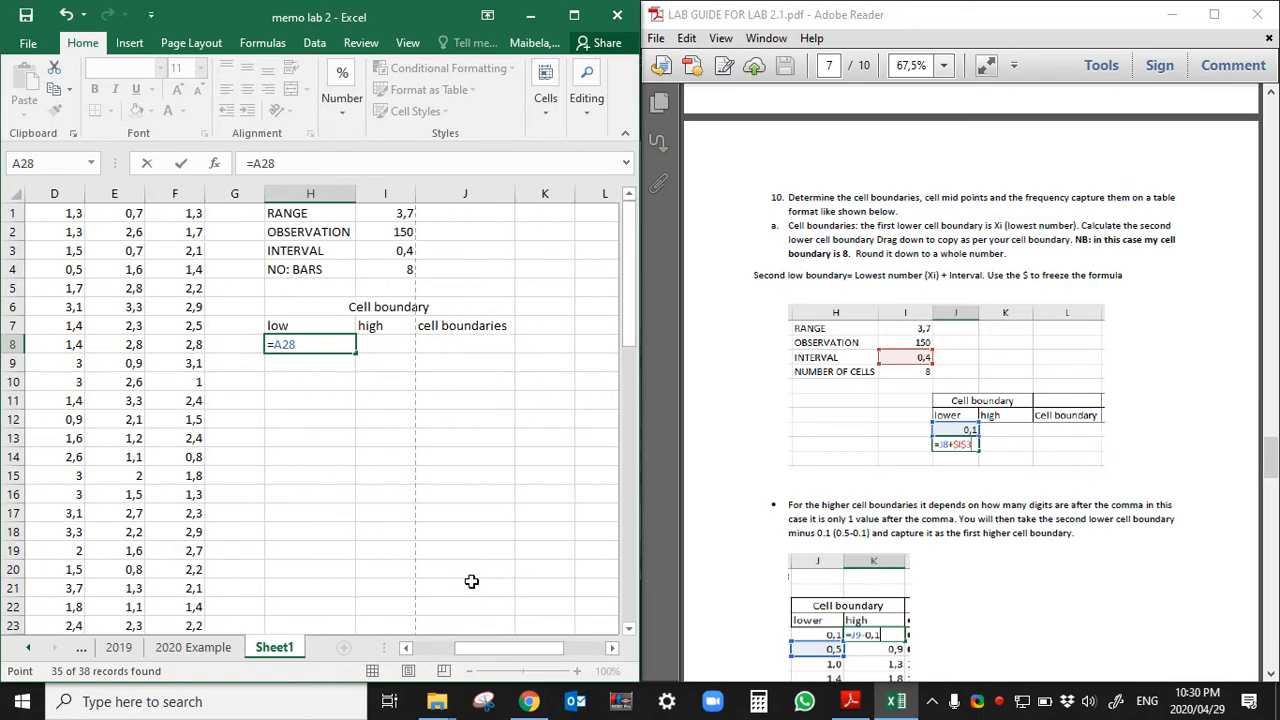
pyautogui.press('Return')
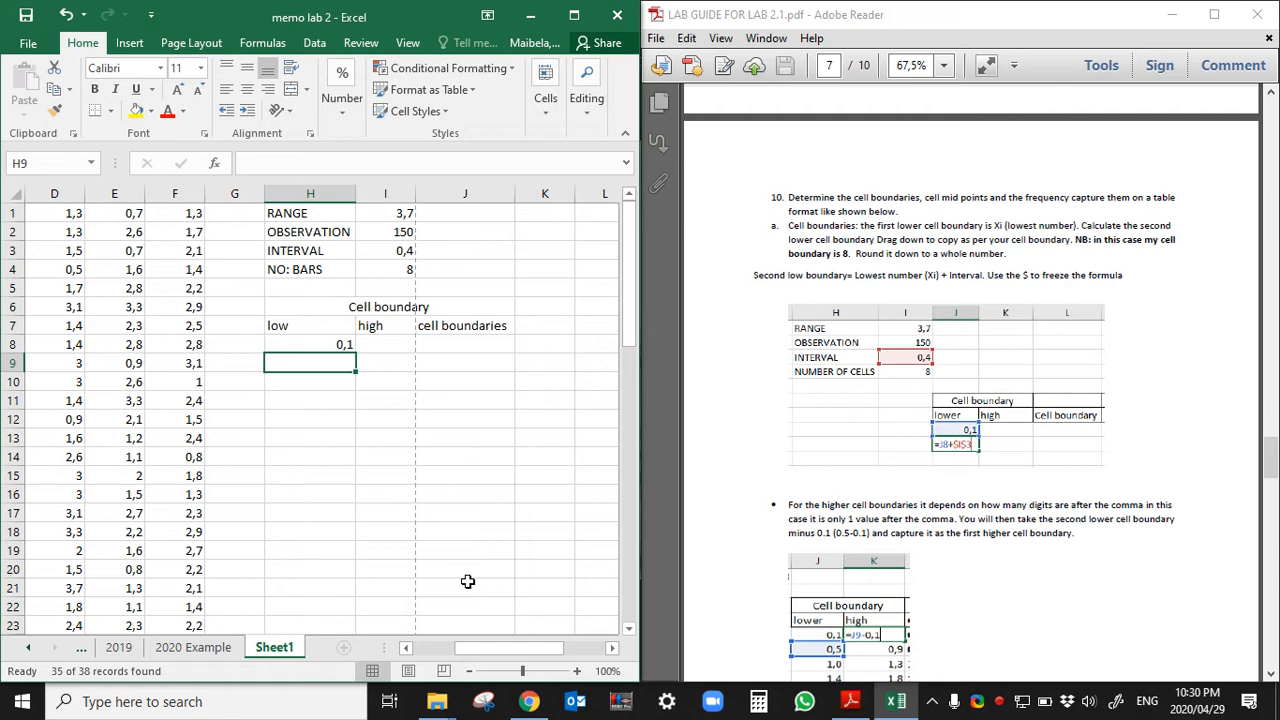
# Step: Calculate the second low boundary in H9 with =H8+$I$3, keeping the interval reference absolute
pyautogui.click(1032, 601)
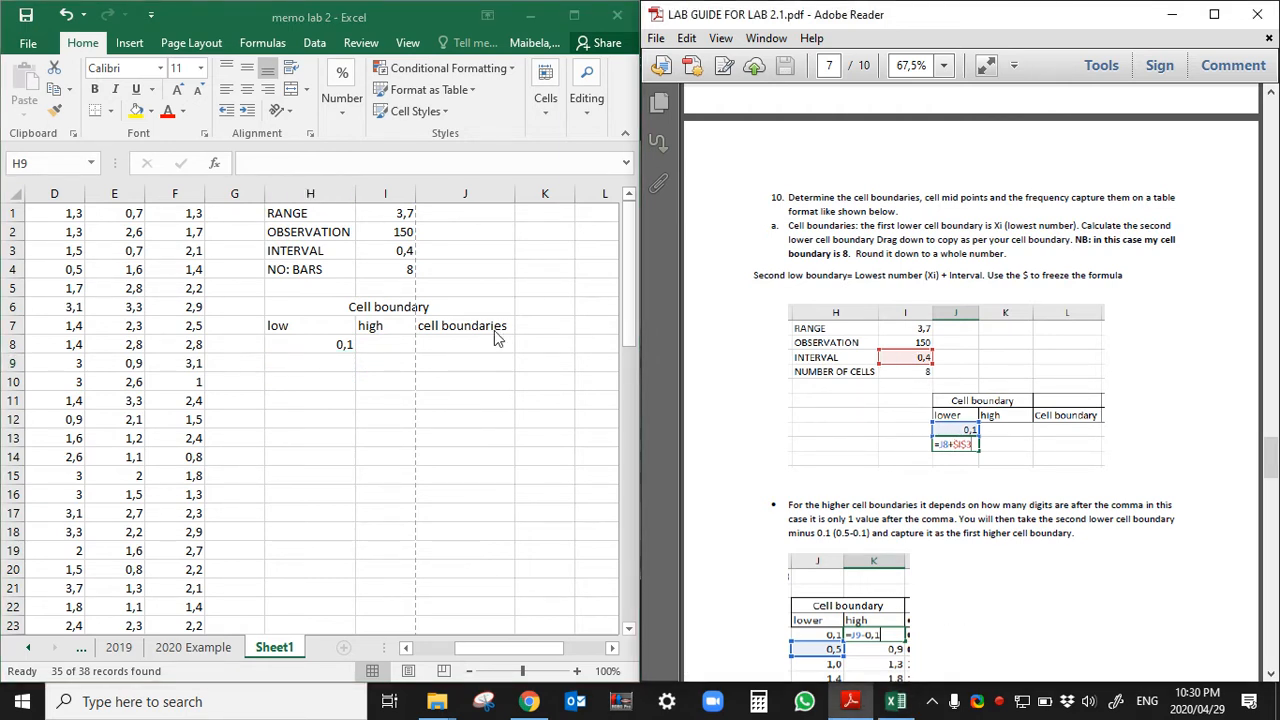
pyautogui.click(328, 360)
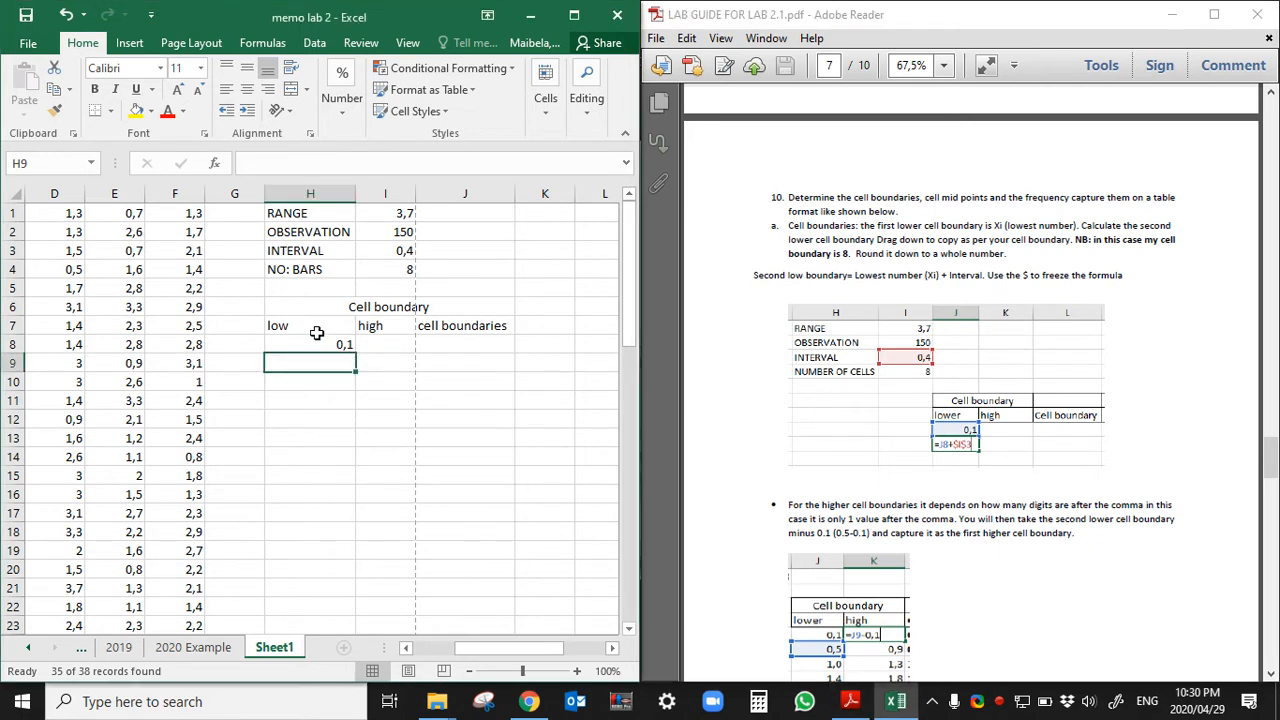
pyautogui.write('=')
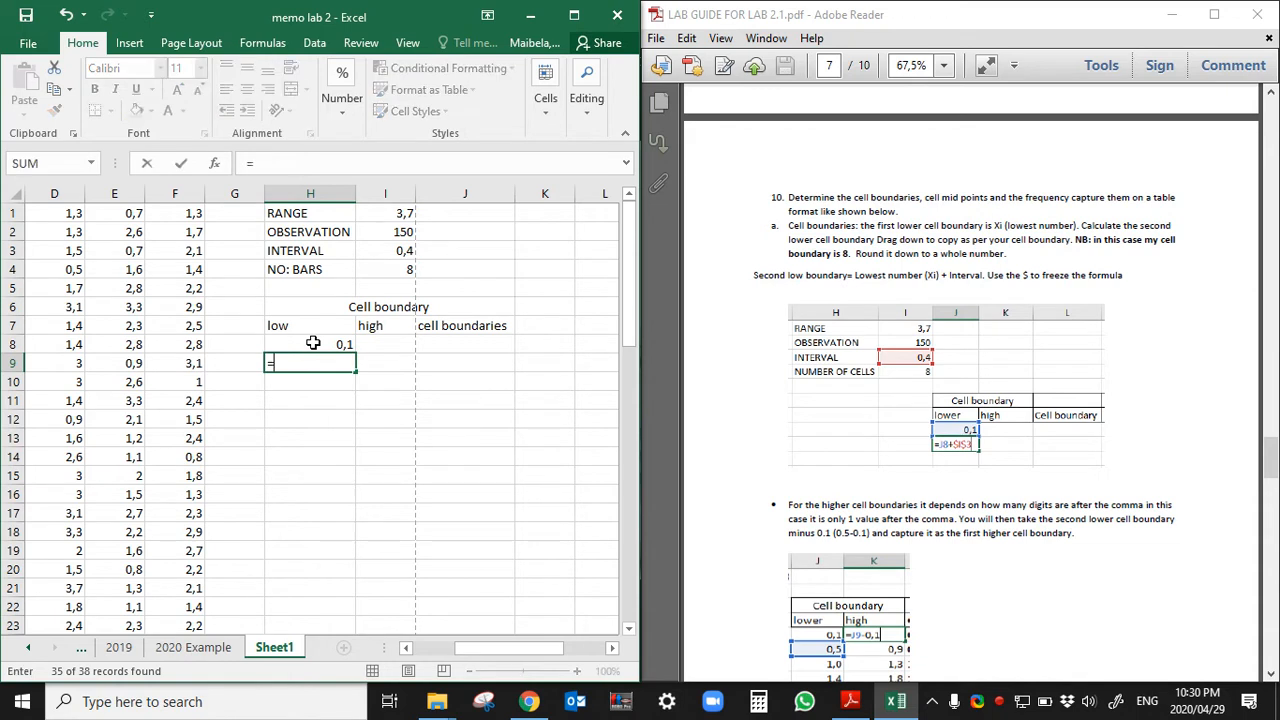
pyautogui.click(313, 343)
pyautogui.write('+')
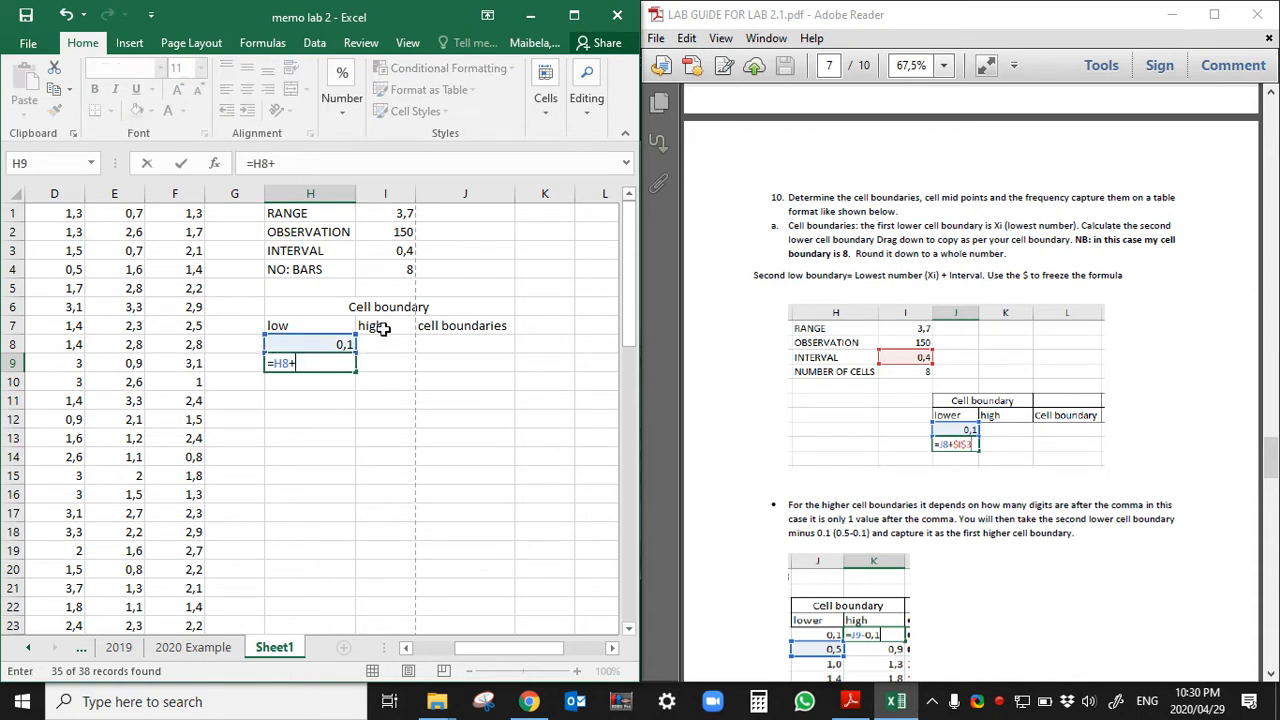
pyautogui.click(395, 252)
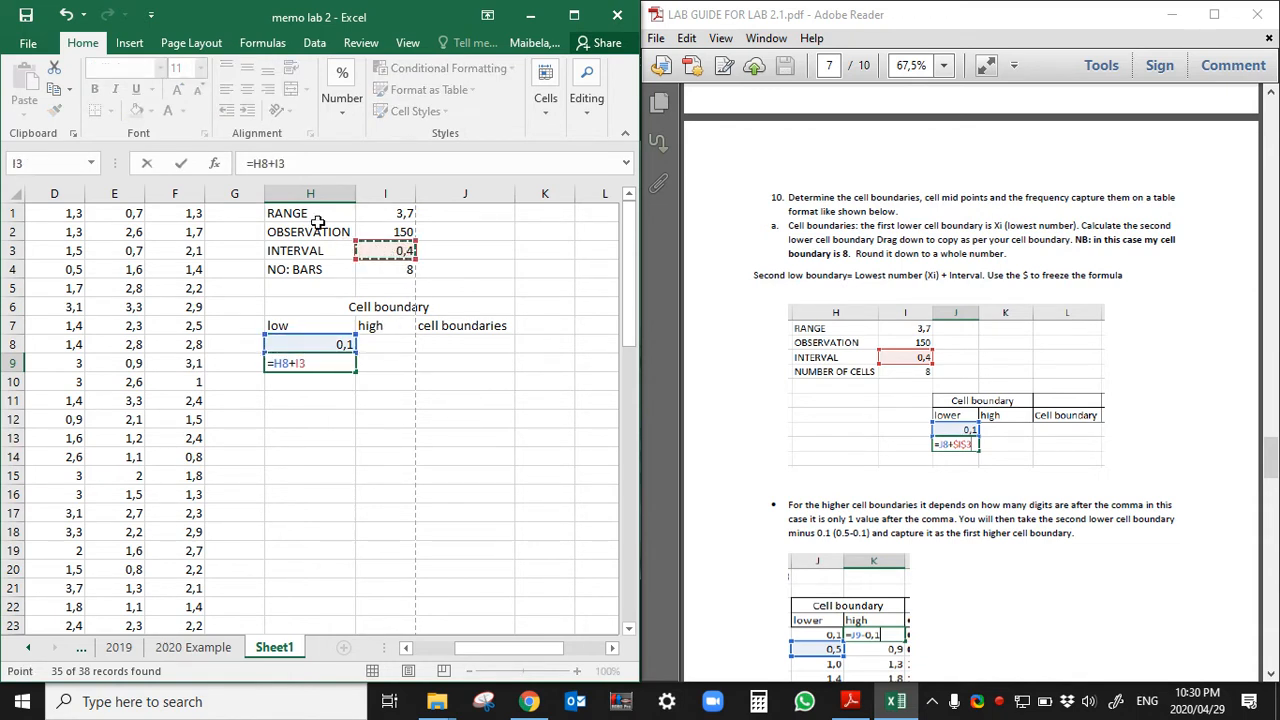
pyautogui.click(266, 163)
pyautogui.write('$I')
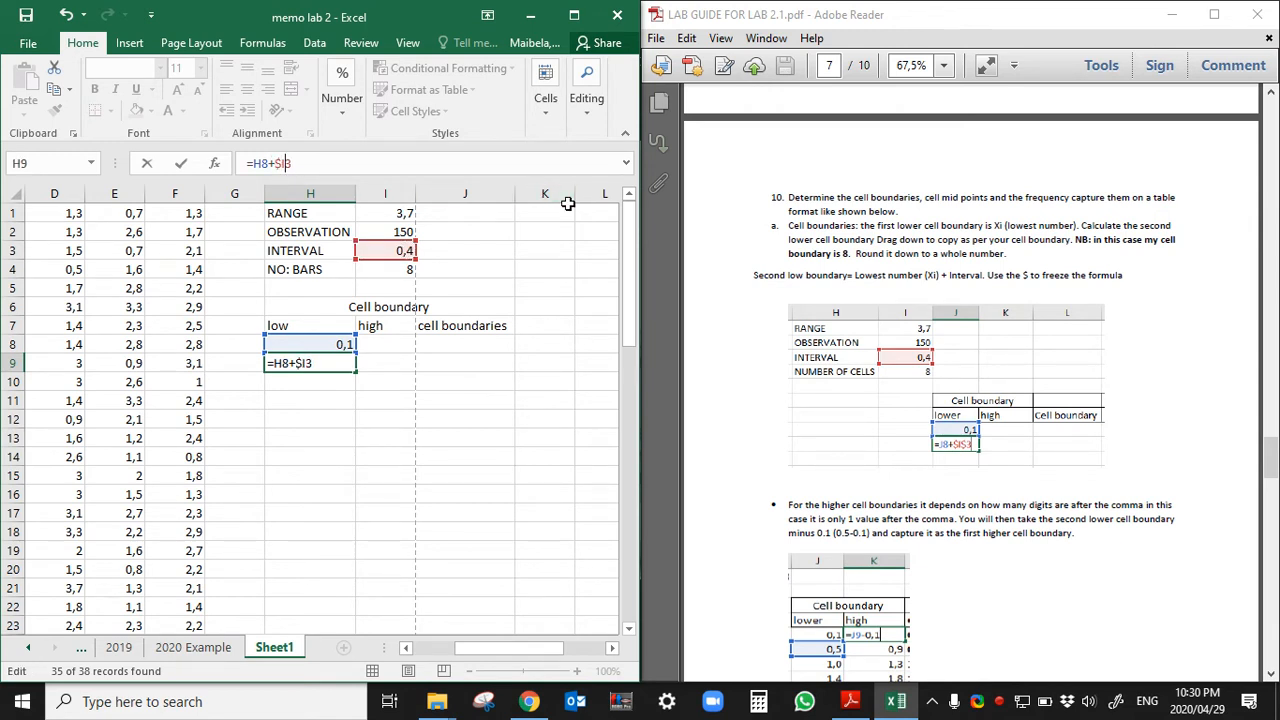
pyautogui.write('$')
pyautogui.press('Return')
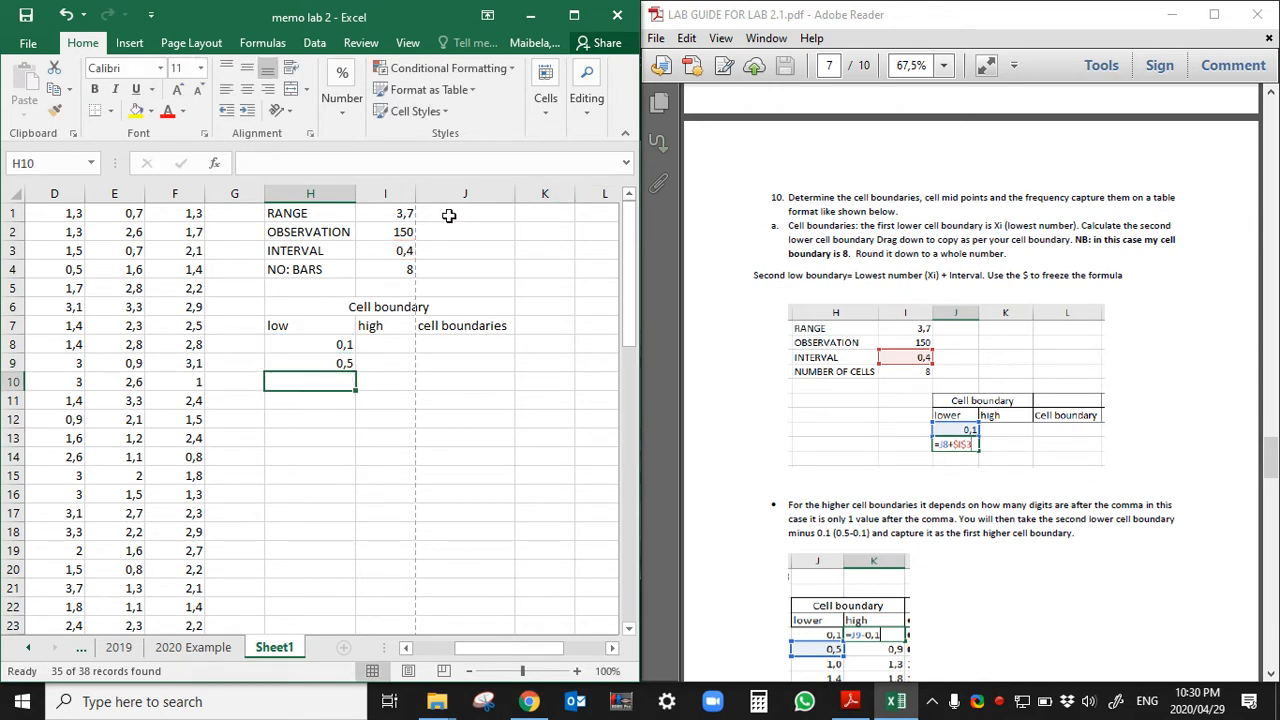
# Step: Fill the low boundary formula from H9 down to H15 and check the values in H8:H15
pyautogui.click(343, 363)
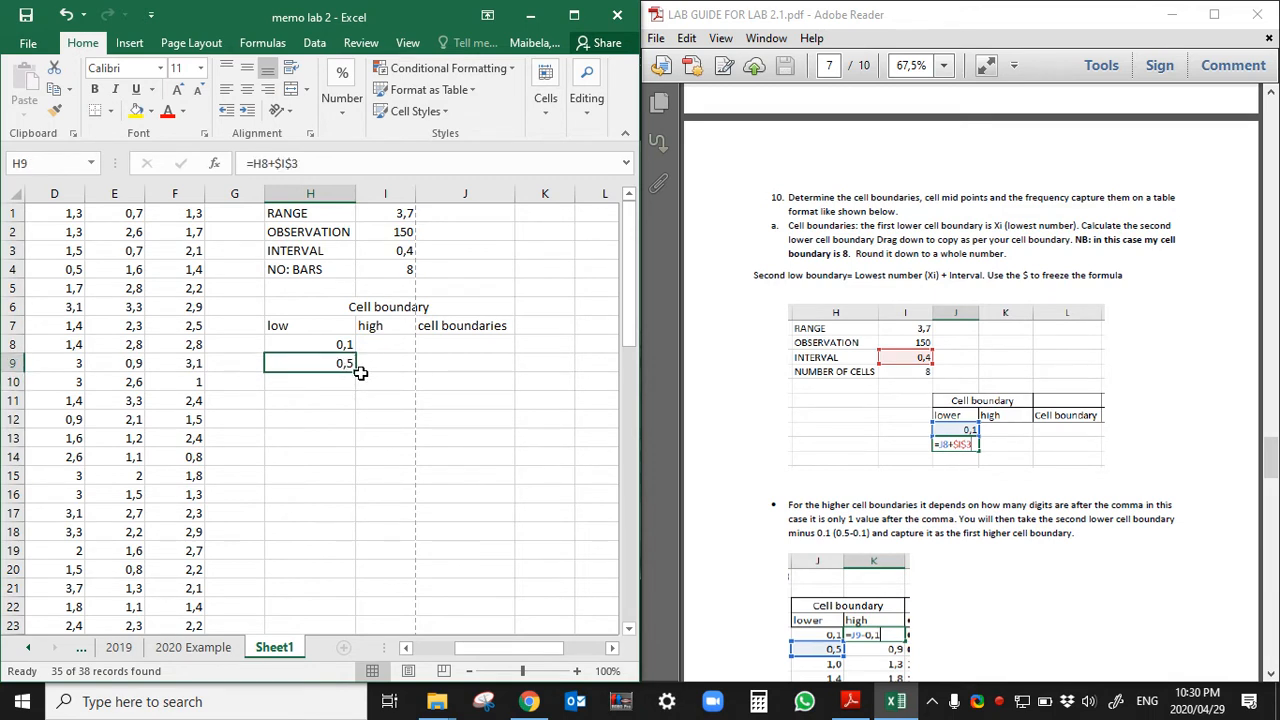
pyautogui.moveTo(357, 371); pyautogui.dragTo(350, 464)
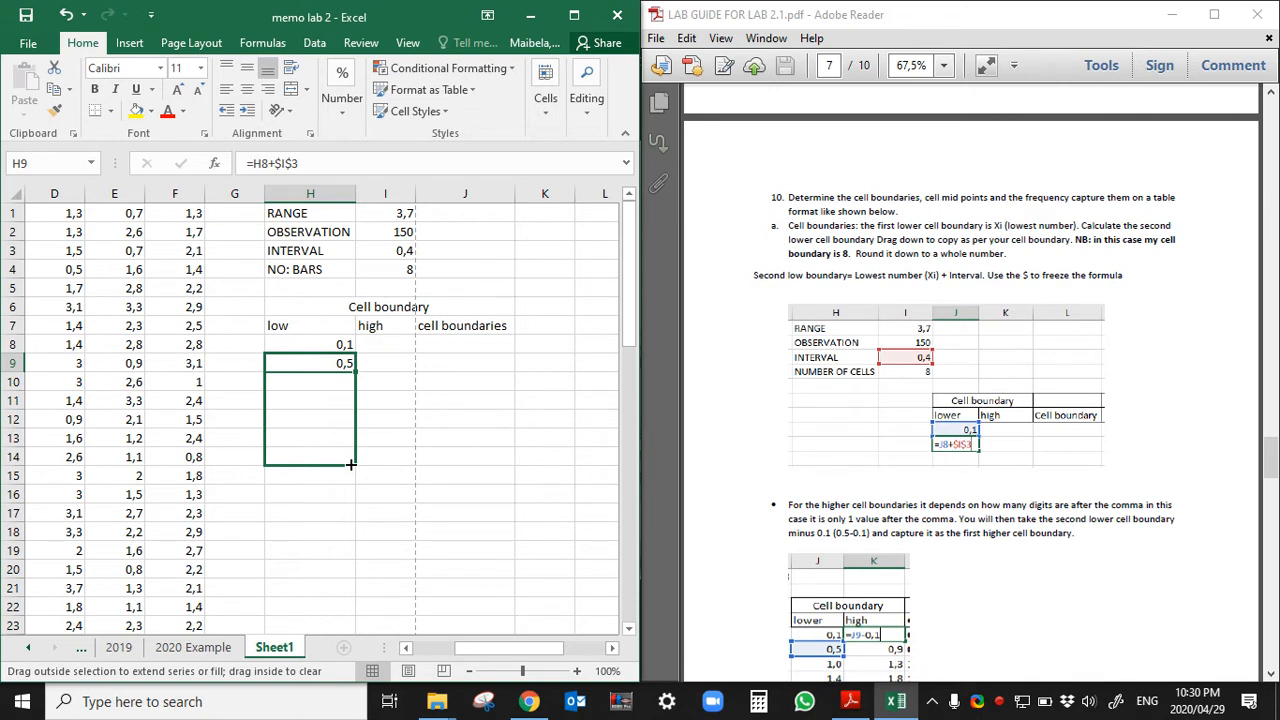
pyautogui.moveTo(350, 464); pyautogui.dragTo(351, 484)
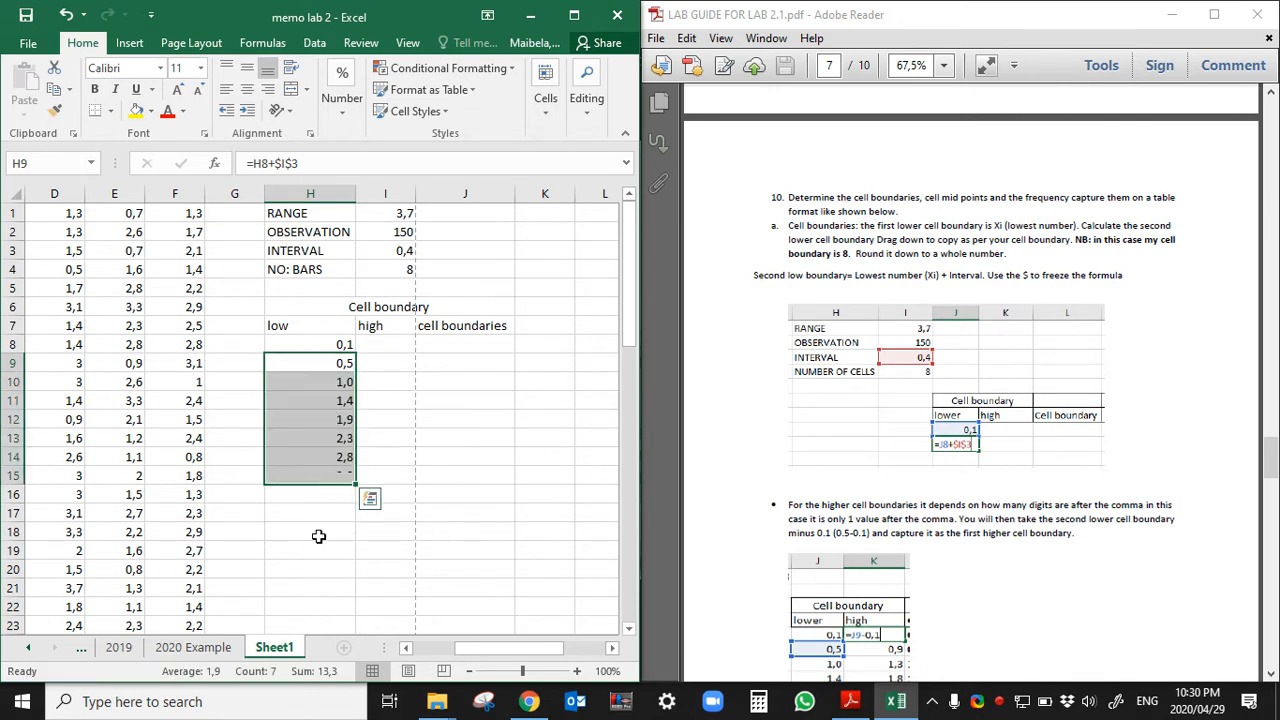
pyautogui.click(314, 508)
pyautogui.moveTo(318, 344); pyautogui.dragTo(322, 482)
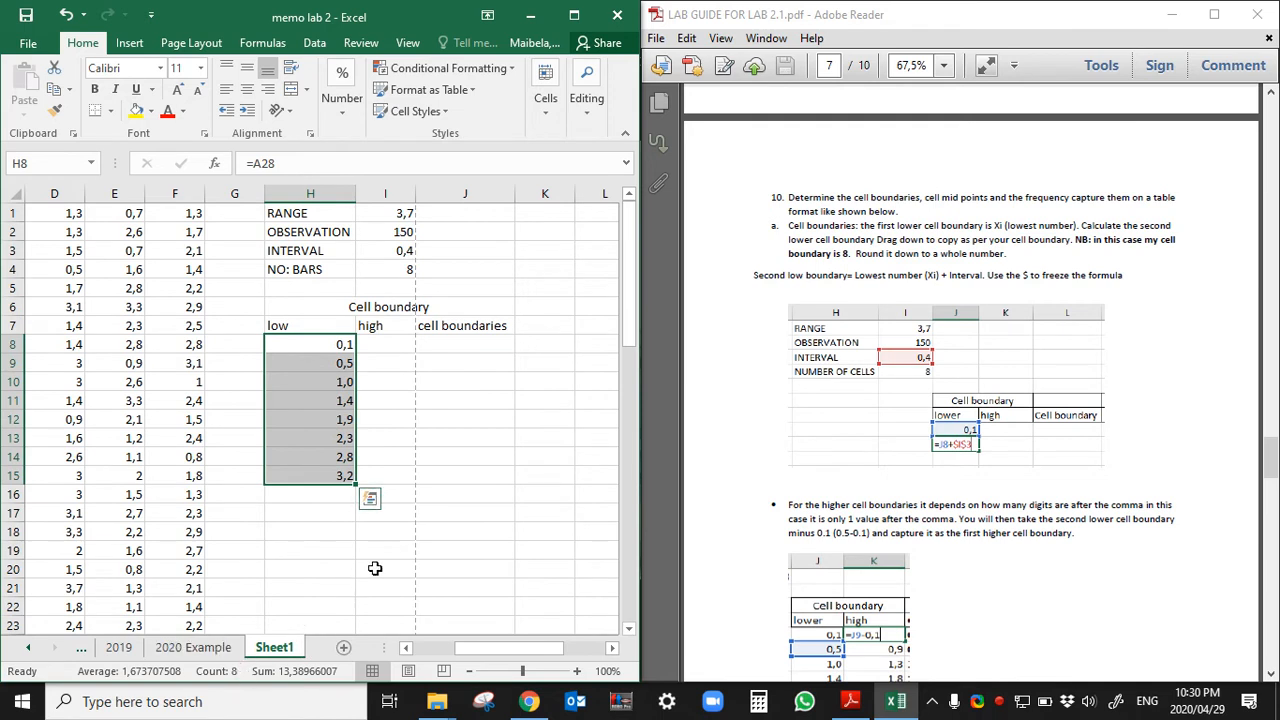
pyautogui.click(545, 475)
# Step: Consult the example histogram on the guide's first page, then enter =H9-0,1 in I8 and fill it down to I15
pyautogui.click(384, 328)
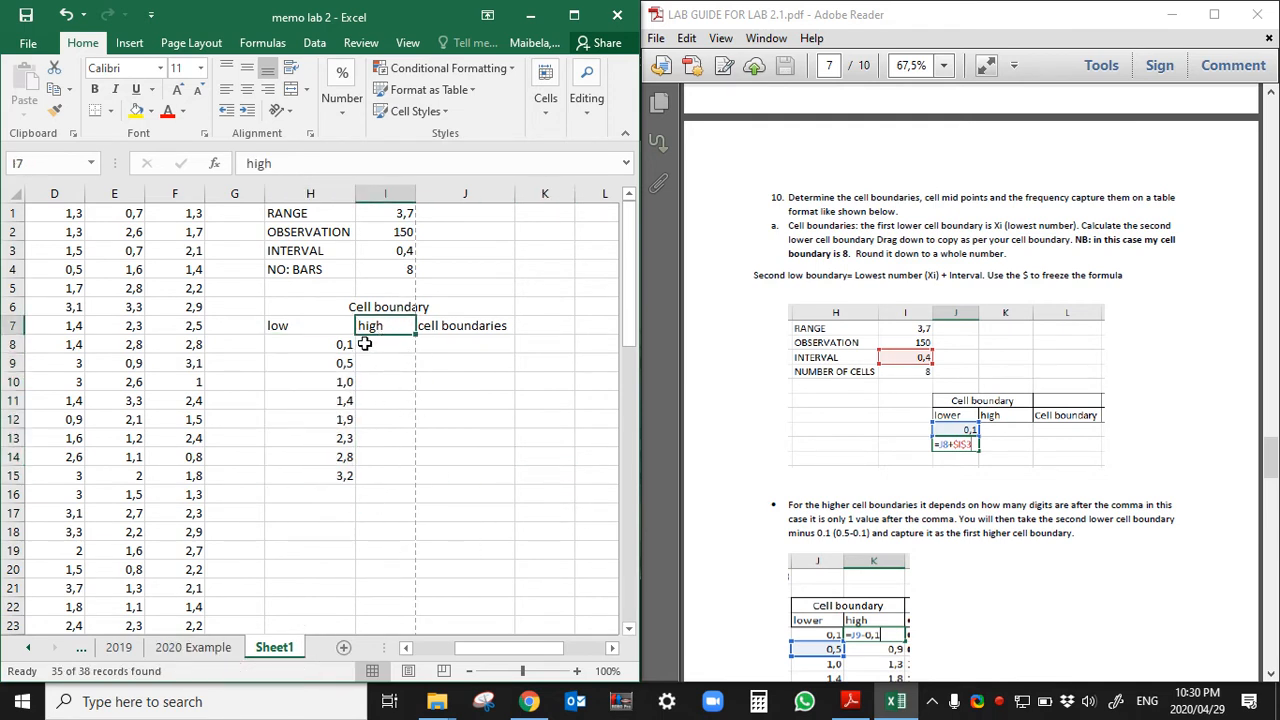
pyautogui.click(367, 344)
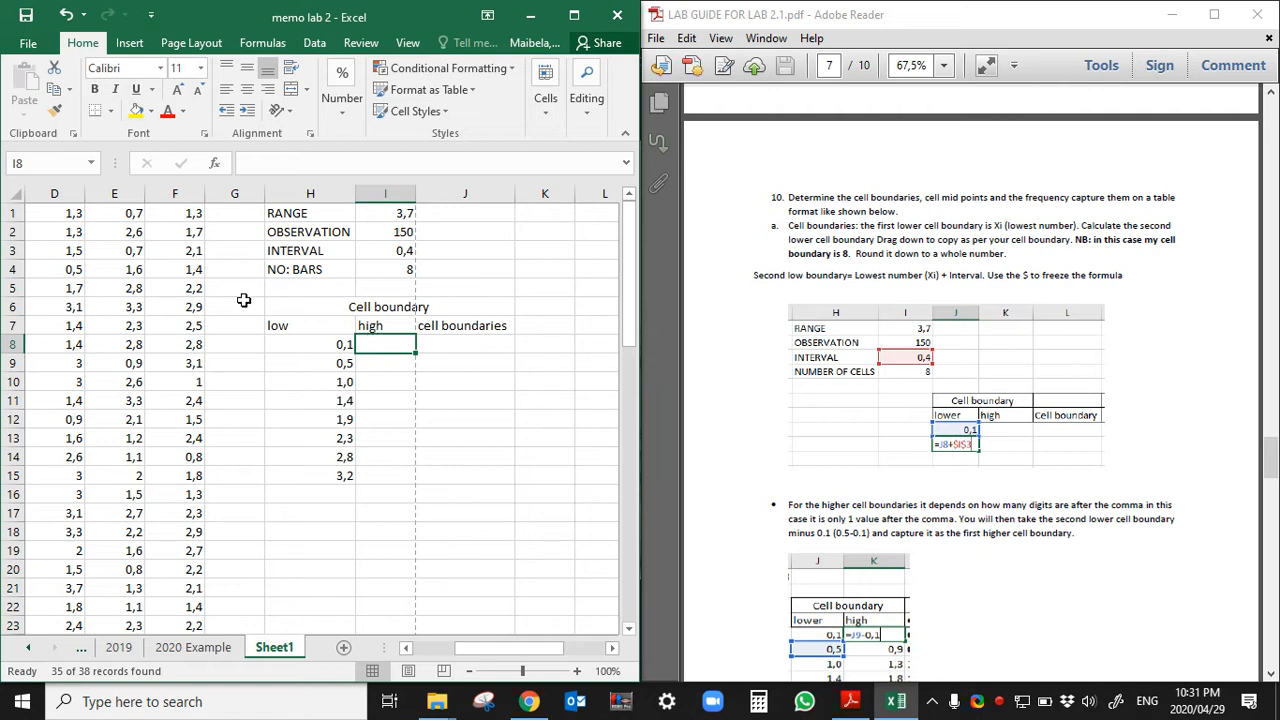
pyautogui.moveTo(1268, 458); pyautogui.dragTo(1273, 124)
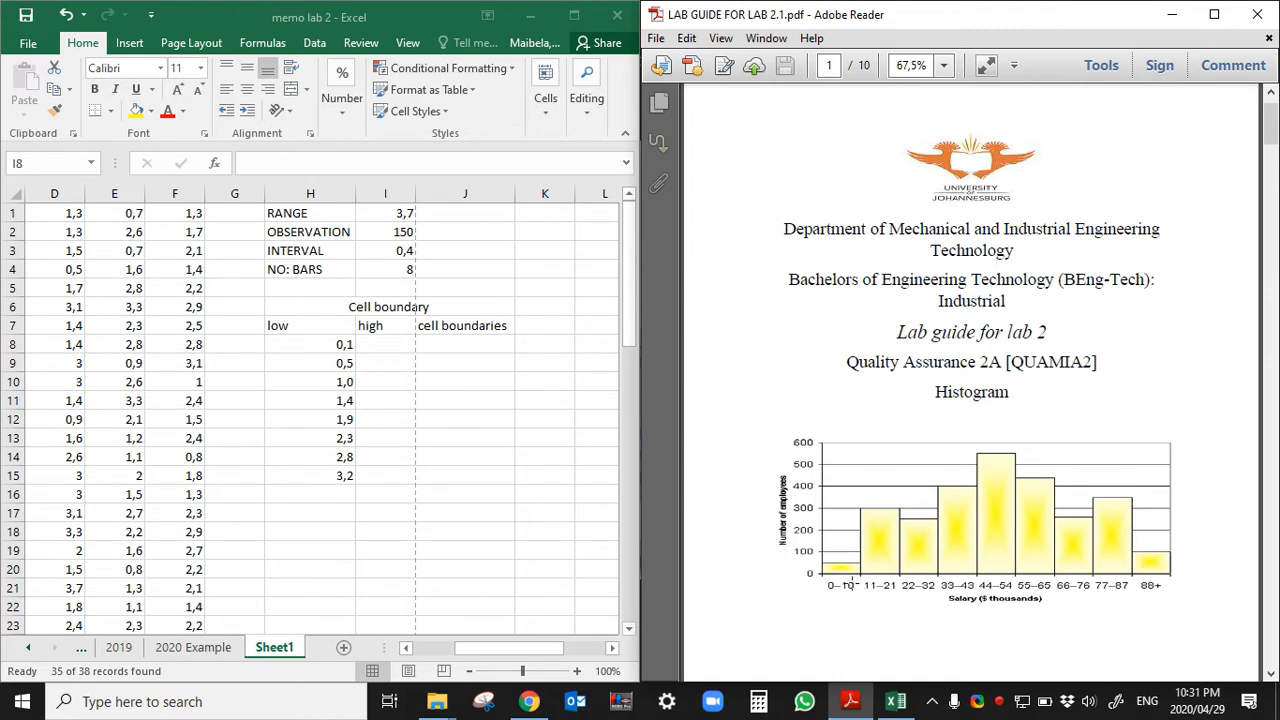
pyautogui.click(387, 354)
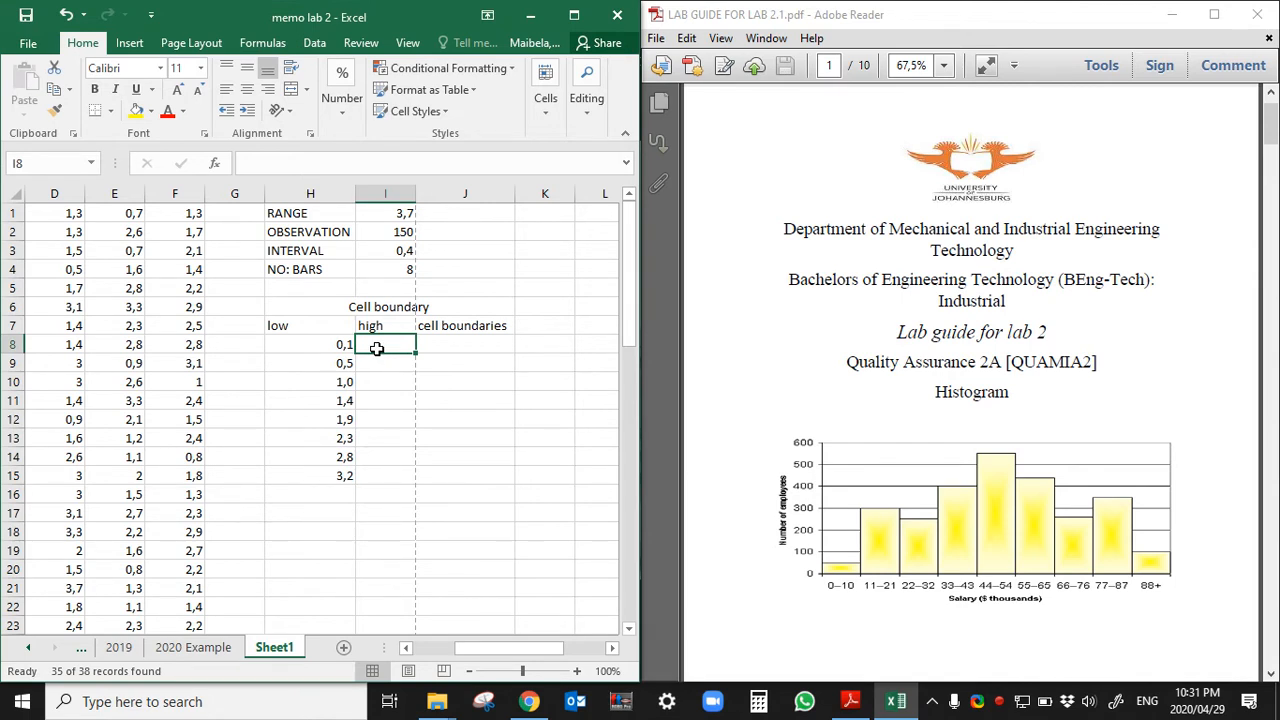
pyautogui.write('=')
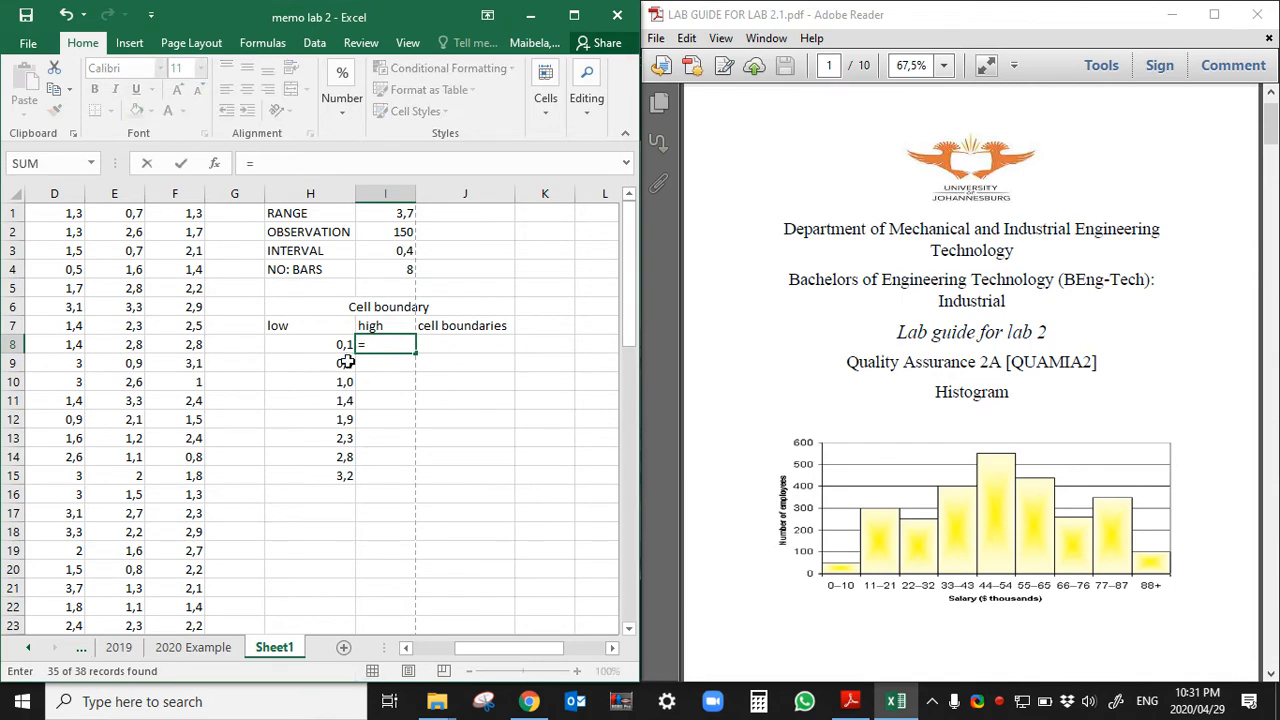
pyautogui.click(342, 362)
pyautogui.write('-0,1')
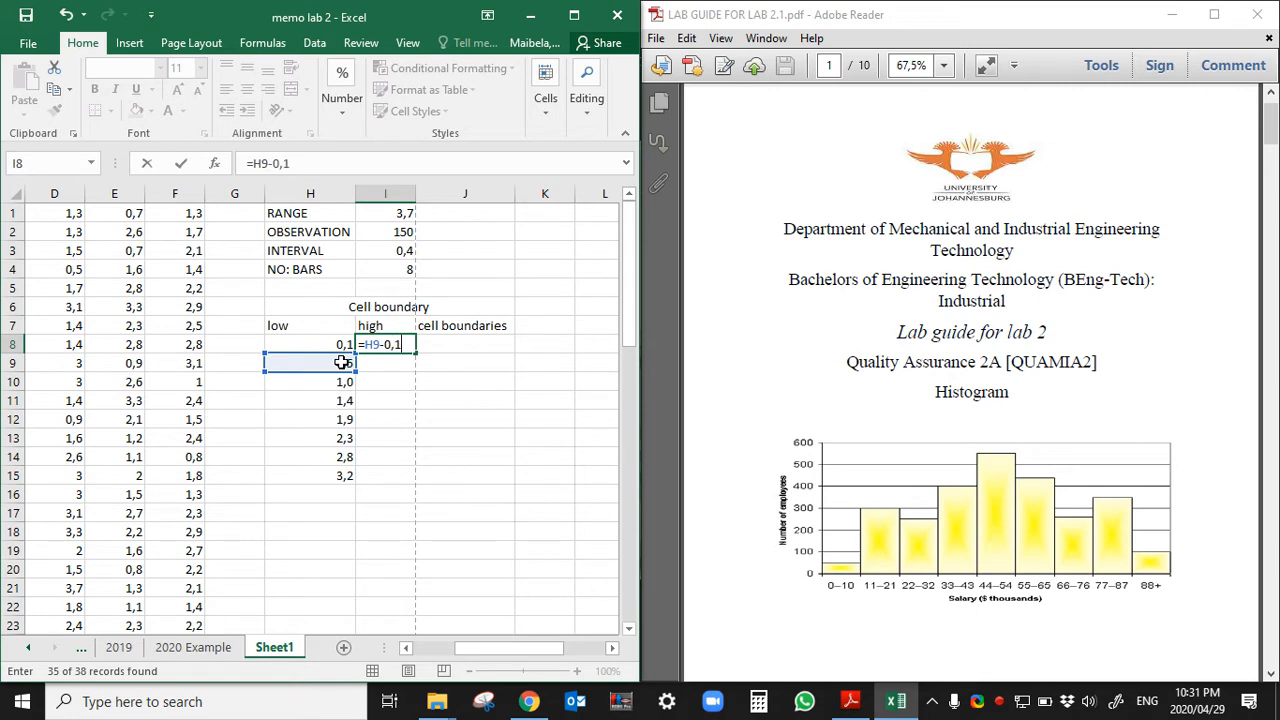
pyautogui.press('Return')
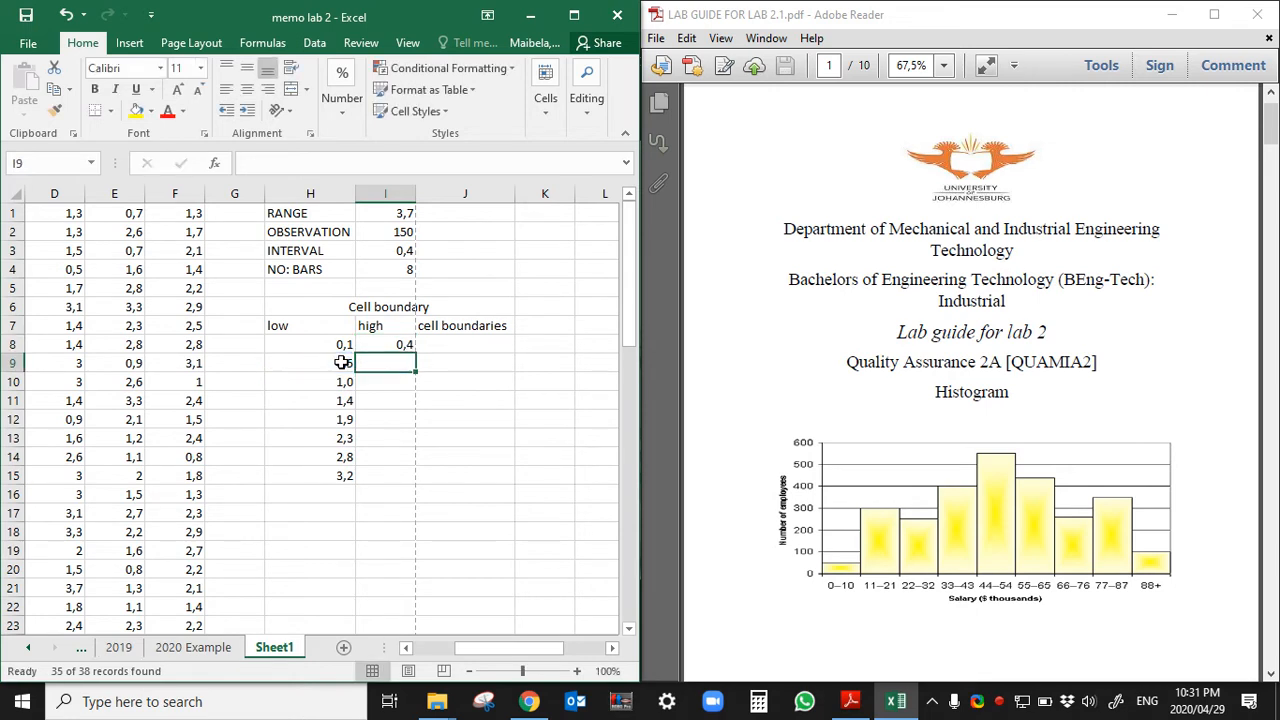
pyautogui.click(408, 346)
pyautogui.moveTo(414, 350); pyautogui.dragTo(414, 478)
# Step: Replace the last high boundary in I15 with a link to the maximum value, =C28
pyautogui.click(405, 475)
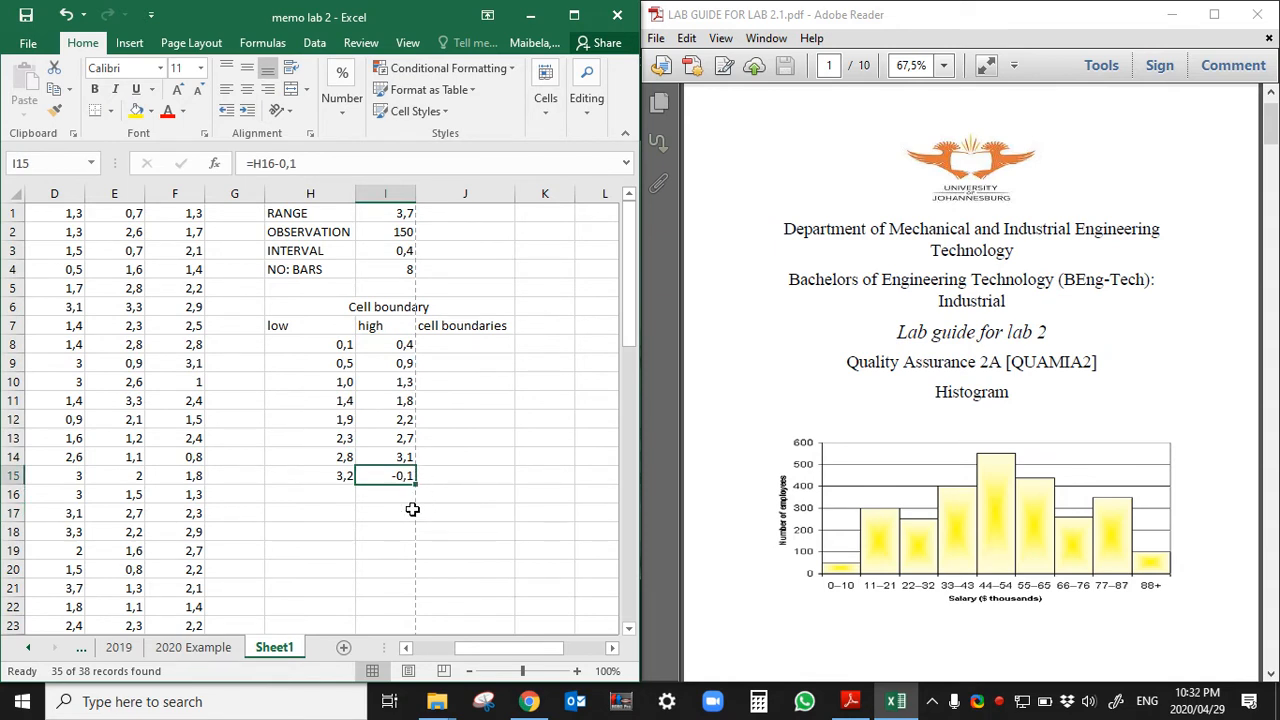
pyautogui.write('=')
pyautogui.moveTo(462, 657); pyautogui.dragTo(425, 657)
pyautogui.scroll(-7, 174, 574)
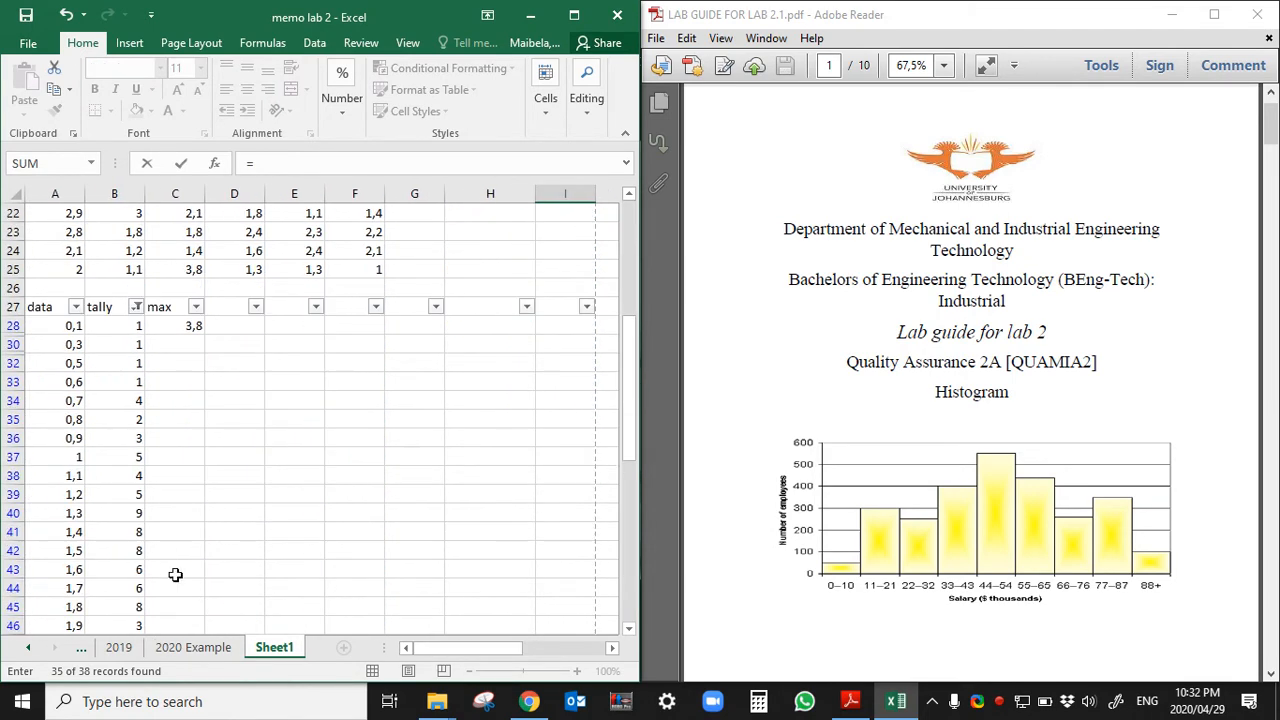
pyautogui.click(190, 322)
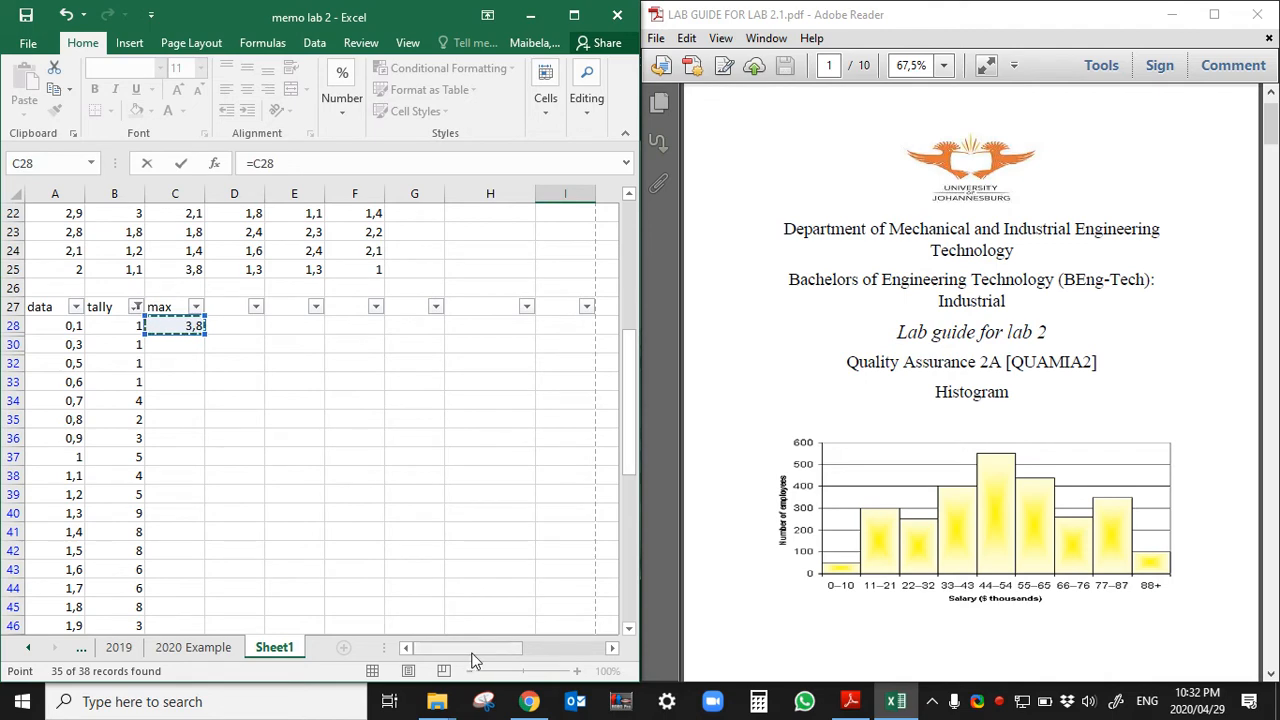
pyautogui.moveTo(474, 657); pyautogui.dragTo(526, 660)
pyautogui.scroll(7, 500, 615)
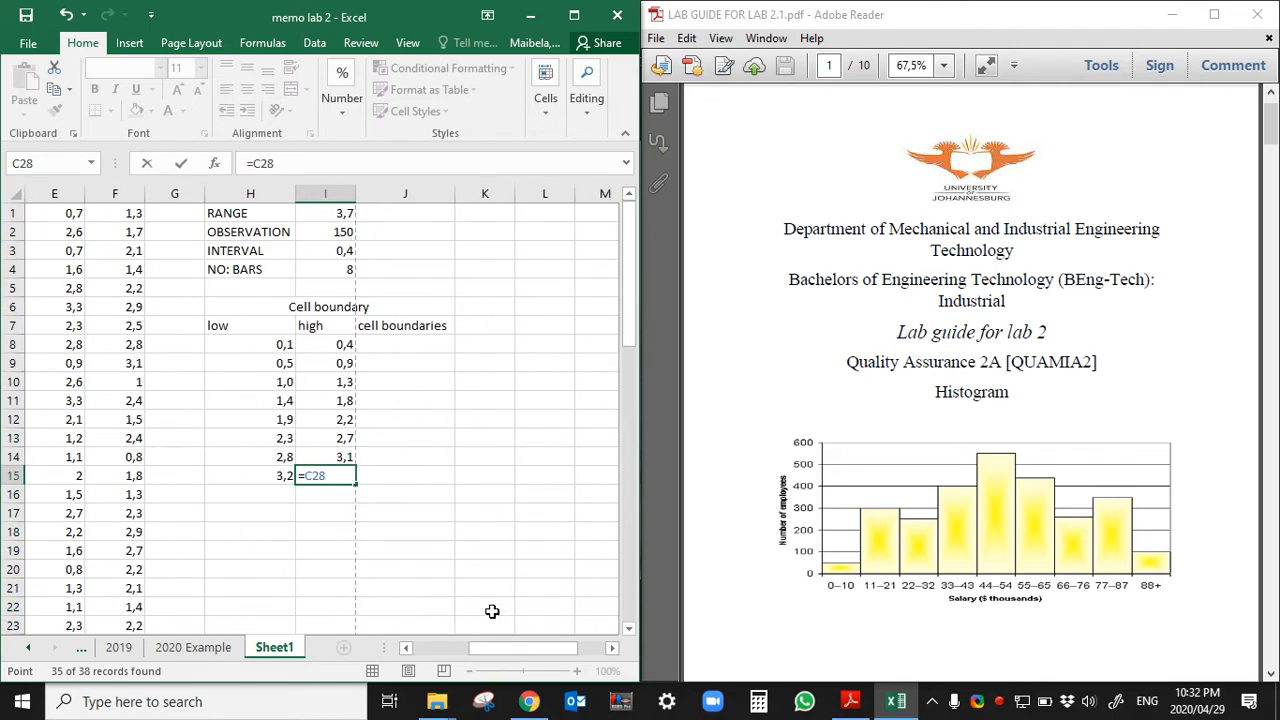
pyautogui.press('Return')
pyautogui.moveTo(485, 457); pyautogui.dragTo(485, 438)
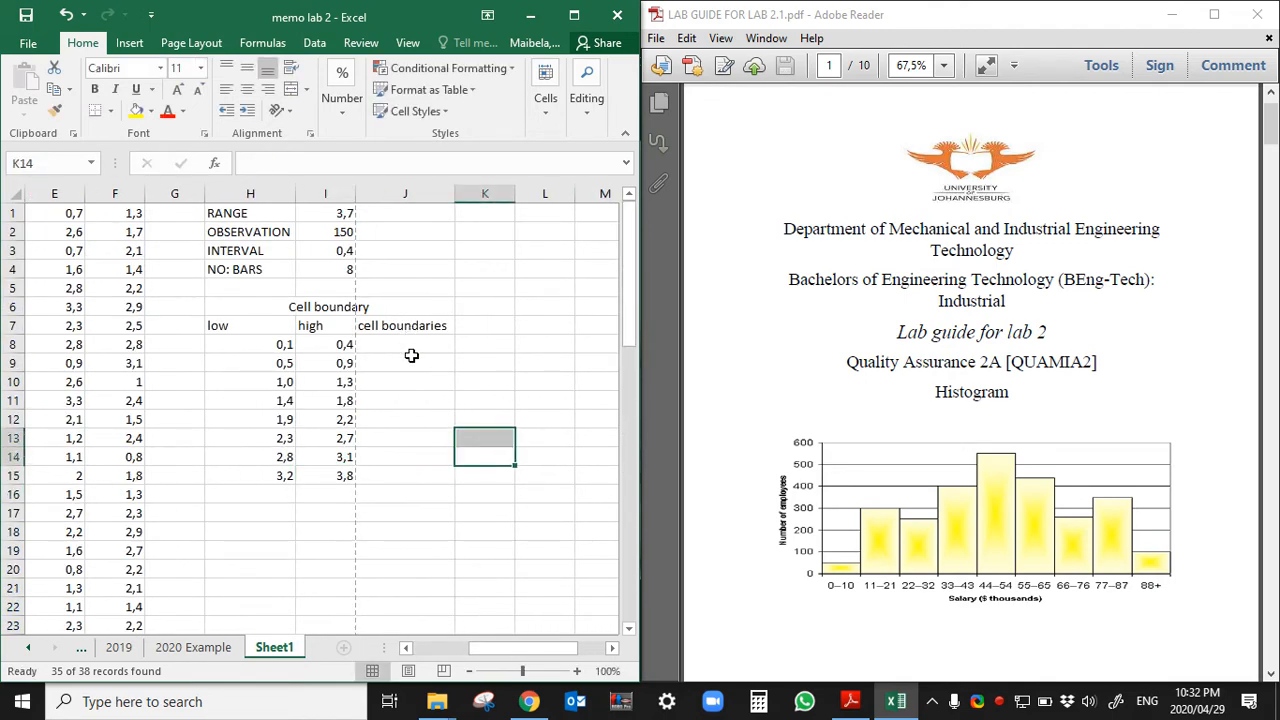
# Step: Enter the cell boundaries 0,1-0,4 in J8 and 0,5-0,9 in J9, accepting the Flash Fill suggestions down to J15
pyautogui.click(410, 342)
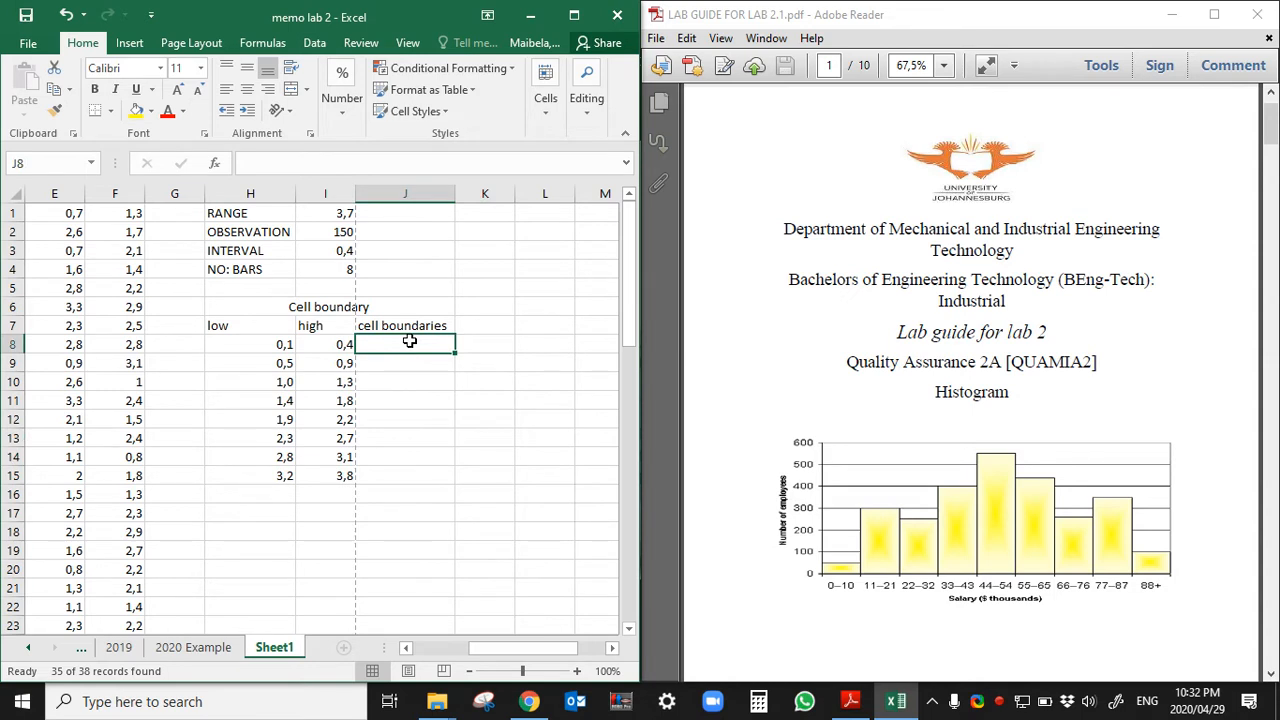
pyautogui.write('0,1')
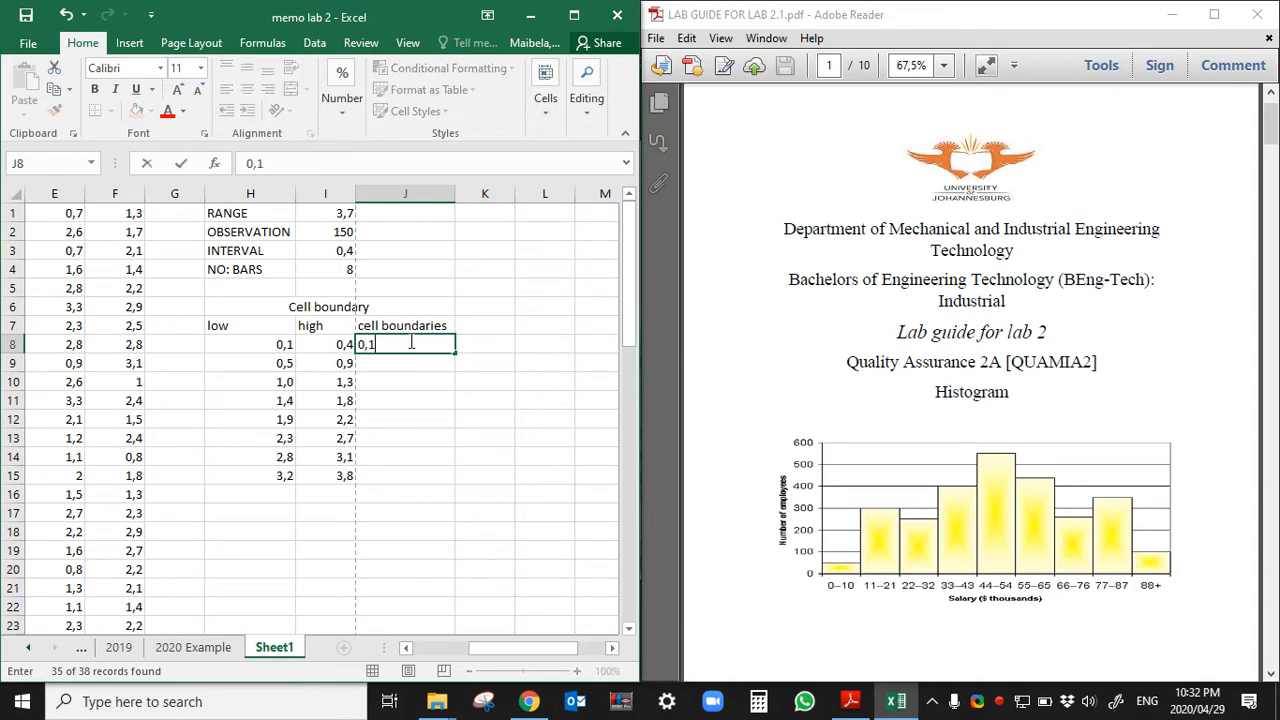
pyautogui.write('-0,4')
pyautogui.press('Return')
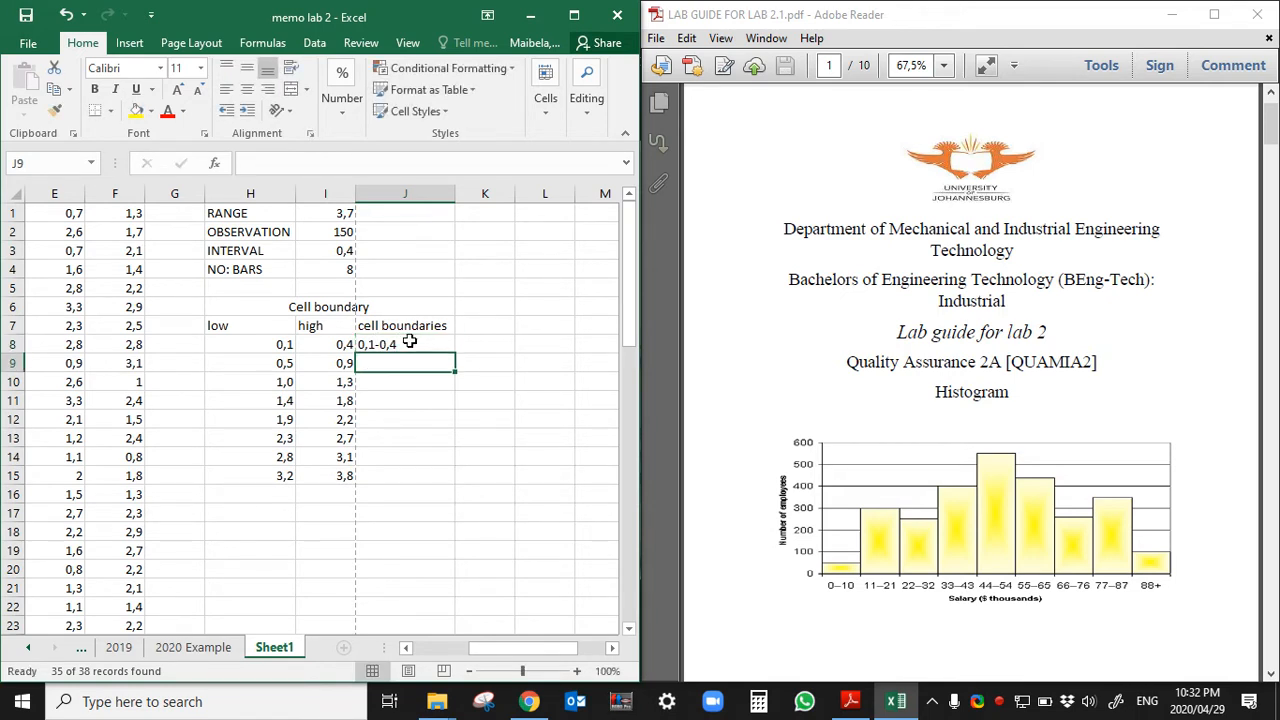
pyautogui.write('0,5-0,9')
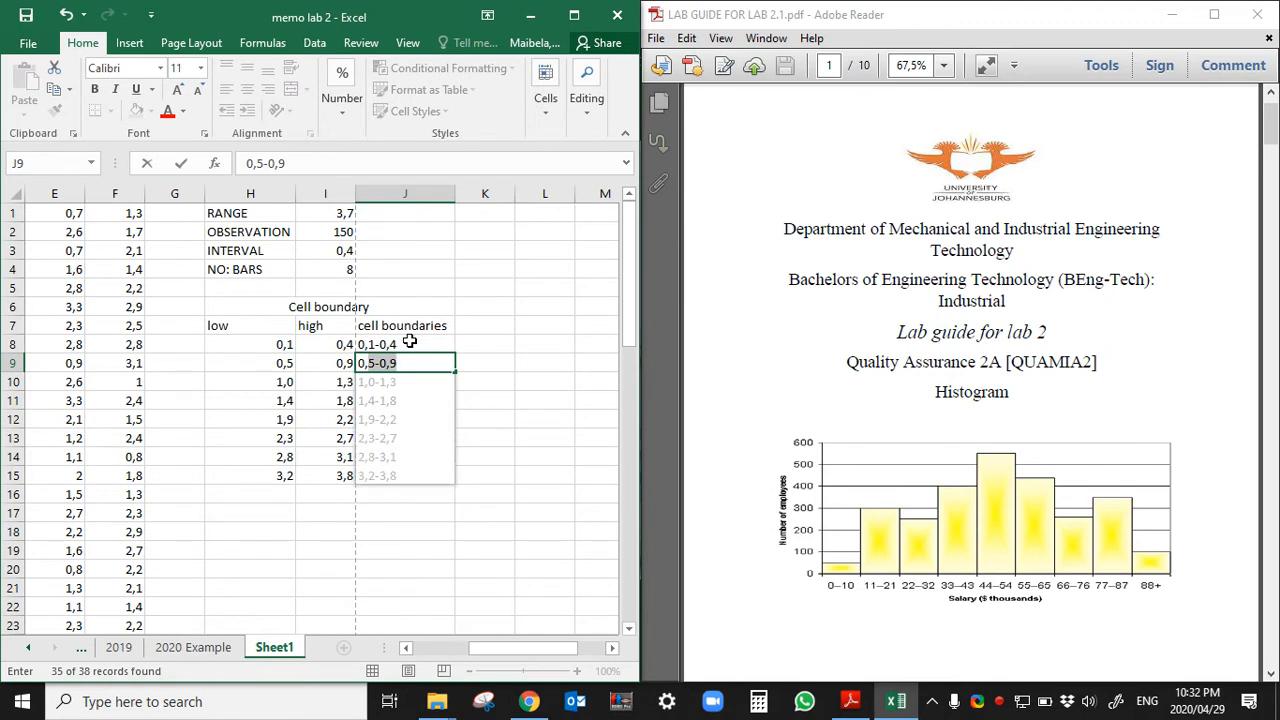
pyautogui.press('Return')
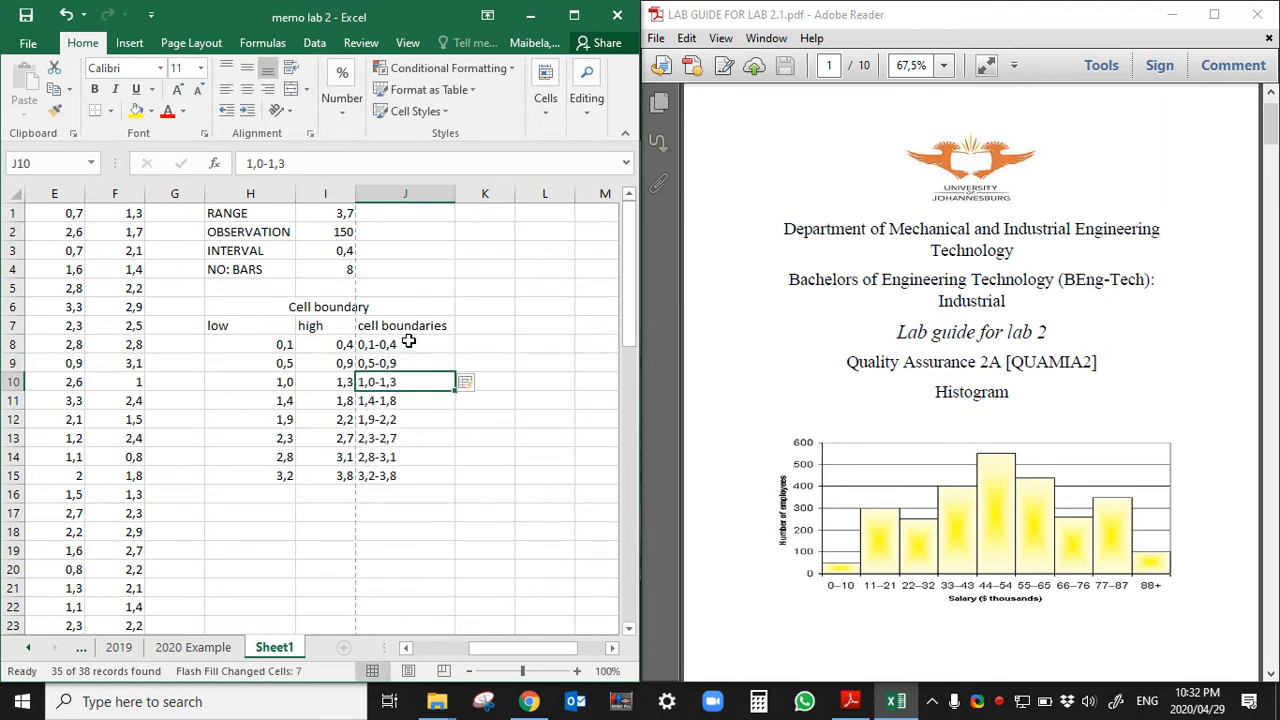
pyautogui.click(436, 497)
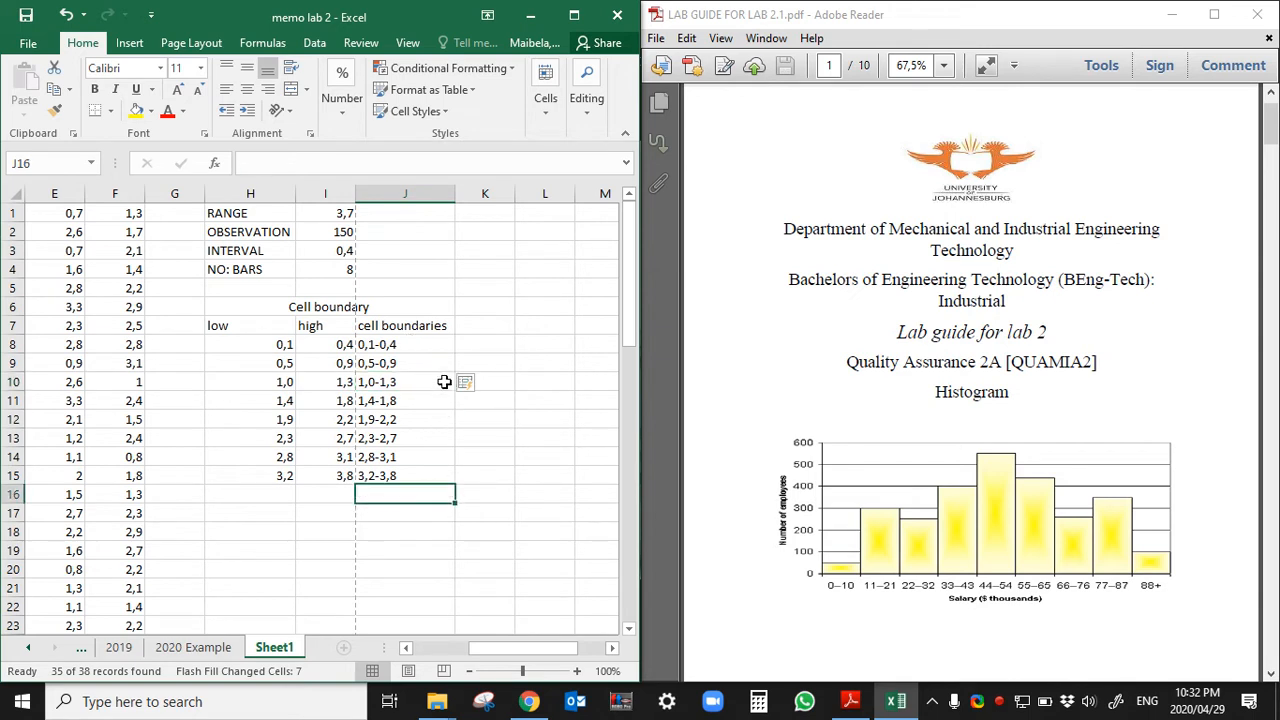
# Step: Add the header "midpoints" in K7 and autofit column K to its width
pyautogui.click(475, 343)
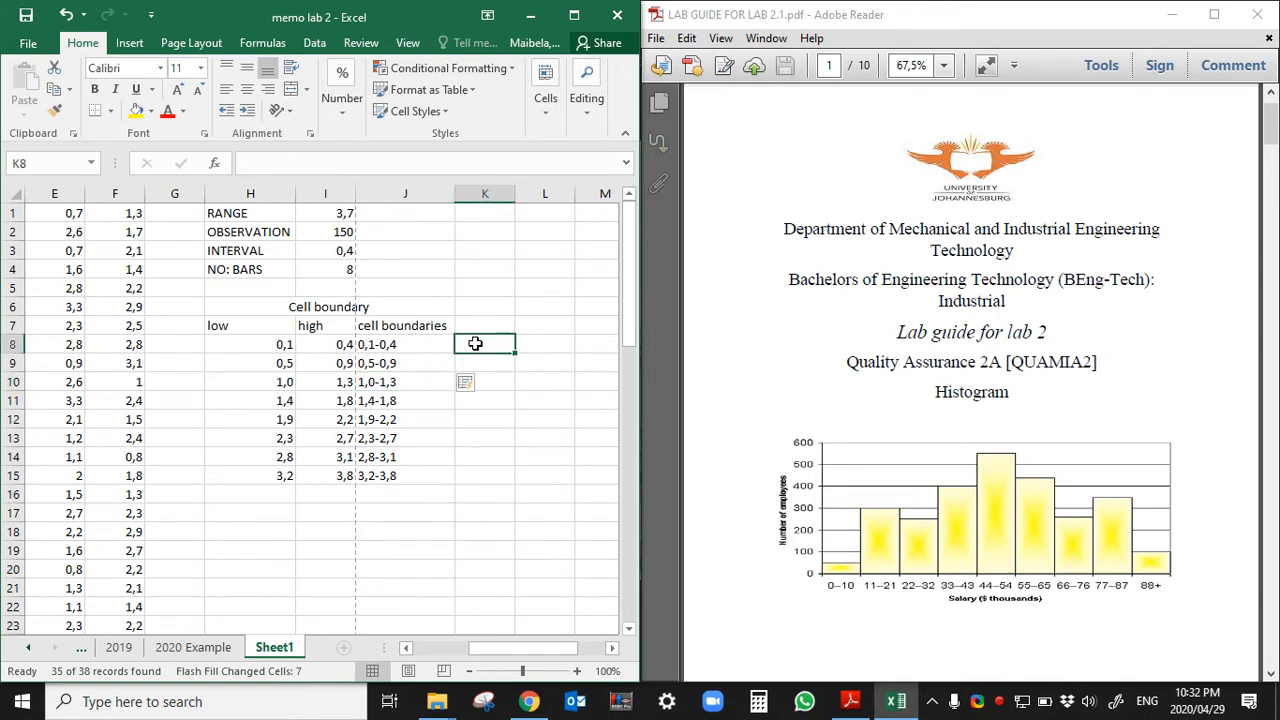
pyautogui.click(482, 327)
pyautogui.write('mi')
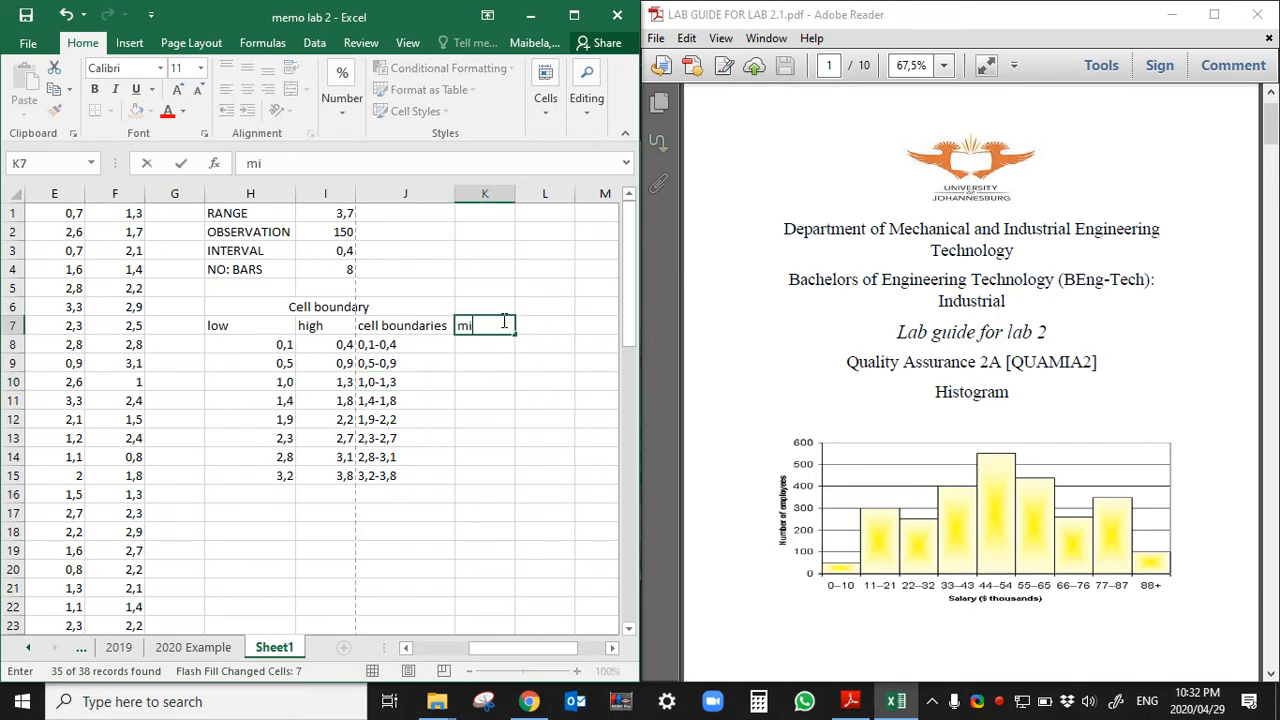
pyautogui.write('dpi')
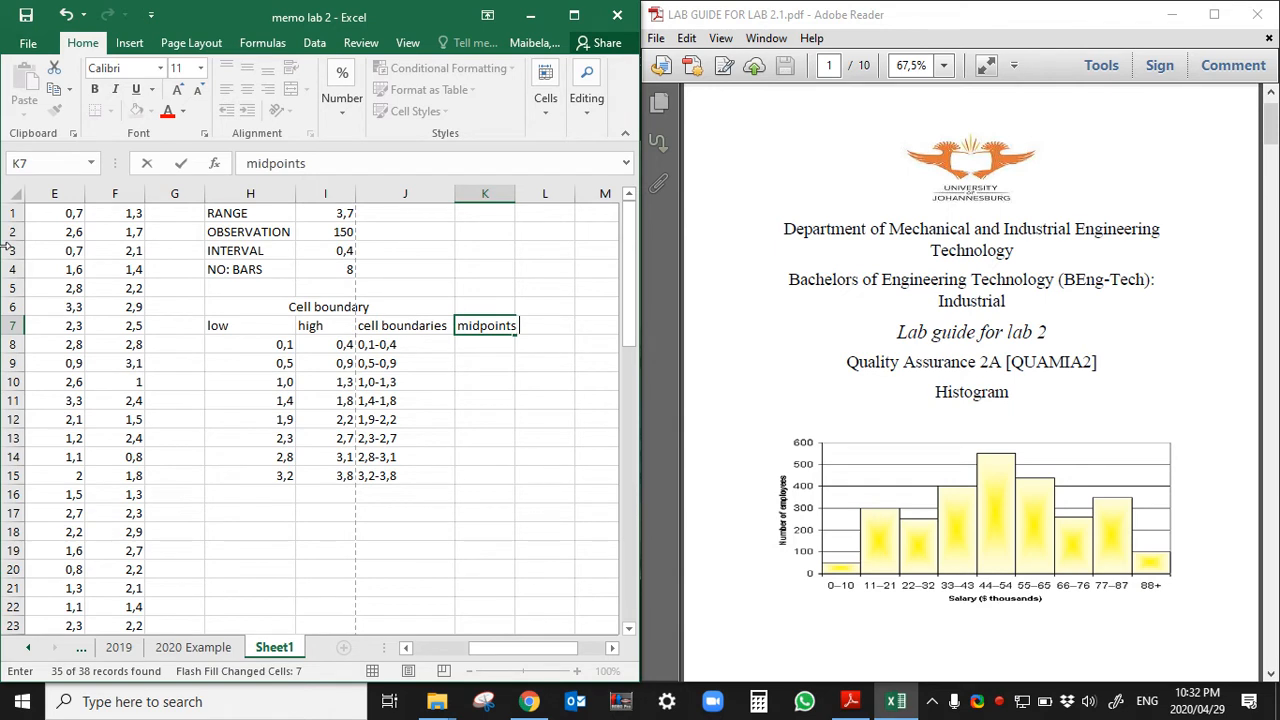
pyautogui.write('ints')
pyautogui.press('Return')
pyautogui.moveTo(514, 201); pyautogui.dragTo(514, 201)
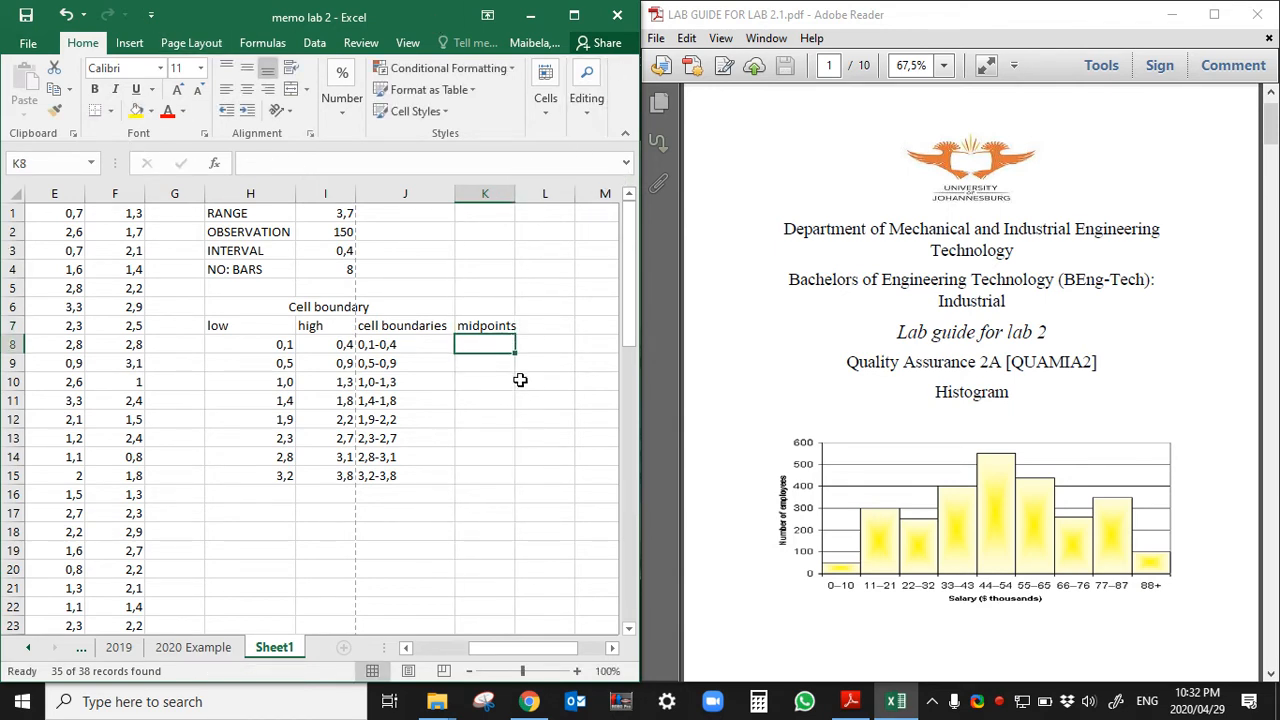
pyautogui.doubleClick(513, 195)
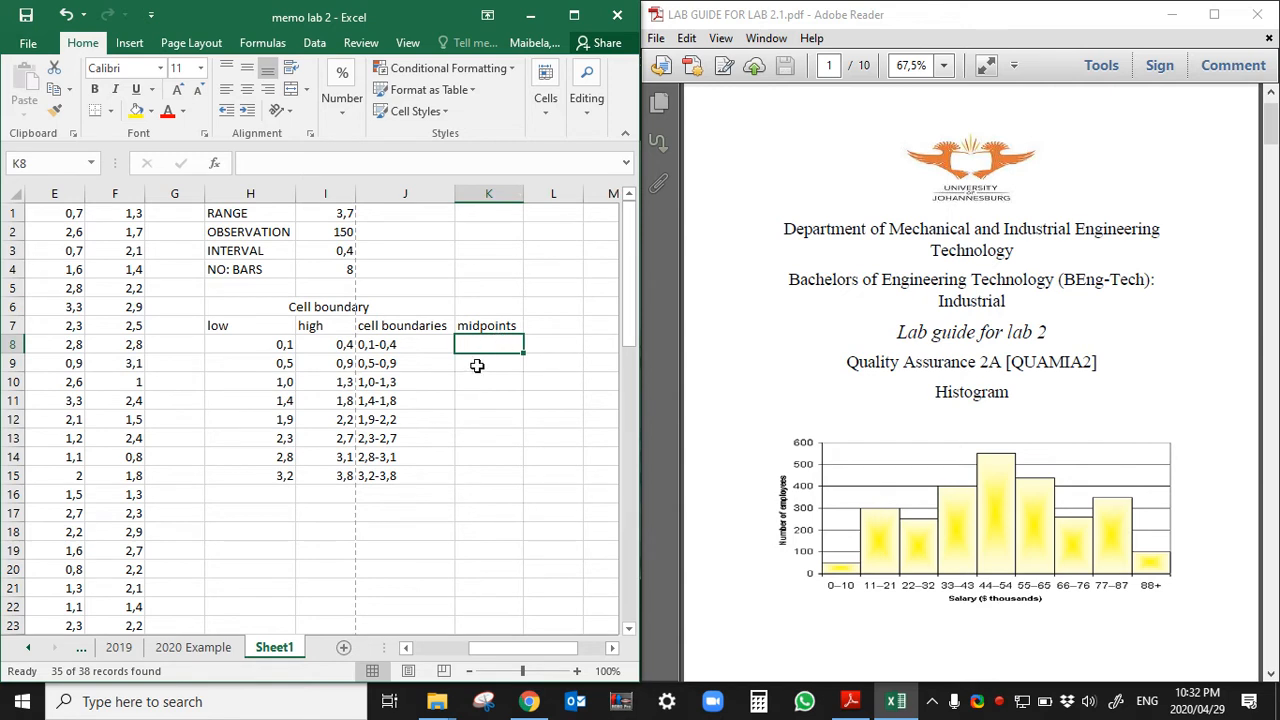
# Step: Begin a formula in K8 and consult the mid-point instructions on page 8 of the lab guide
pyautogui.click(480, 365)
pyautogui.moveTo(486, 436); pyautogui.dragTo(487, 421)
pyautogui.click(488, 331)
pyautogui.click(471, 343)
pyautogui.write('=')
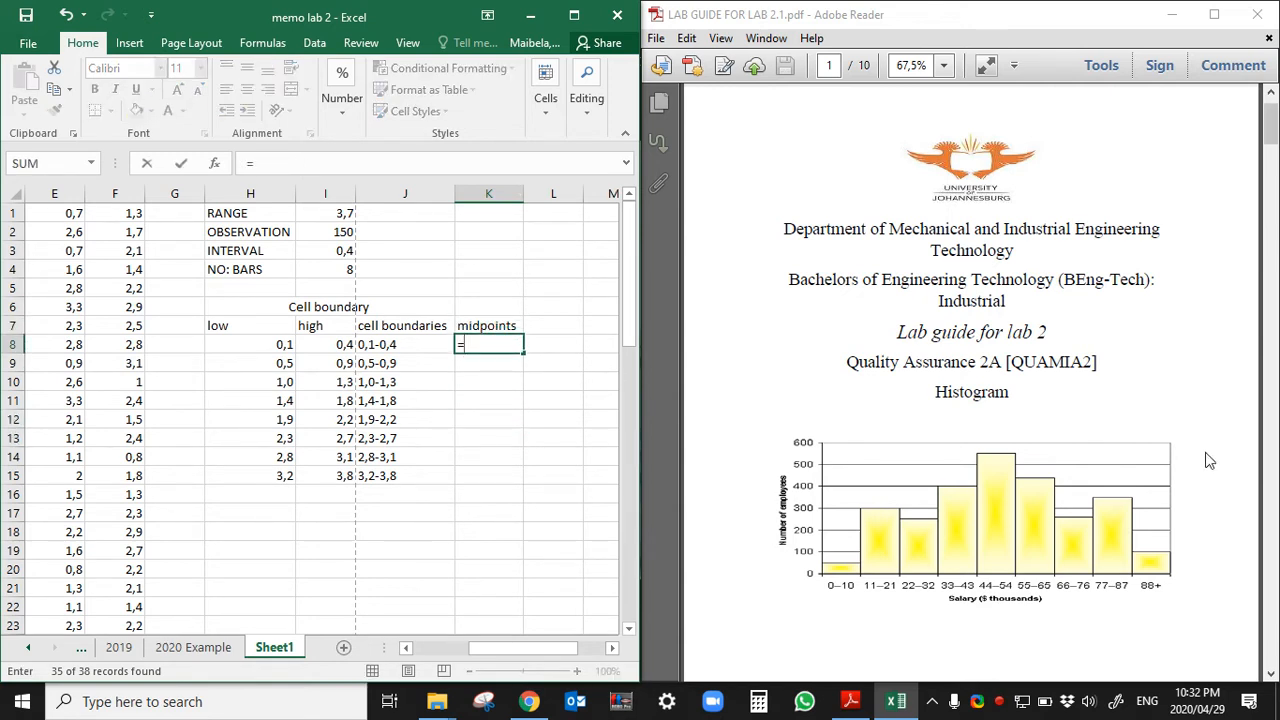
pyautogui.scroll(-4, 1107, 475)
pyautogui.click(1107, 475)
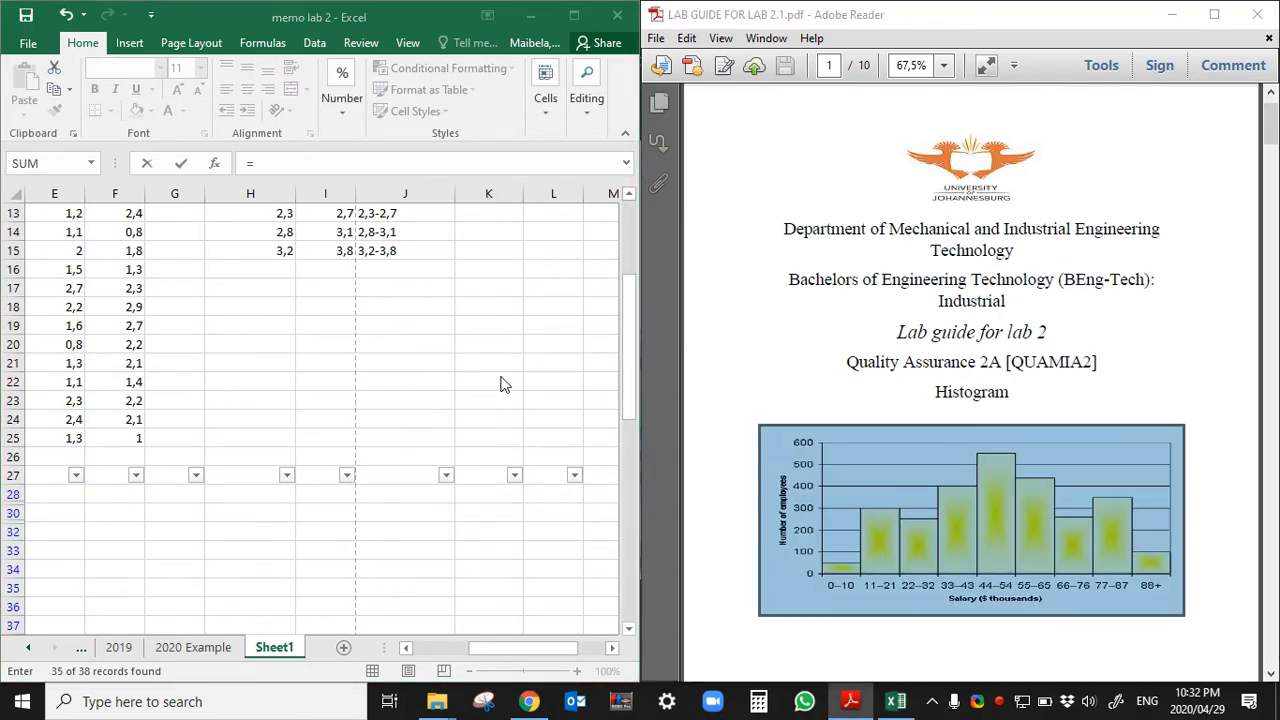
pyautogui.scroll(4, 505, 382)
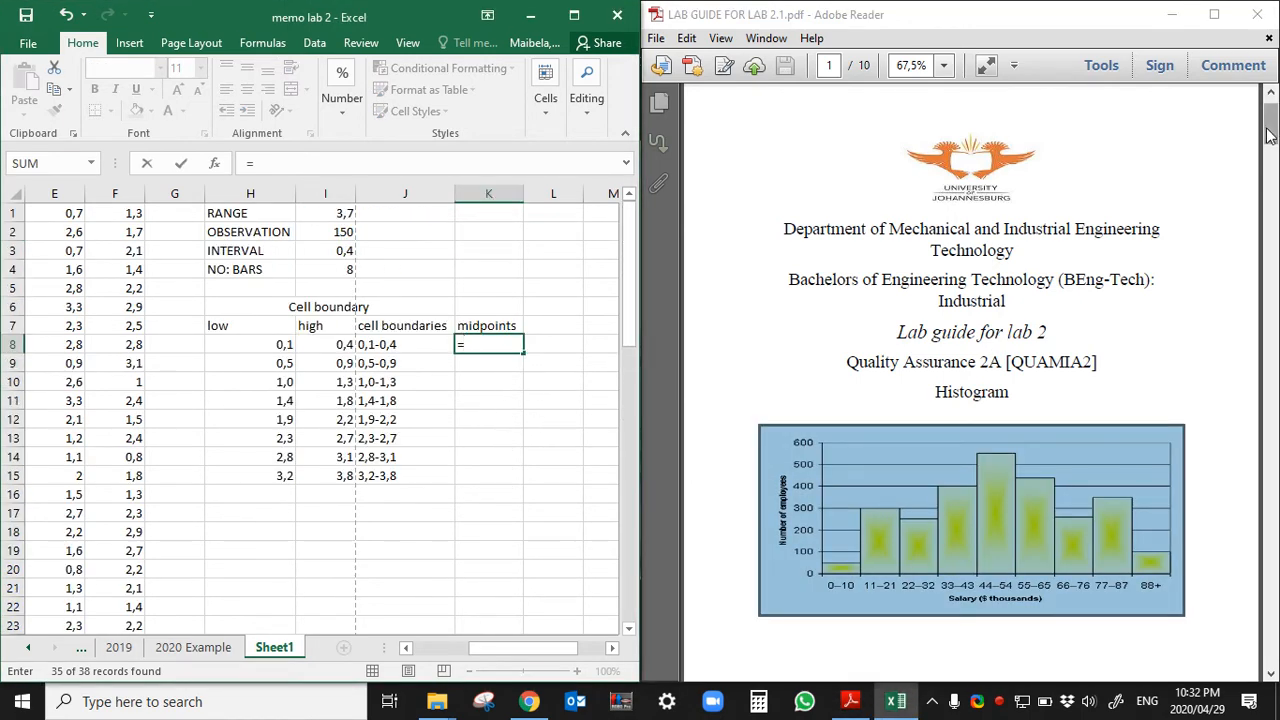
pyautogui.moveTo(1270, 132); pyautogui.dragTo(1271, 537)
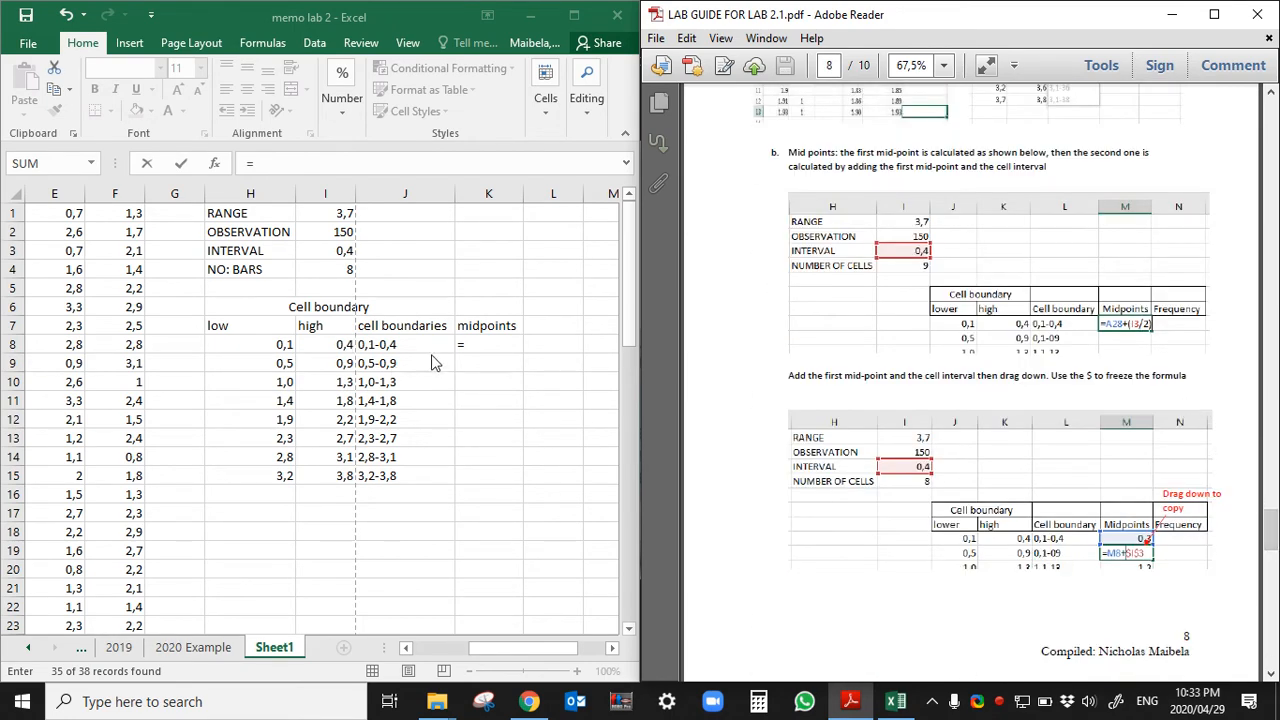
pyautogui.click(275, 350)
pyautogui.click(268, 342)
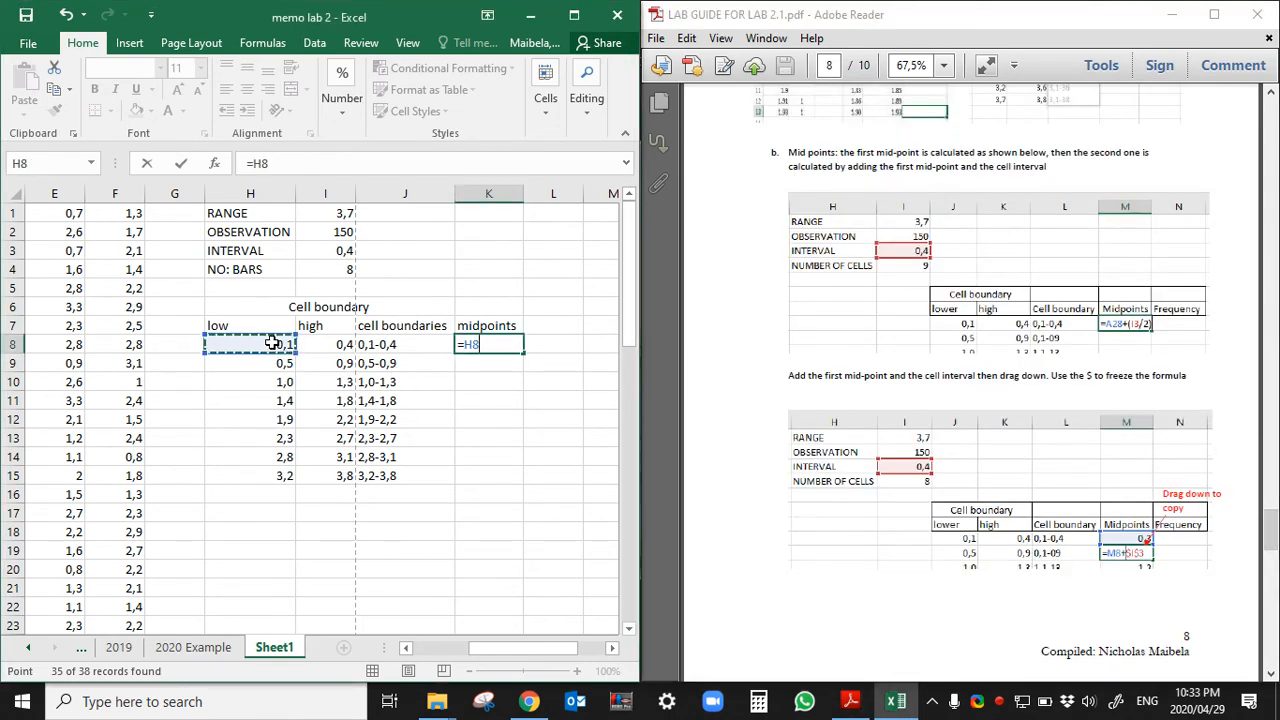
pyautogui.press('BackSpace')
pyautogui.press('BackSpace')
pyautogui.press('BackSpace')
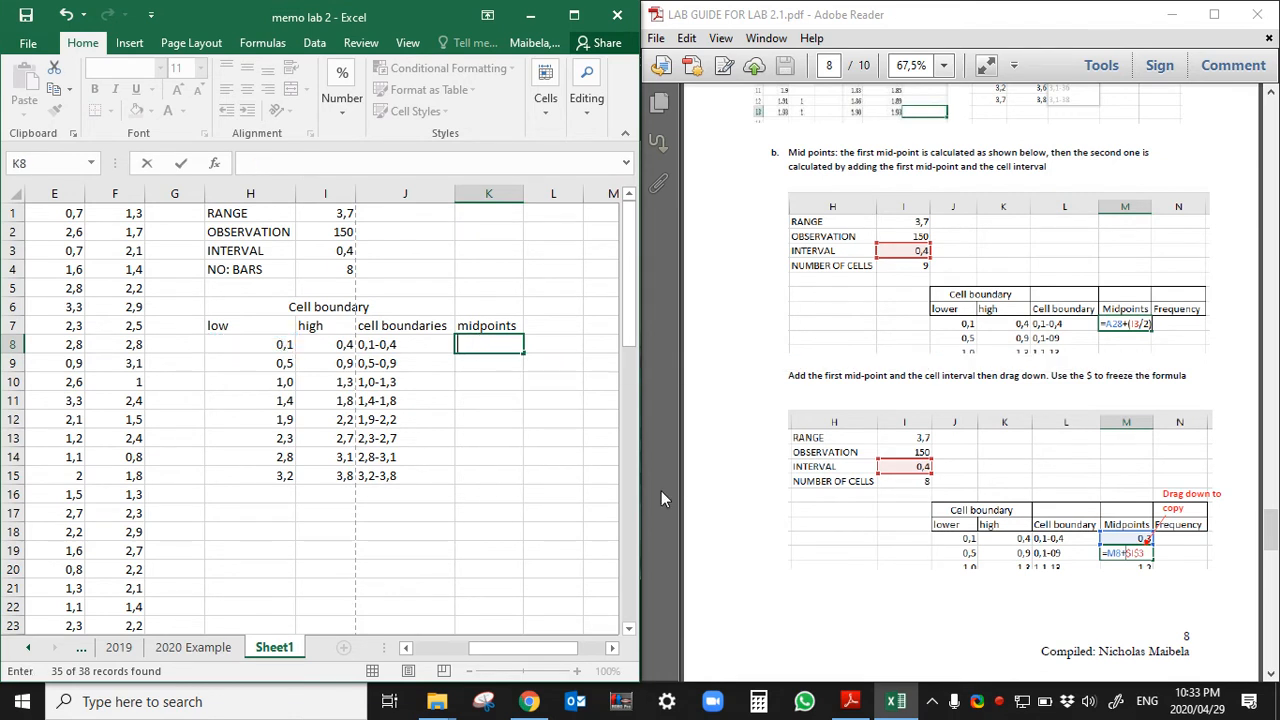
pyautogui.write('=')
pyautogui.click(254, 340)
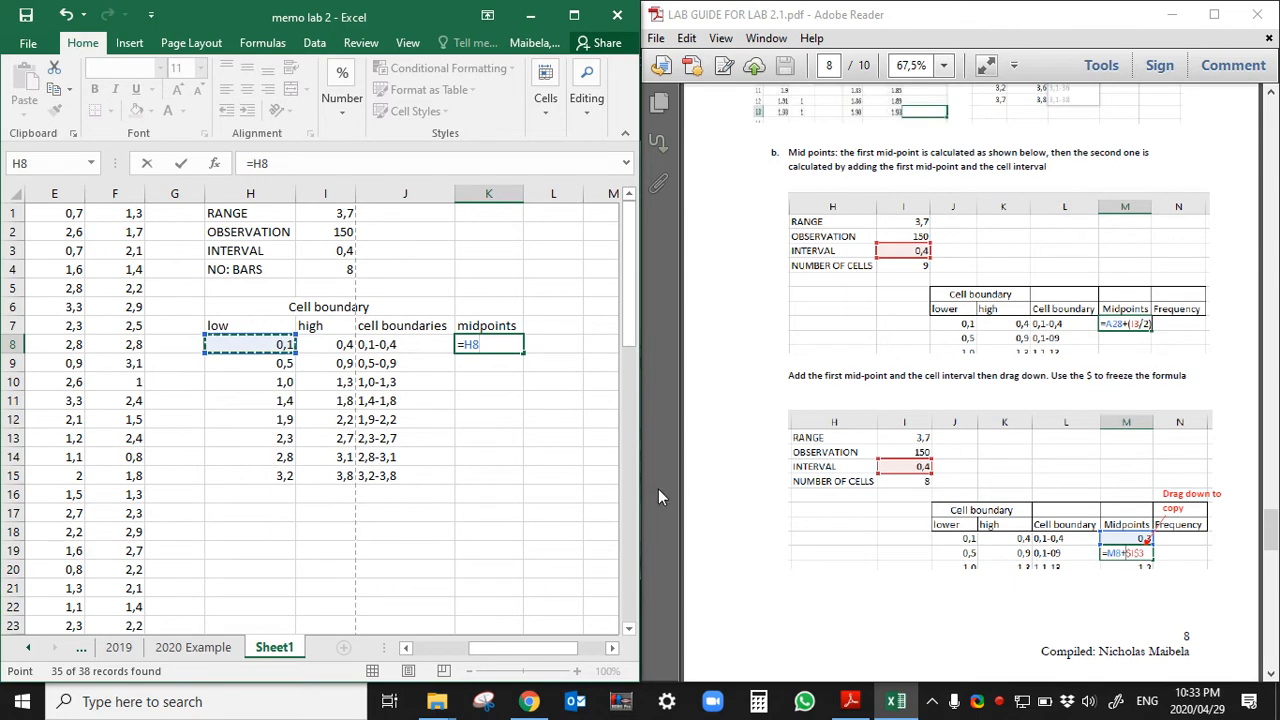
pyautogui.press('BackSpace')
pyautogui.press('BackSpace')
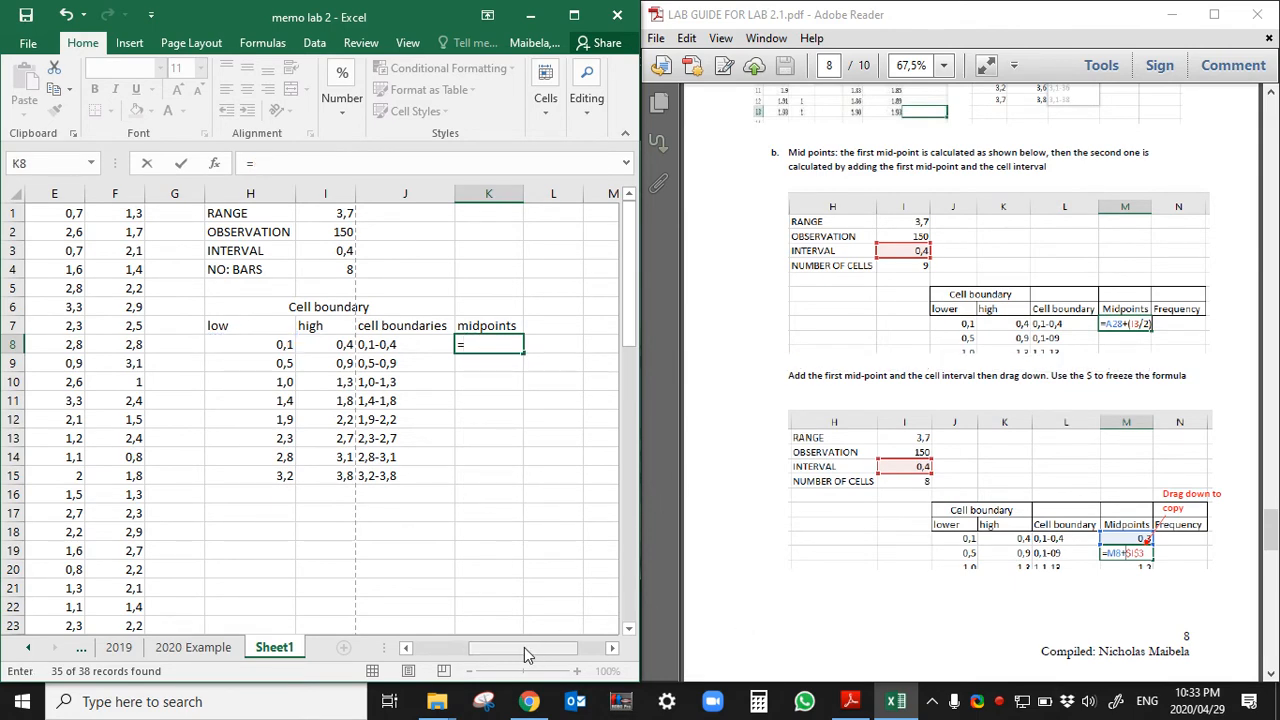
# Step: Calculate the first midpoint in K8 with =A28+(I3/2), using the lowest data value and half the interval
pyautogui.moveTo(524, 647); pyautogui.dragTo(463, 647)
pyautogui.scroll(-4, 14, 456)
pyautogui.scroll(-3, 14, 456)
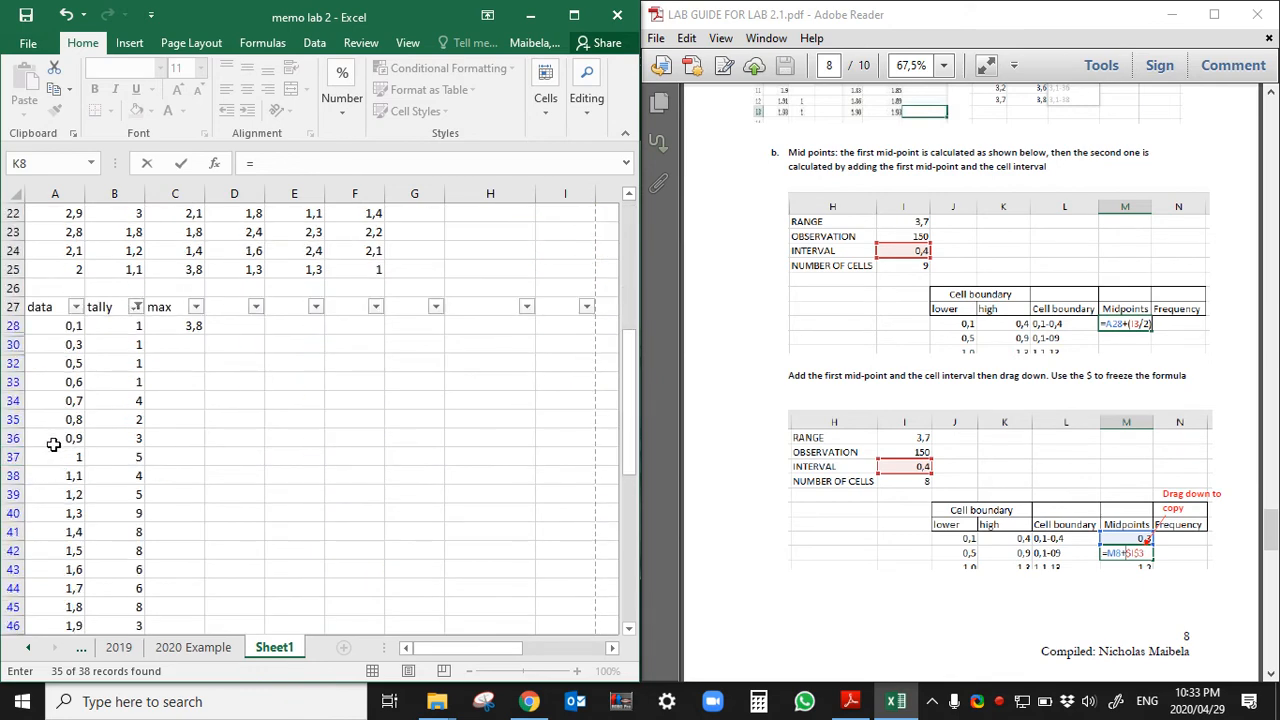
pyautogui.click(70, 326)
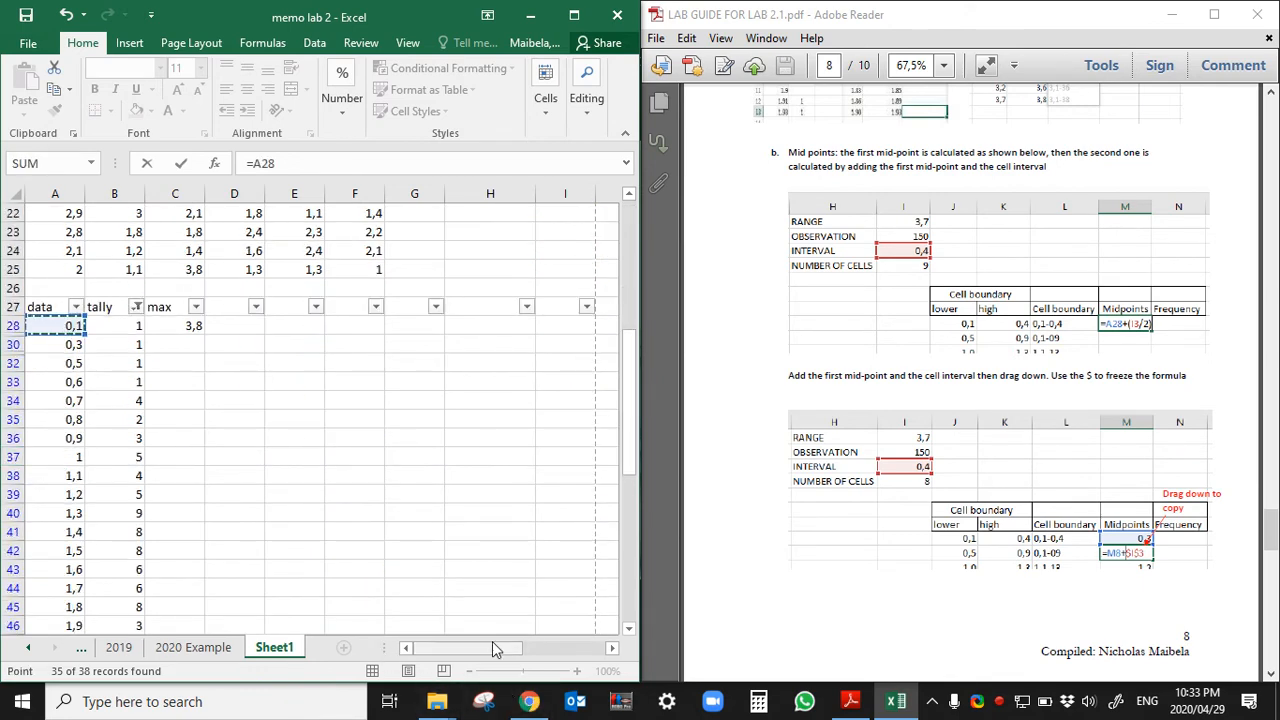
pyautogui.moveTo(491, 647); pyautogui.dragTo(608, 652)
pyautogui.scroll(7, 500, 564)
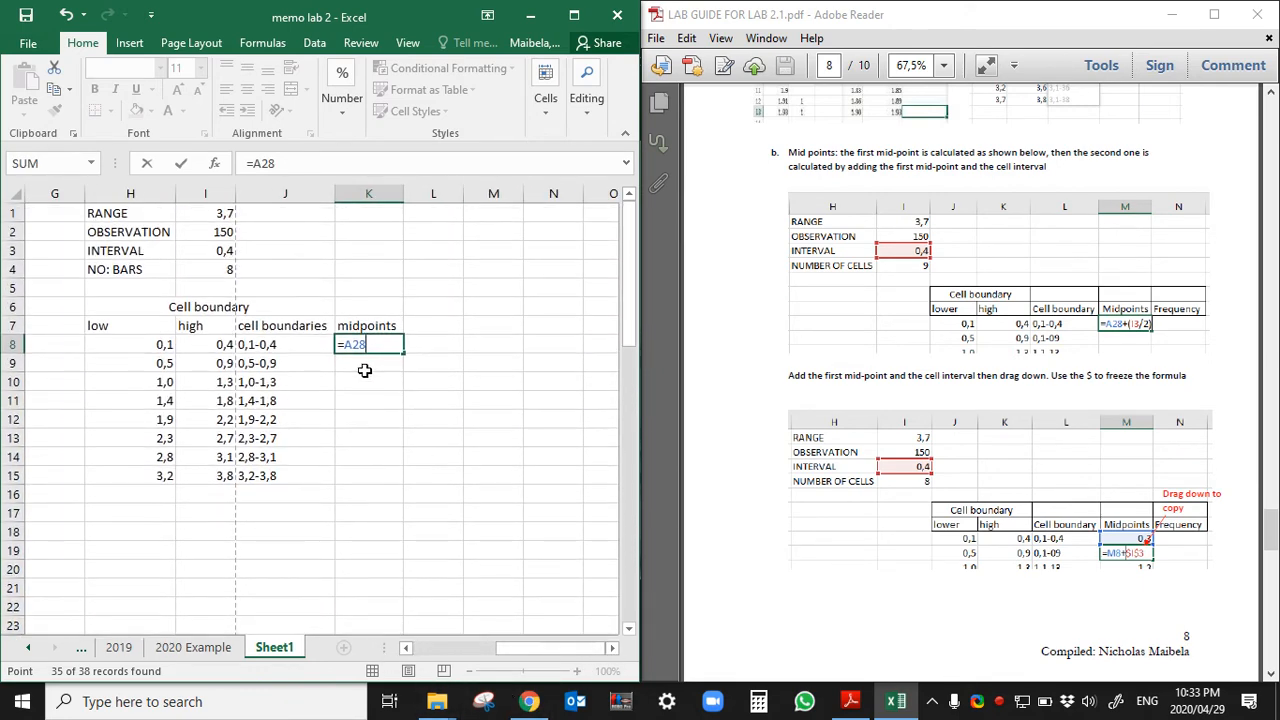
pyautogui.write('+(')
pyautogui.click(198, 250)
pyautogui.write('/2)')
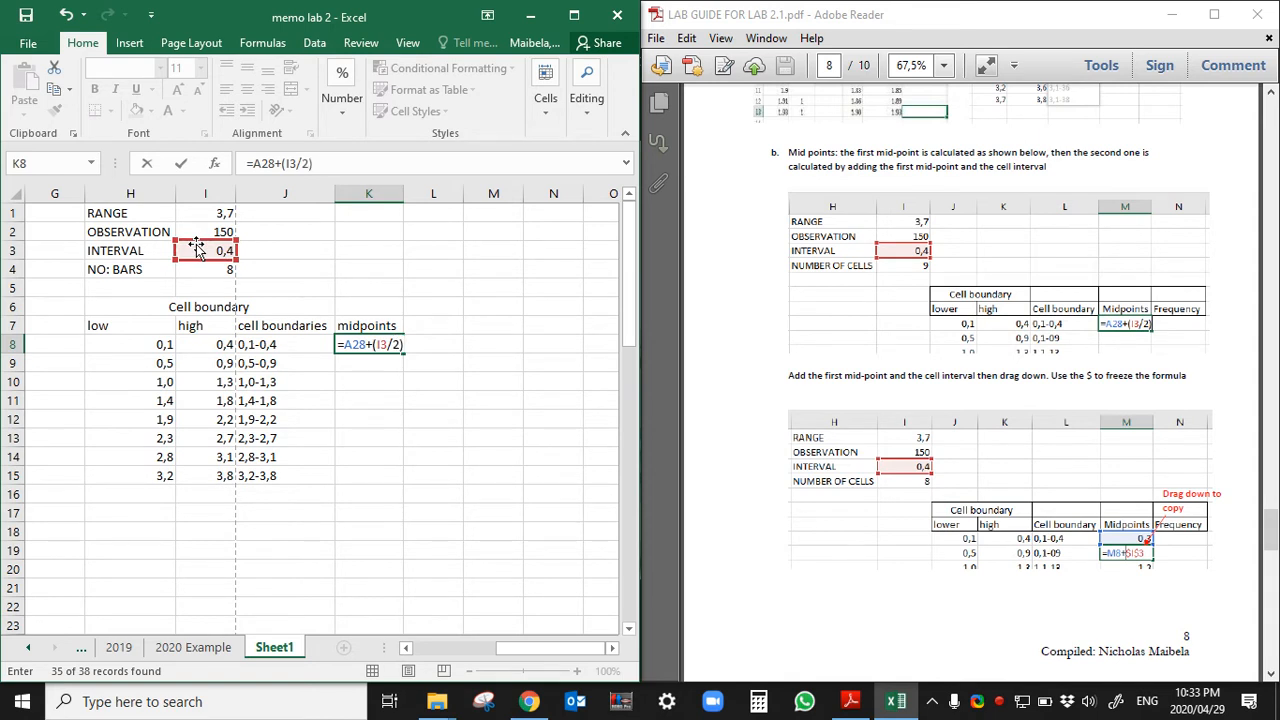
pyautogui.click(379, 343)
pyautogui.press('Return')
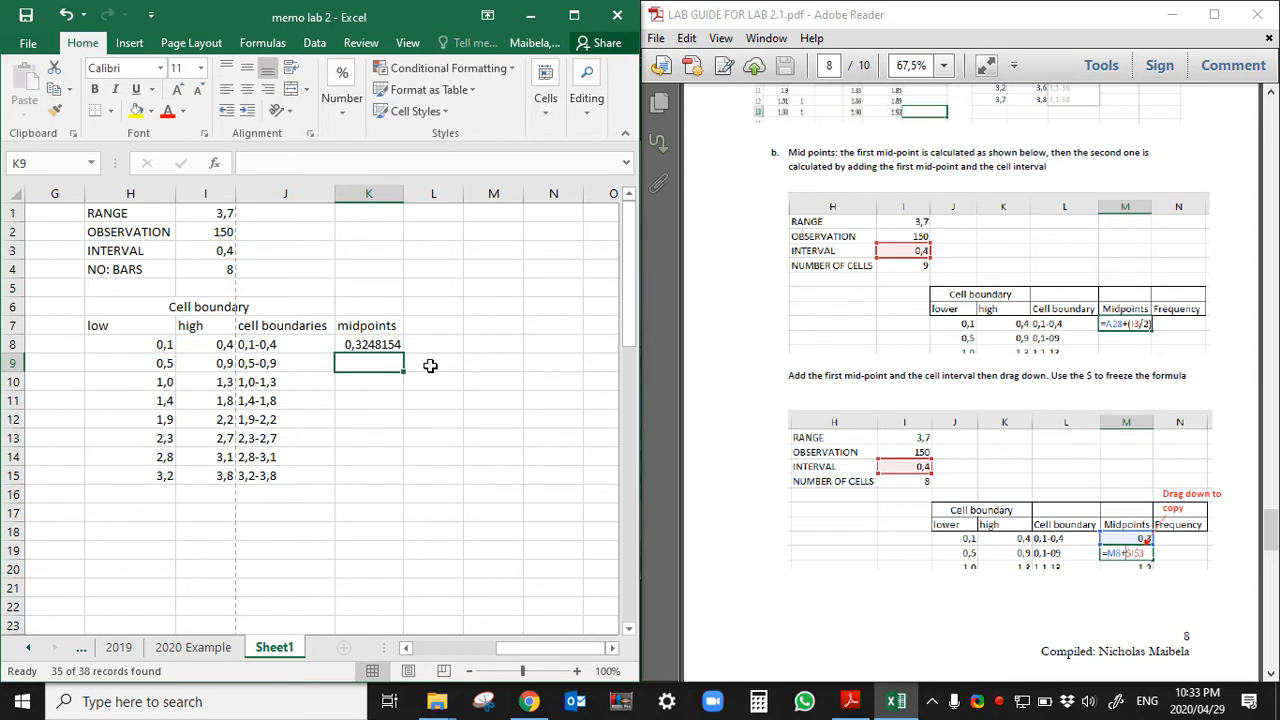
pyautogui.click(370, 344)
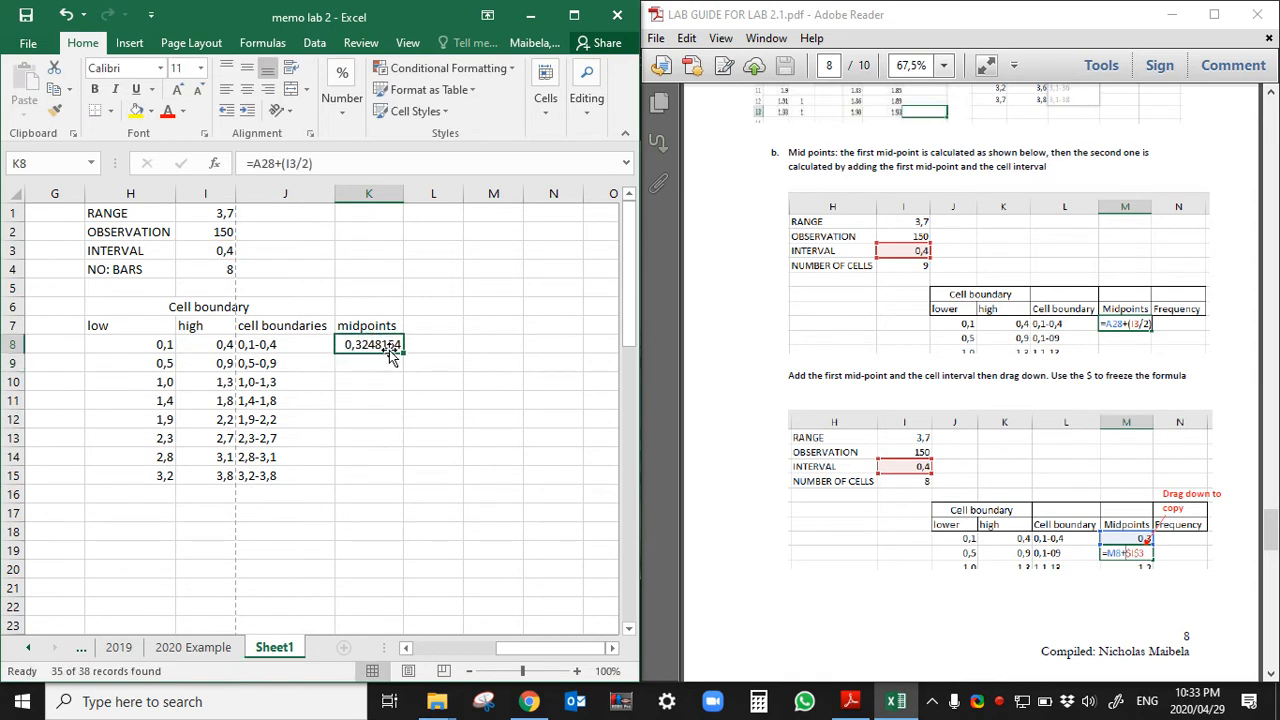
# Step: Calculate the second midpoint in K9 with =K8+$I$3, keeping the interval reference absolute
pyautogui.click(386, 362)
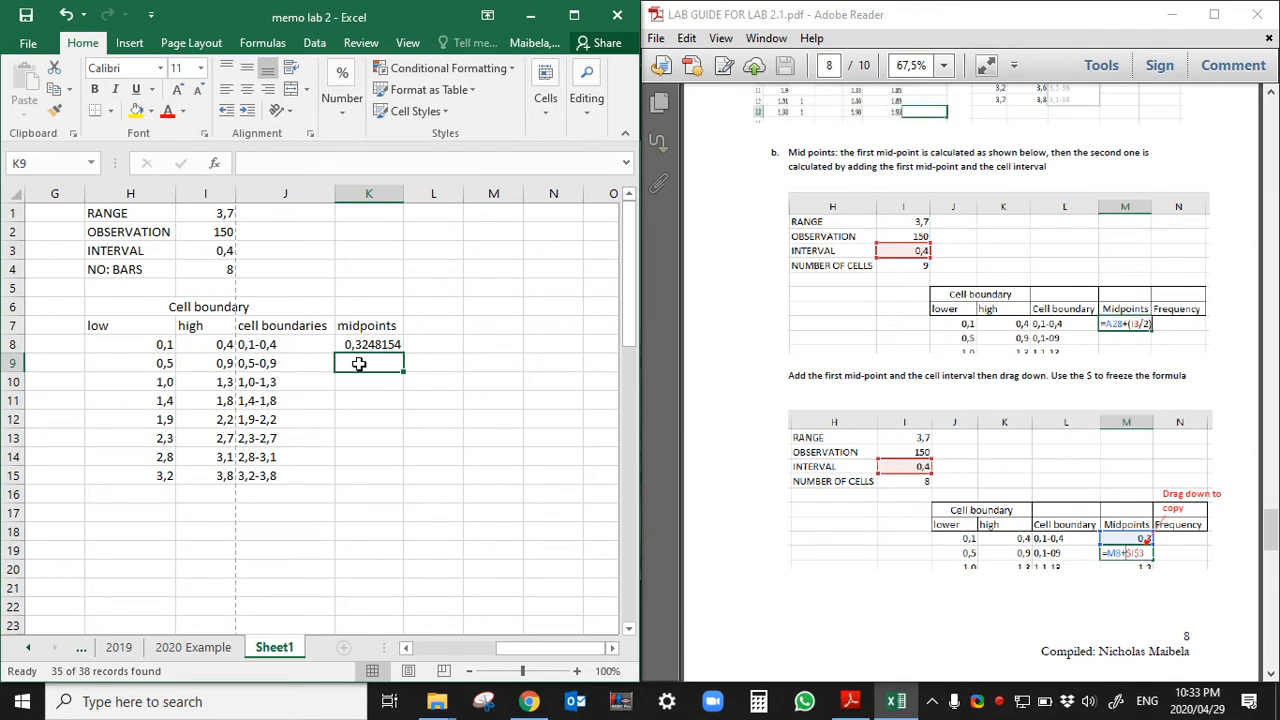
pyautogui.write('=')
pyautogui.click(352, 344)
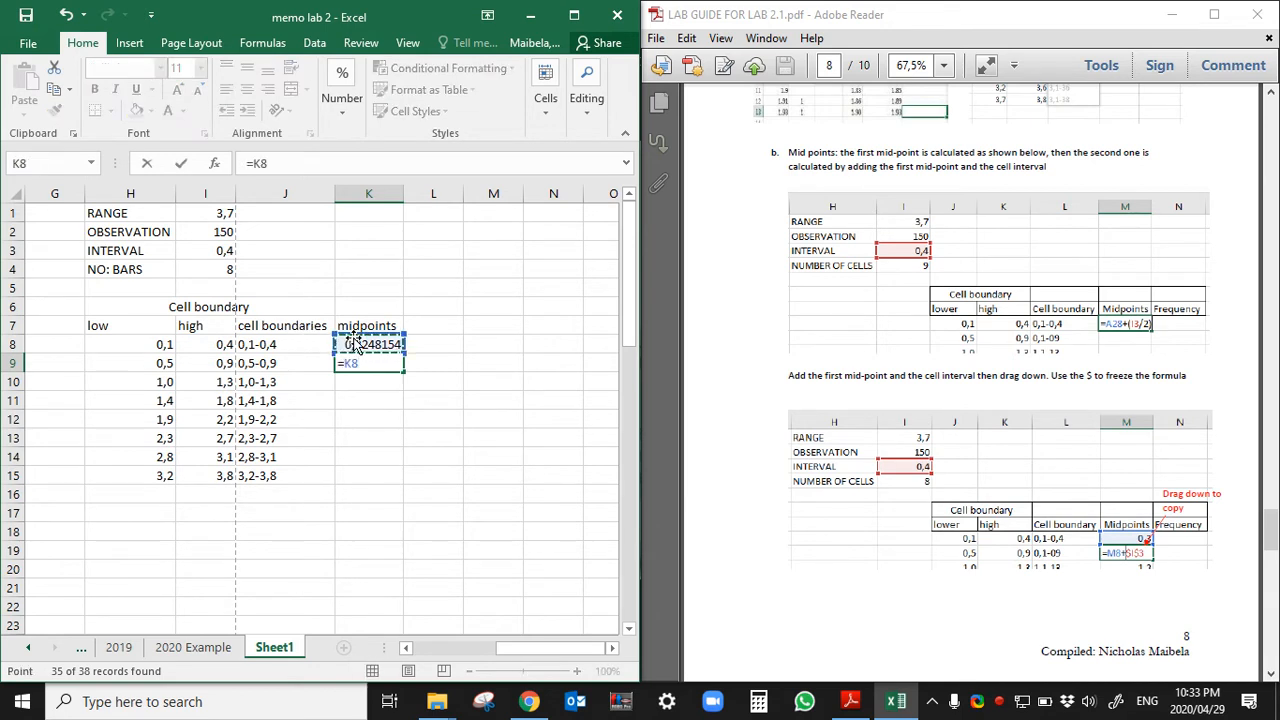
pyautogui.write('+')
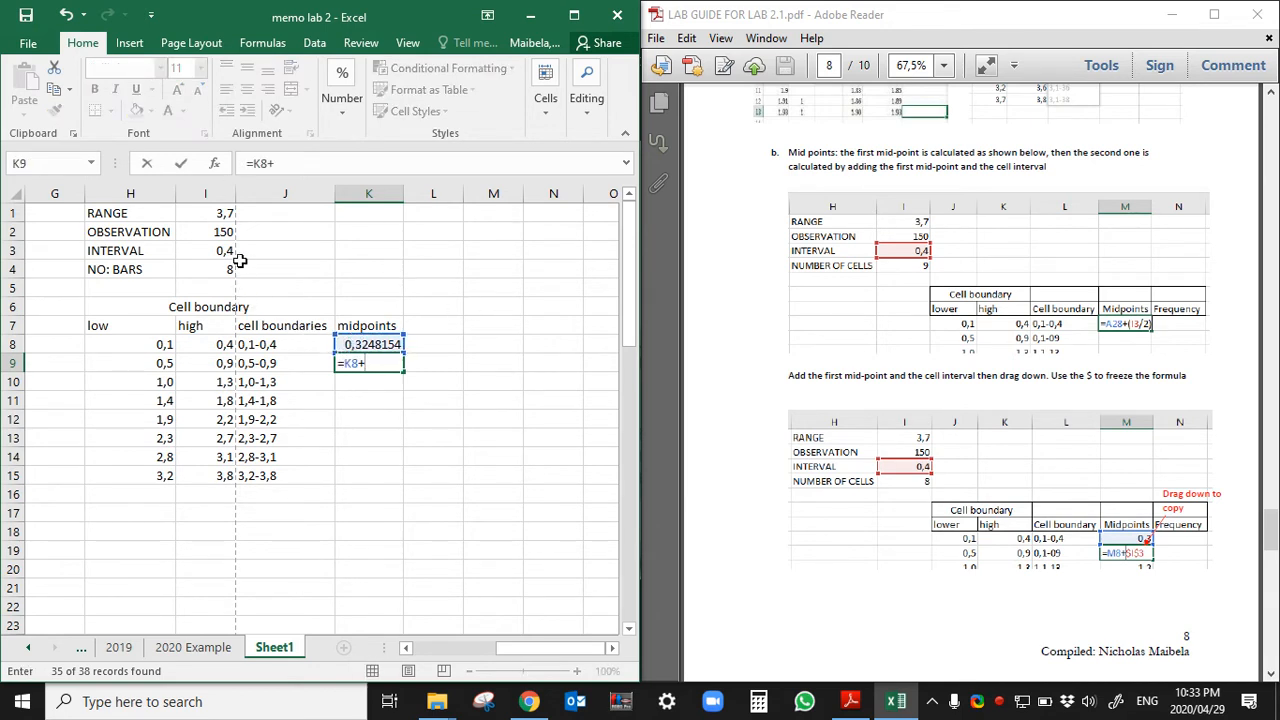
pyautogui.click(218, 252)
pyautogui.click(283, 162)
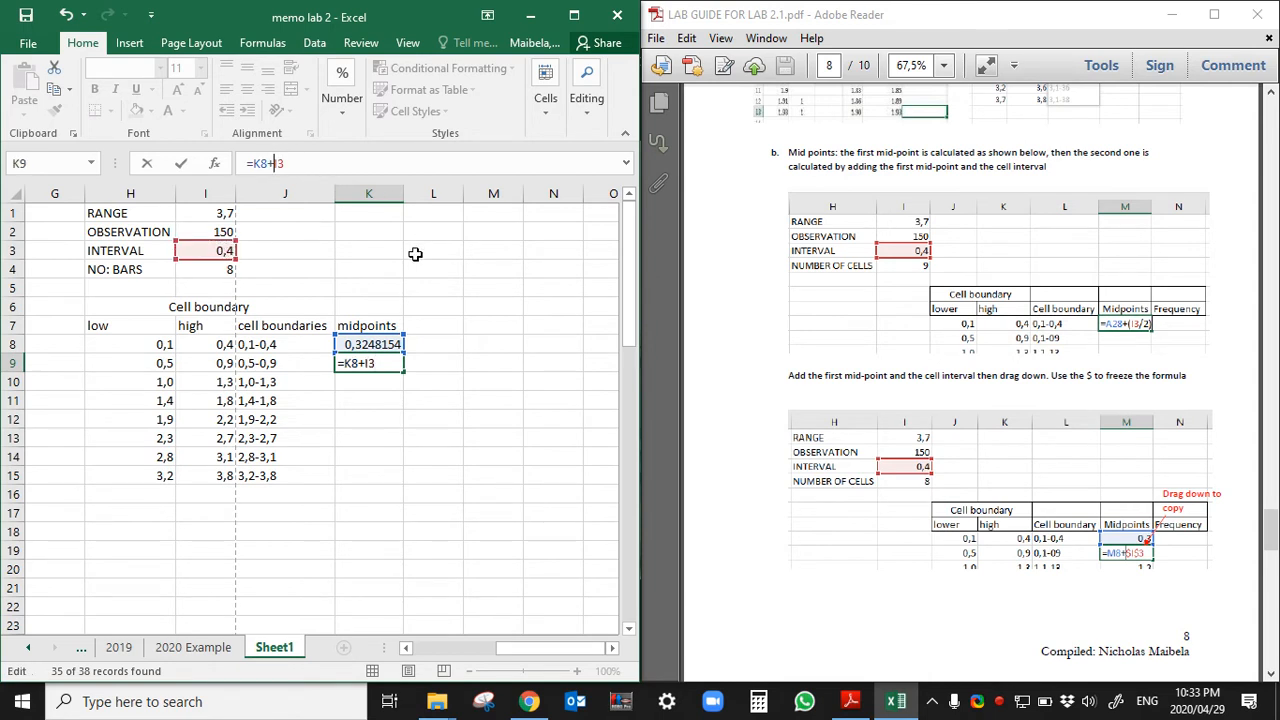
pyautogui.write('$')
pyautogui.write('$')
pyautogui.press('Return')
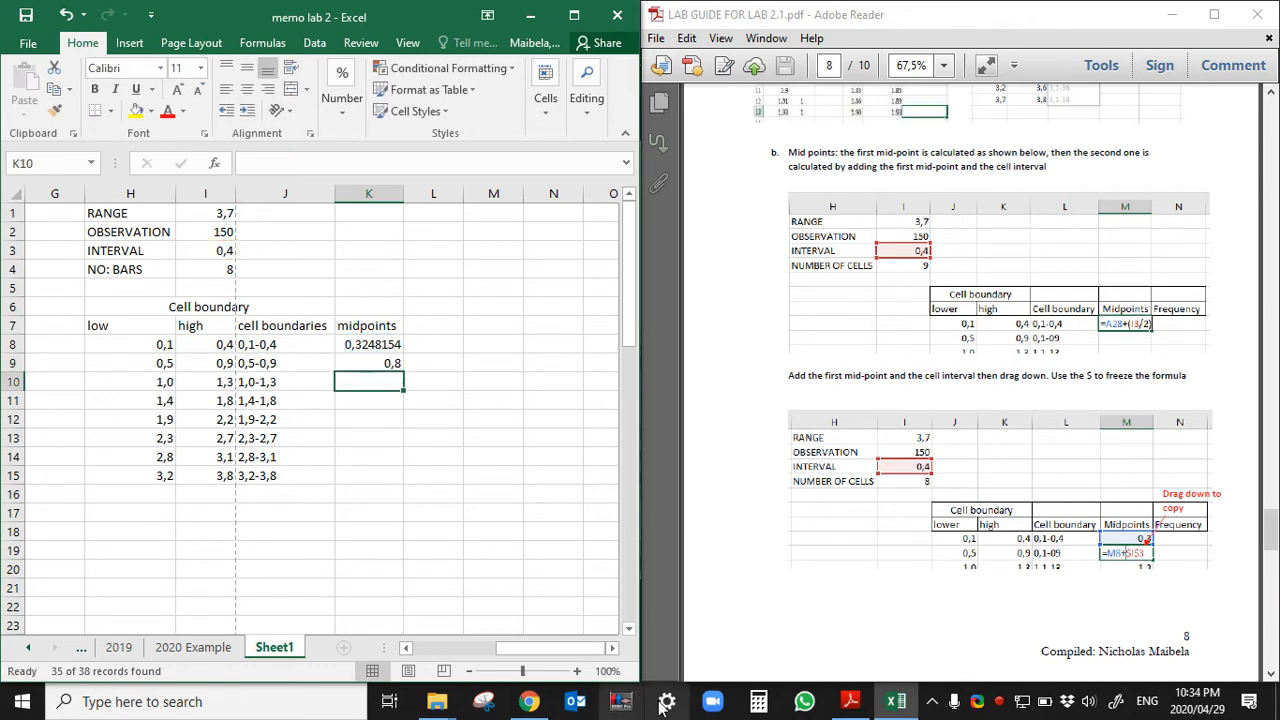
# Step: Fill the midpoint formula from K9 down to K15 and check the formulas in K8 and K9
pyautogui.click(390, 366)
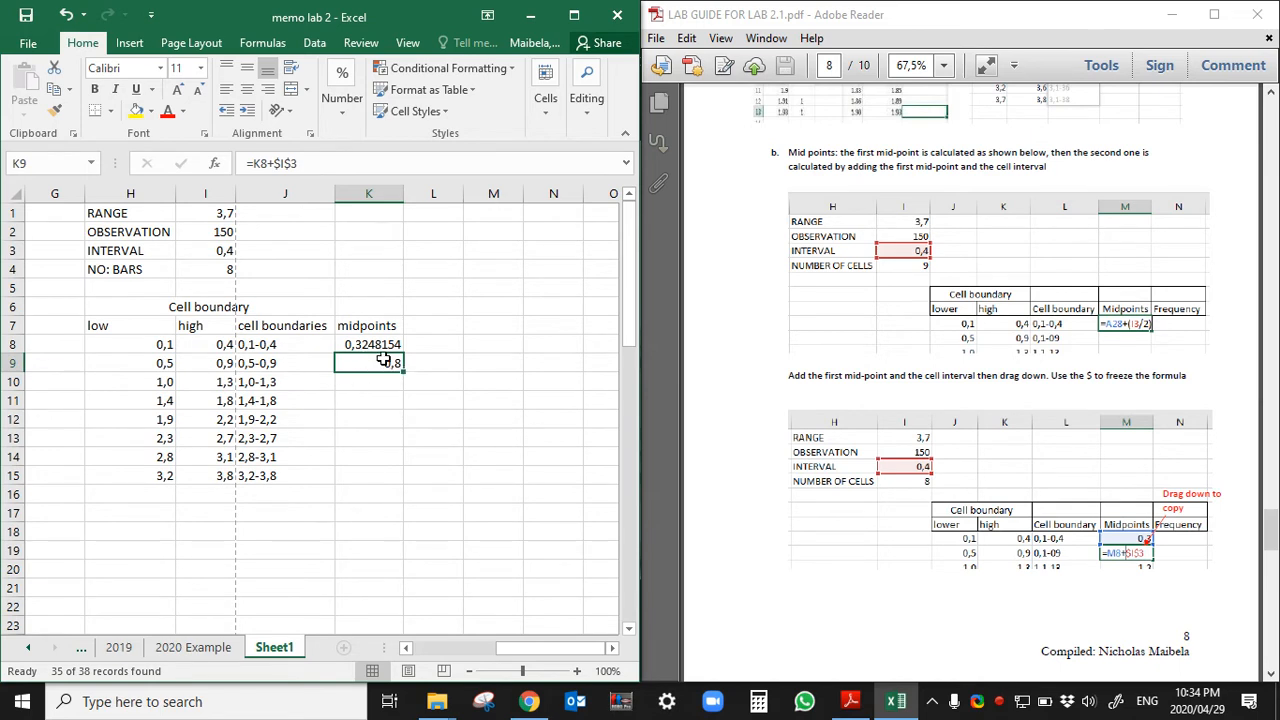
pyautogui.moveTo(401, 367); pyautogui.dragTo(432, 482)
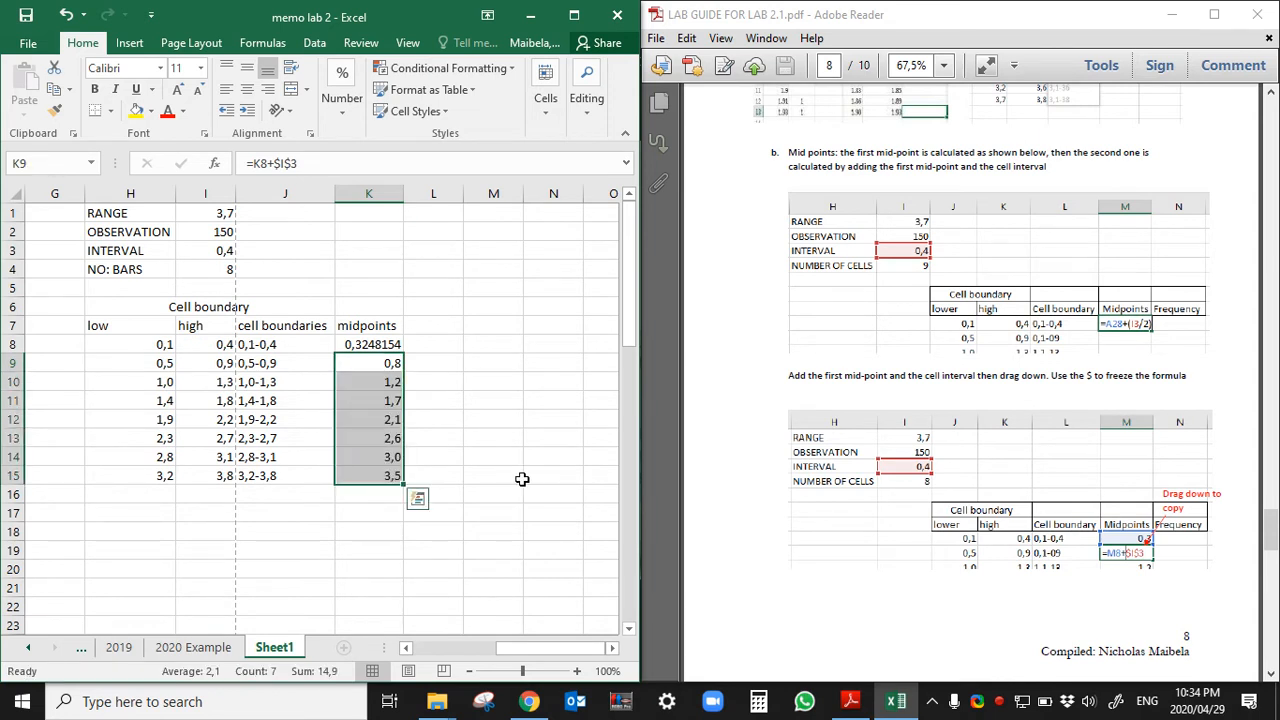
pyautogui.click(521, 479)
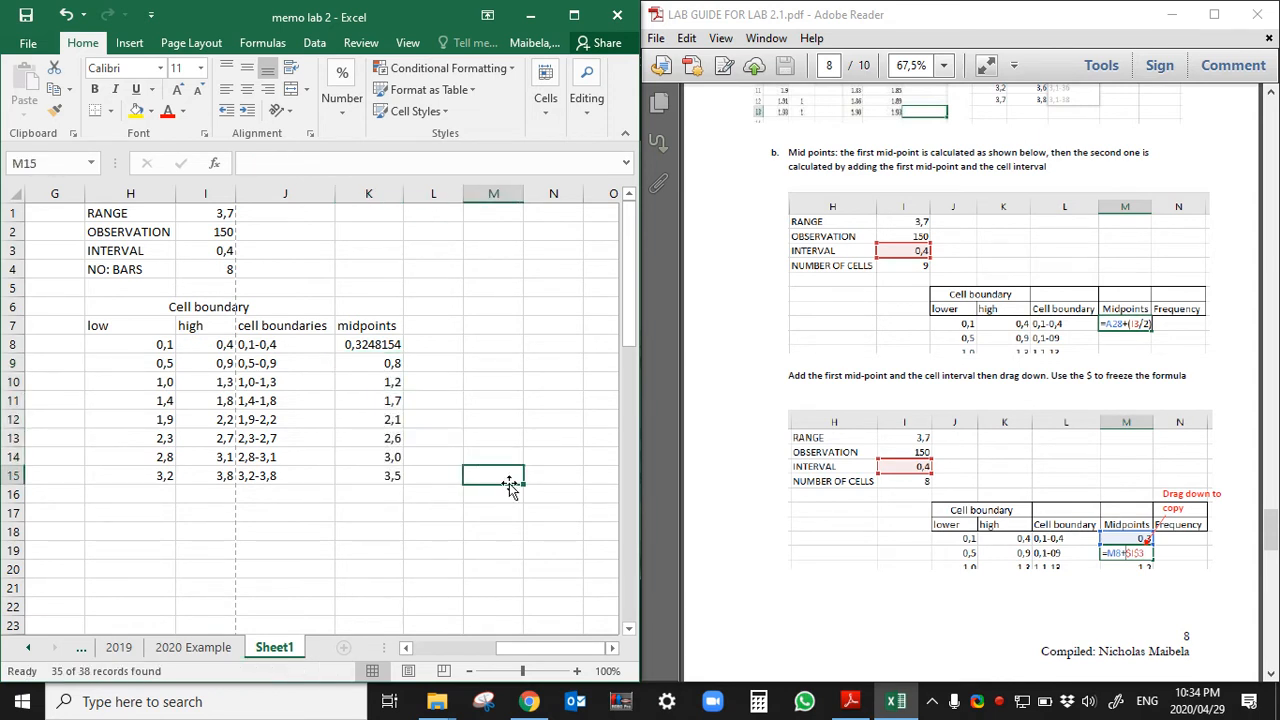
pyautogui.click(382, 343)
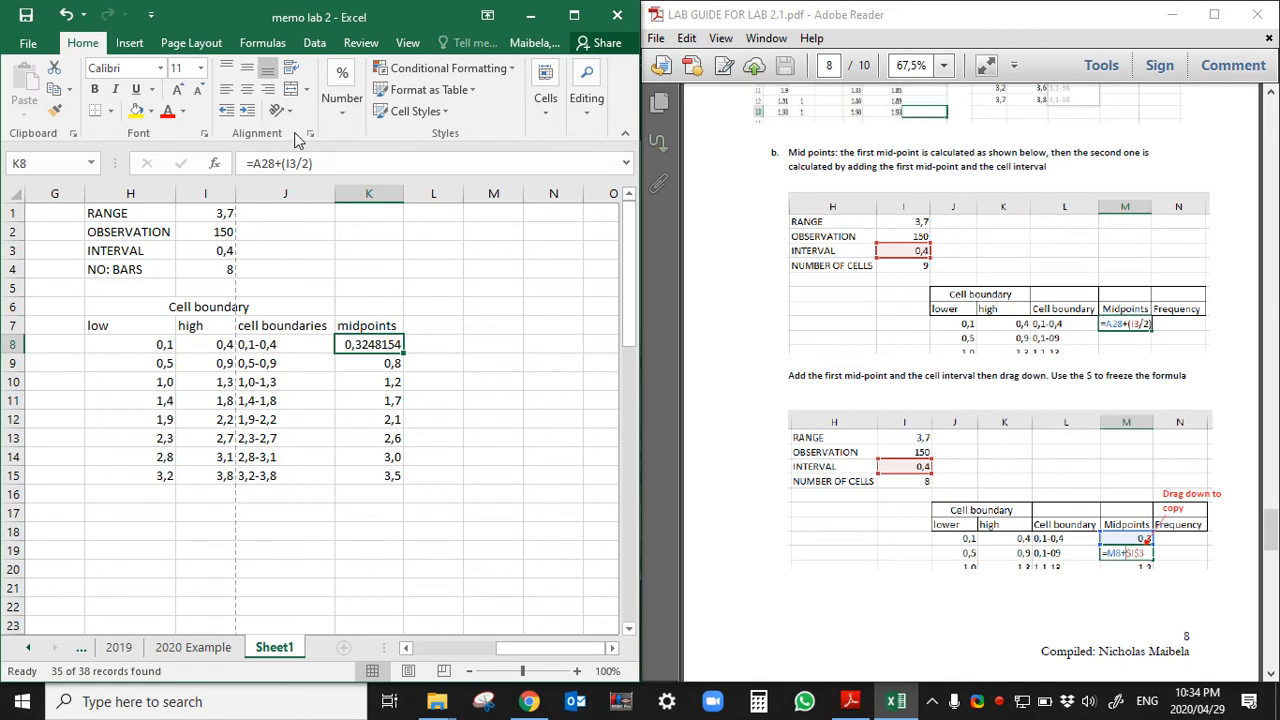
pyautogui.click(372, 366)
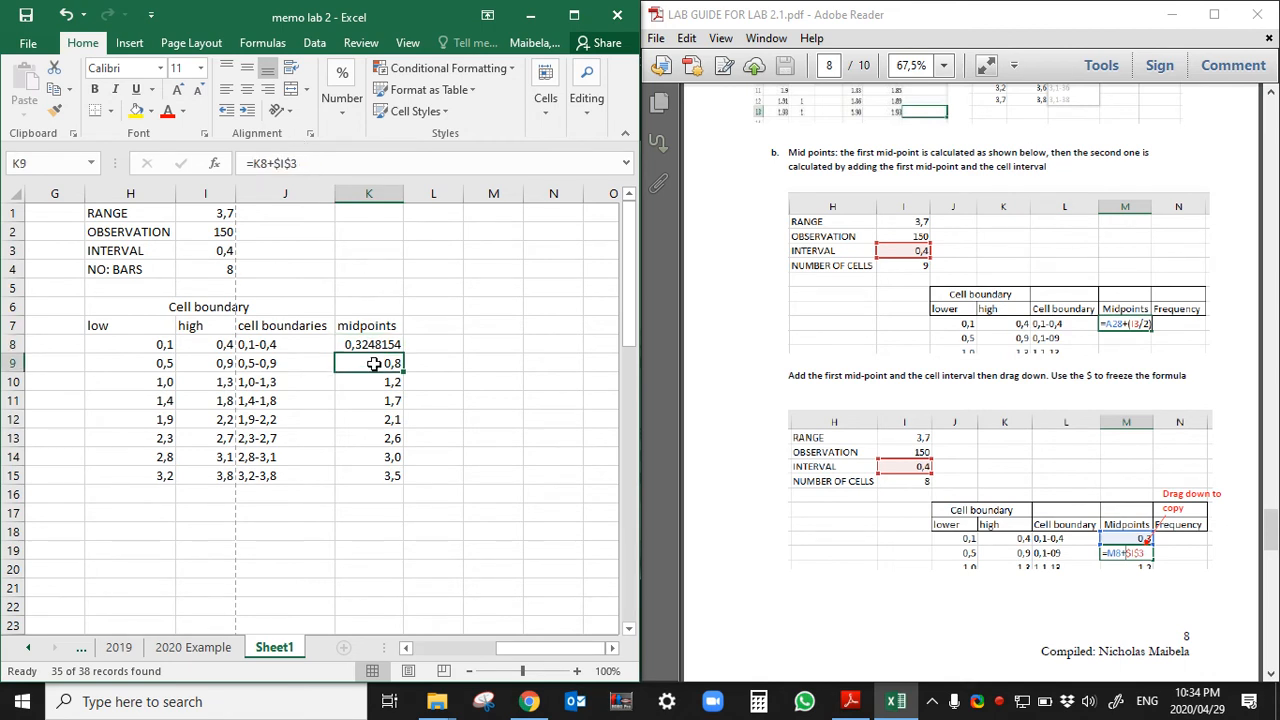
# Step: Recheck the midpoint formula in K9 and consult the frequency instructions on page 9 of the lab guide
pyautogui.doubleClick(373, 364)
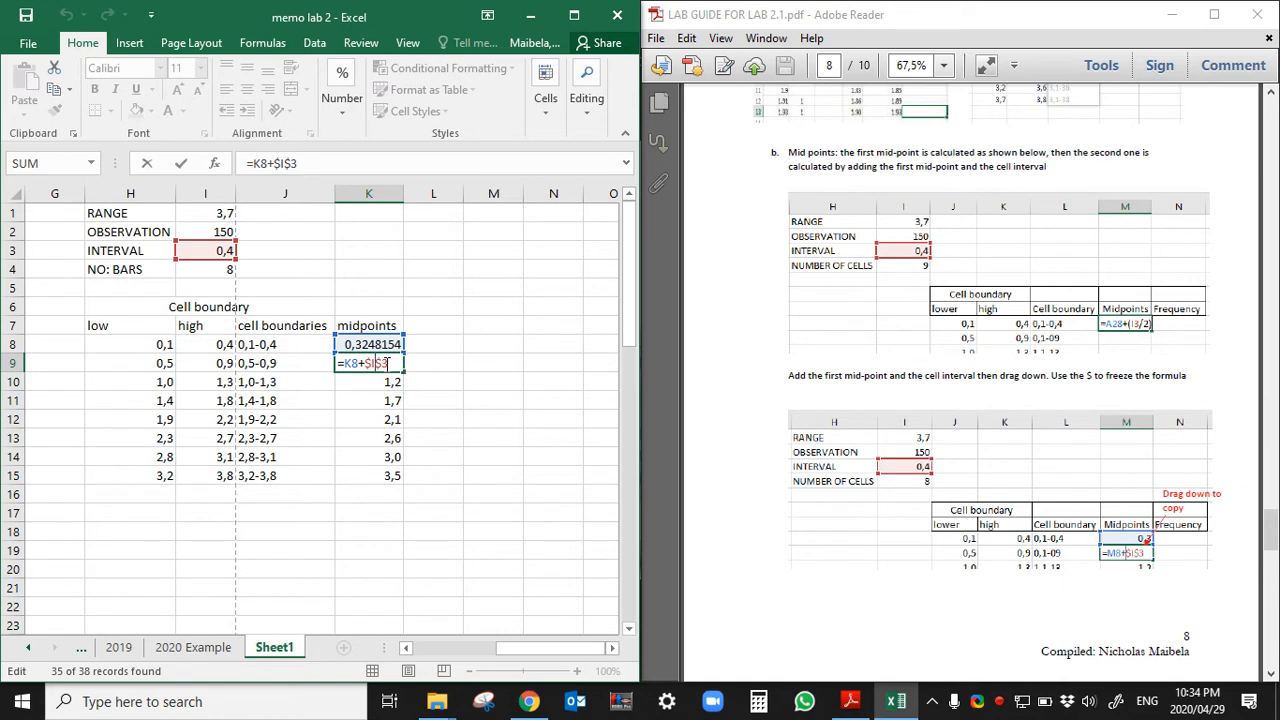
pyautogui.hotkey('ctrl', 'Return')
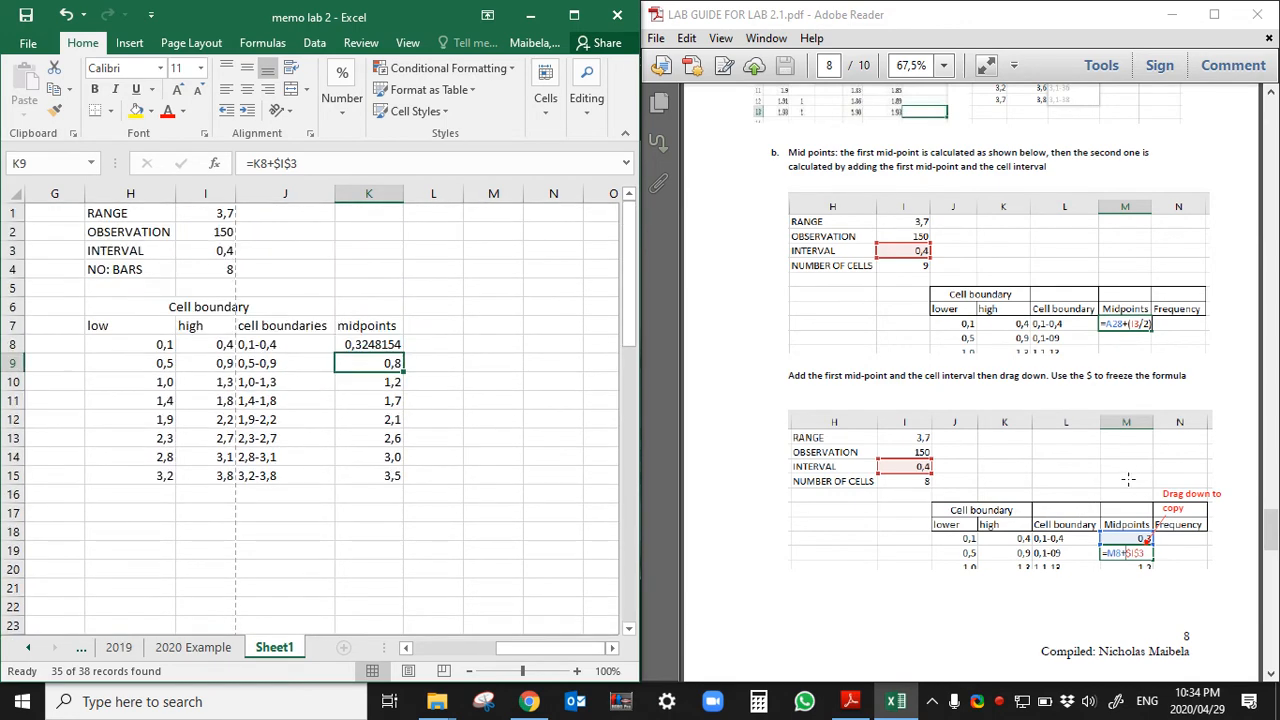
pyautogui.click(1135, 494)
pyautogui.scroll(-10, 1135, 500)
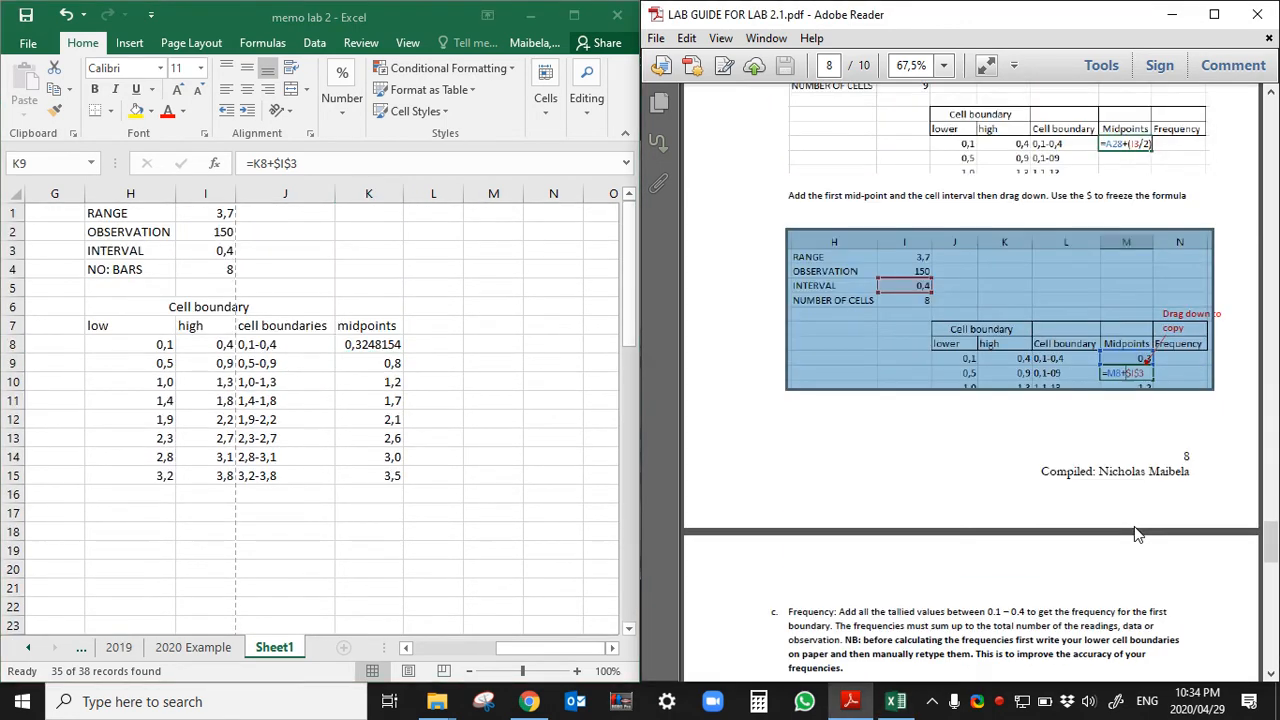
pyautogui.scroll(1, 1134, 522)
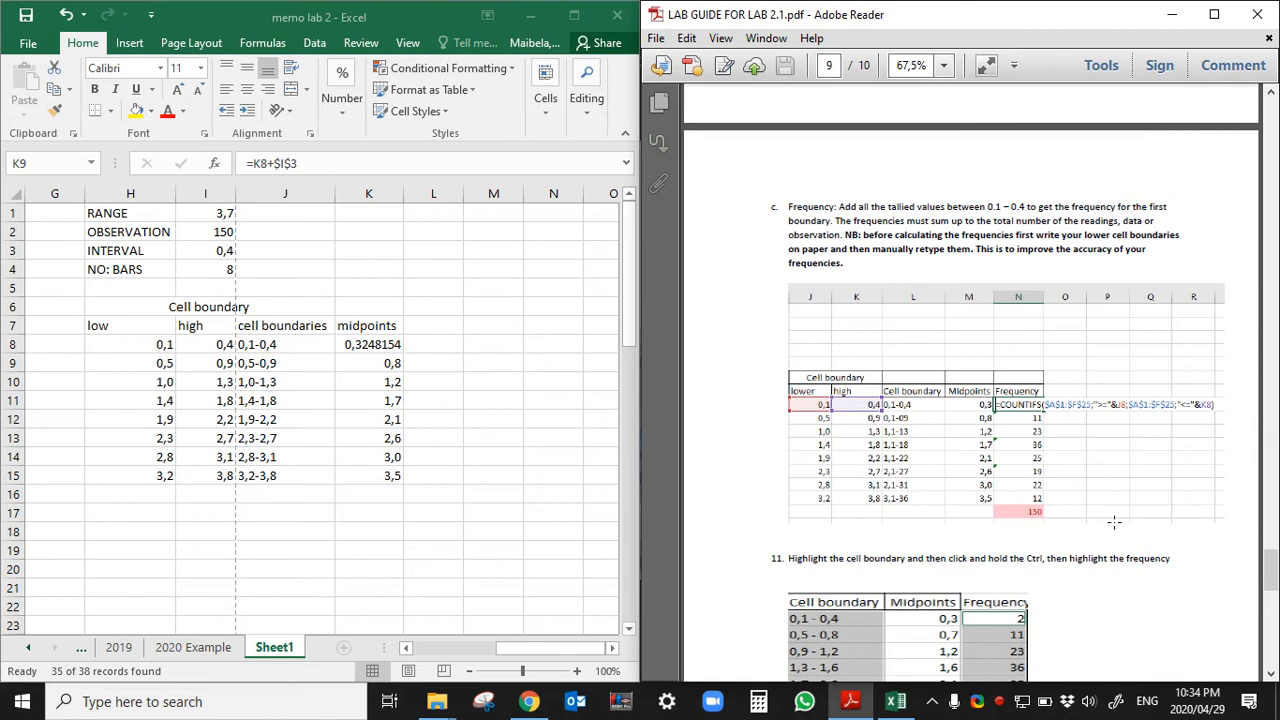
# Step: Add the heading "frequency" in L7 beside midpoints and widen column L to fit it
pyautogui.click(483, 432)
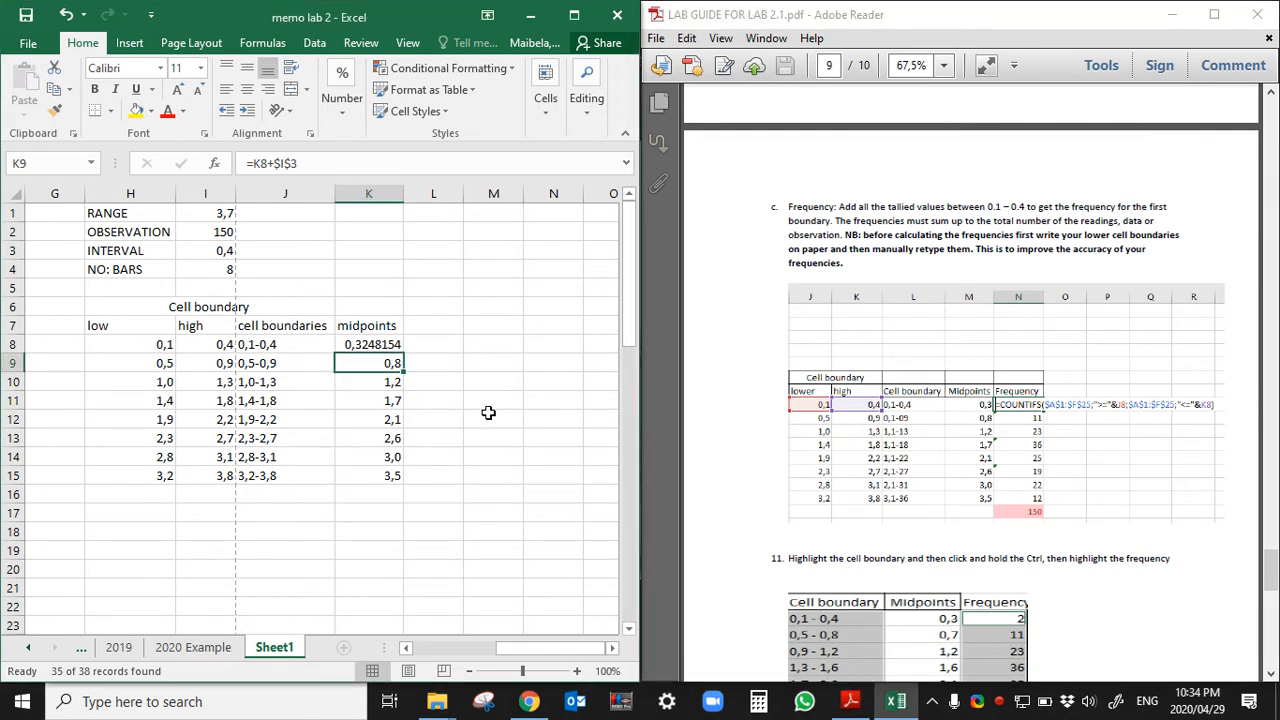
pyautogui.click(458, 320)
pyautogui.write('frw')
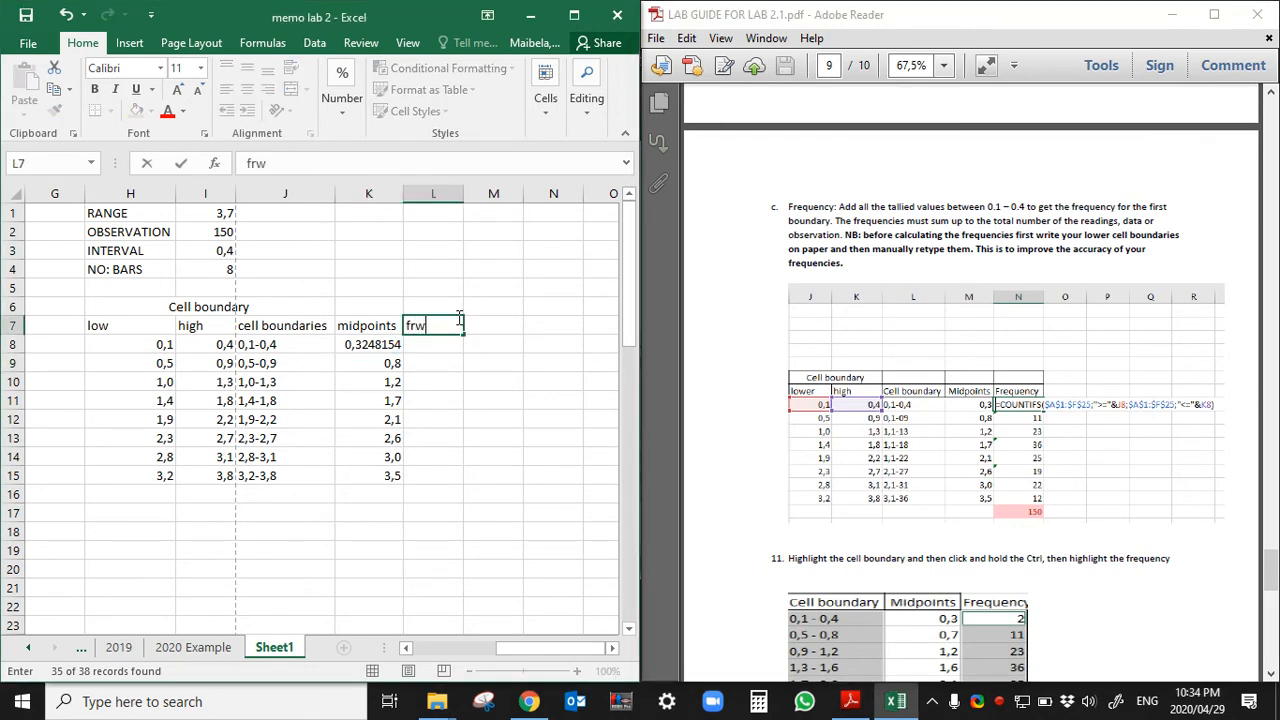
pyautogui.press('BackSpace')
pyautogui.write('equency')
pyautogui.press('Return')
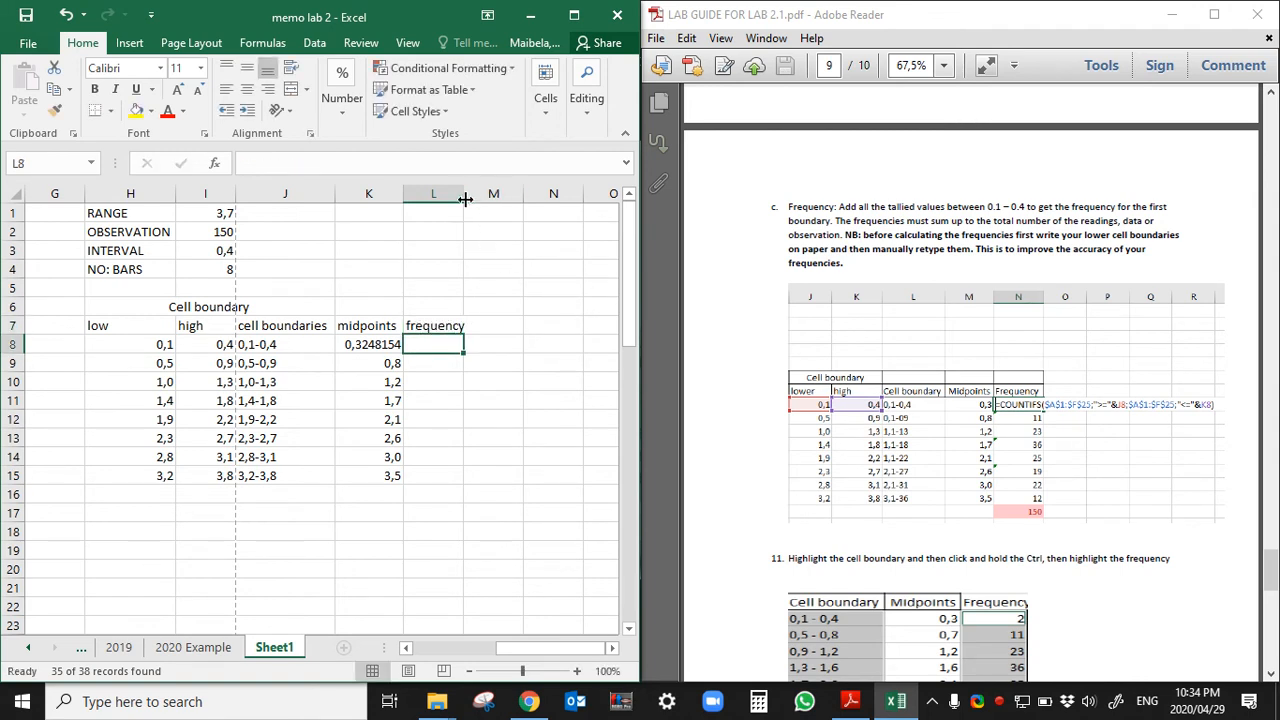
pyautogui.moveTo(461, 201); pyautogui.dragTo(470, 201)
# Step: Format the first midpoint in K8 as a number with two decimal places
pyautogui.click(362, 344)
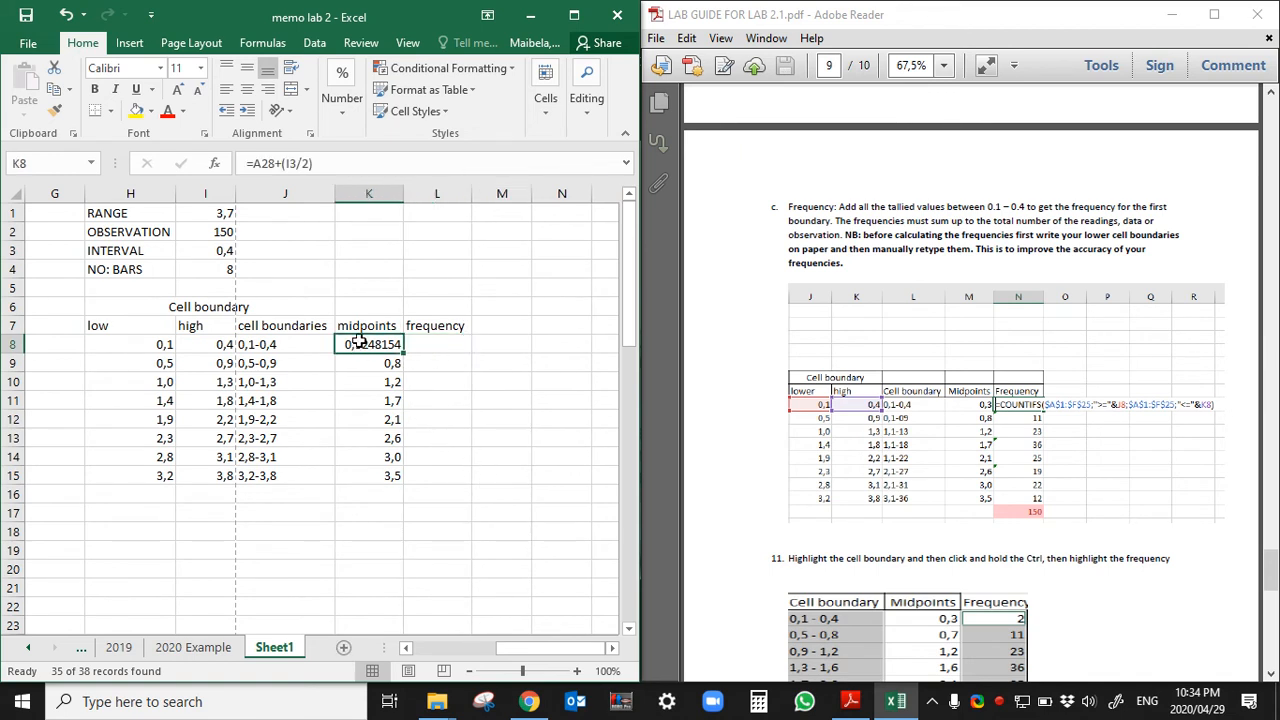
pyautogui.click(350, 98)
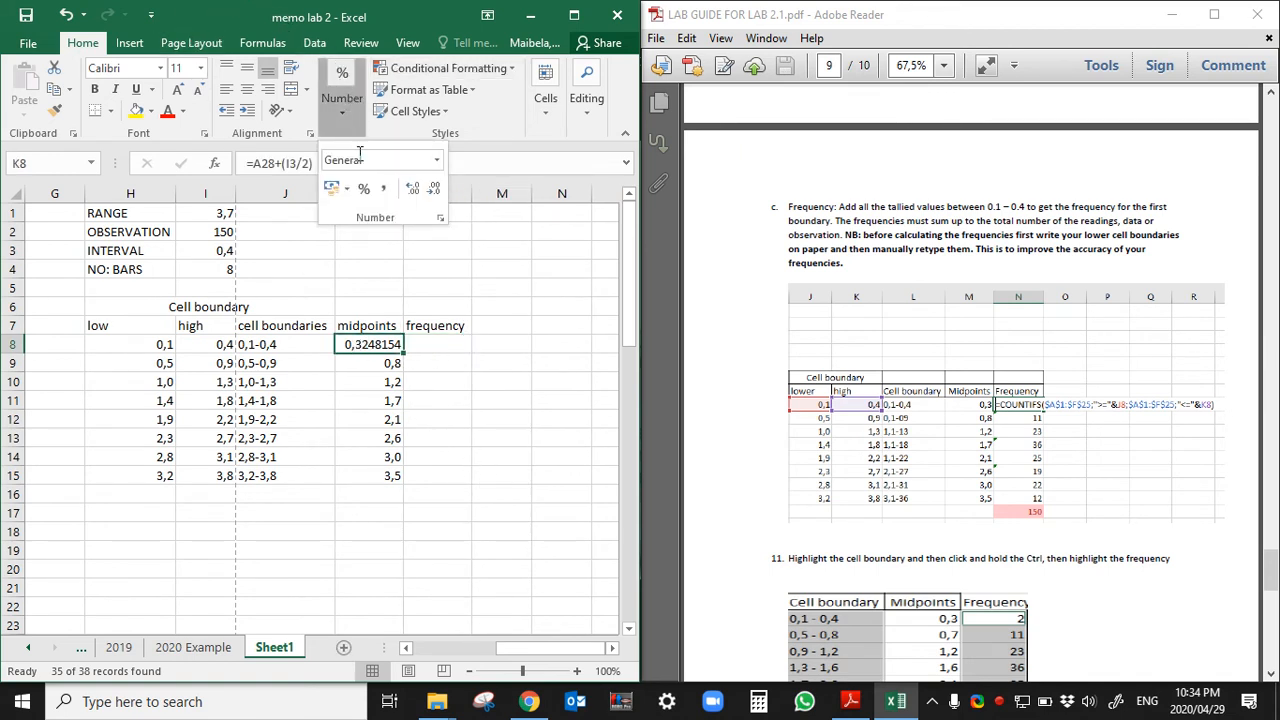
pyautogui.click(413, 189)
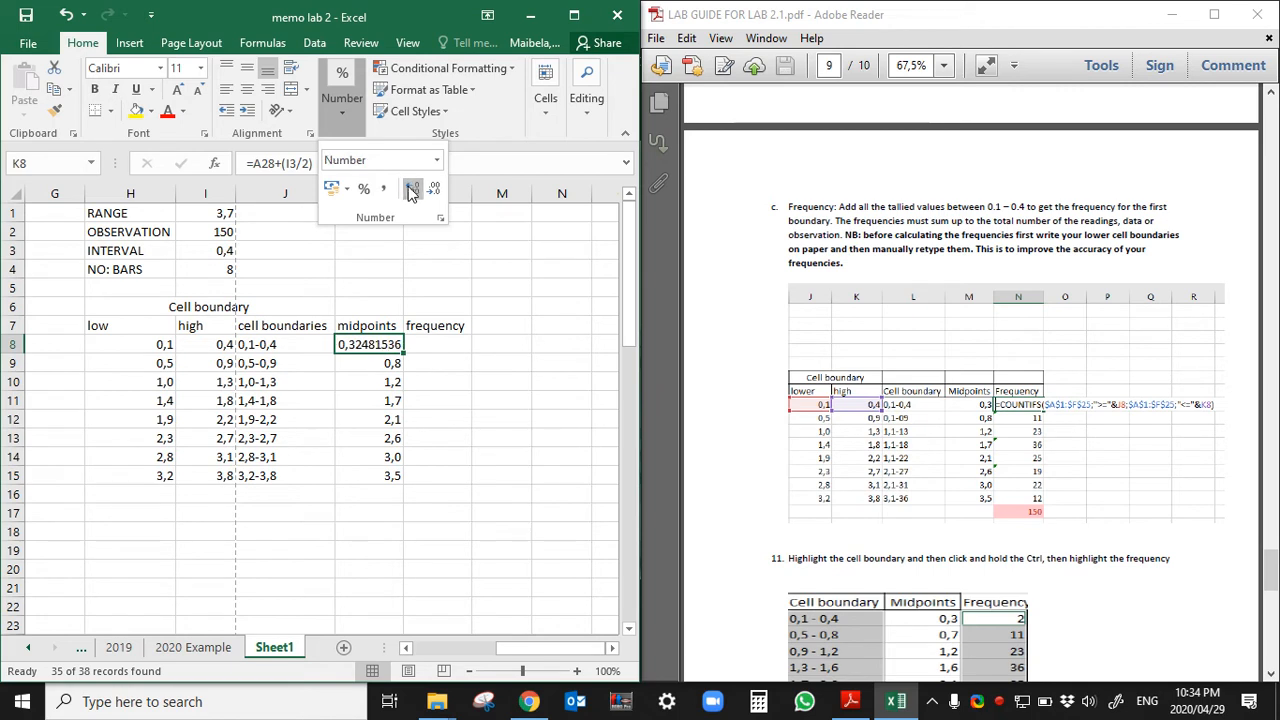
pyautogui.click(434, 190)
pyautogui.click(434, 190)
pyautogui.click(434, 190)
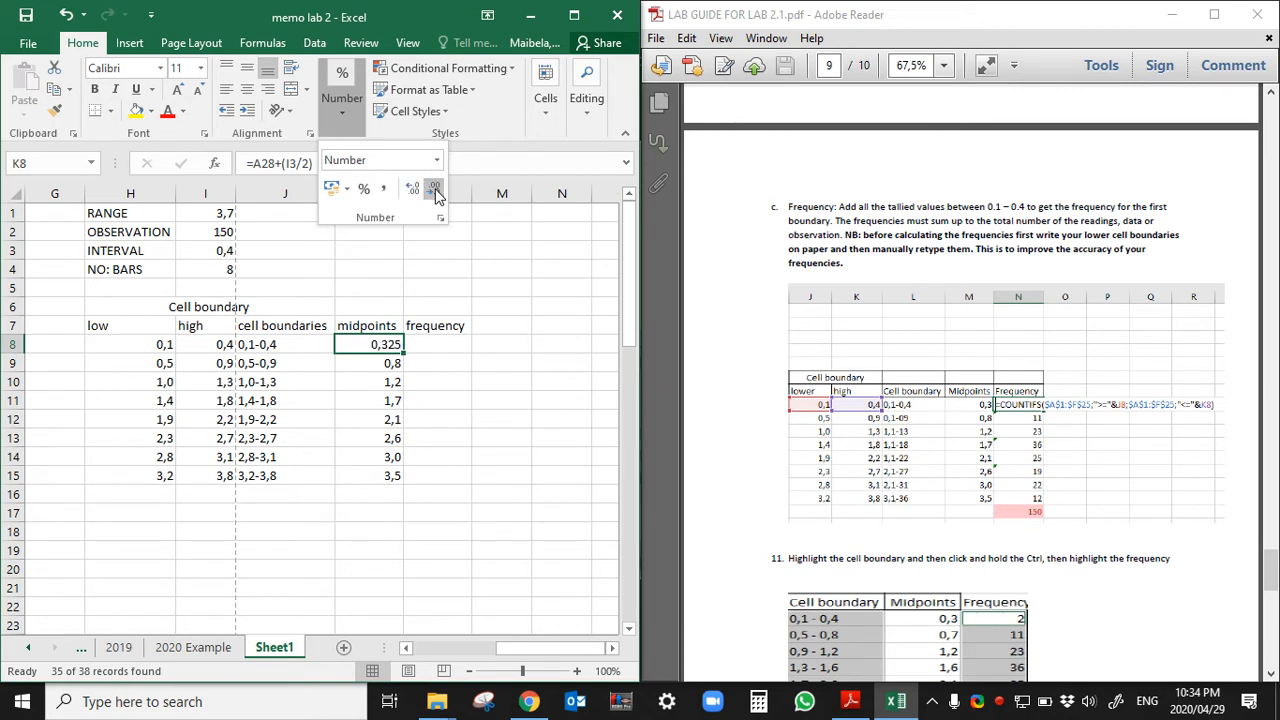
pyautogui.click(434, 190)
pyautogui.click(518, 480)
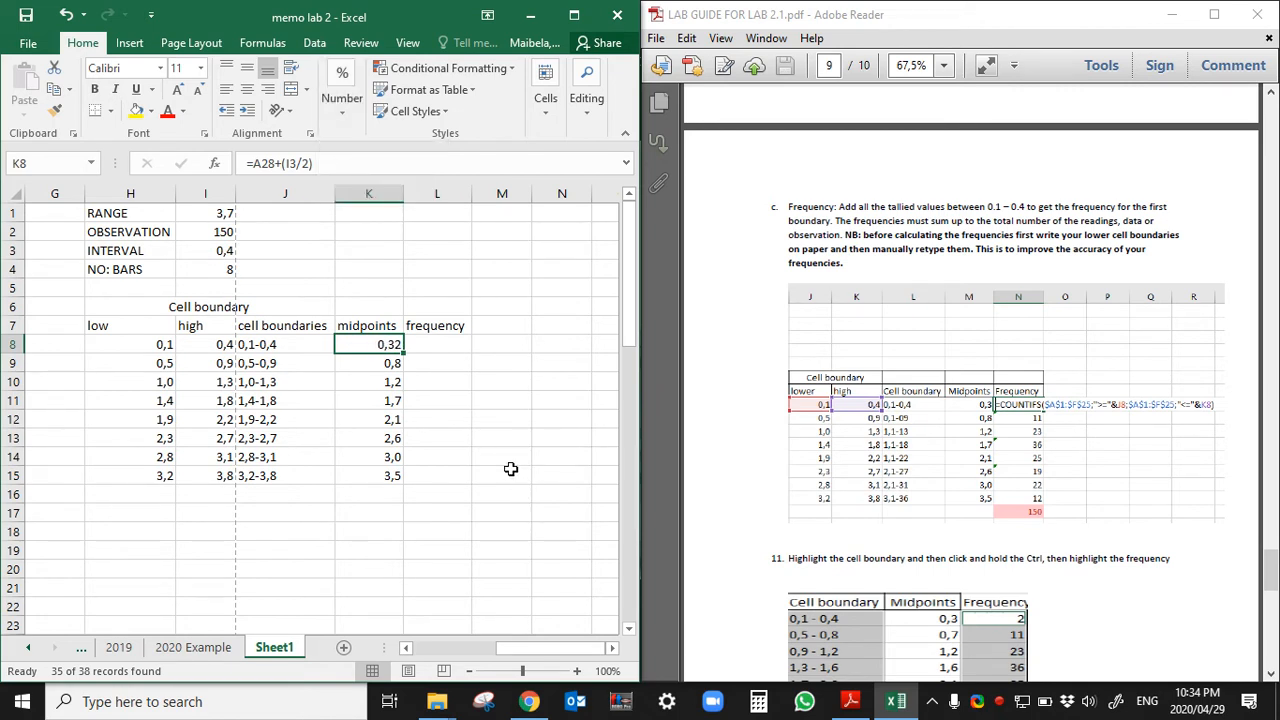
# Step: Begin a COUNTIFS formula in L8 for the first frequency, using the data block A1:F25 as the first criteria range
pyautogui.click(441, 347)
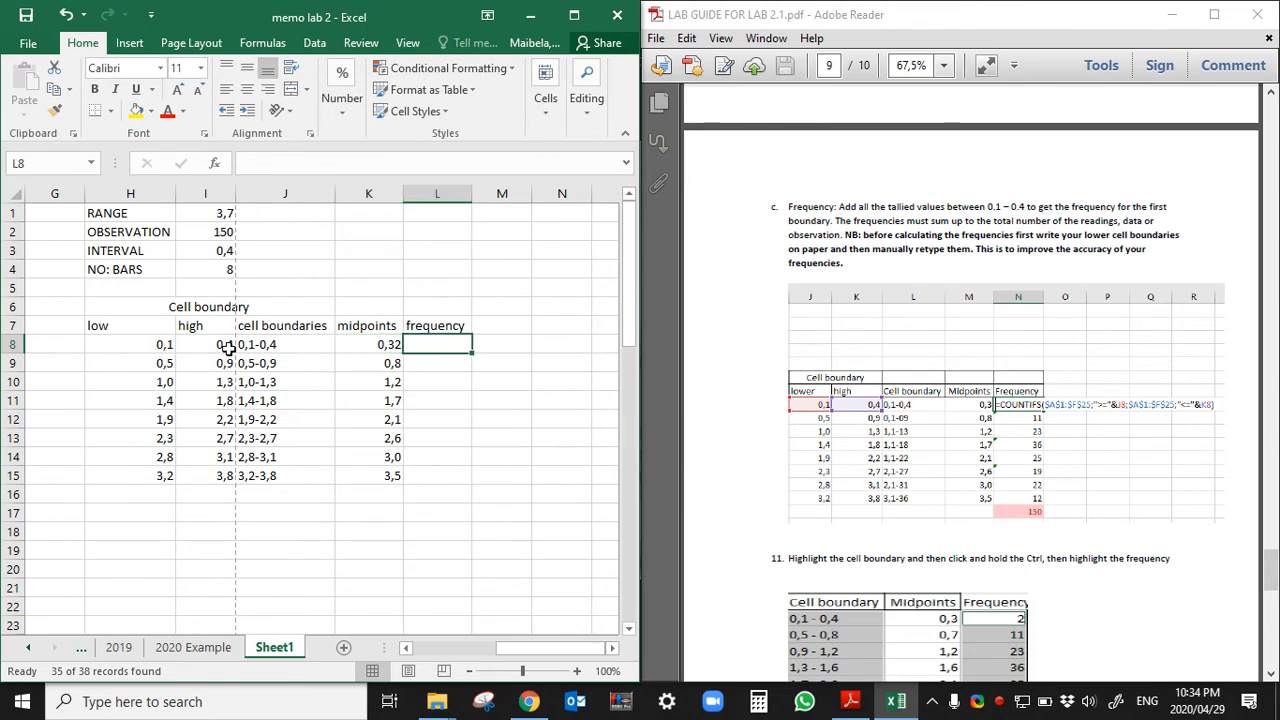
pyautogui.click(273, 344)
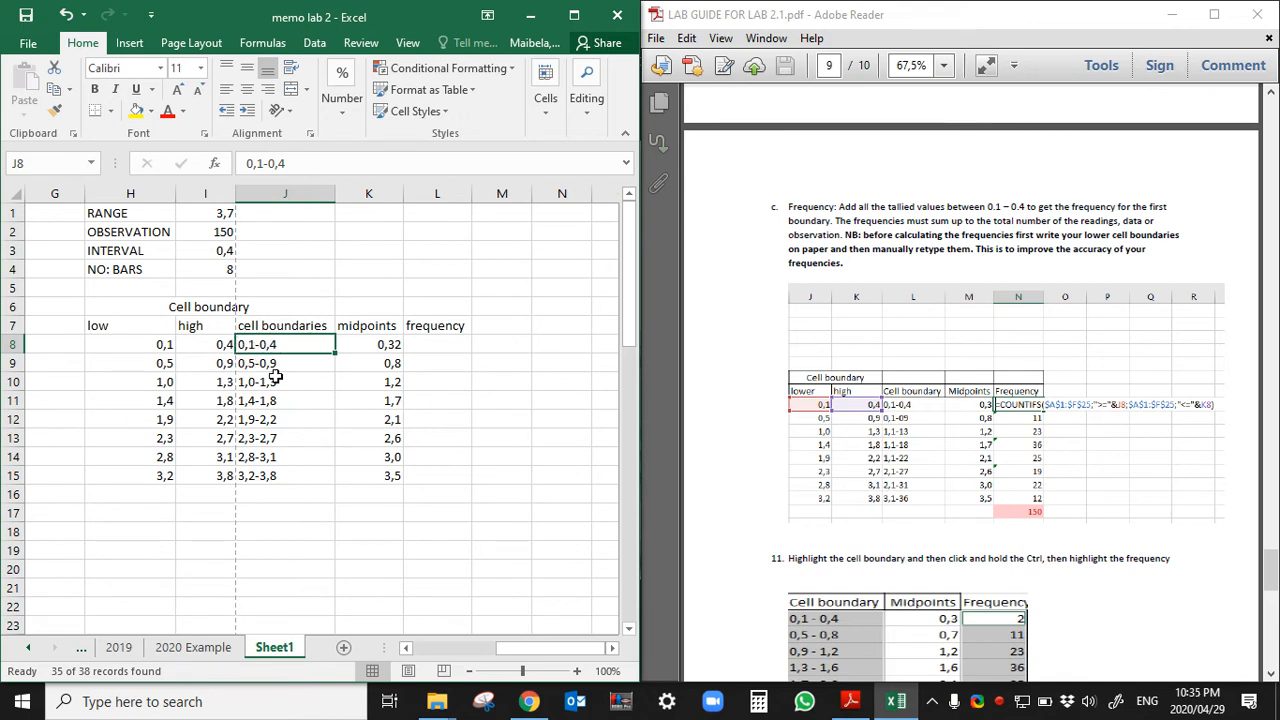
pyautogui.click(424, 346)
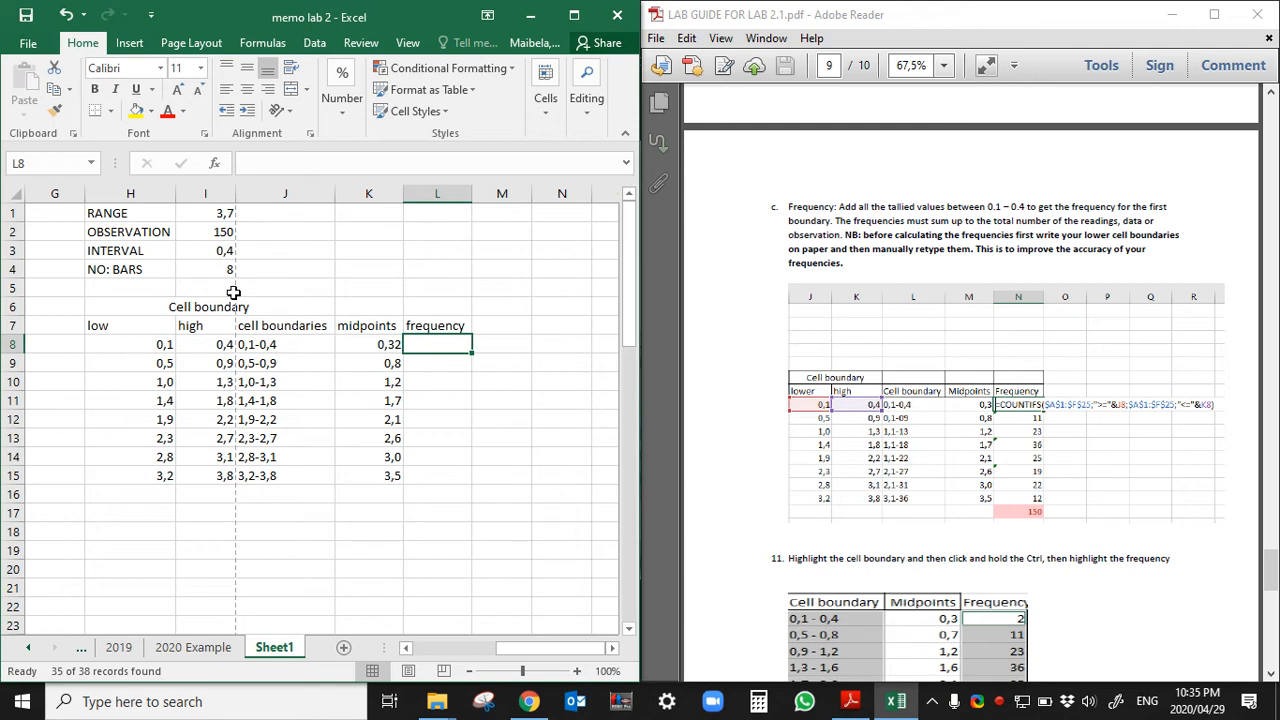
pyautogui.write('=coun')
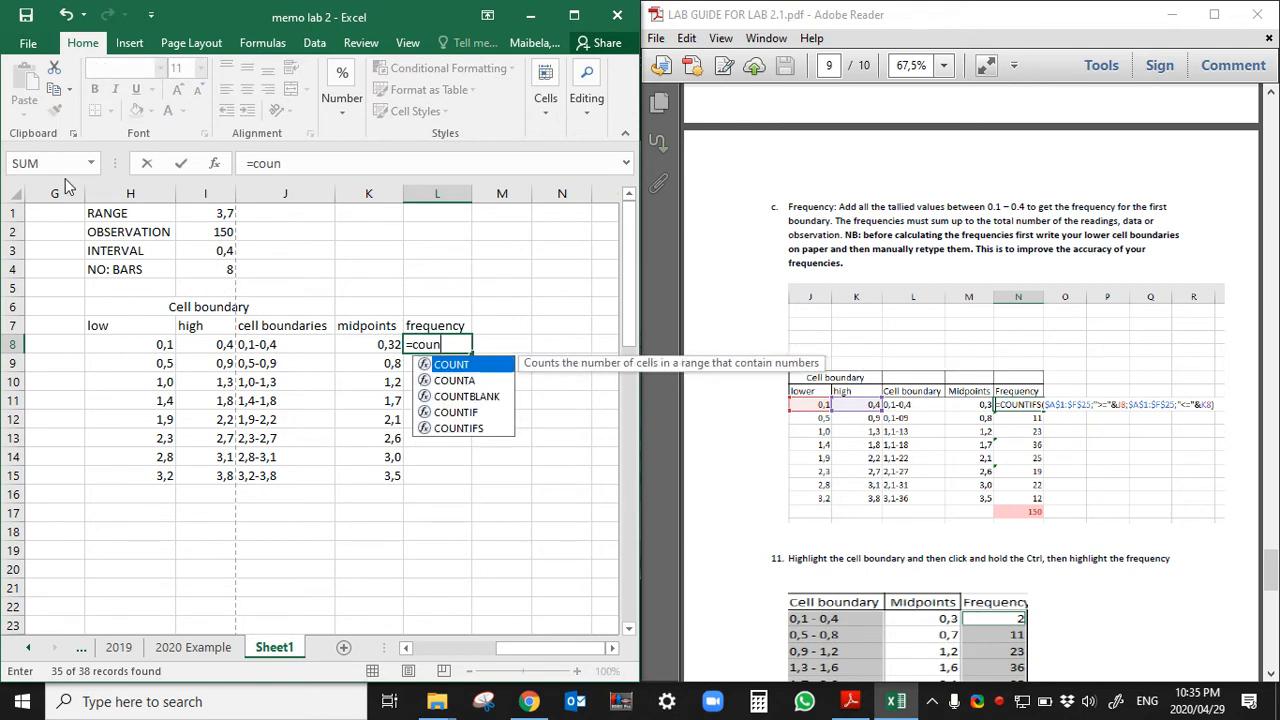
pyautogui.write('tif')
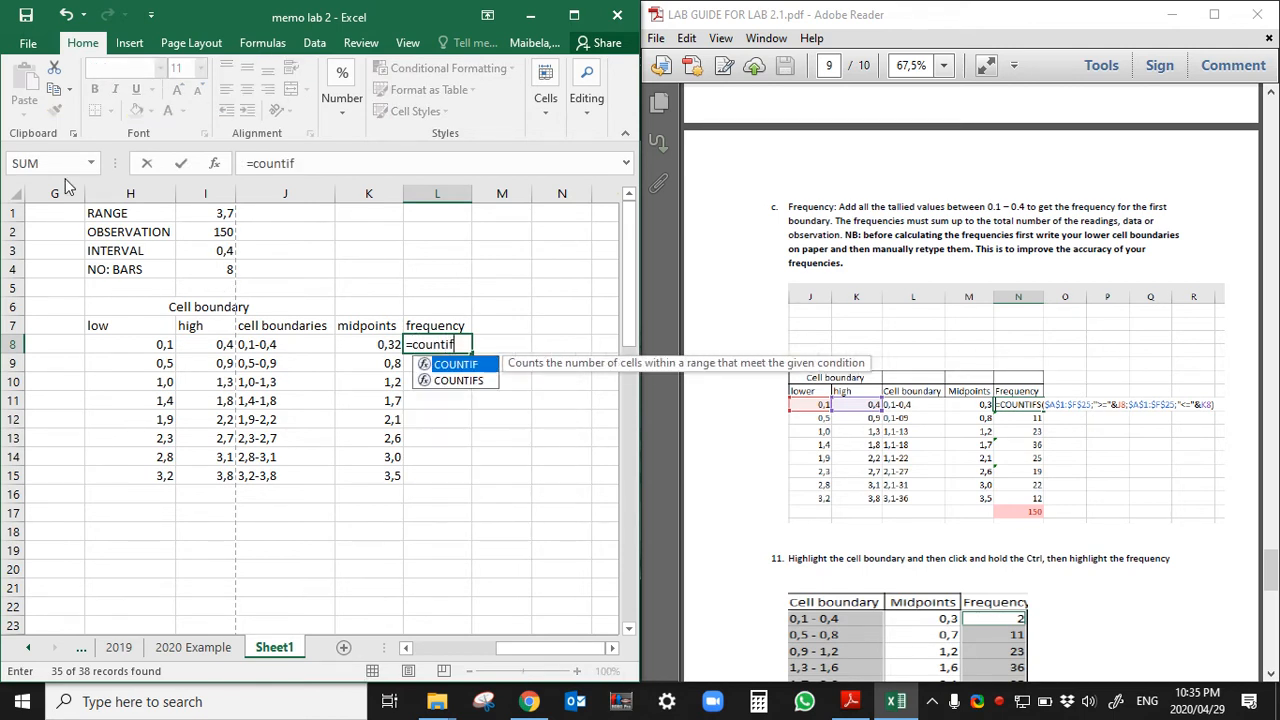
pyautogui.write('s')
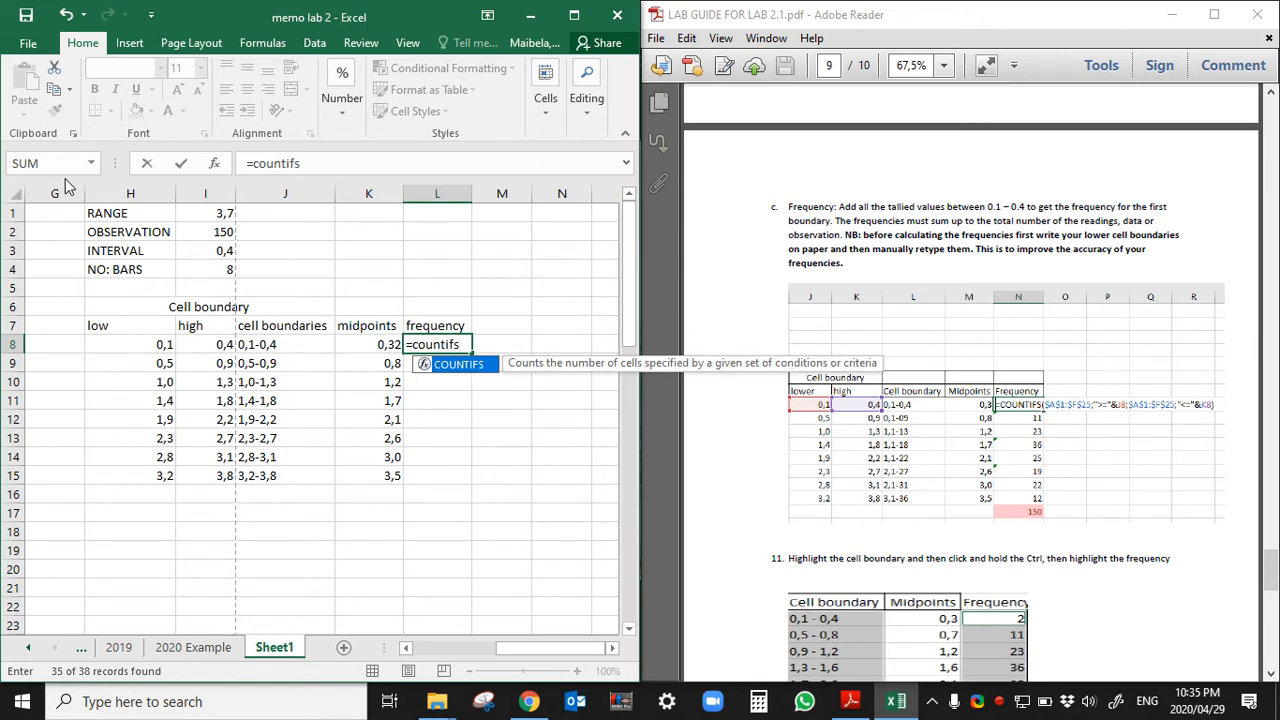
pyautogui.write('(')
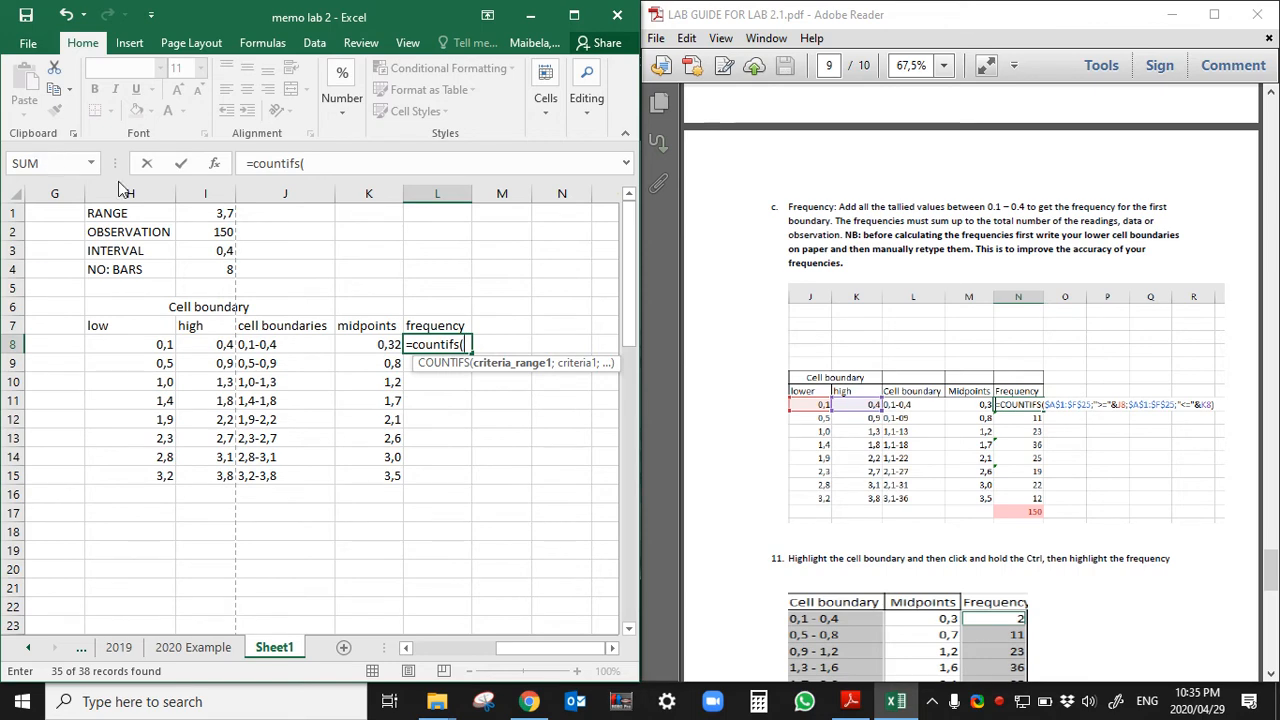
pyautogui.moveTo(518, 658); pyautogui.dragTo(436, 658)
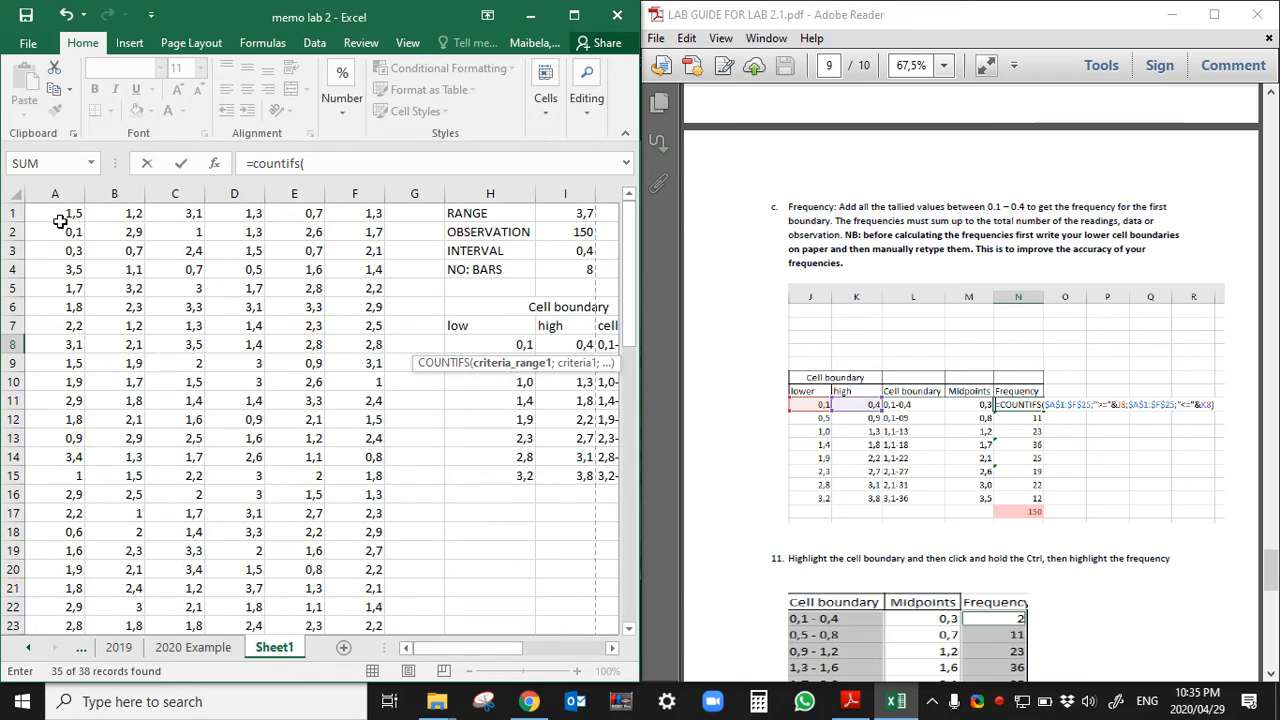
pyautogui.moveTo(56, 214); pyautogui.dragTo(379, 562)
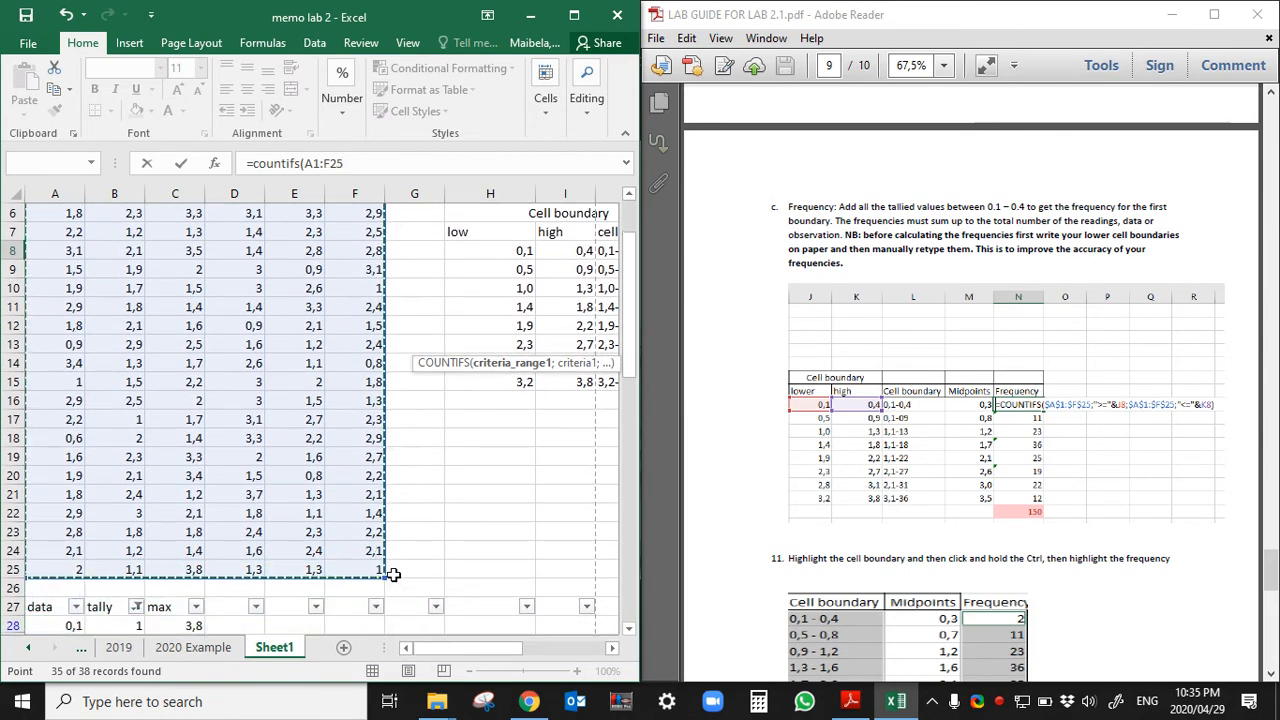
pyautogui.moveTo(490, 650); pyautogui.dragTo(627, 648)
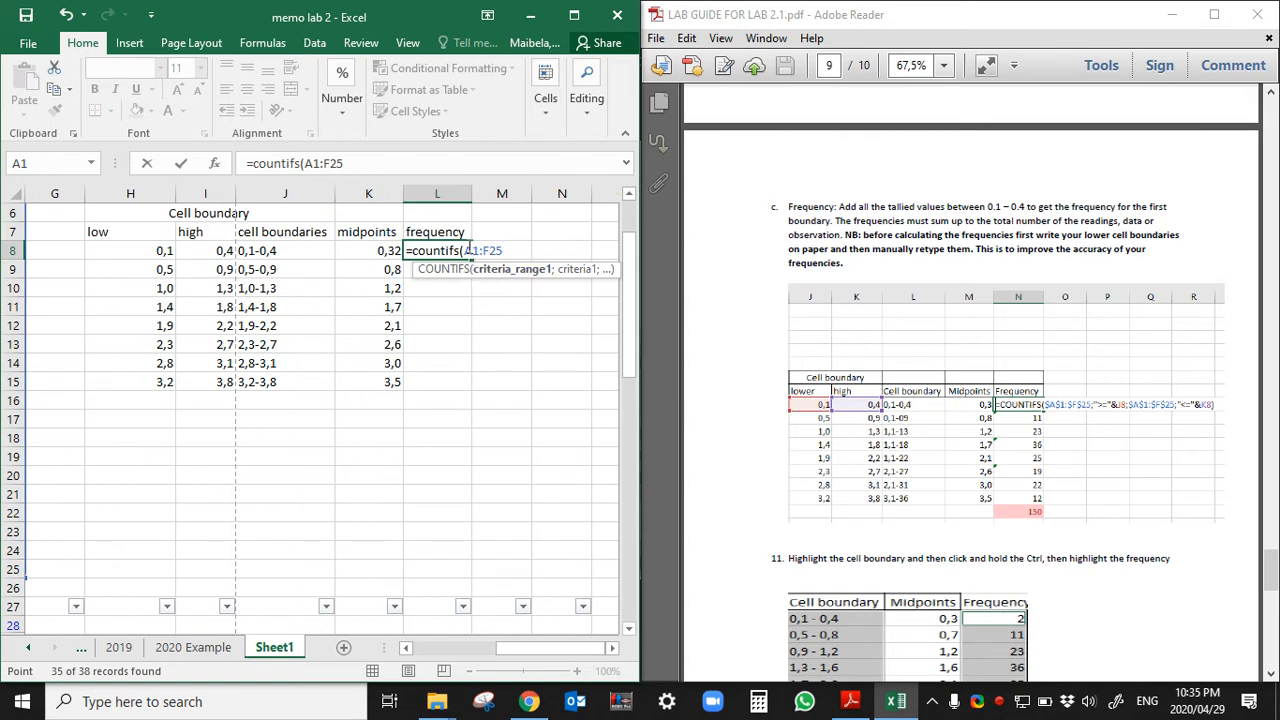
# Step: Make the first criteria range in the L8 formula absolute as $A$1:$F$25 and end it with a semicolon separator
pyautogui.click(465, 251)
pyautogui.write('$')
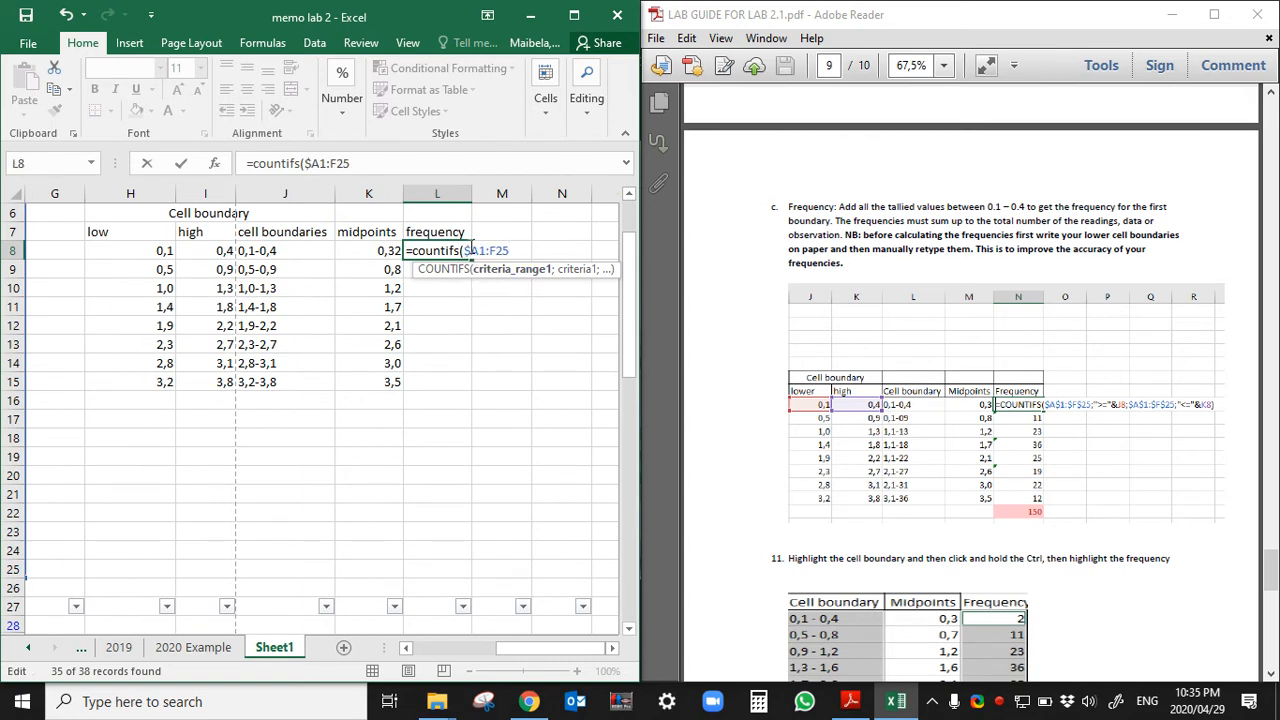
pyautogui.press('Right')
pyautogui.write('$')
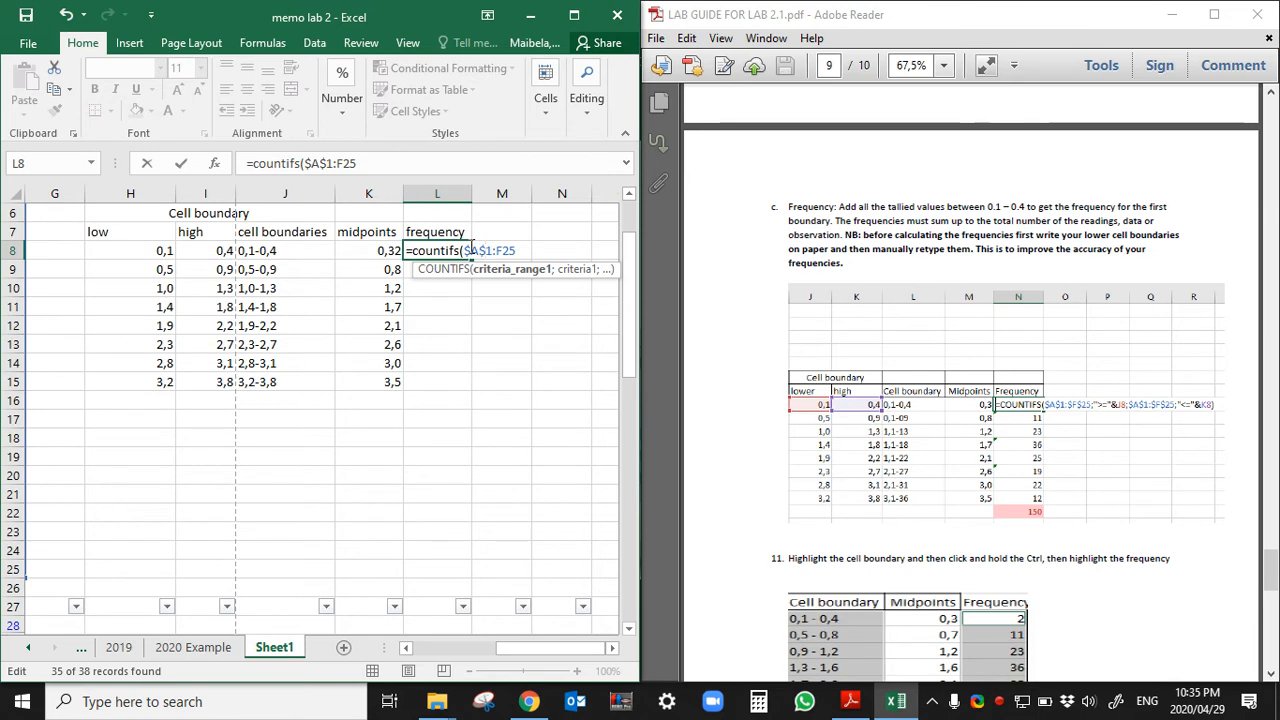
pyautogui.press('Right')
pyautogui.press('Right')
pyautogui.write('$A')
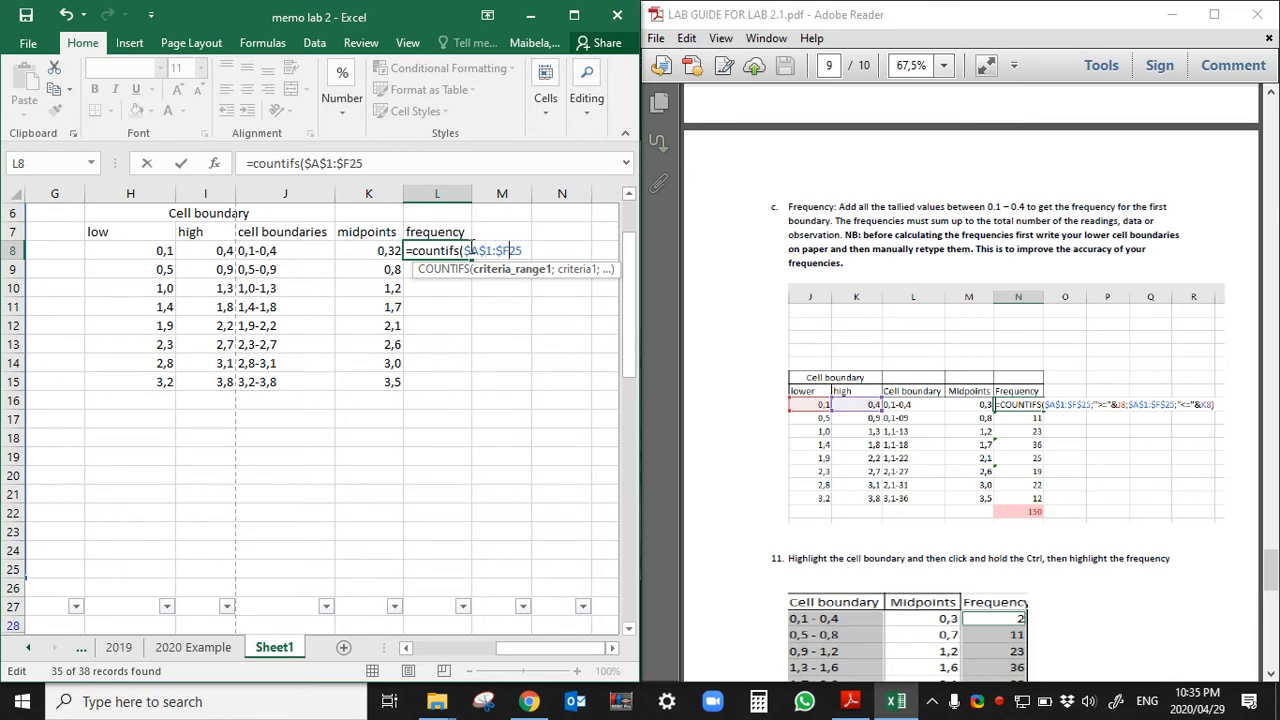
pyautogui.write('$25')
pyautogui.write(';')
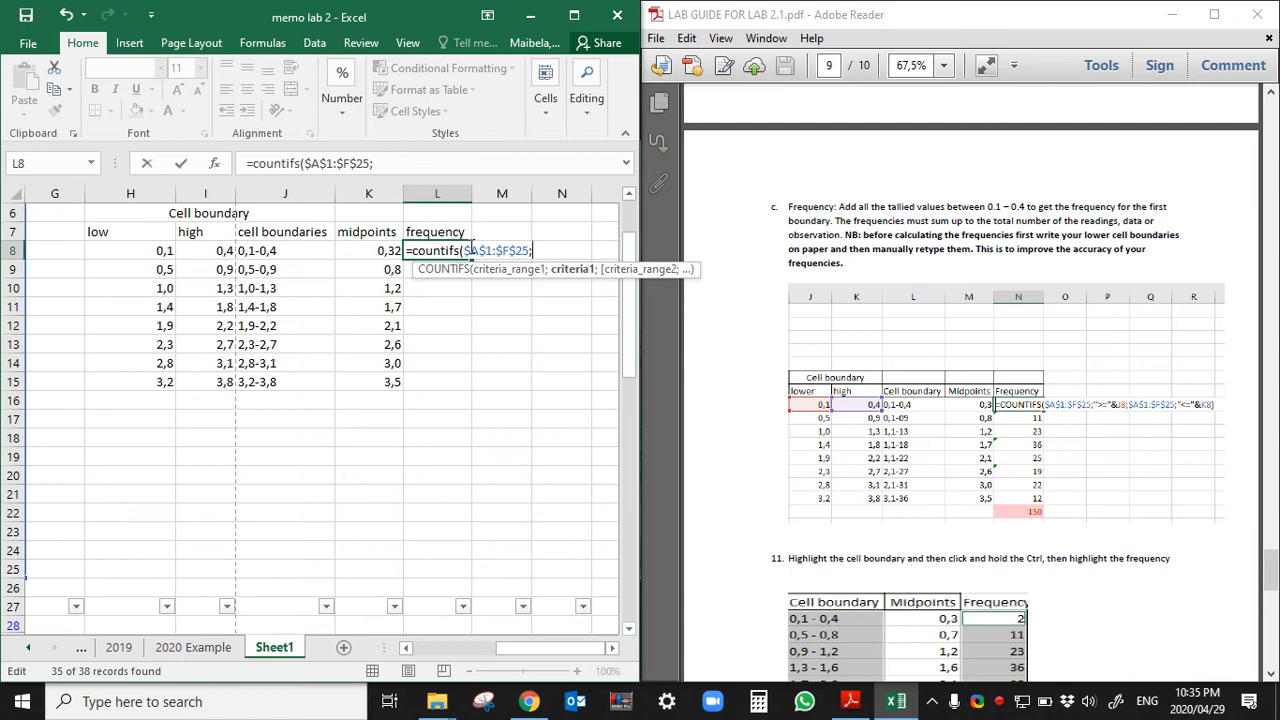
# Step: Enter ">="&H8 as the first criterion of the L8 formula so it counts values from the low boundary up
pyautogui.click(128, 254)
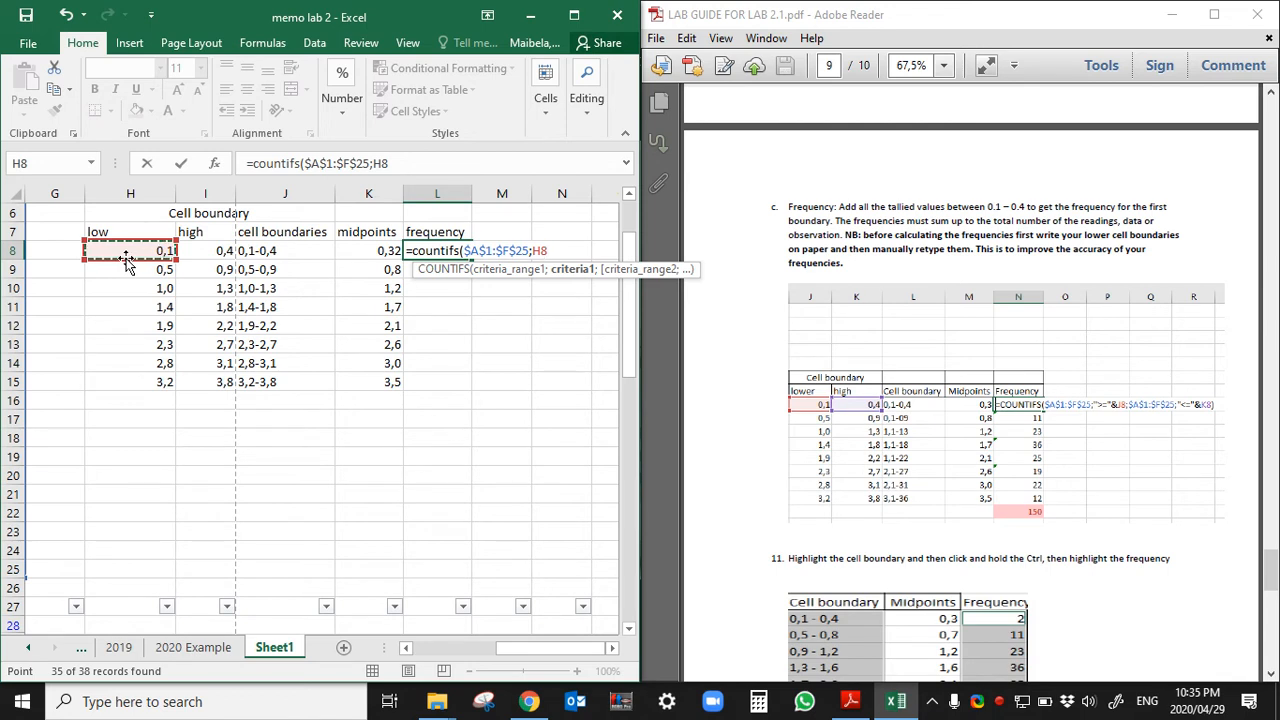
pyautogui.press('BackSpace')
pyautogui.press('BackSpace')
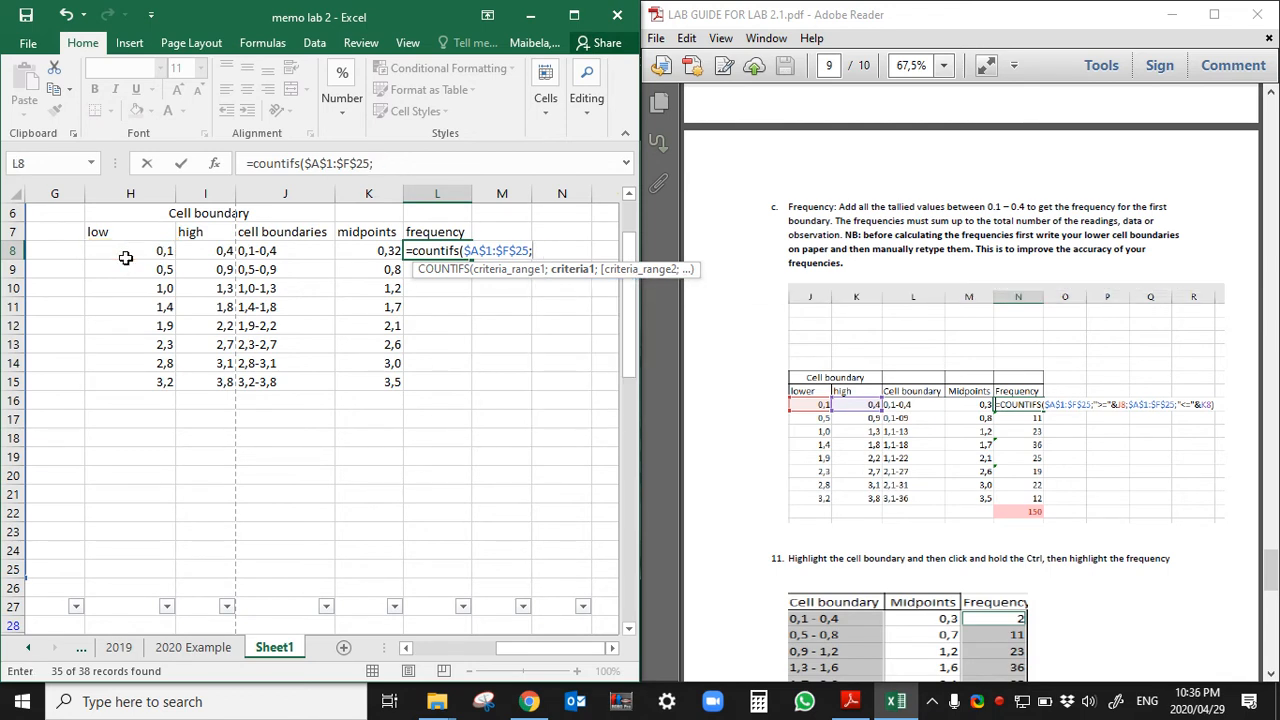
pyautogui.write('">+')
pyautogui.press('BackSpace')
pyautogui.write('="&')
pyautogui.click(150, 252)
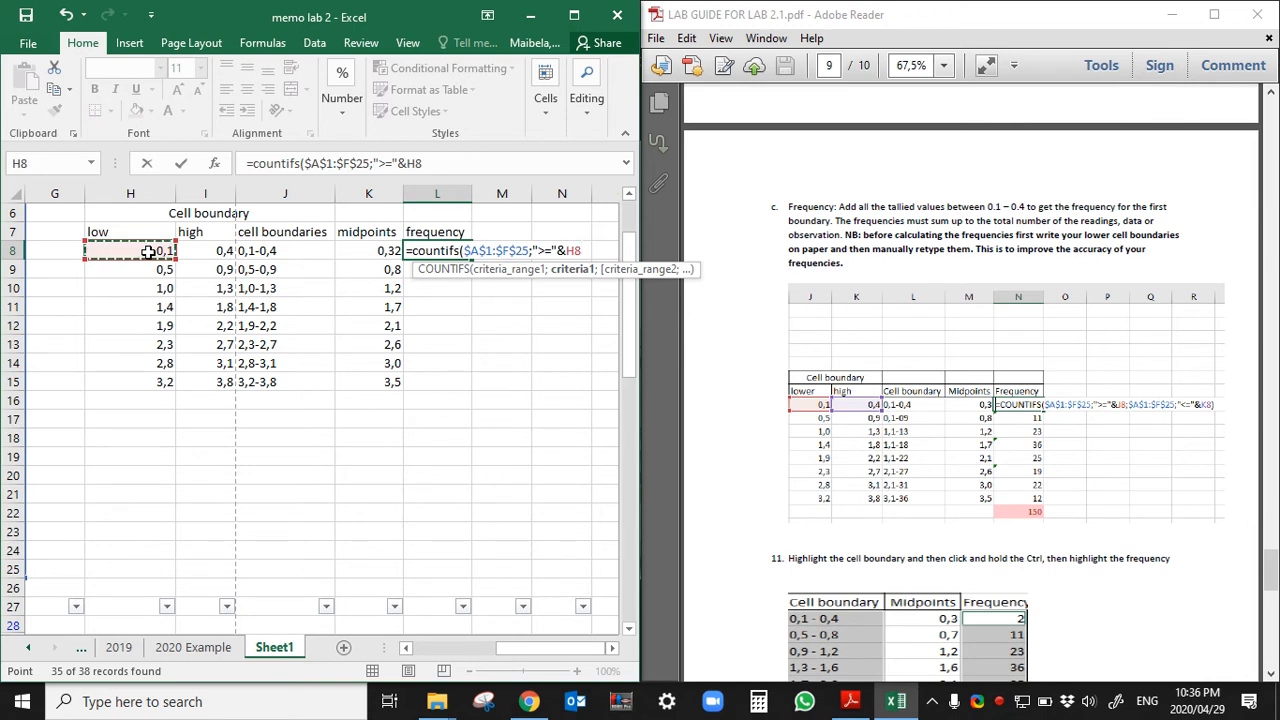
pyautogui.write(';')
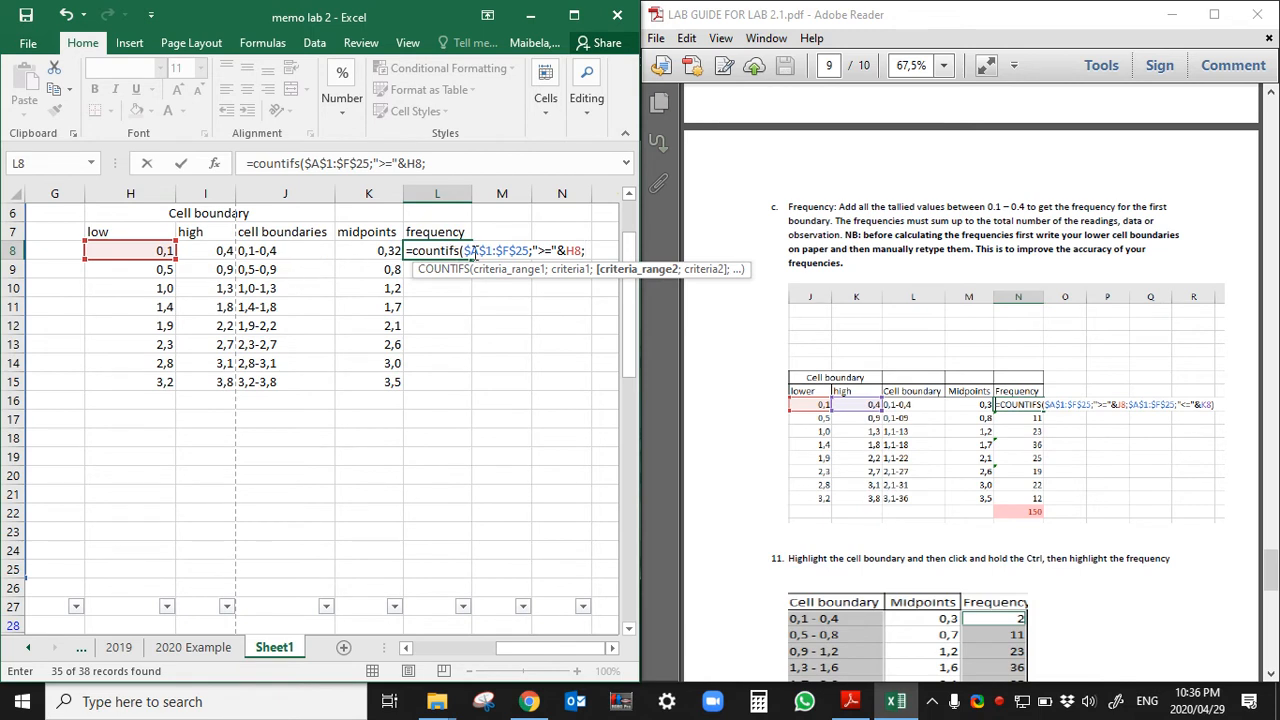
pyautogui.moveTo(465, 250); pyautogui.dragTo(531, 251)
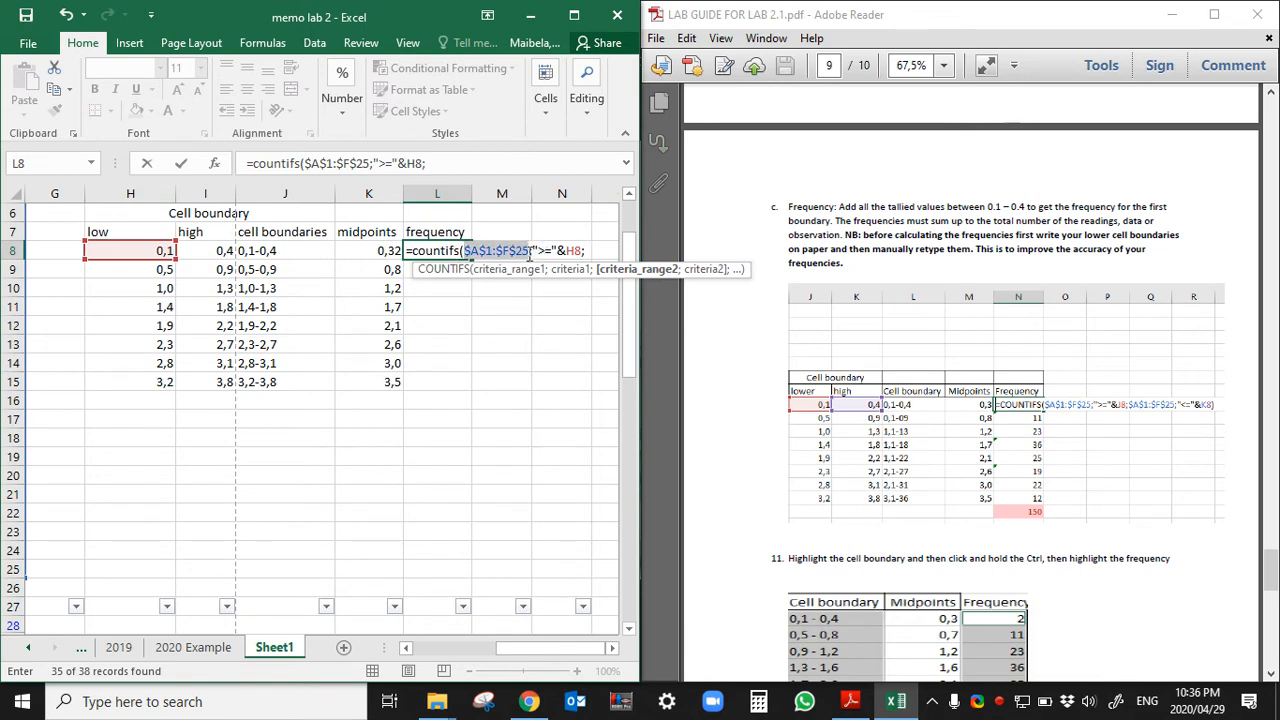
pyautogui.click(598, 248)
pyautogui.click(543, 250)
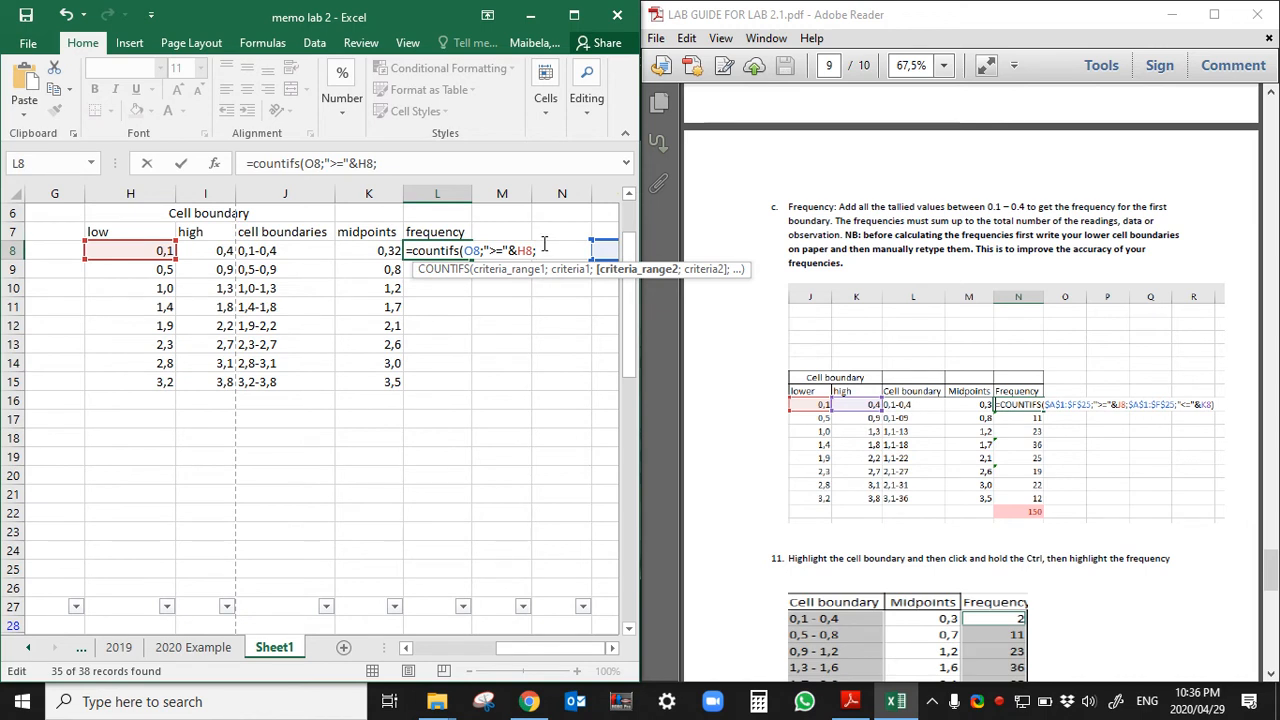
pyautogui.press('BackSpace')
pyautogui.write(';$A$1:$F$25')
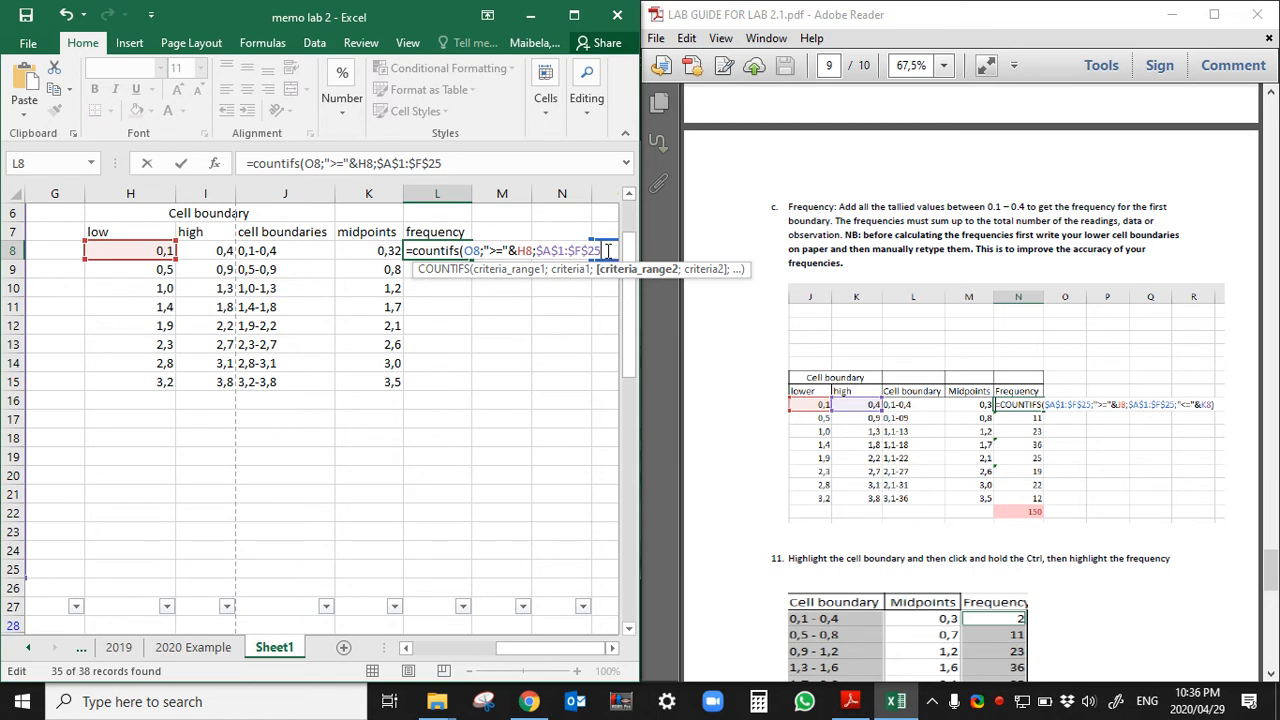
pyautogui.write(';')
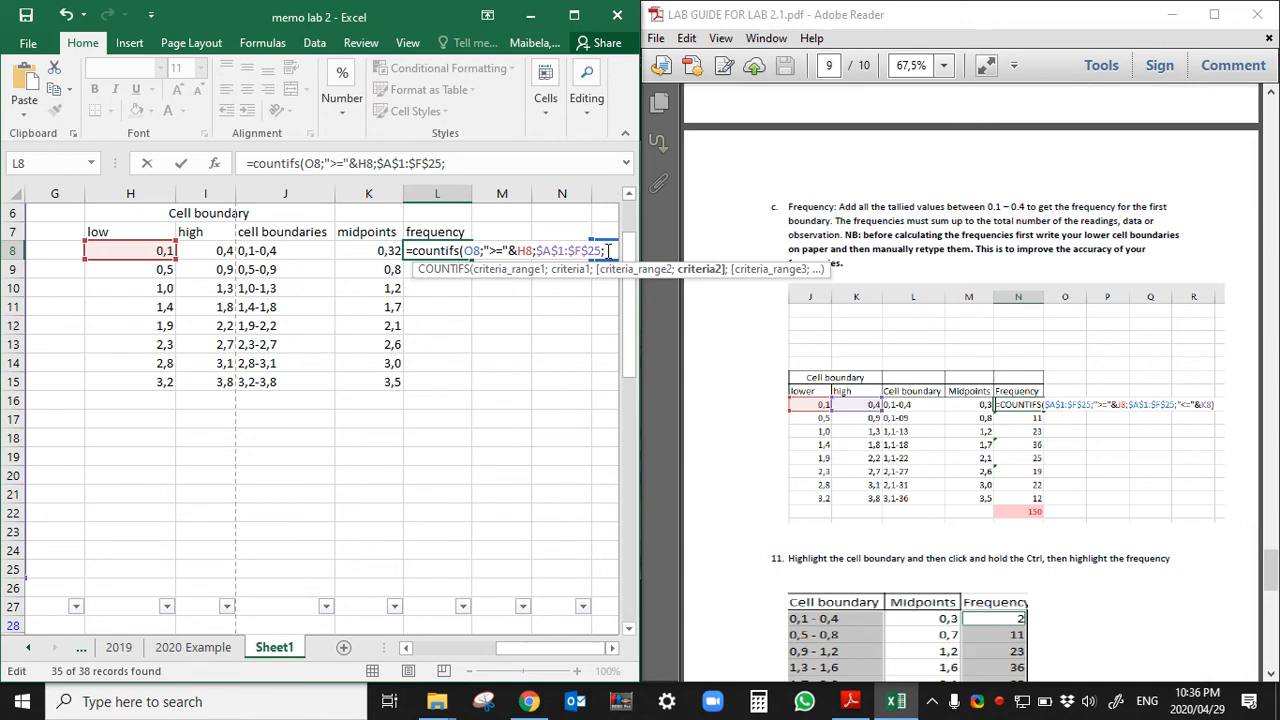
pyautogui.click(305, 163)
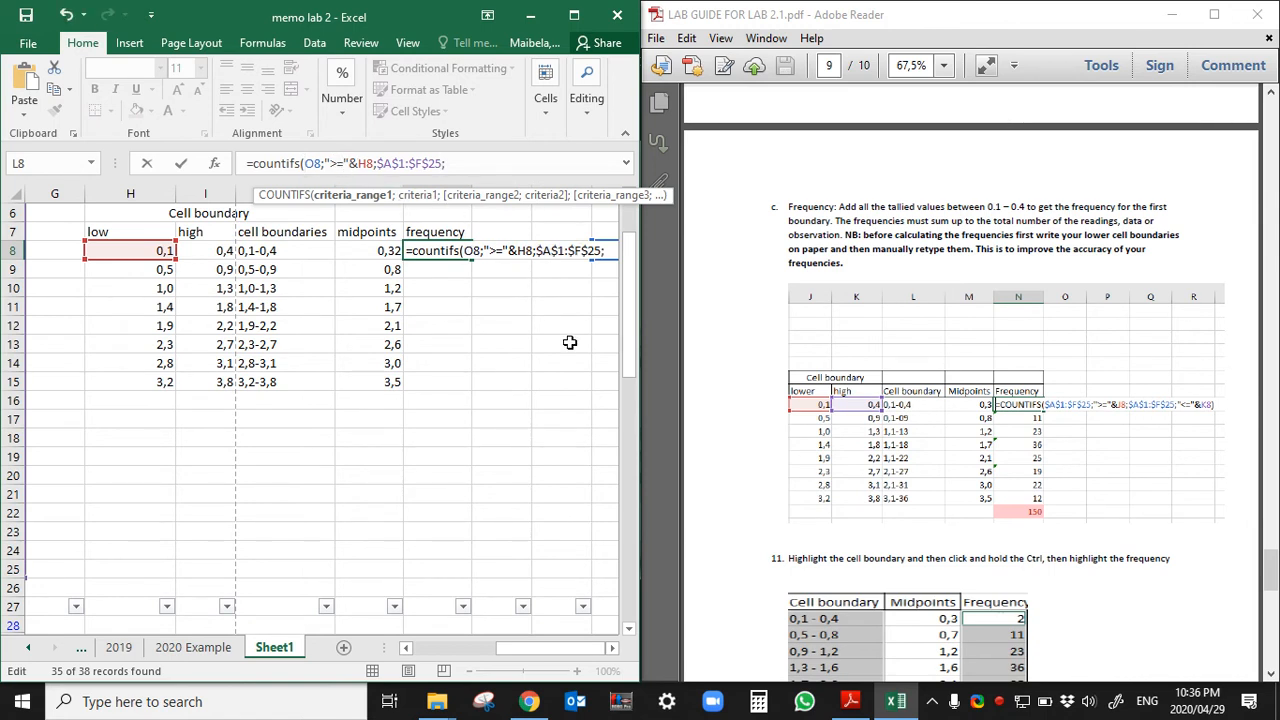
pyautogui.press('Escape')
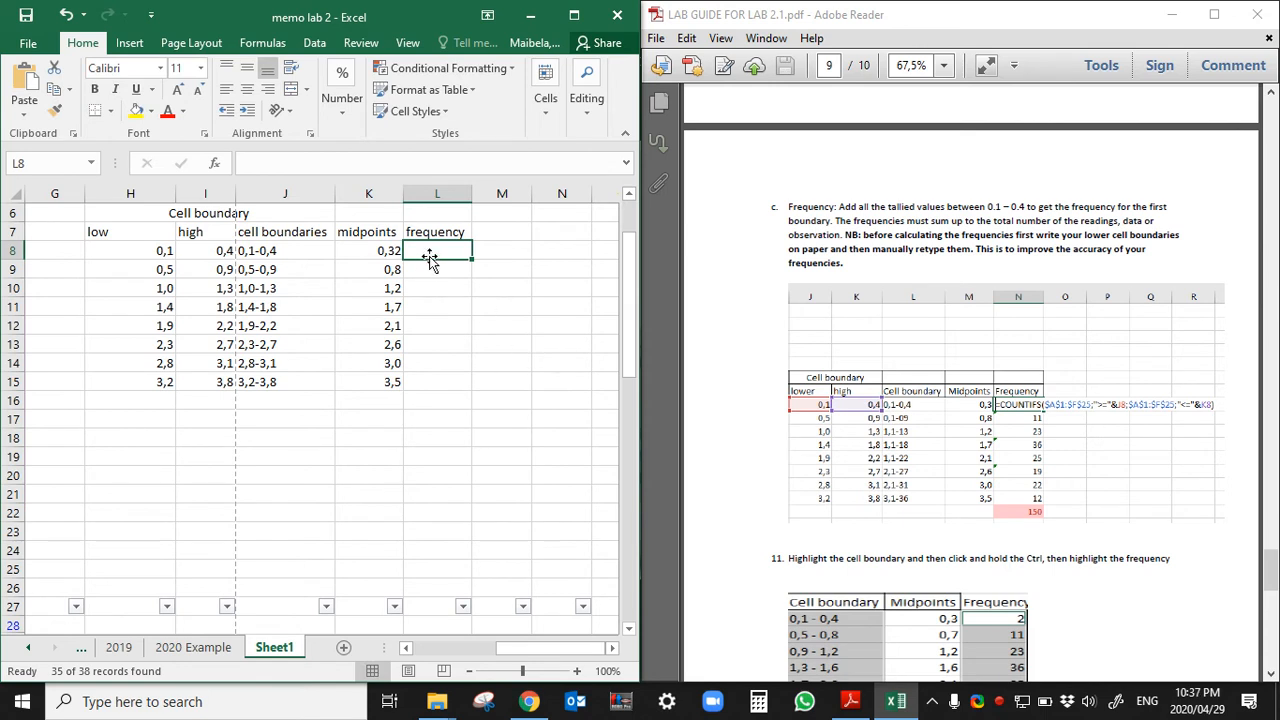
# Step: Restart the first frequency in L8 as a COUNTIFS formula with A1:F25 as the first criteria range, followed by a semicolon
pyautogui.write('=')
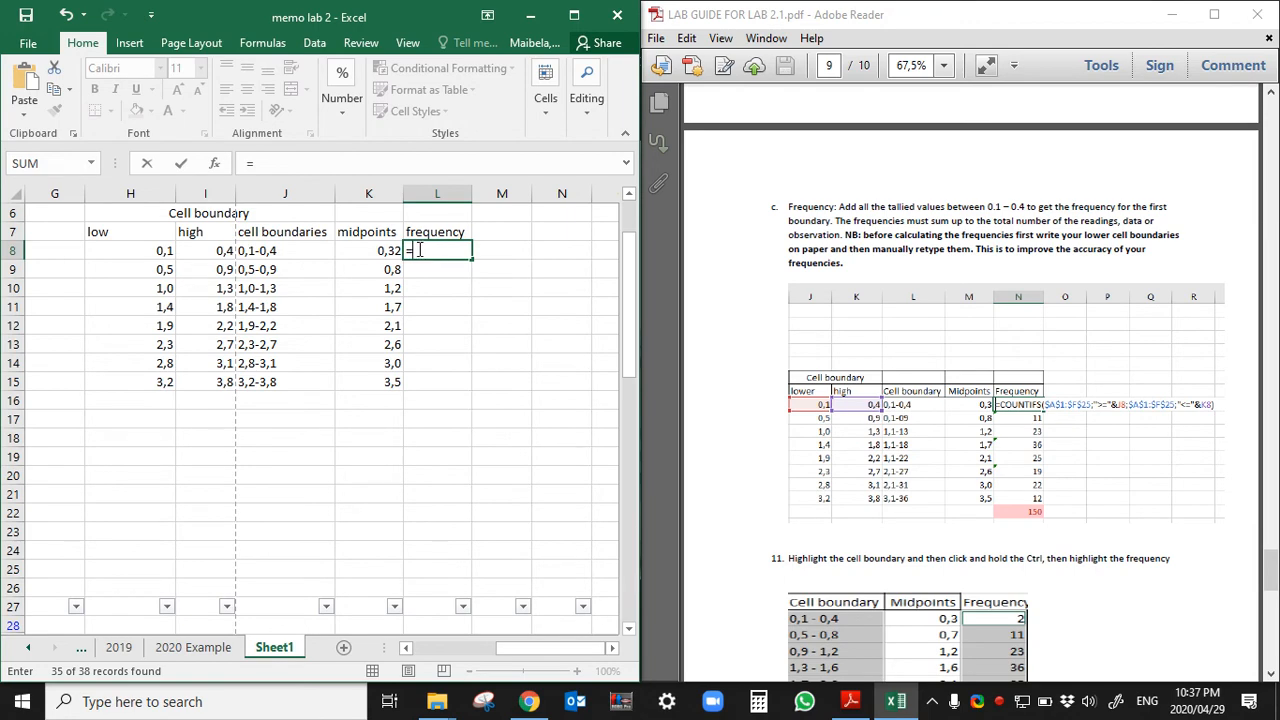
pyautogui.write('coun')
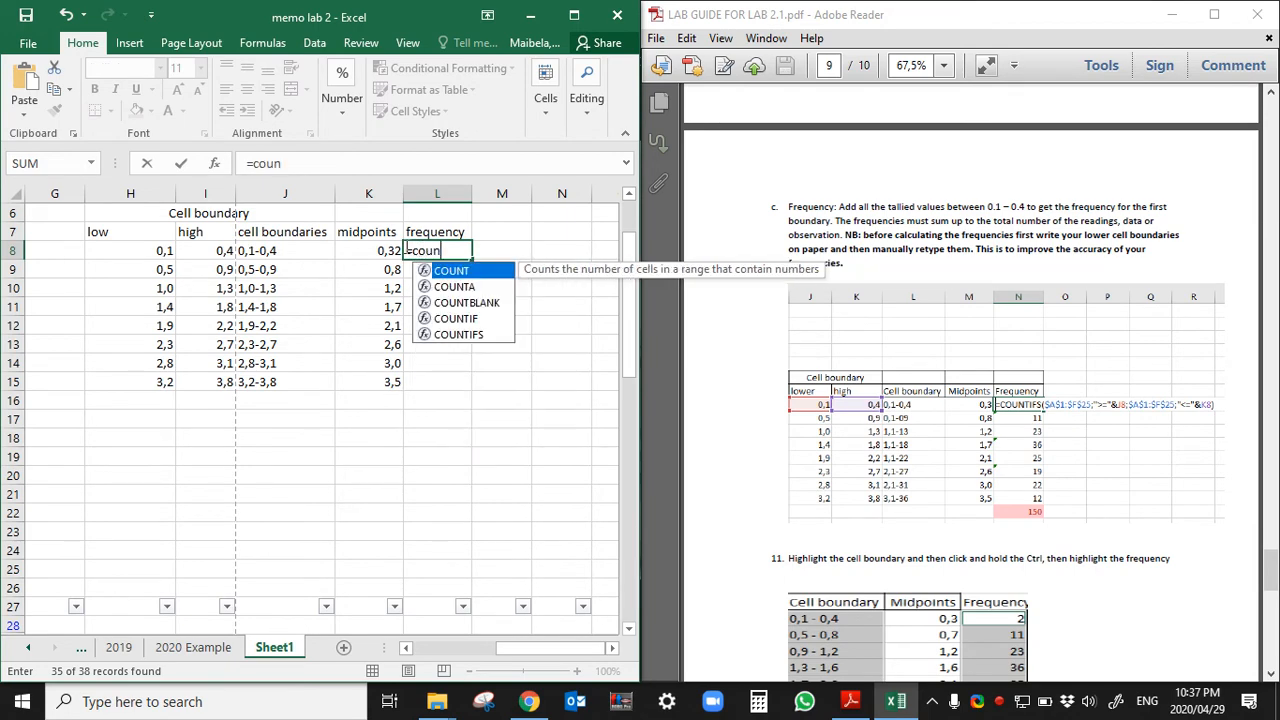
pyautogui.write('tifs(')
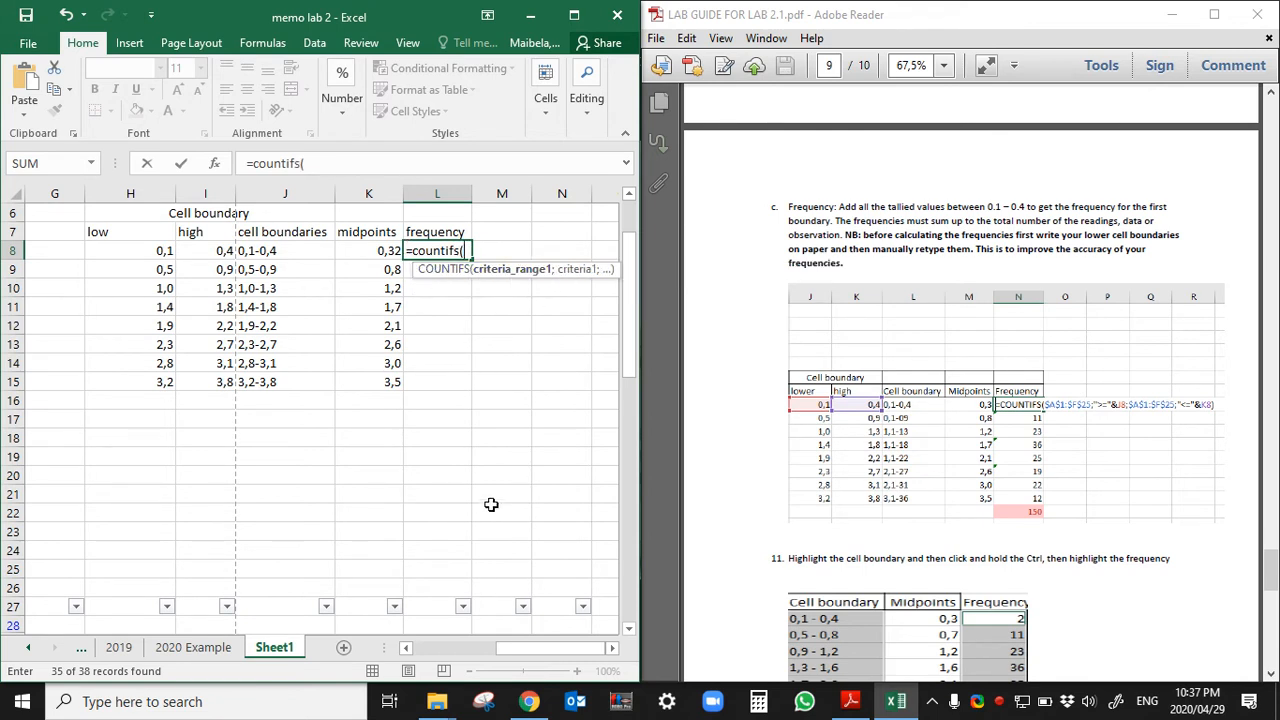
pyautogui.write('A')
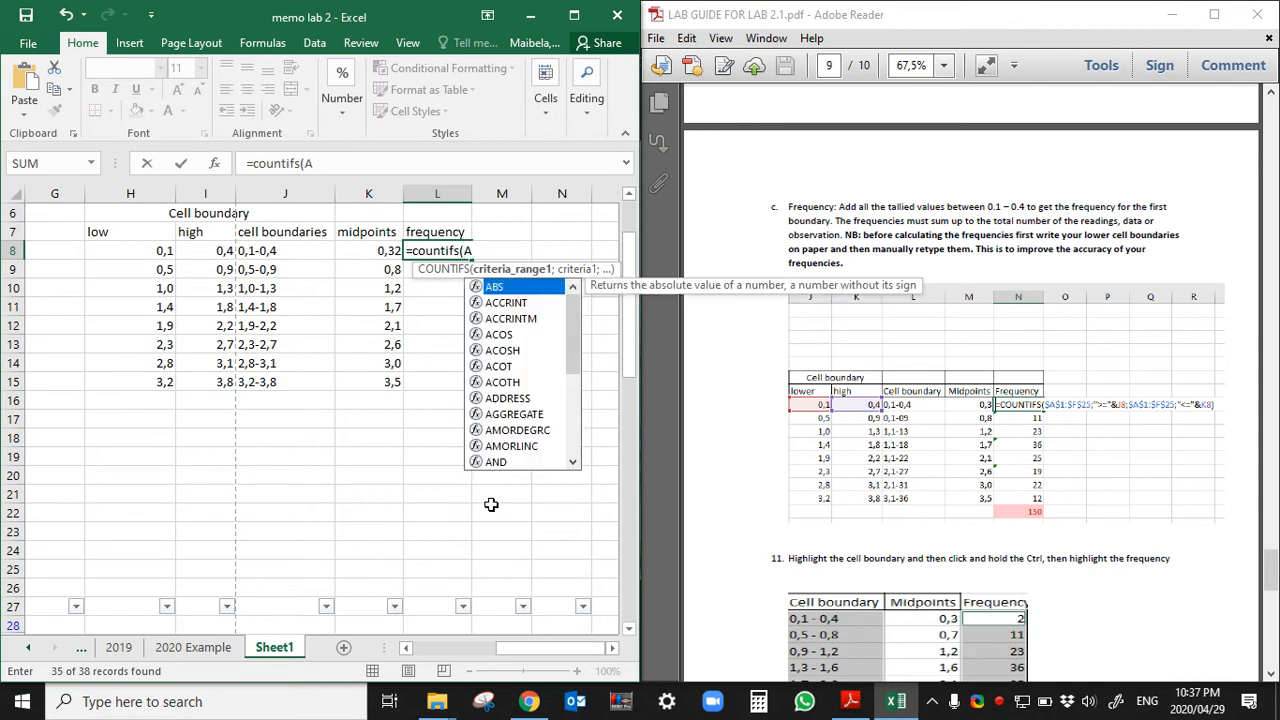
pyautogui.write('1')
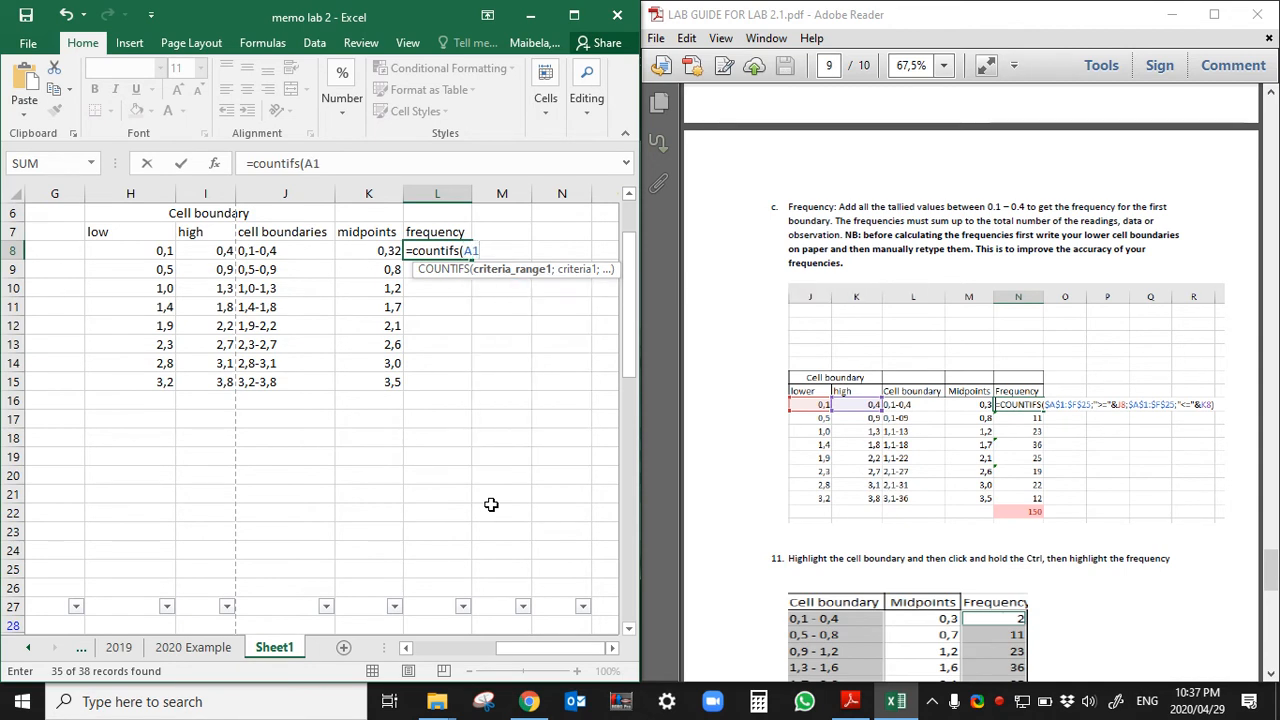
pyautogui.write(':F25')
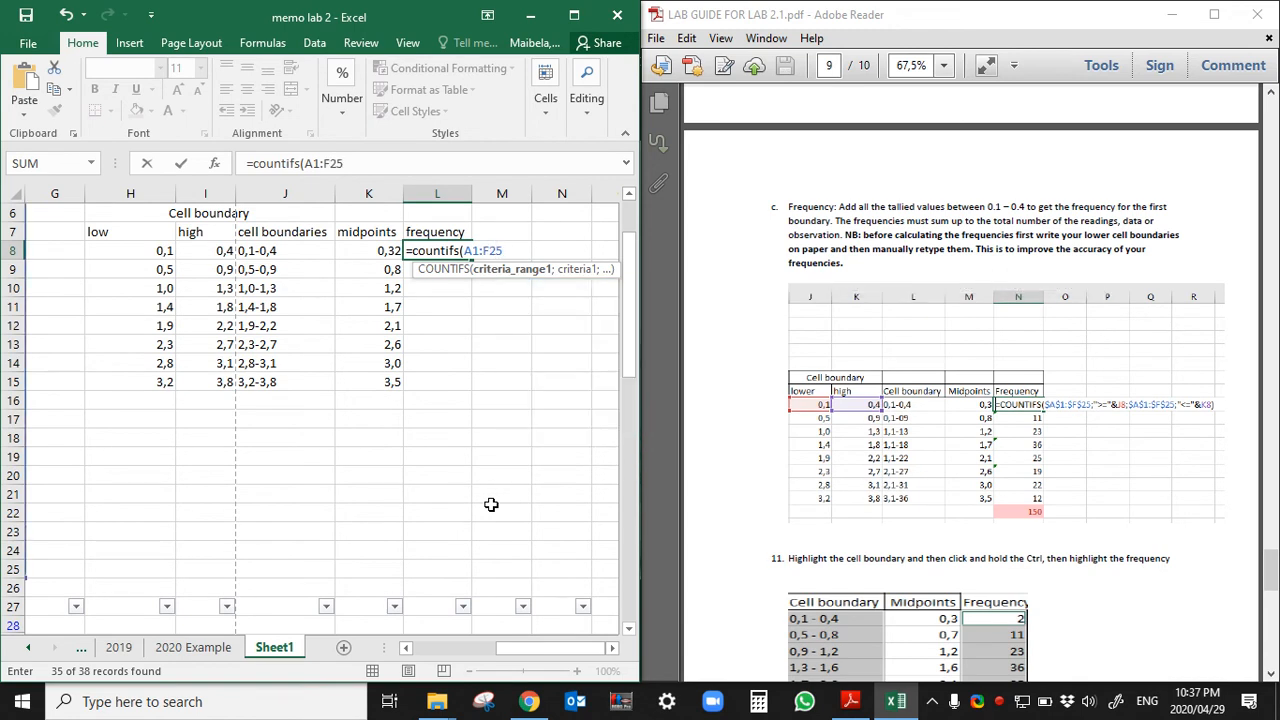
pyautogui.write(';')
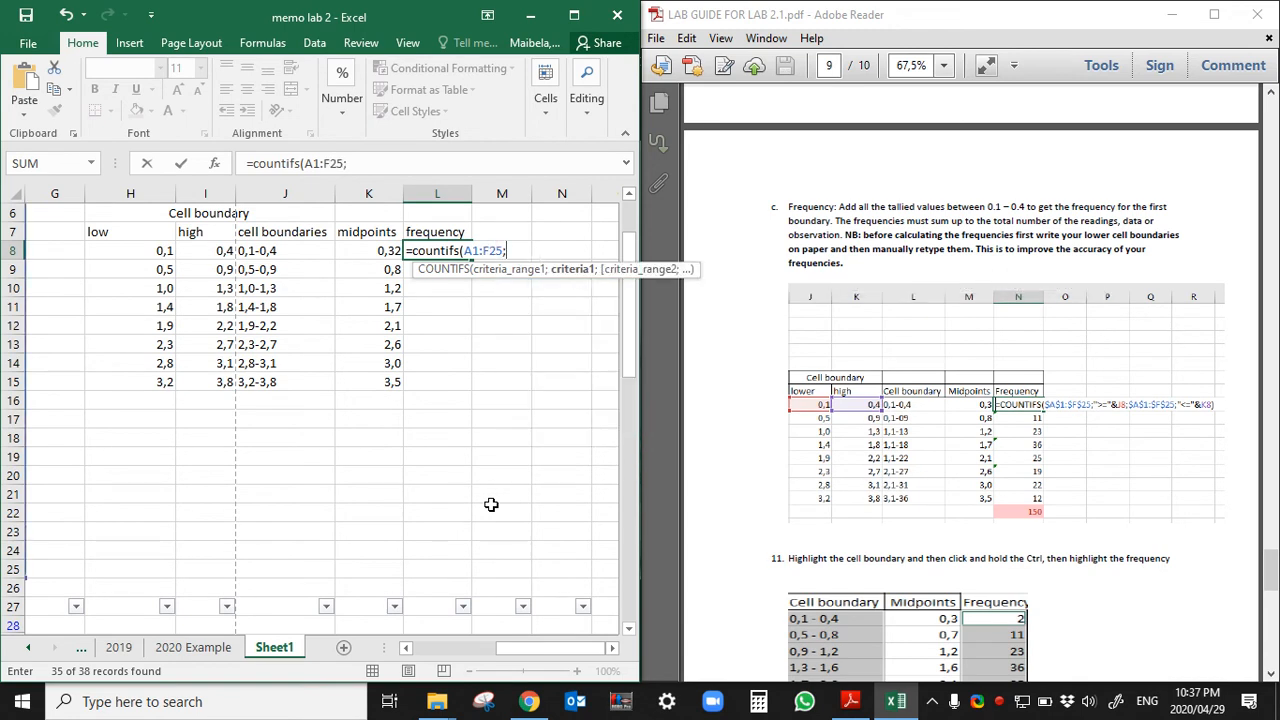
# Step: Make the first criteria range of the L8 formula absolute as $A$1:$F$25
pyautogui.click(458, 250)
pyautogui.write('$')
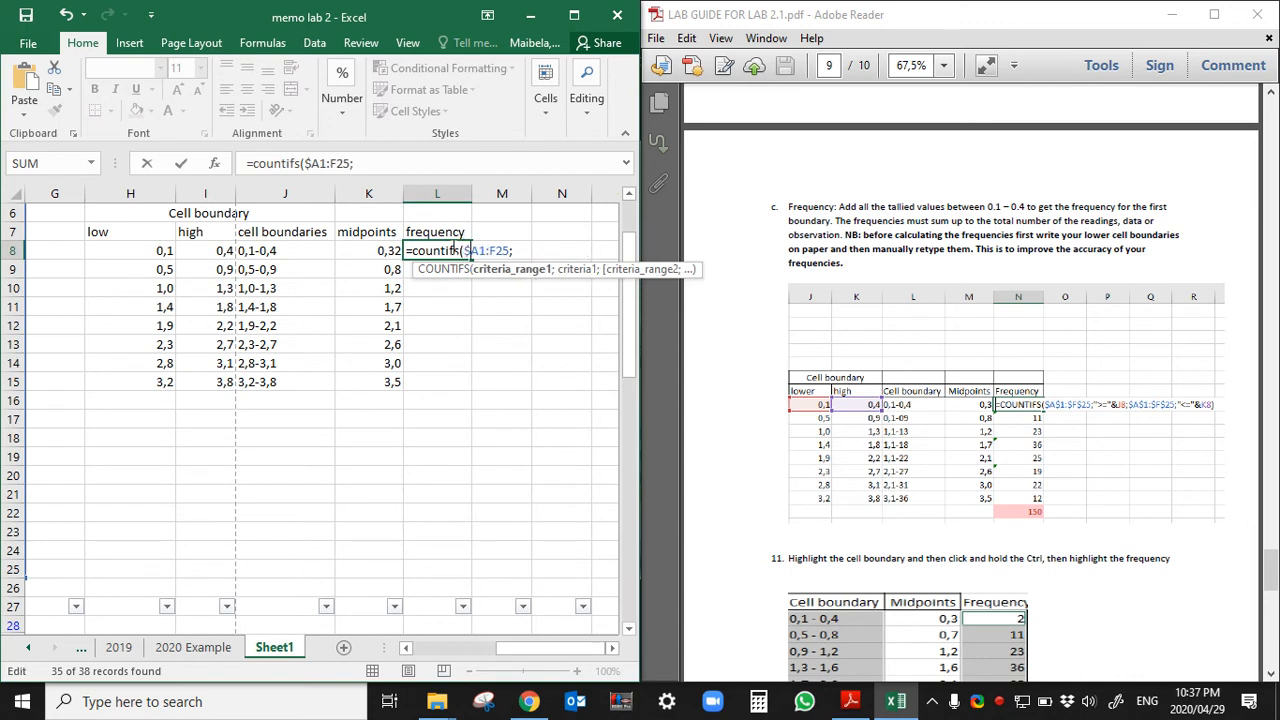
pyautogui.press('Right')
pyautogui.write('$A$1:')
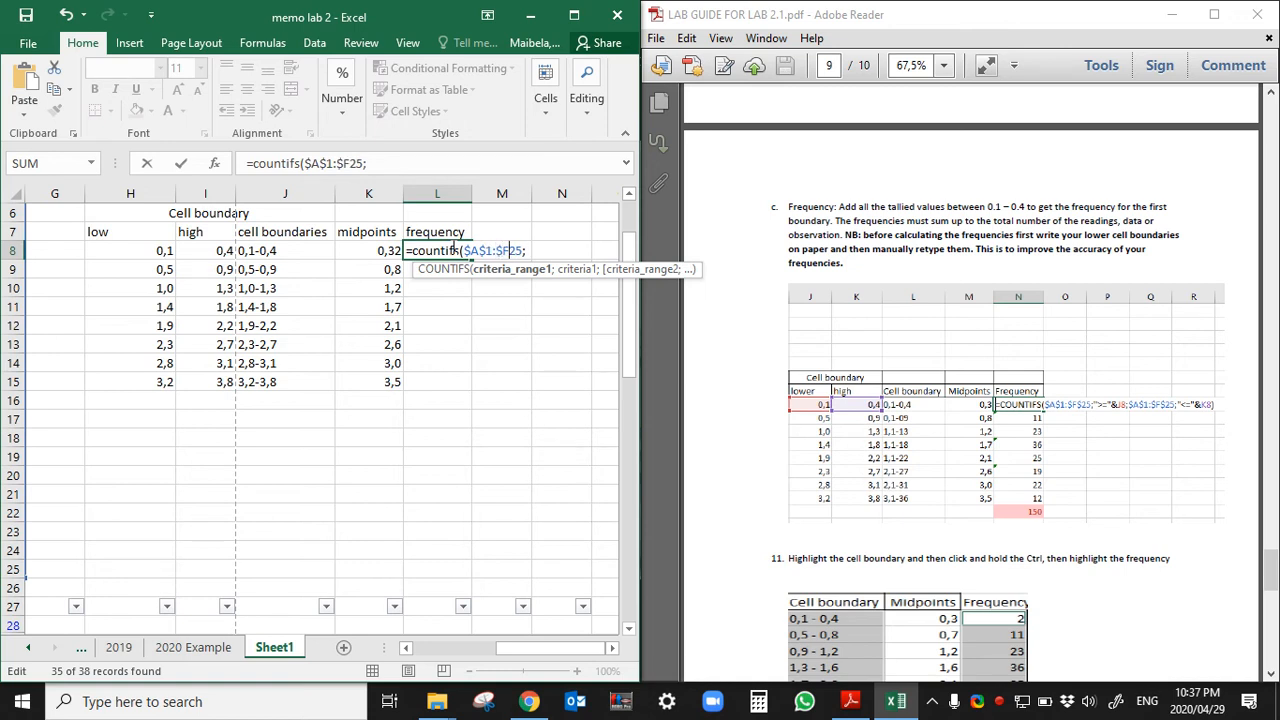
pyautogui.write('$')
pyautogui.press('Right')
pyautogui.press('Right')
pyautogui.press('Right')
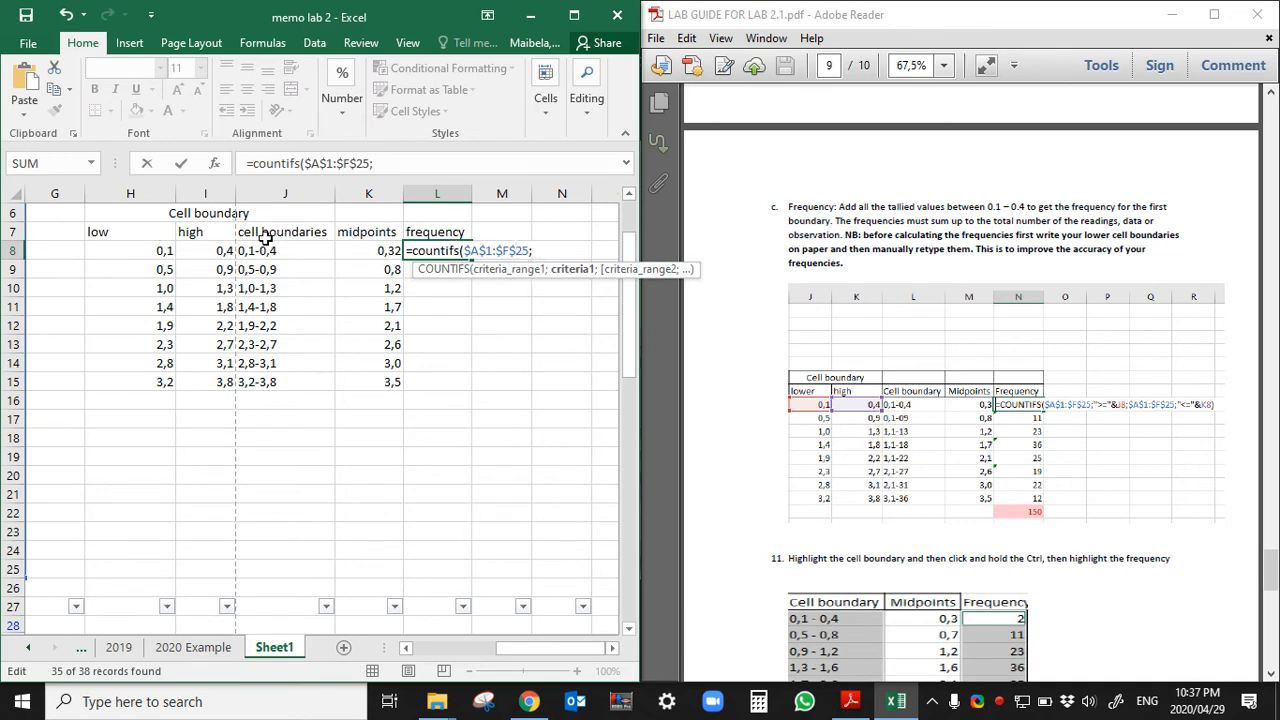
# Step: Add ">="&H8 as the first criterion of the L8 formula, followed by a semicolon
pyautogui.write('">+')
pyautogui.press('BackSpace')
pyautogui.write('="$')
pyautogui.press('BackSpace')
pyautogui.write('&')
pyautogui.click(131, 250)
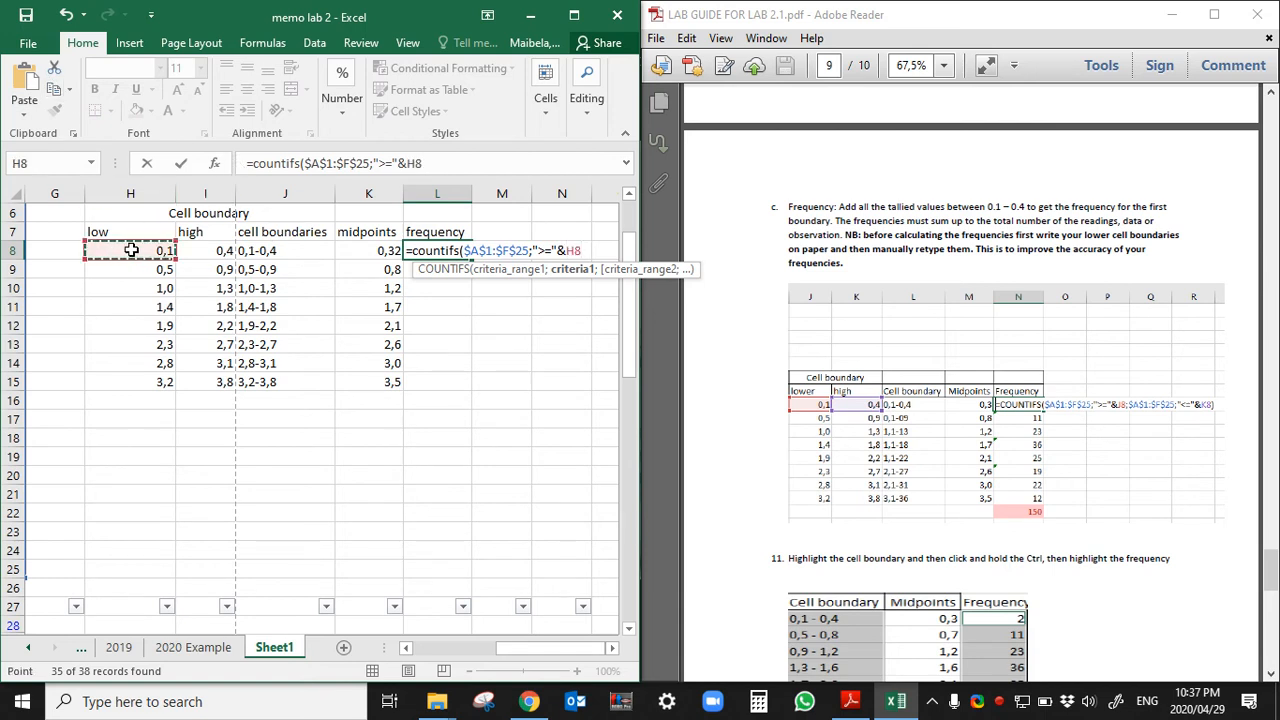
pyautogui.write(';')
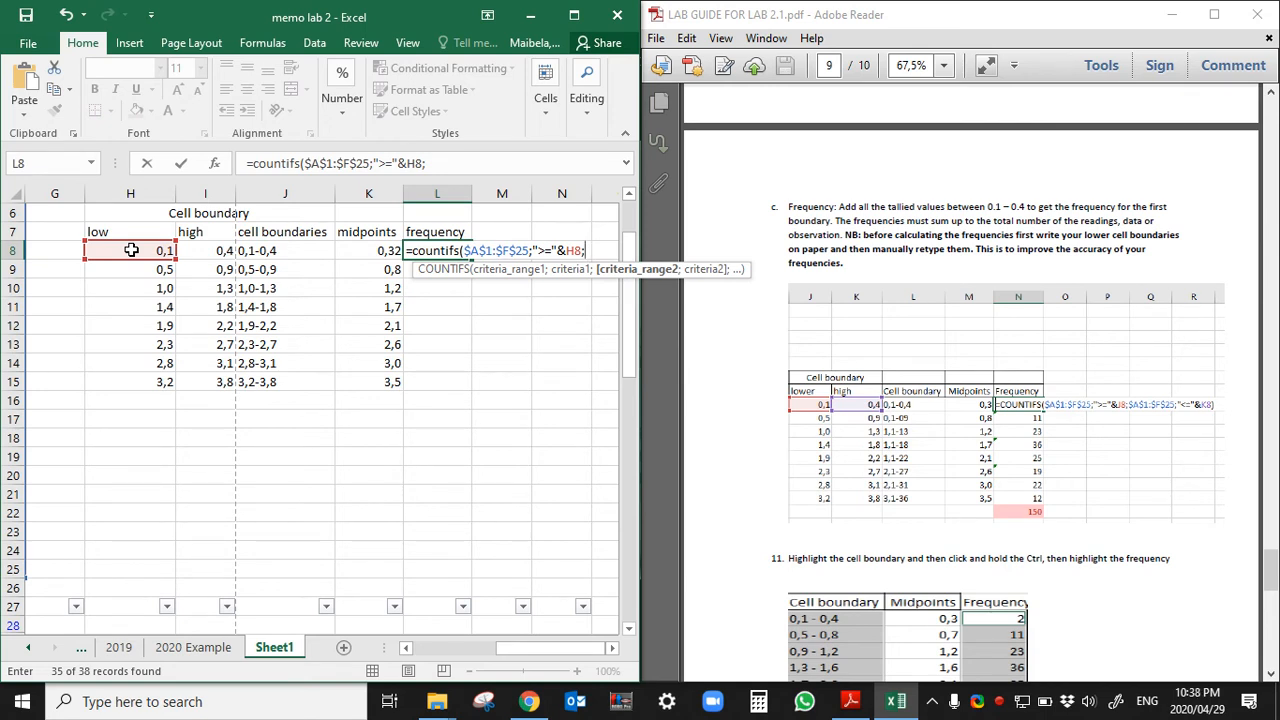
# Step: Add the absolute data block $A$1:$F$25 as the second criteria range of the L8 formula, followed by a semicolon
pyautogui.write('A1:A')
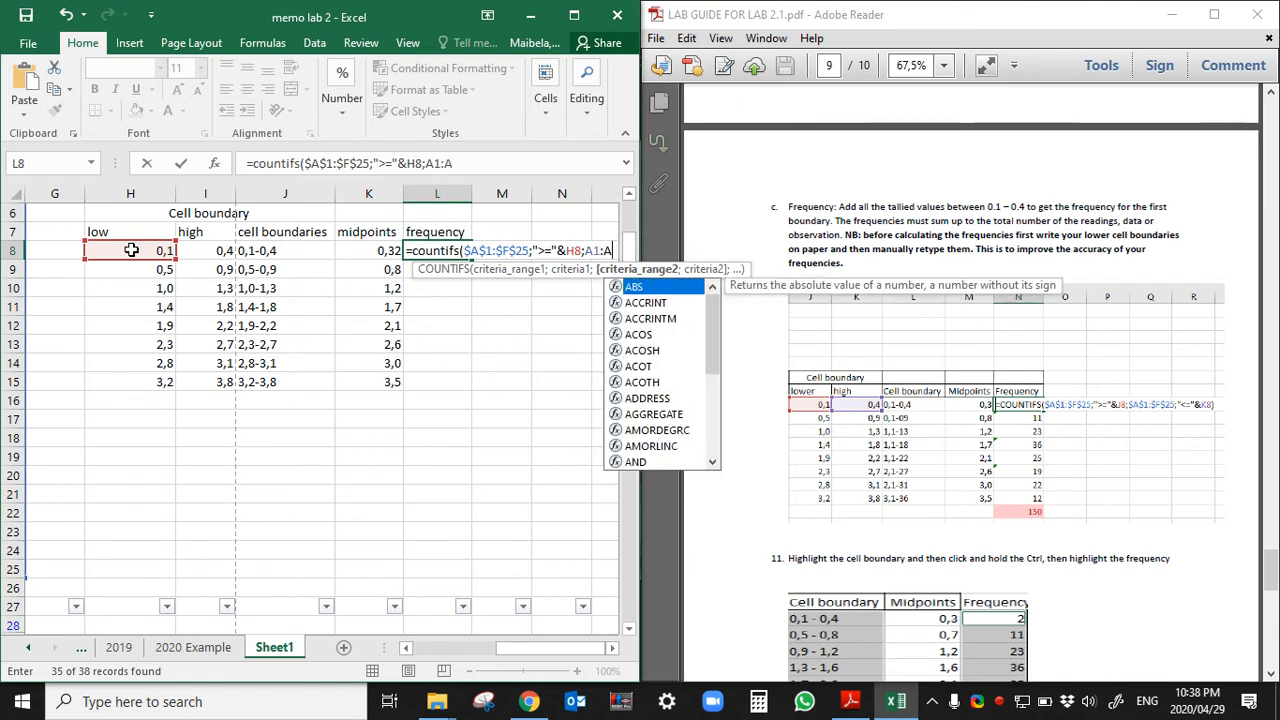
pyautogui.press('BackSpace')
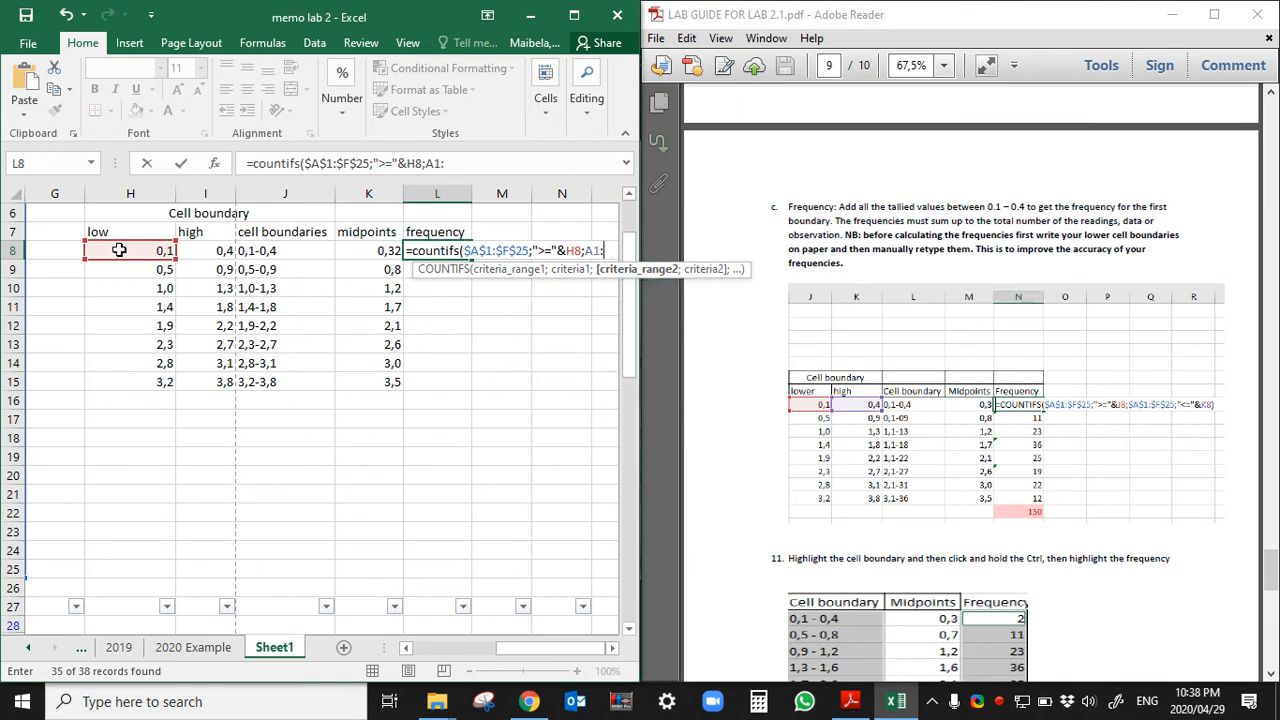
pyautogui.write('F25')
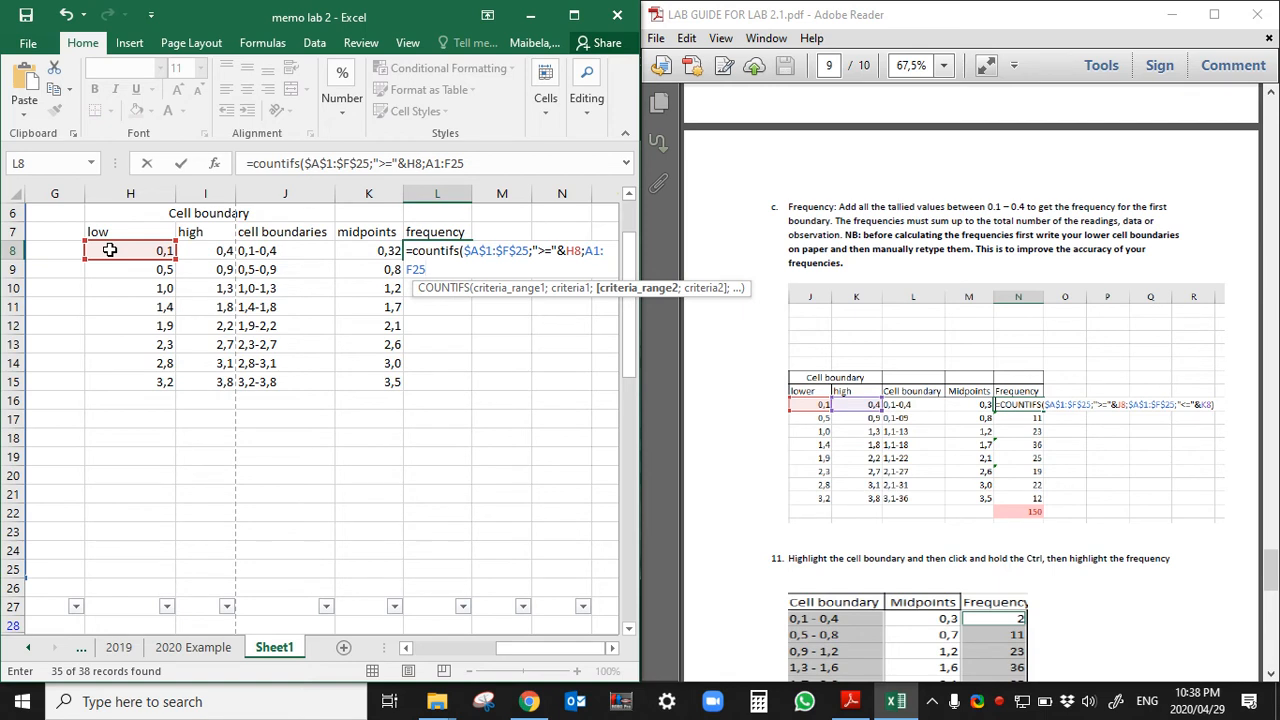
pyautogui.click(587, 250)
pyautogui.write('$')
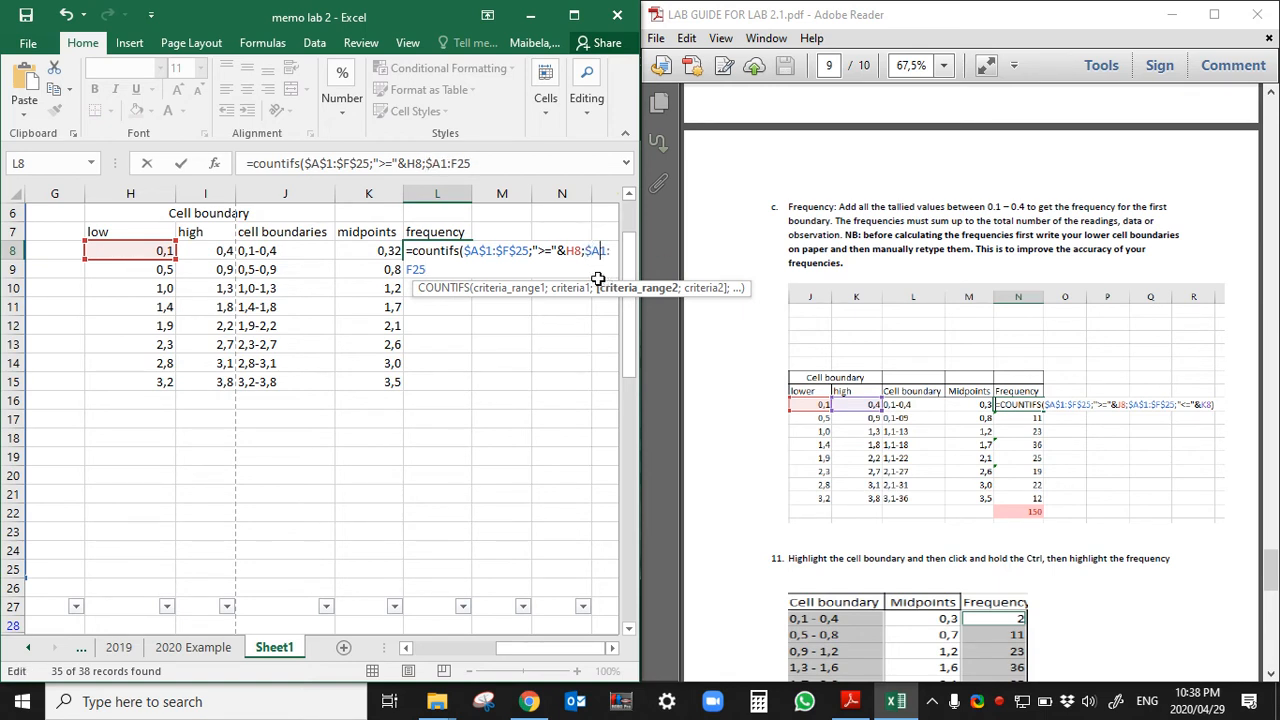
pyautogui.press('Right')
pyautogui.write('$A$')
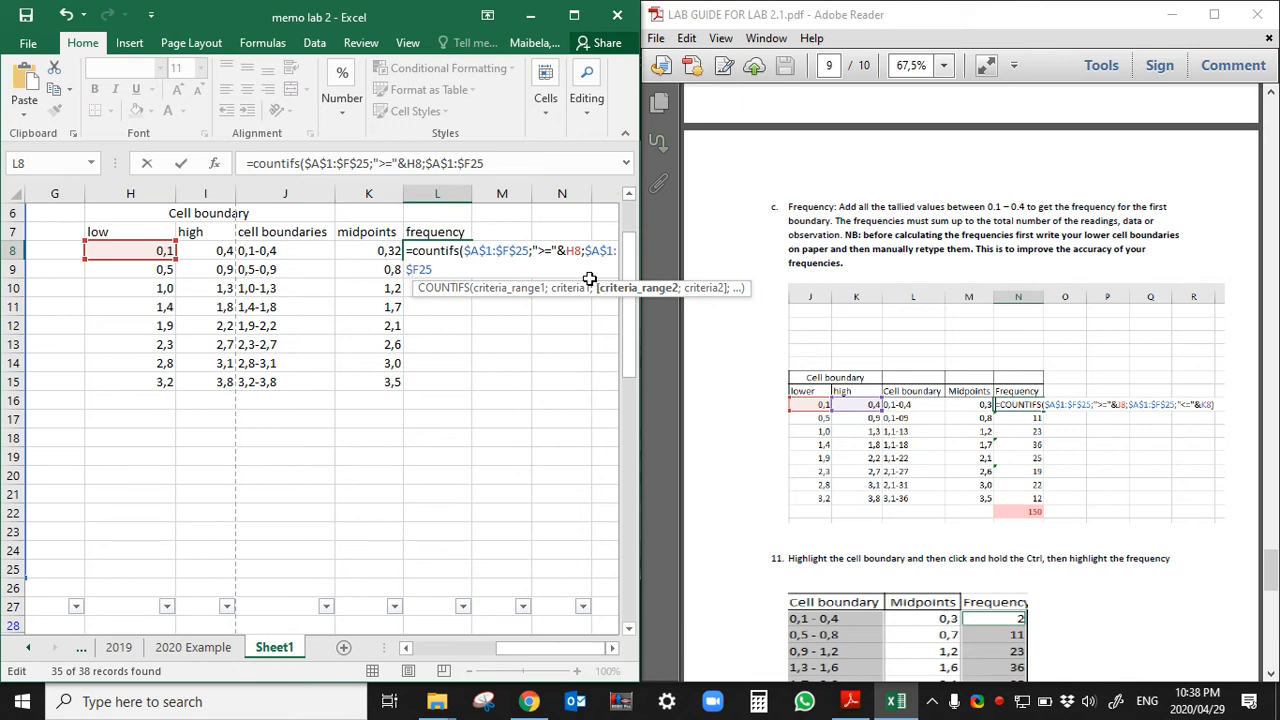
pyautogui.press('Right')
pyautogui.write('$25;')
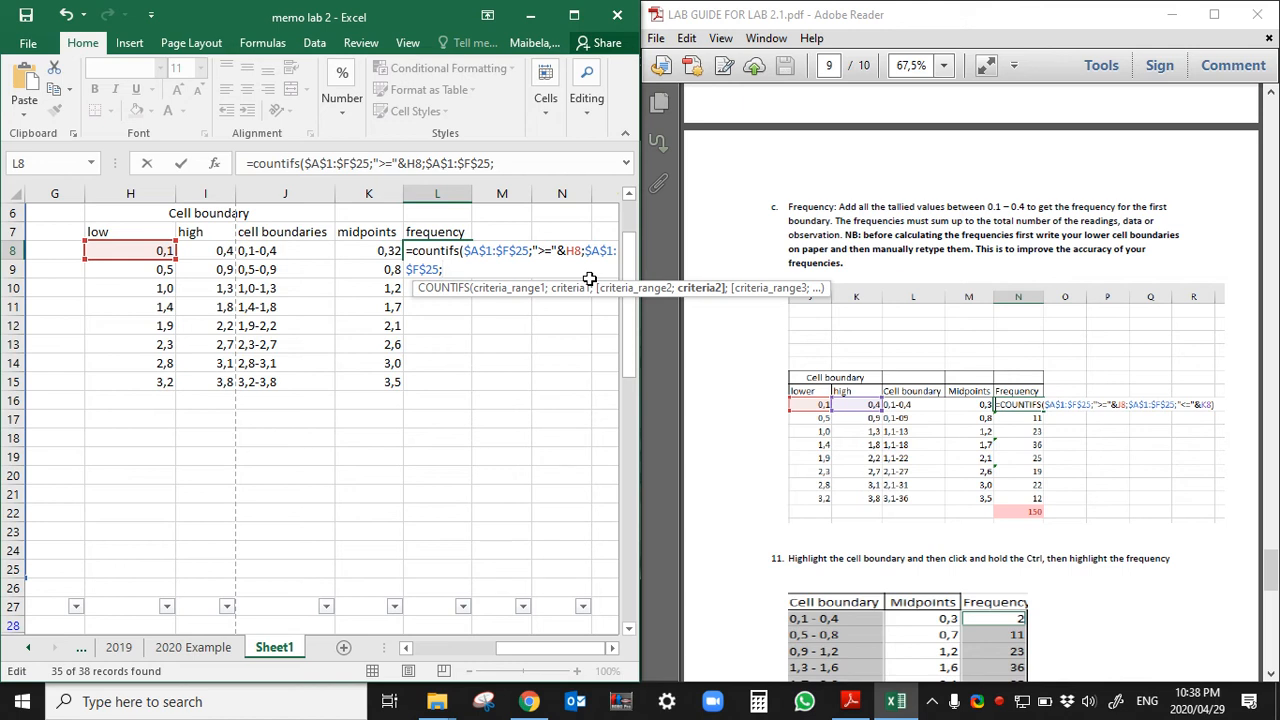
# Step: Complete the L8 formula with "<="&I8 as the second criterion and fill it down the frequency column to L15
pyautogui.write('"<="')
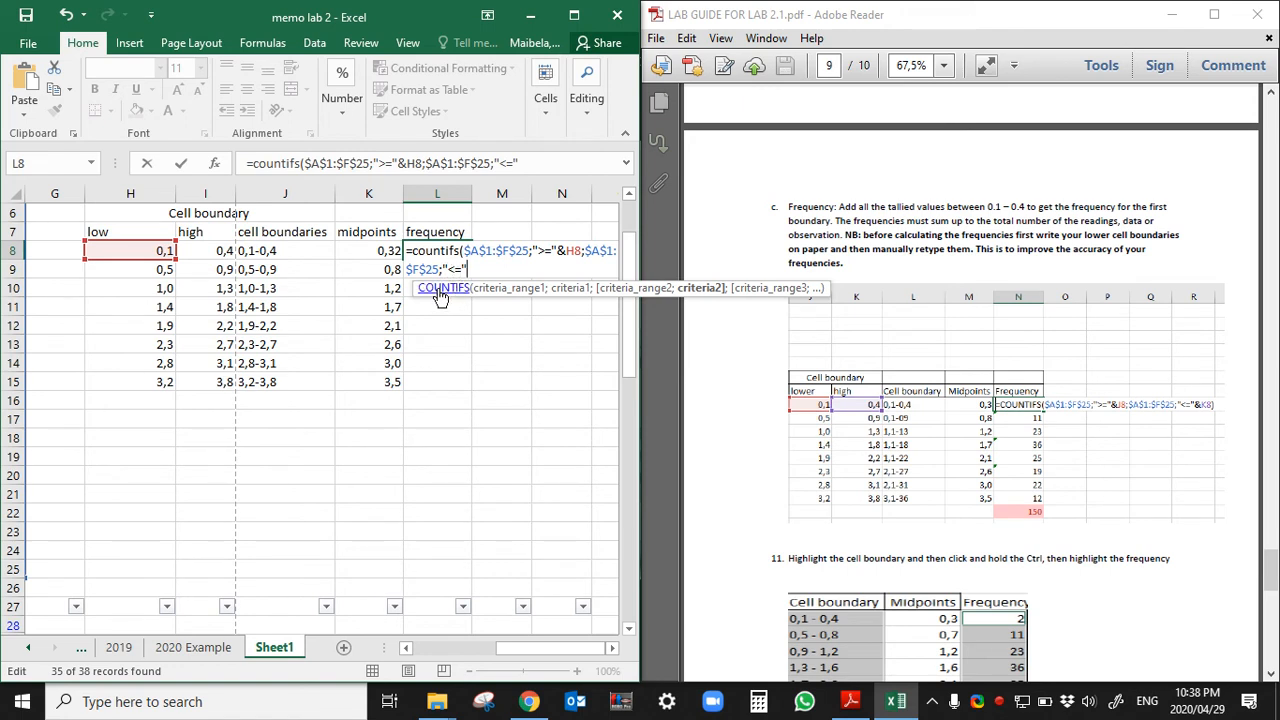
pyautogui.write('&')
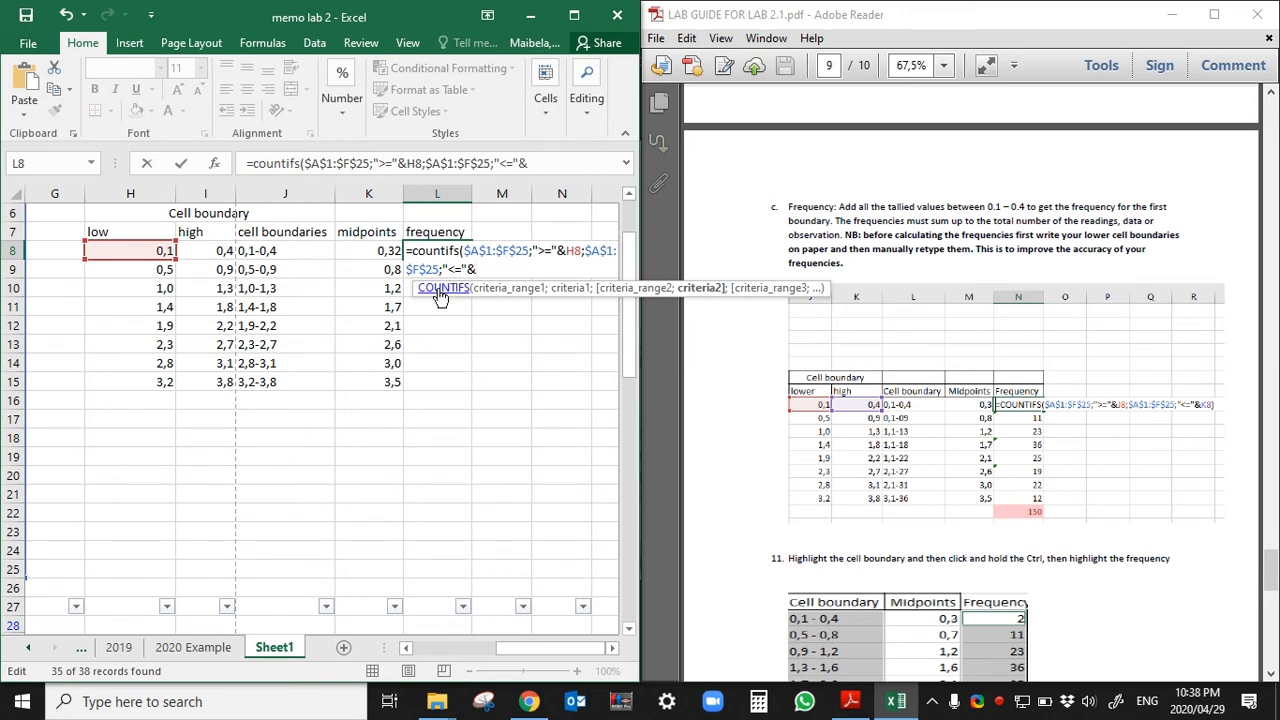
pyautogui.click(220, 251)
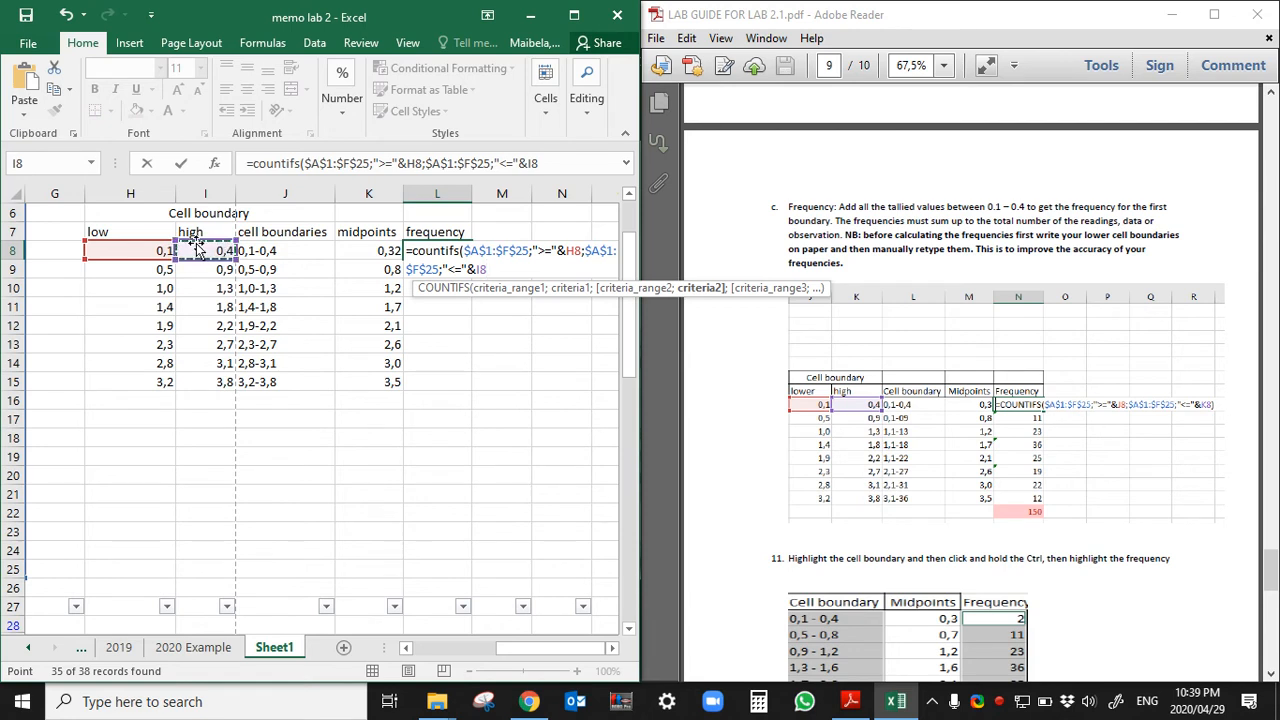
pyautogui.write(')')
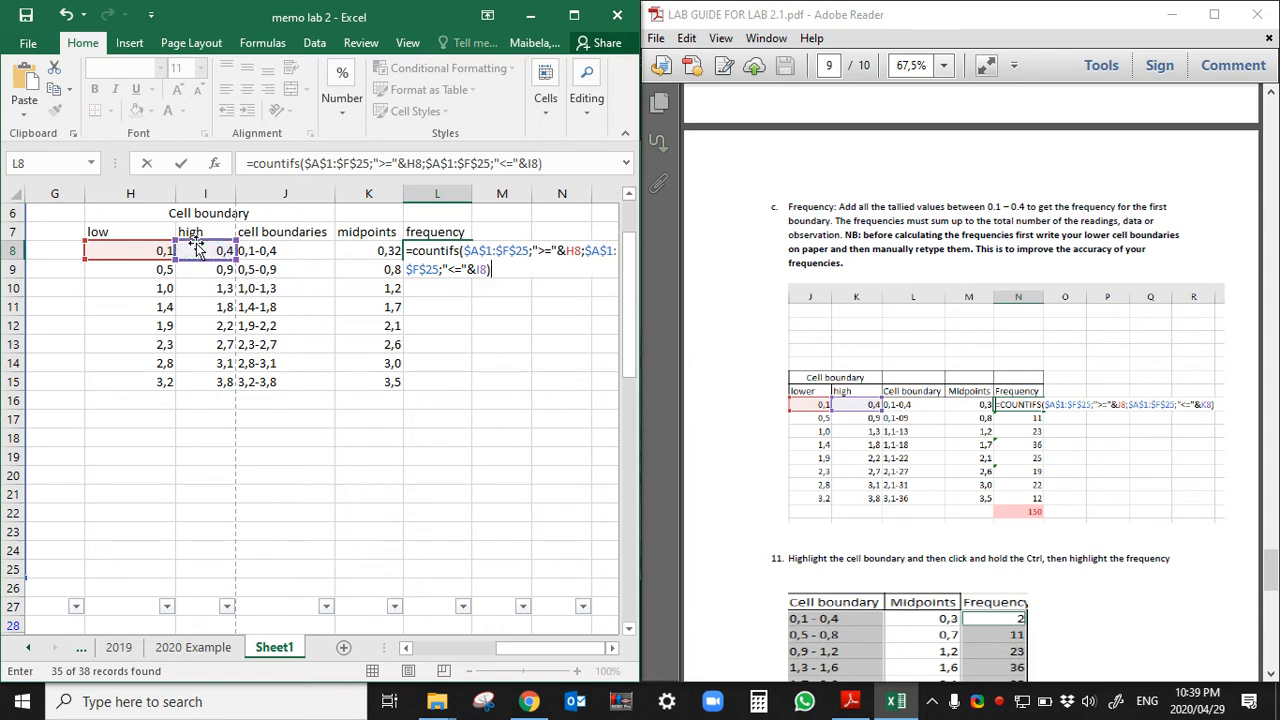
pyautogui.press('Return')
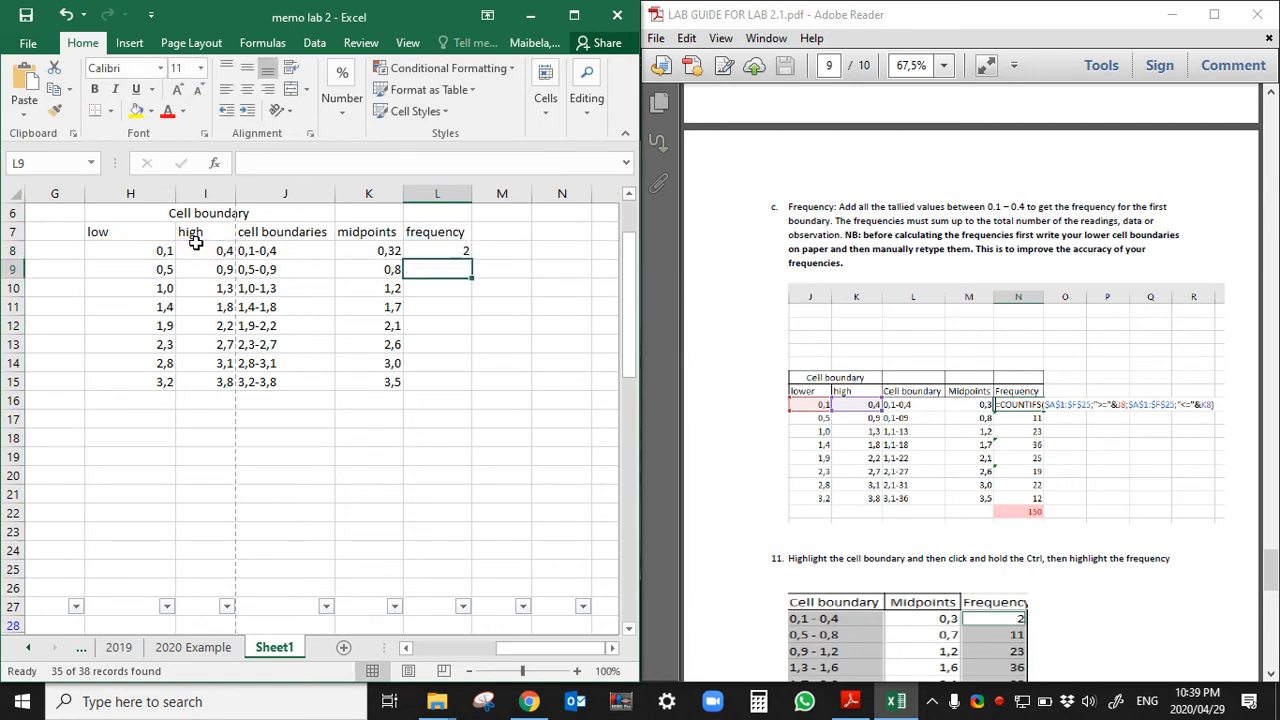
pyautogui.click(450, 248)
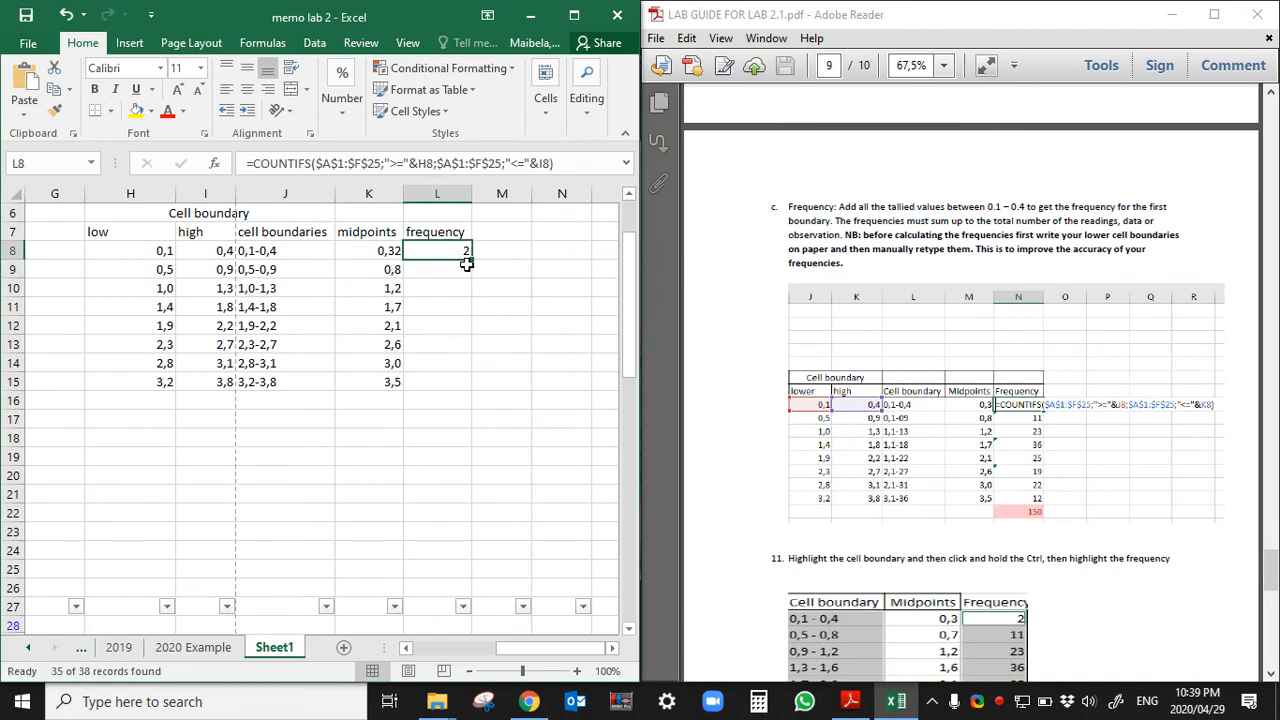
pyautogui.moveTo(472, 259); pyautogui.dragTo(452, 389)
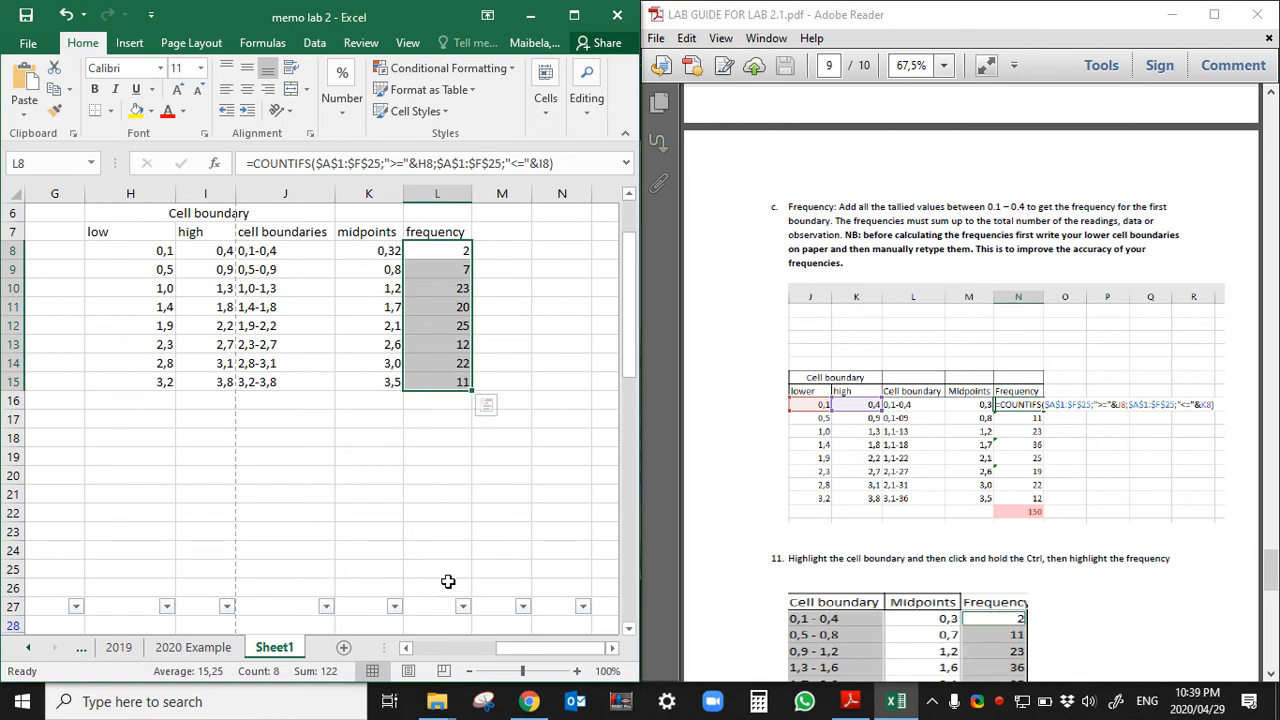
# Step: Total the frequency column in L16 with the formula =sum(L8:L15)
pyautogui.click(452, 400)
pyautogui.write('s')
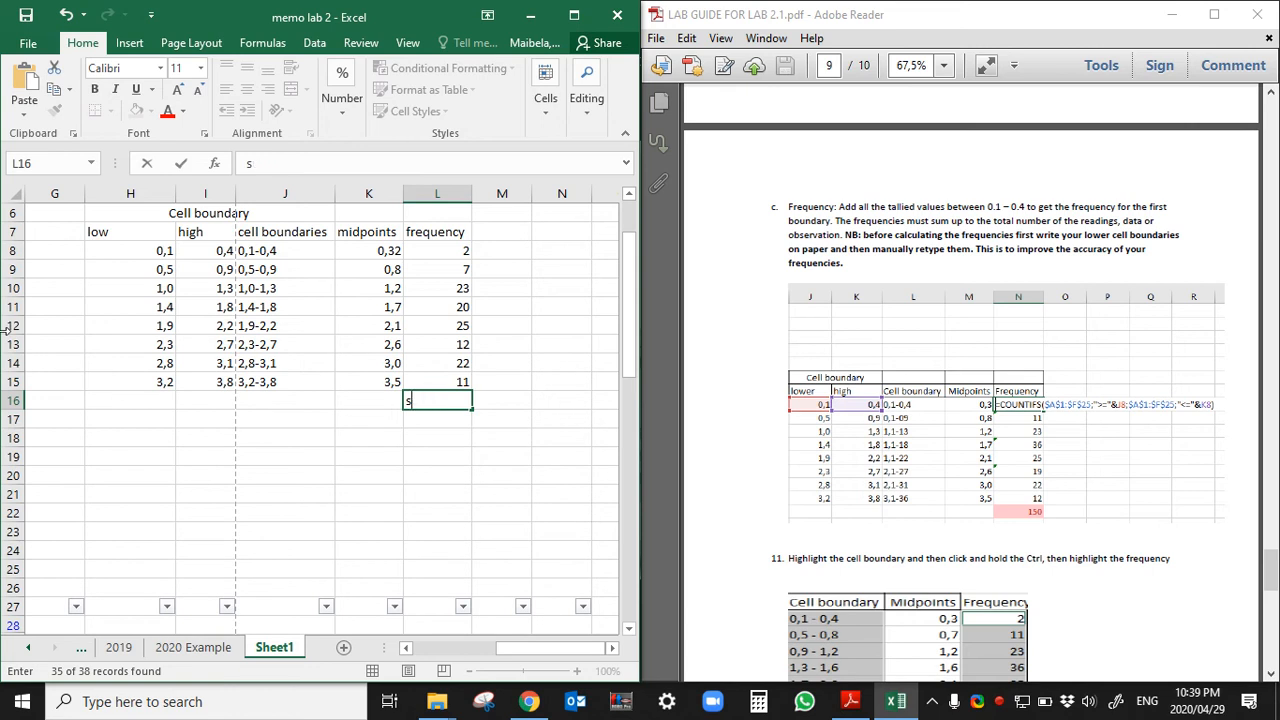
pyautogui.write('um=su')
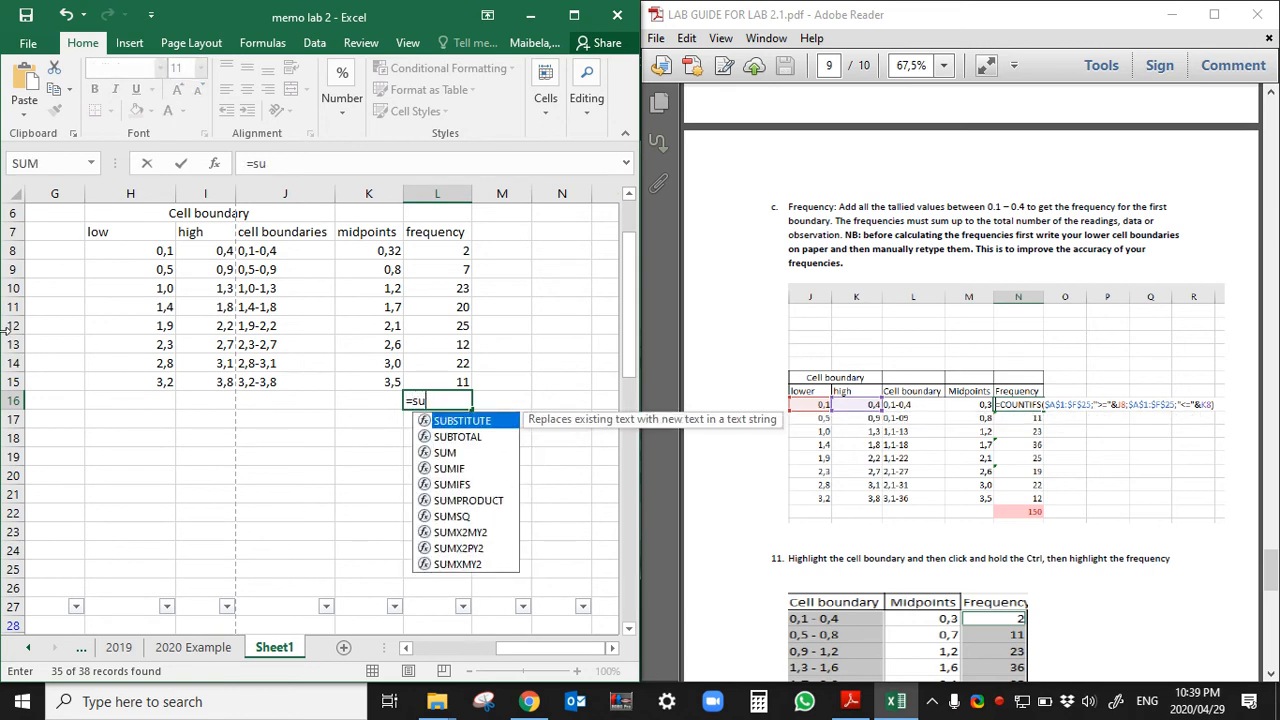
pyautogui.write('m(')
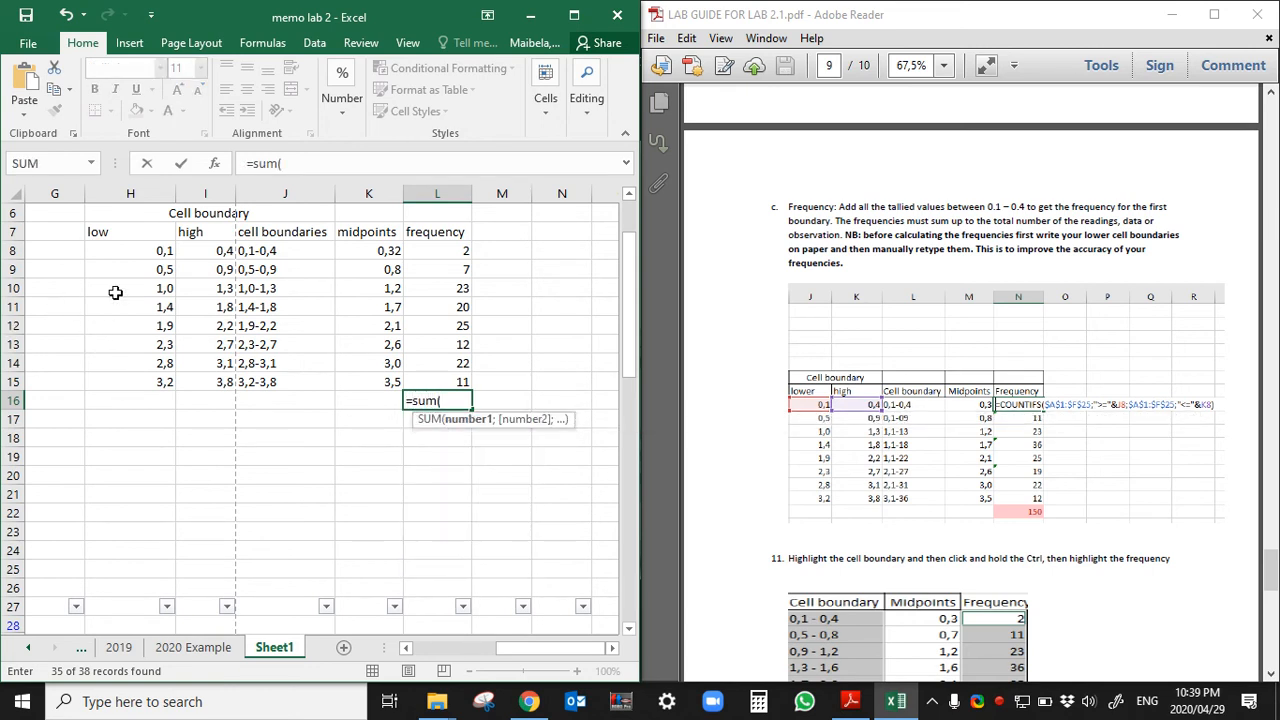
pyautogui.moveTo(432, 250); pyautogui.dragTo(423, 383)
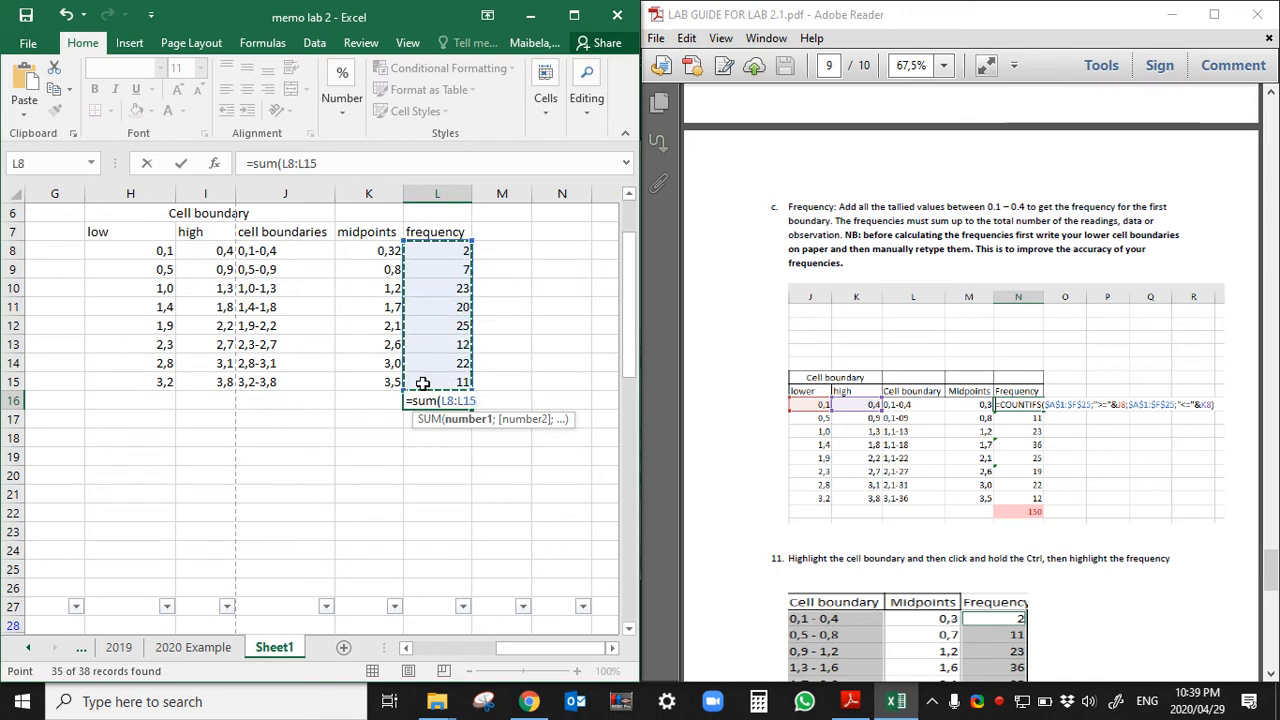
pyautogui.press('Return')
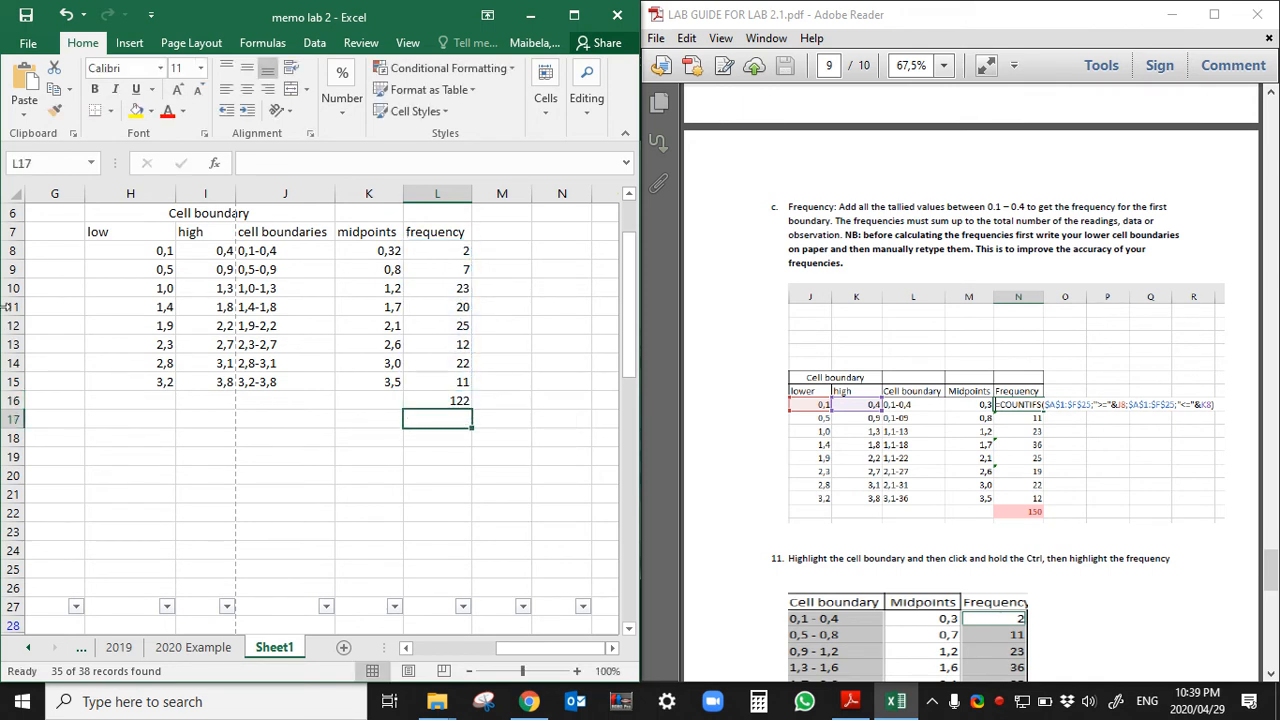
# Step: Replace the lower boundary formulas in H8:H11 with the typed values 0,1, 0,5, 1 and 1,4
pyautogui.click(120, 251)
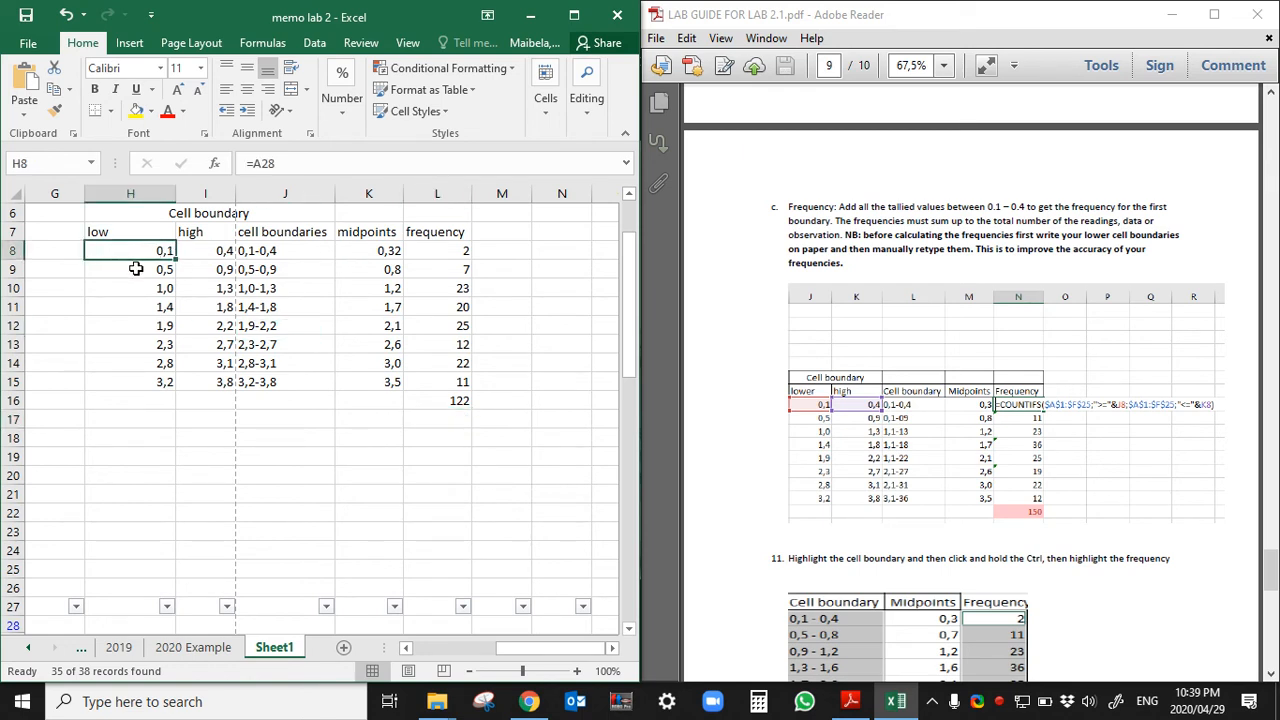
pyautogui.moveTo(149, 251); pyautogui.dragTo(156, 390)
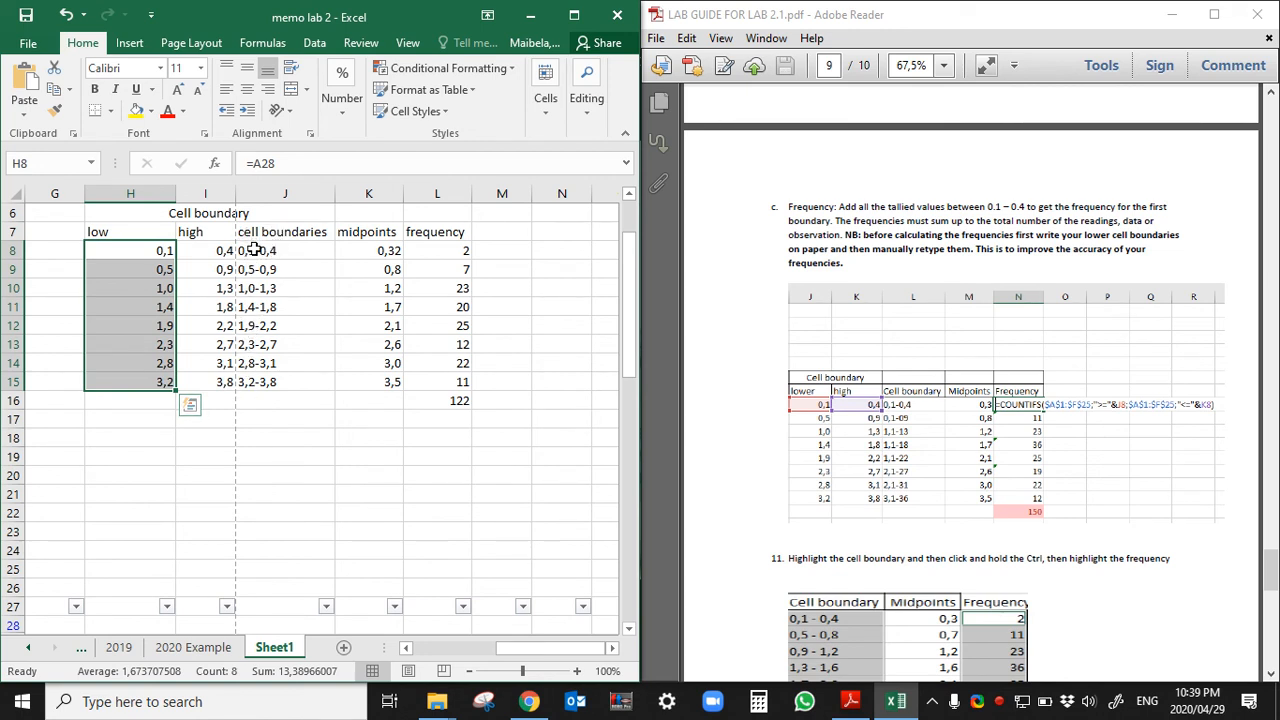
pyautogui.click(140, 280)
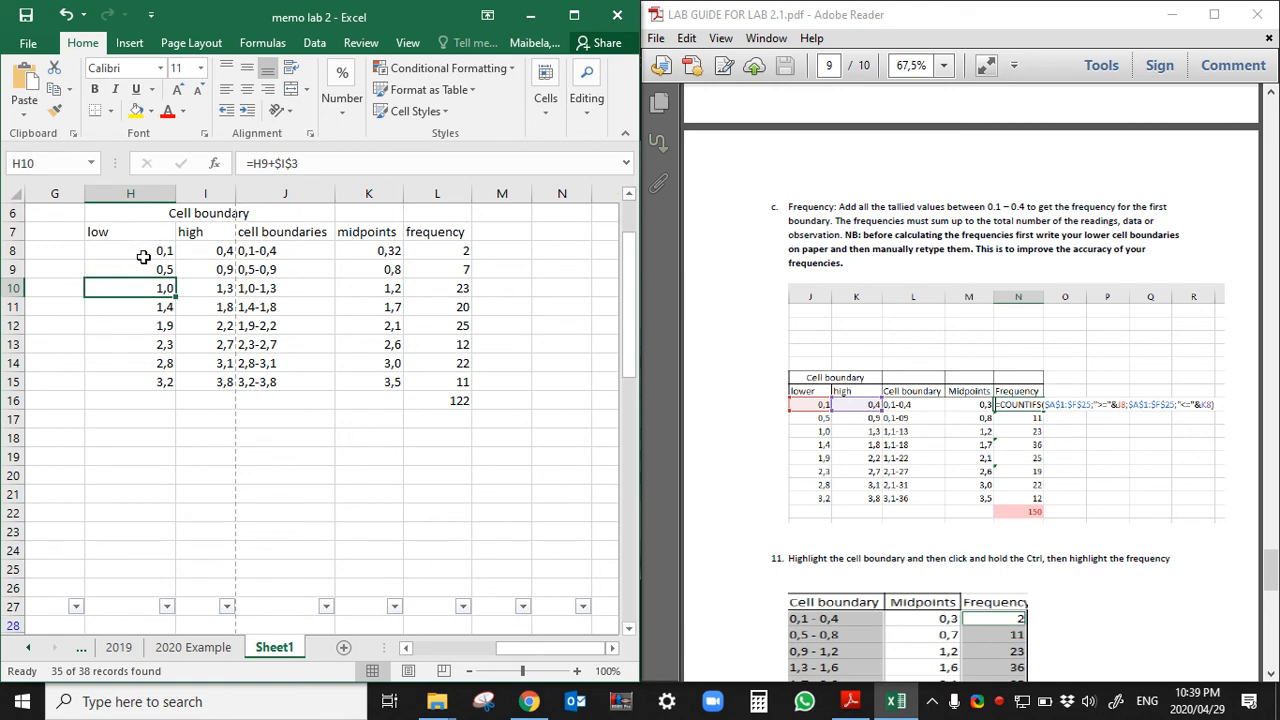
pyautogui.click(143, 257)
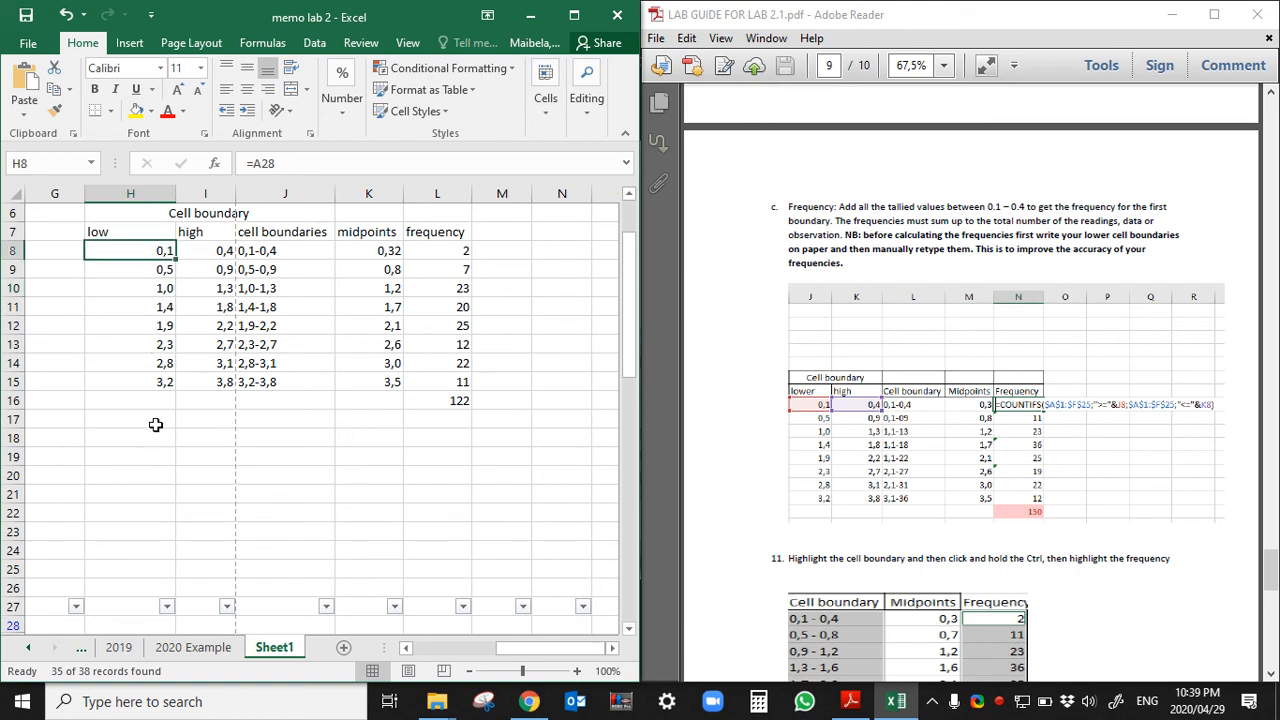
pyautogui.write('0,1')
pyautogui.press('Return')
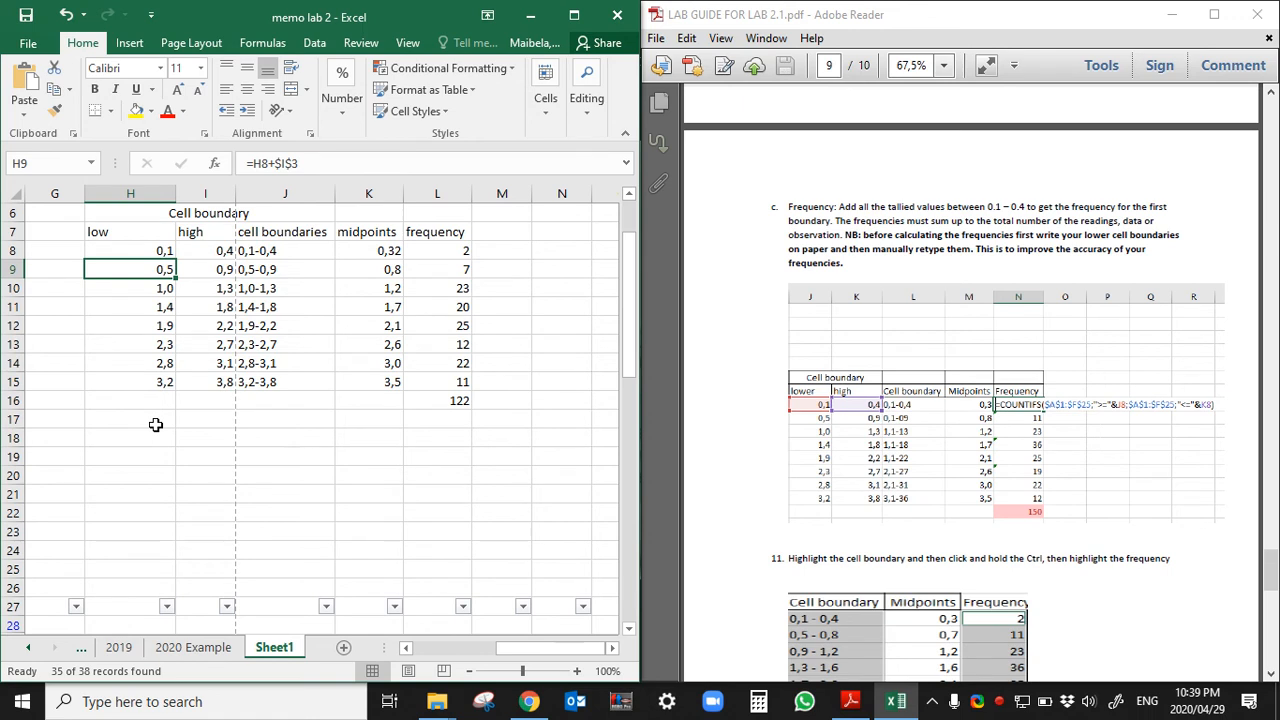
pyautogui.write('0,5')
pyautogui.press('Return')
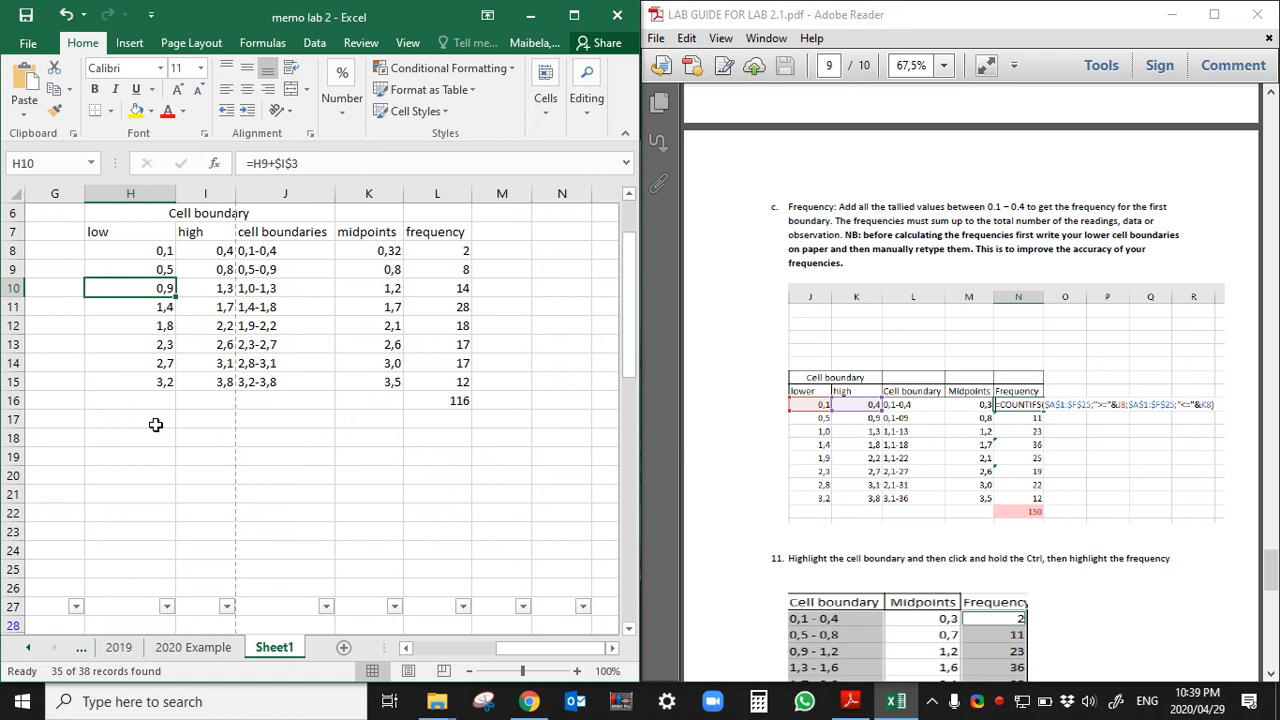
pyautogui.write('1')
pyautogui.press('Return')
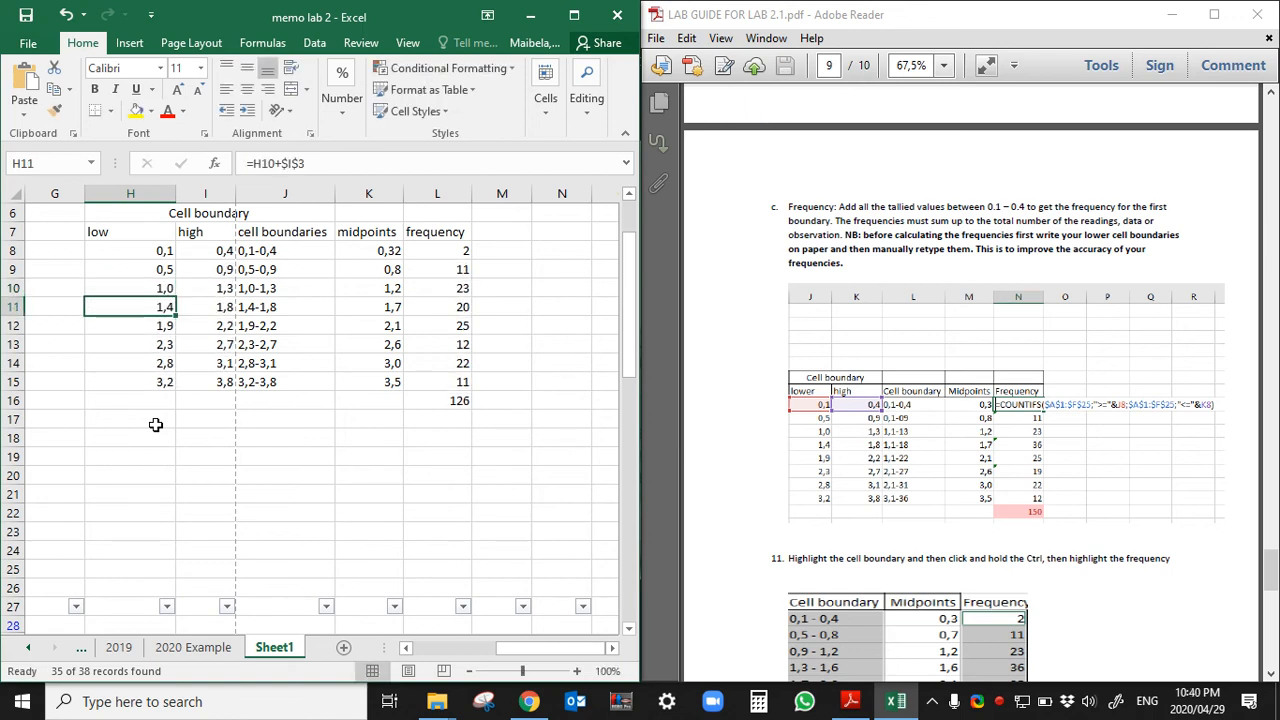
pyautogui.write('1,4')
pyautogui.press('Return')
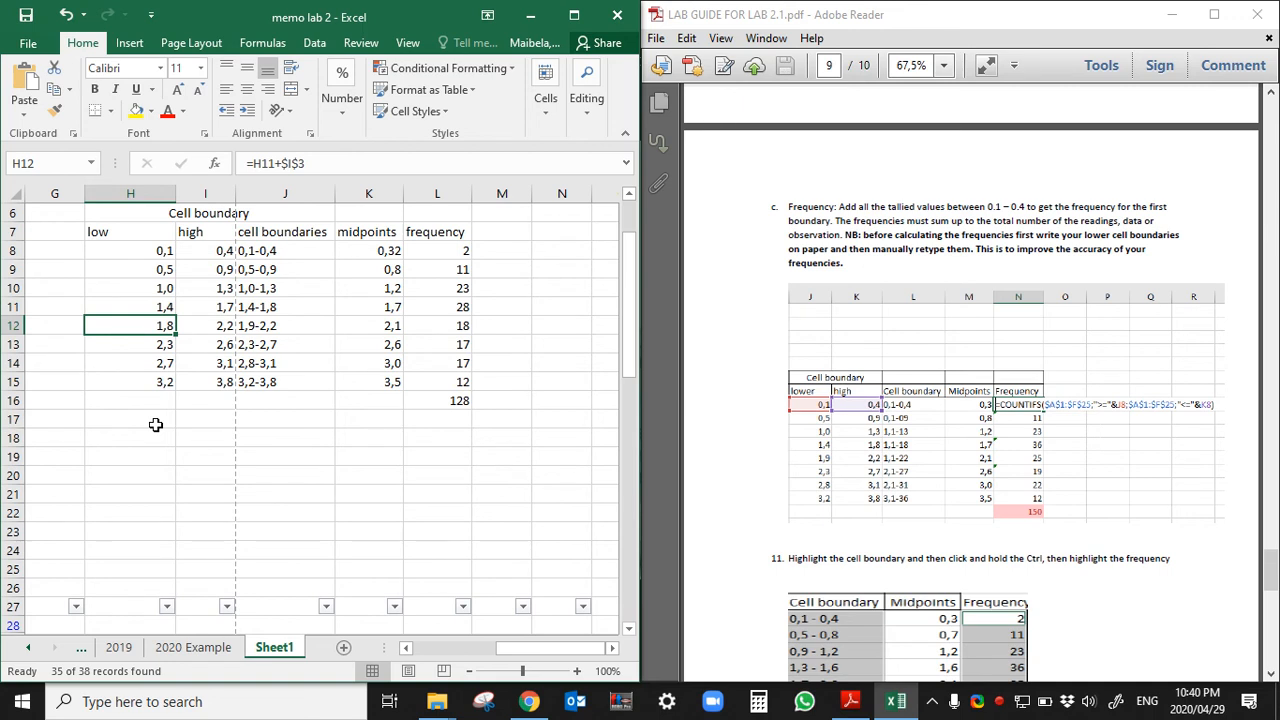
# Step: Replace the lower boundary formulas in H12:H15 with the typed values 1,9, 2,3, 2,8 and 3,2
pyautogui.write('1')
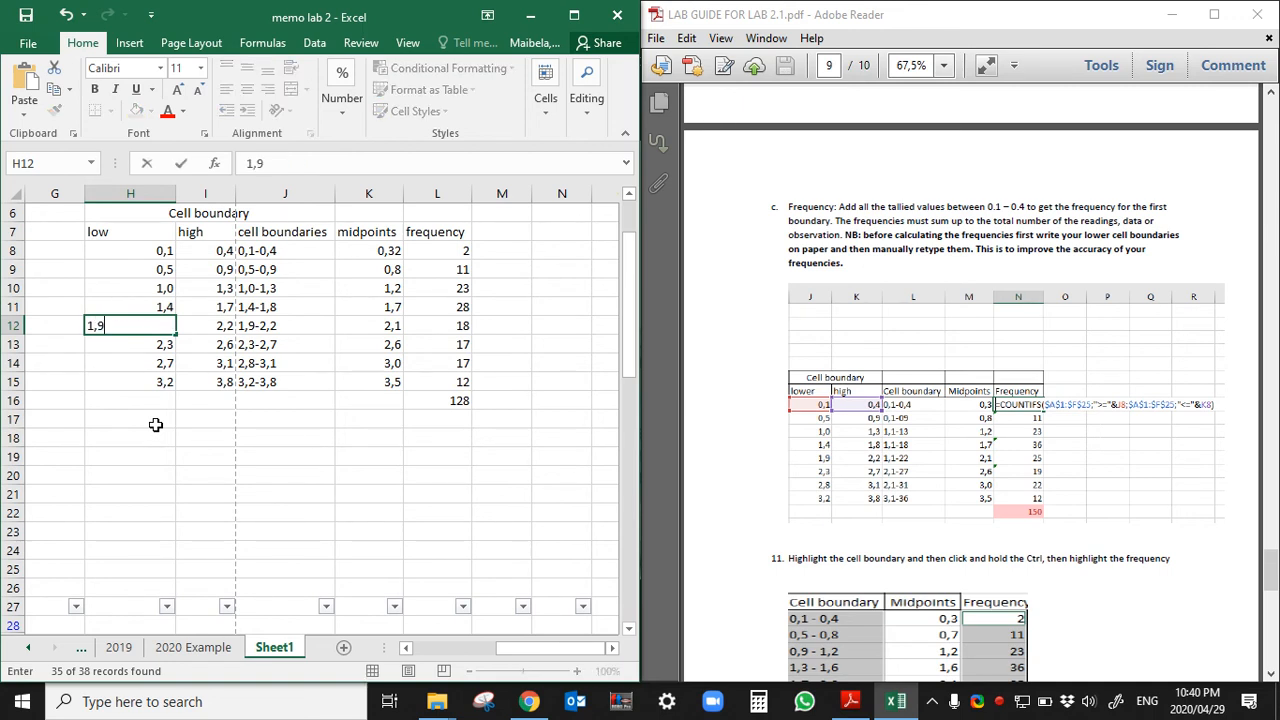
pyautogui.press('Return')
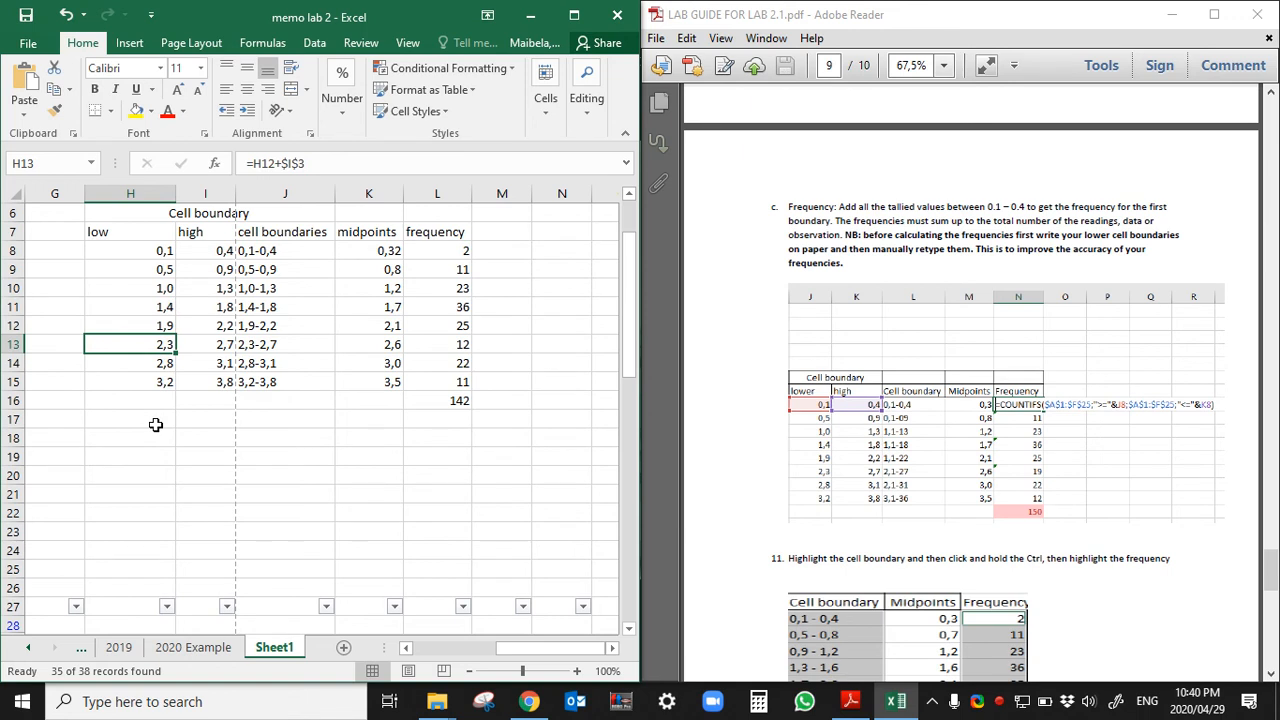
pyautogui.write('2,3')
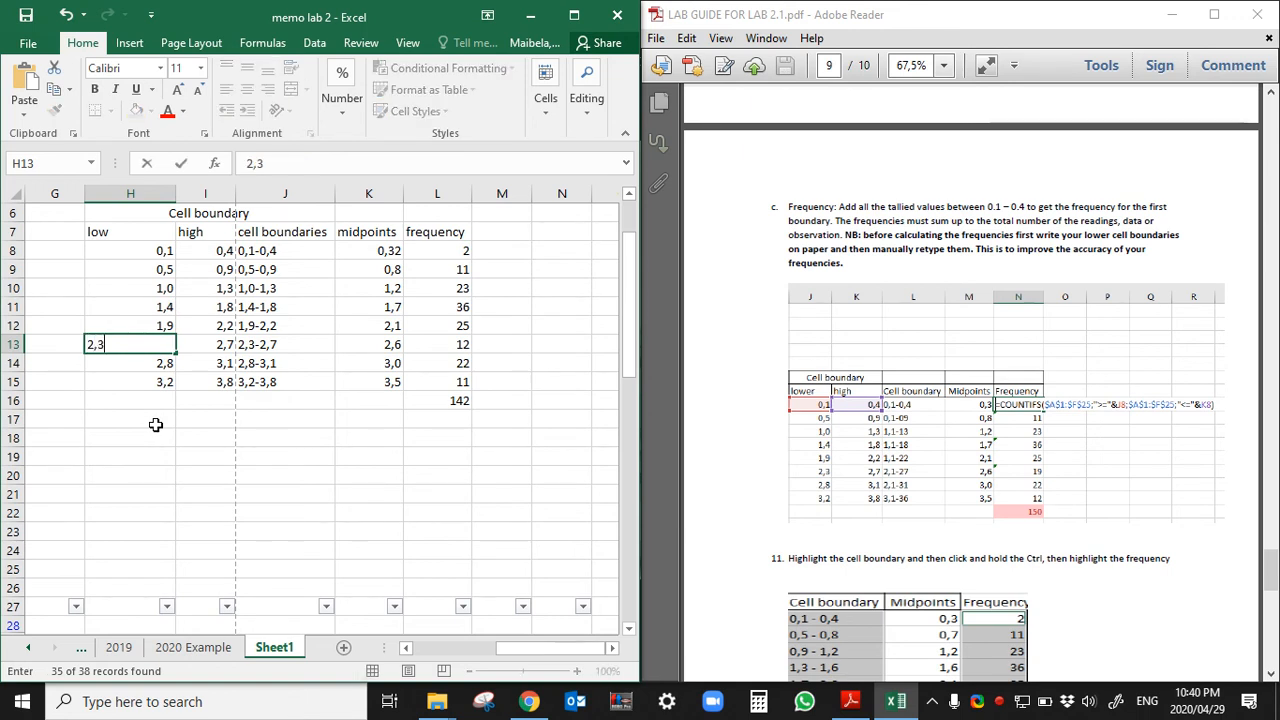
pyautogui.press('Return')
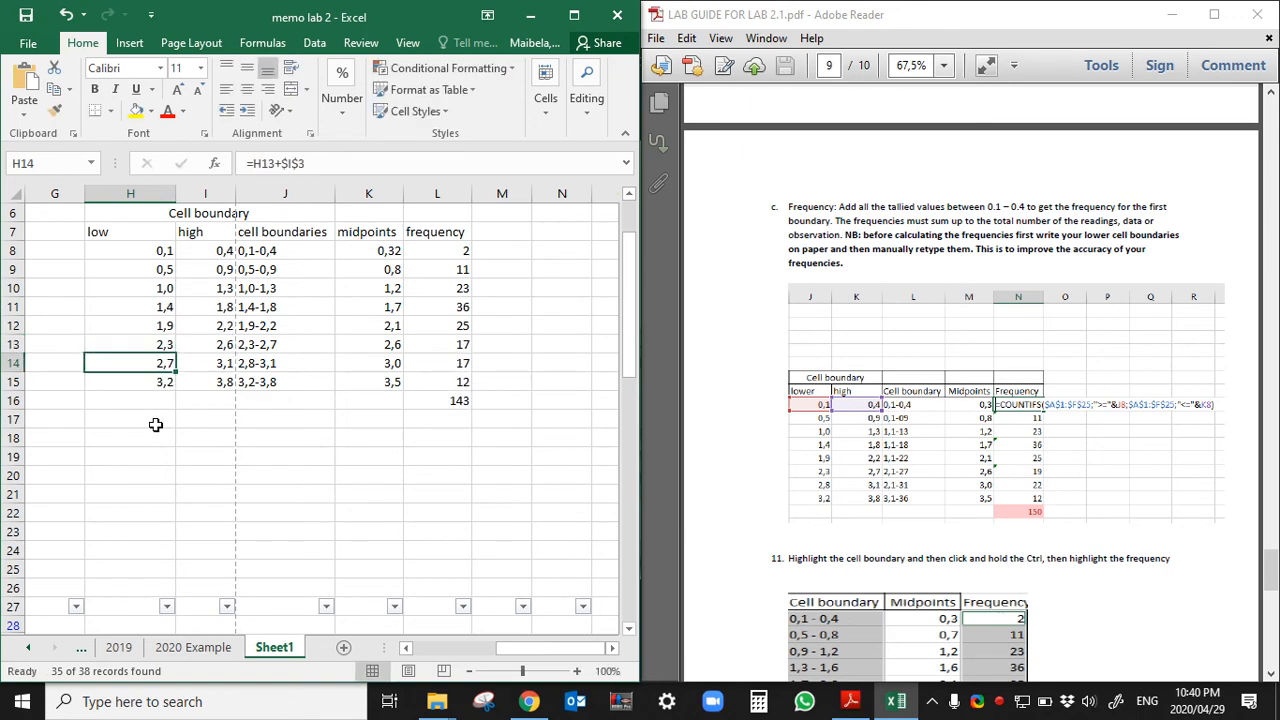
pyautogui.write('2,8')
pyautogui.press('Return')
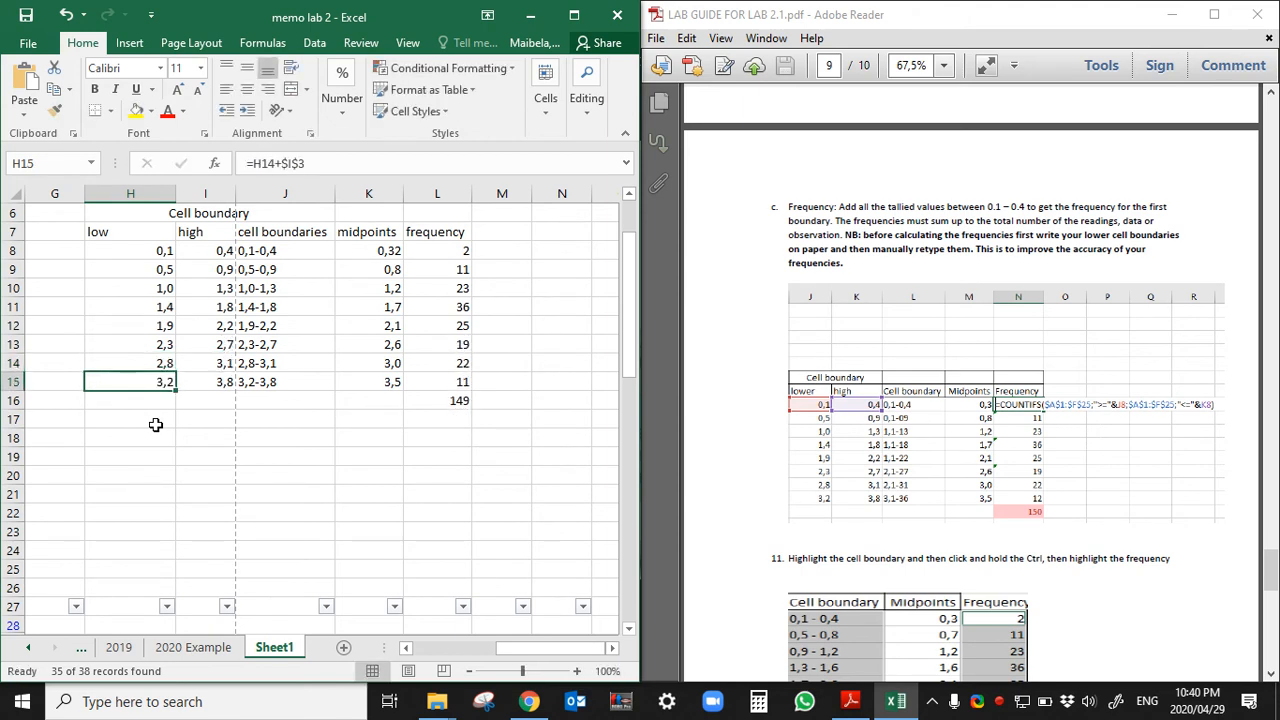
pyautogui.write('3,2')
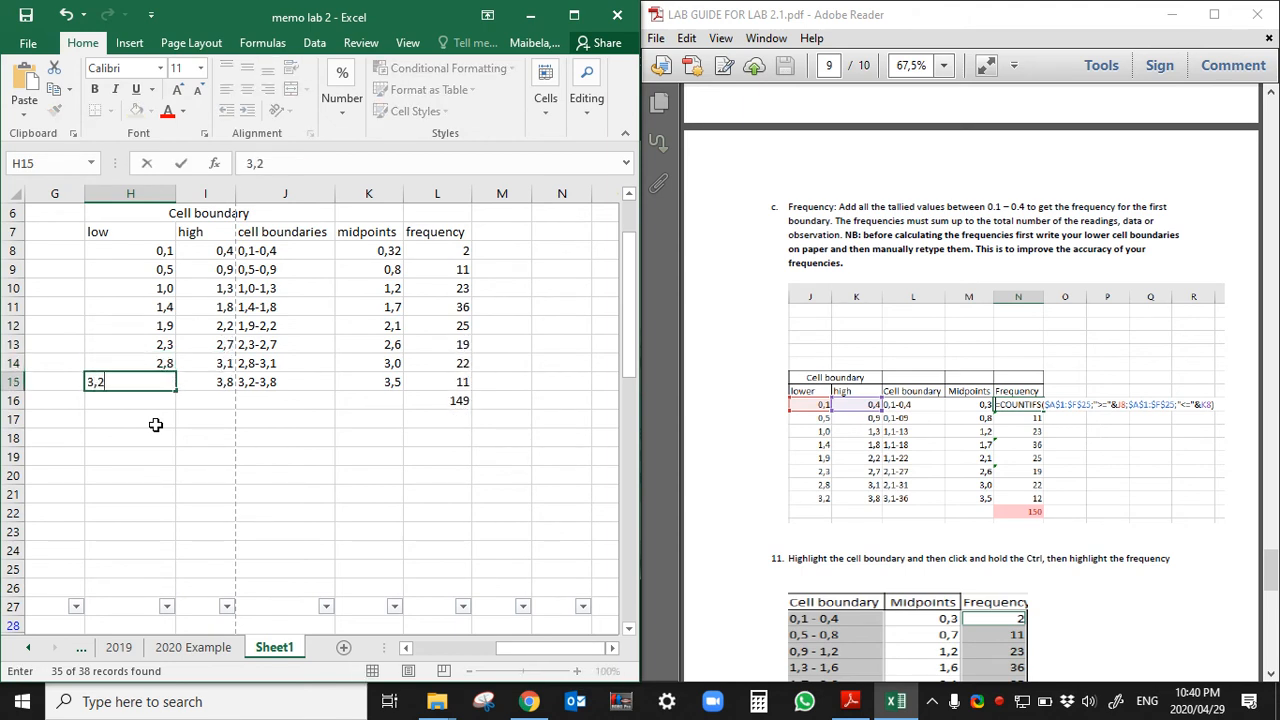
pyautogui.press('Return')
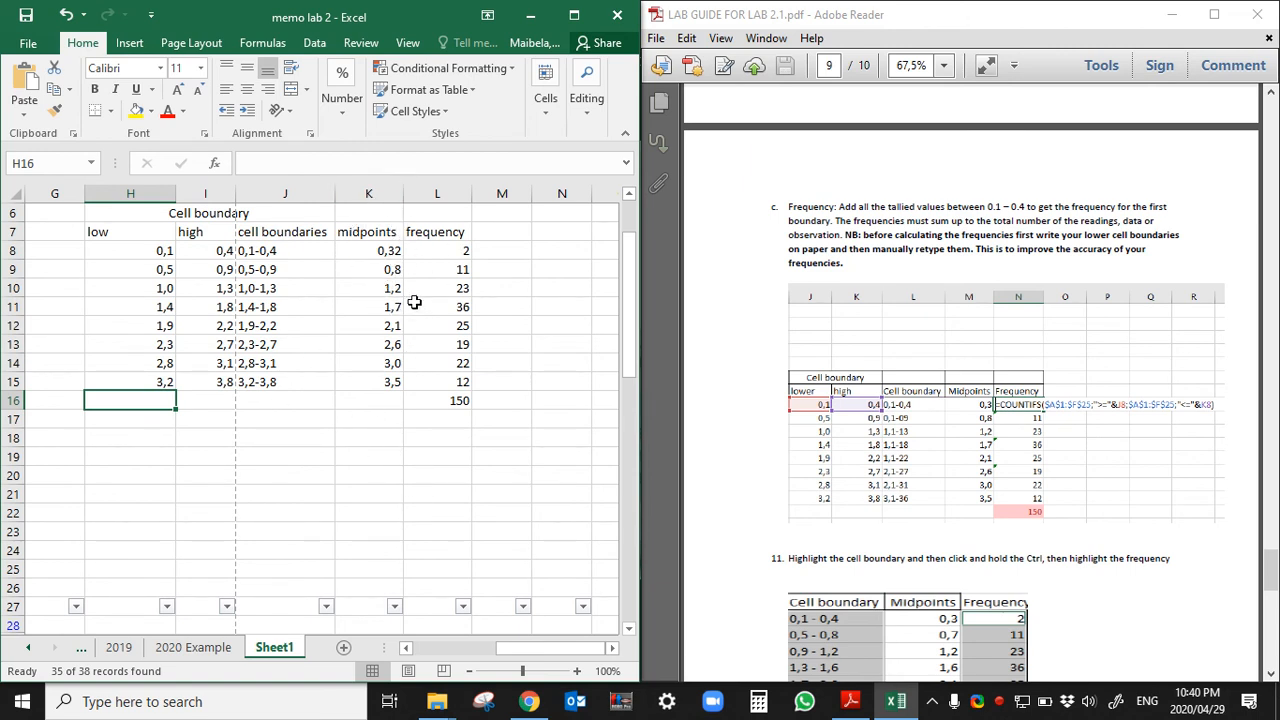
# Step: Insert a 2-D clustered column chart from the cell boundaries in J7:J15 and the frequencies in L7:L15, with the window maximized
pyautogui.moveTo(275, 251); pyautogui.dragTo(248, 382)
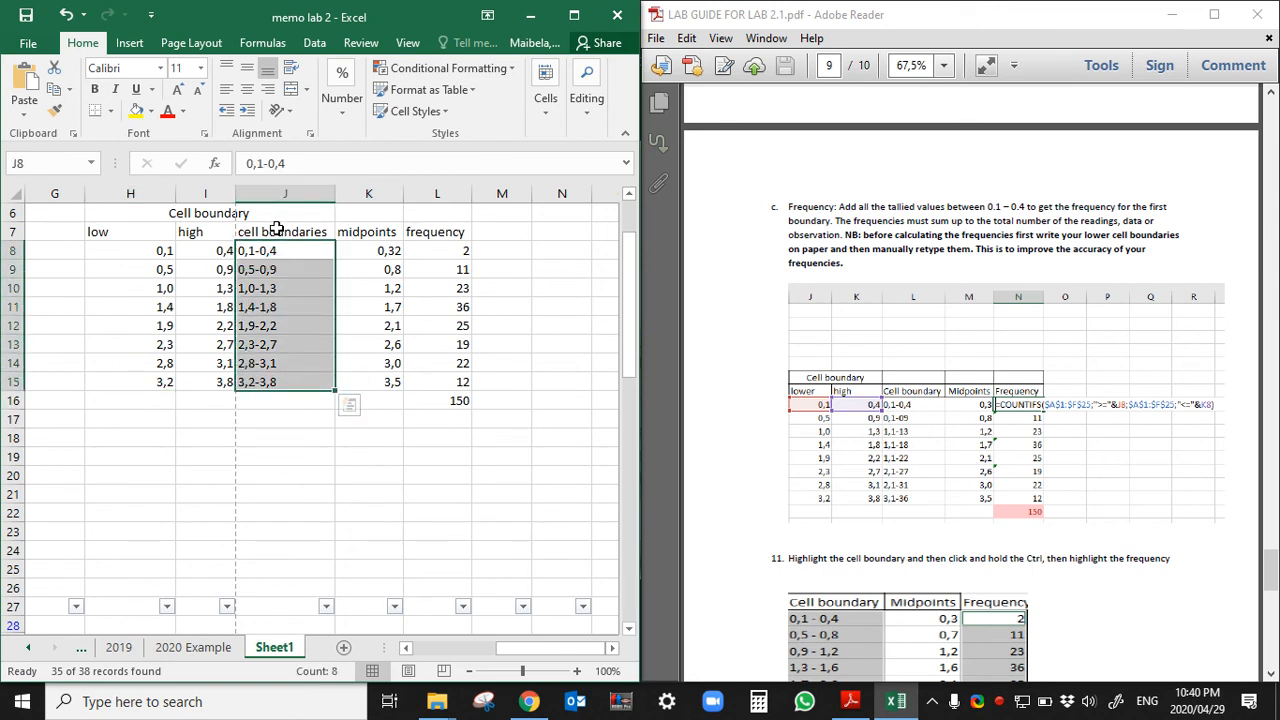
pyautogui.moveTo(280, 232); pyautogui.dragTo(276, 381)
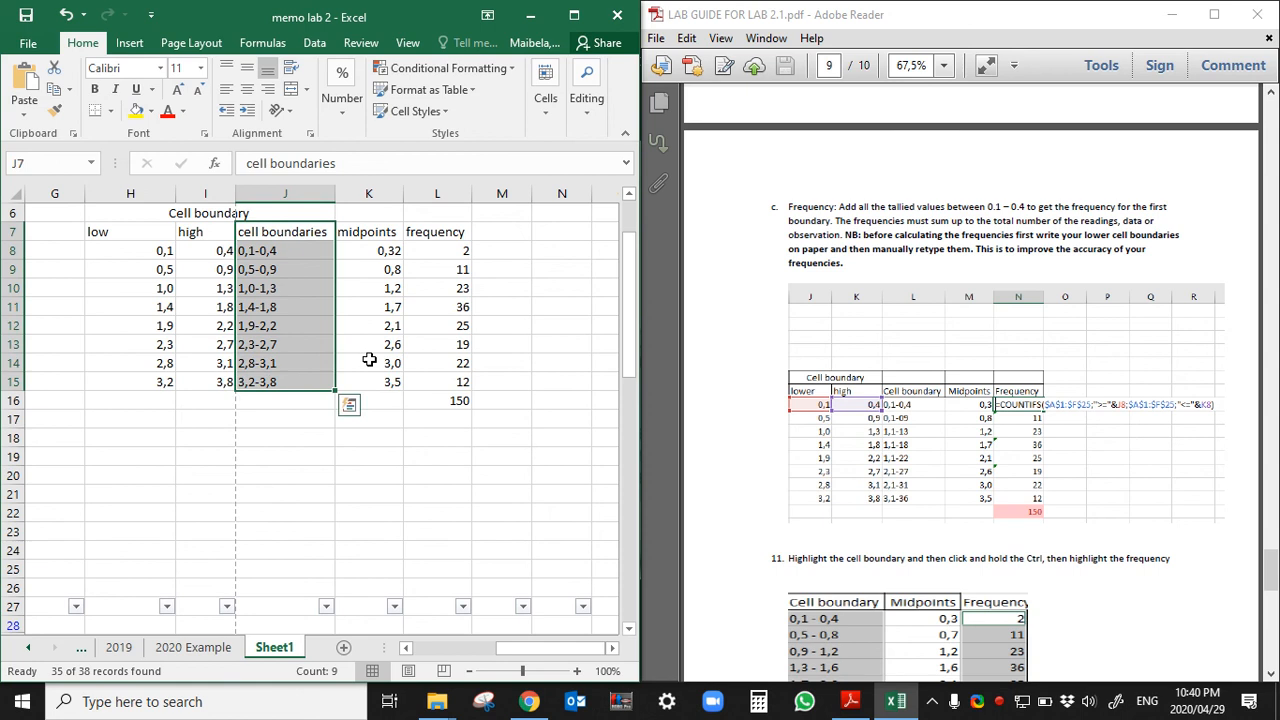
pyautogui.click(362, 507)
pyautogui.click(288, 424)
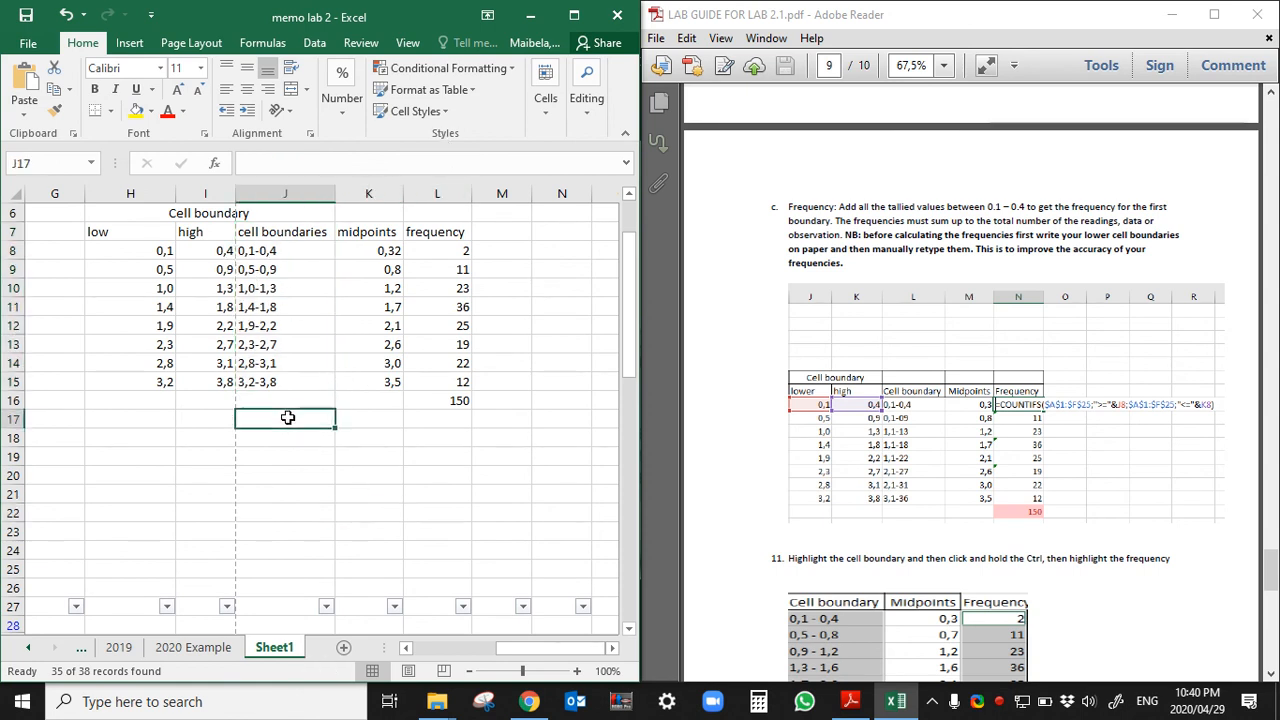
pyautogui.click(284, 230)
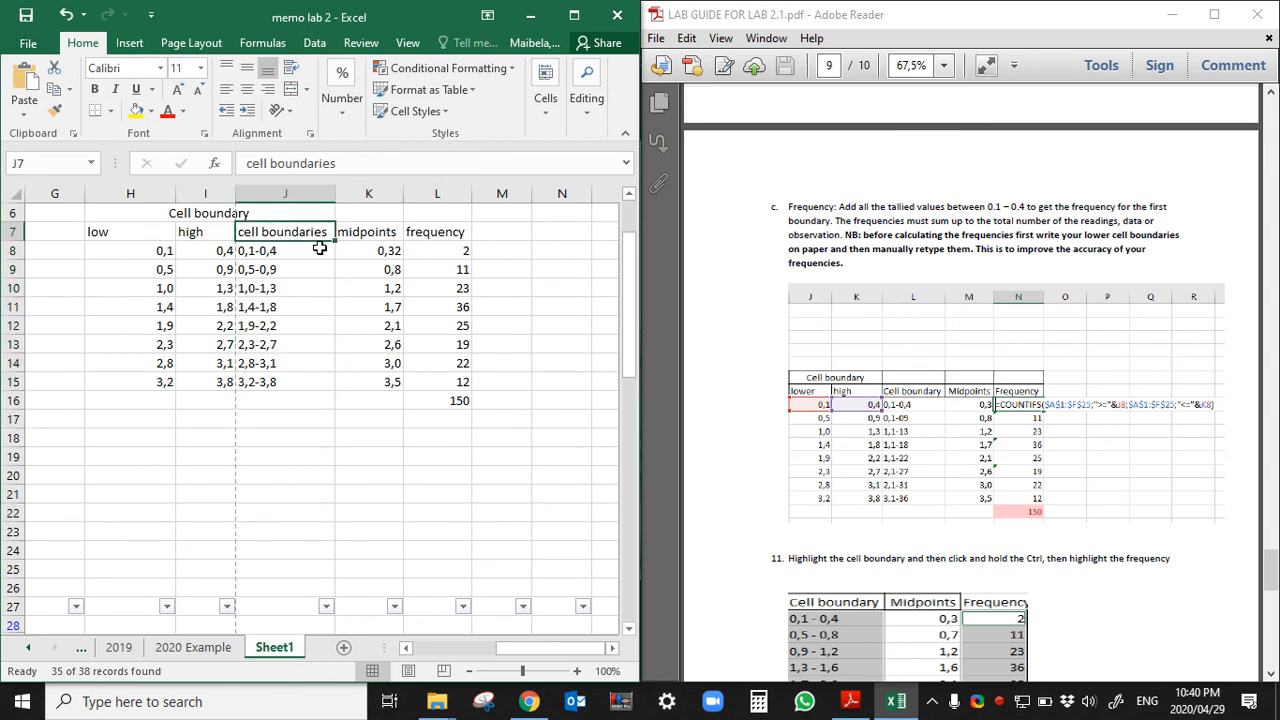
pyautogui.click(300, 212)
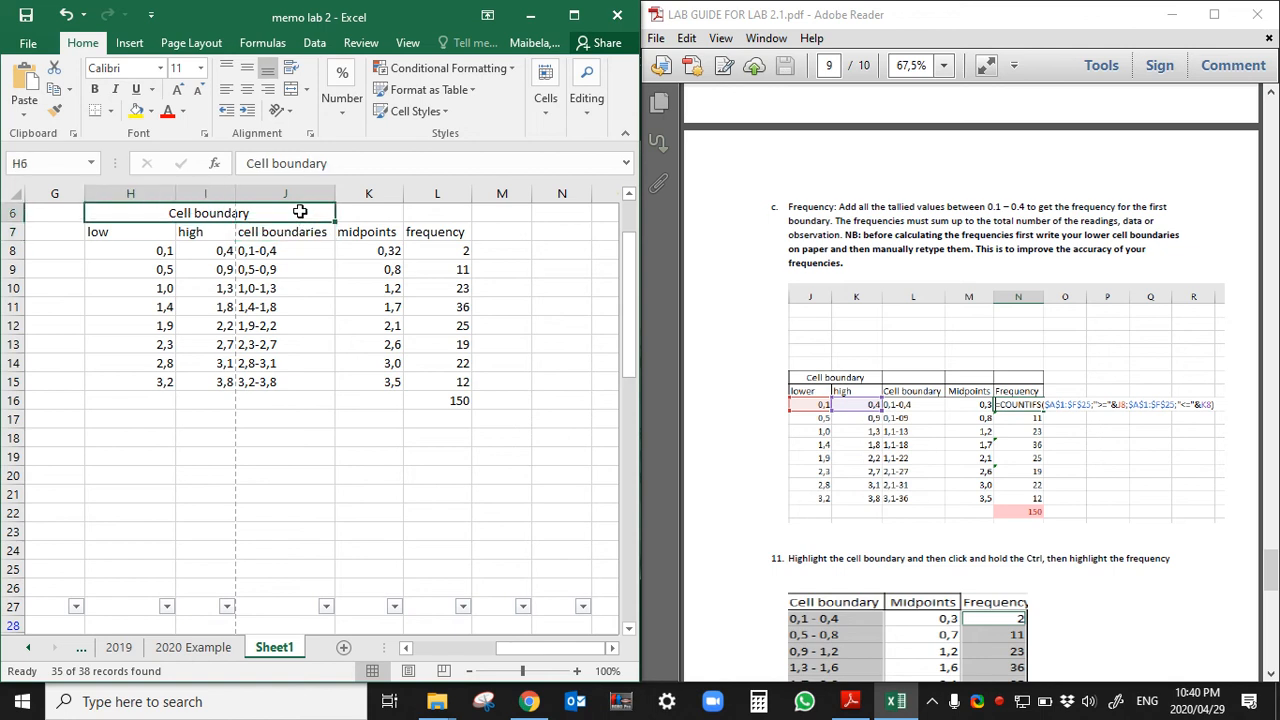
pyautogui.moveTo(300, 230); pyautogui.dragTo(299, 383)
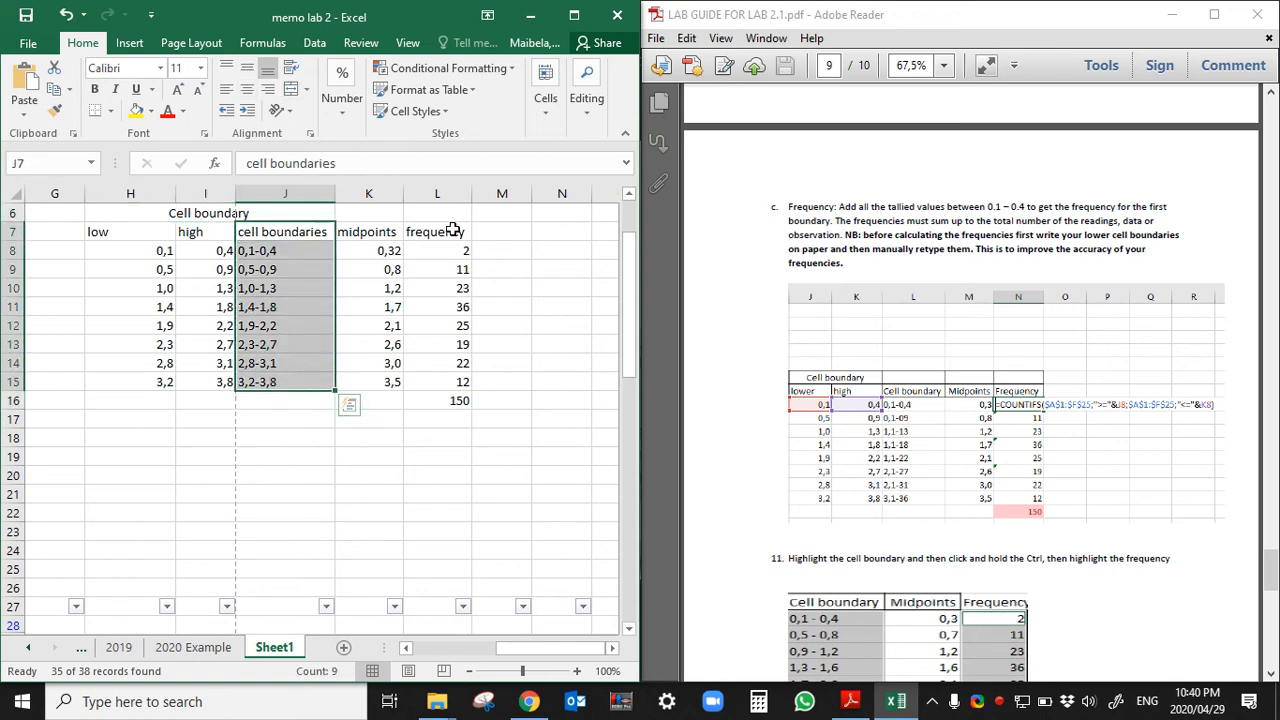
pyautogui.moveTo(450, 232); pyautogui.dragTo(453, 385)
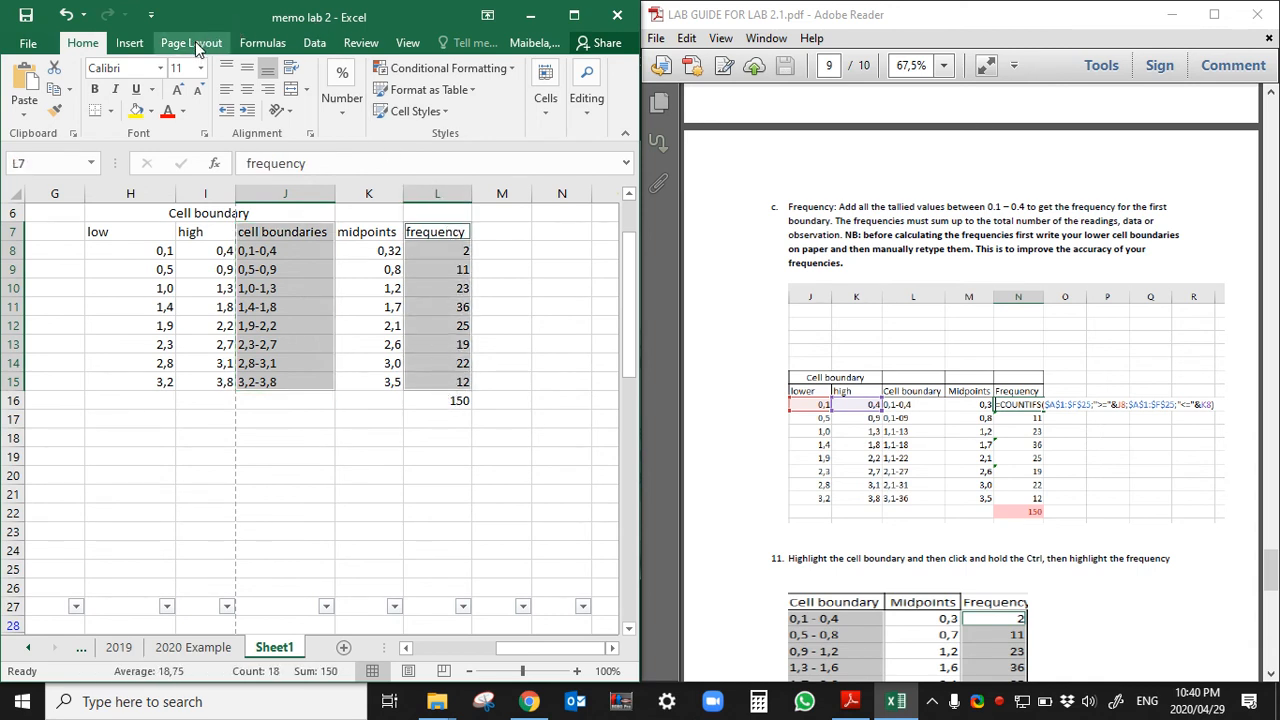
pyautogui.click(574, 15)
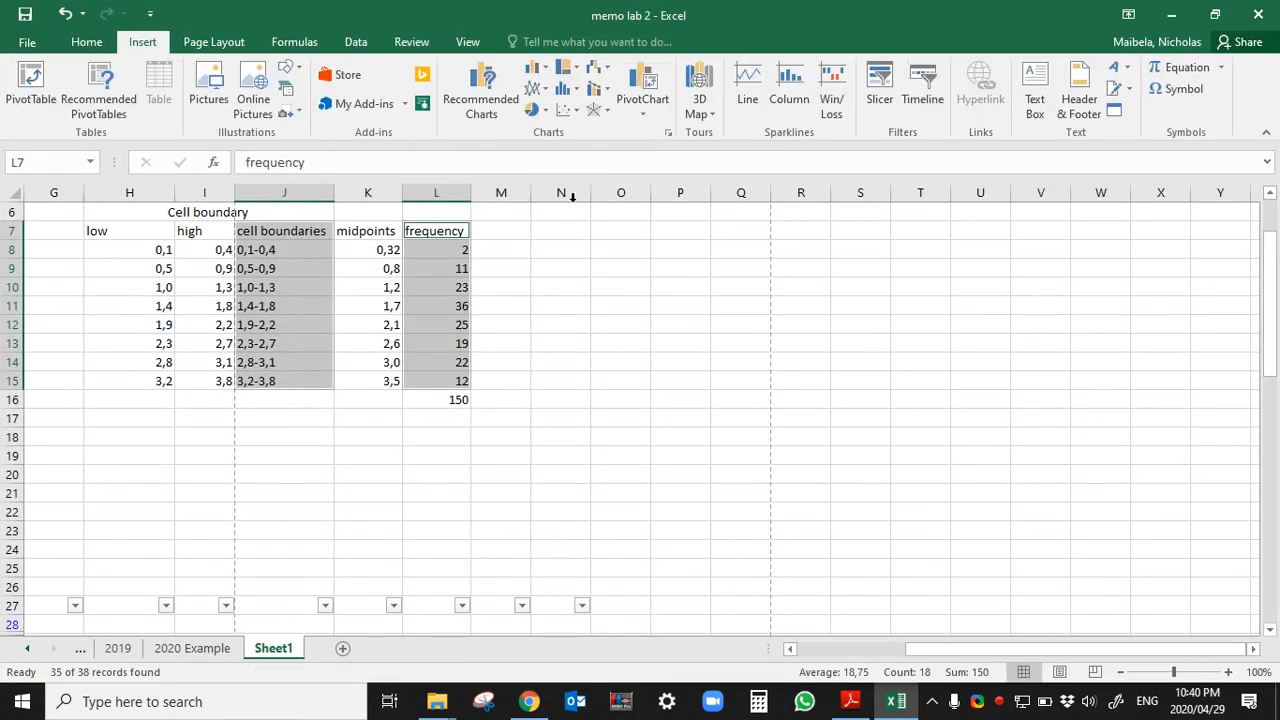
pyautogui.click(545, 72)
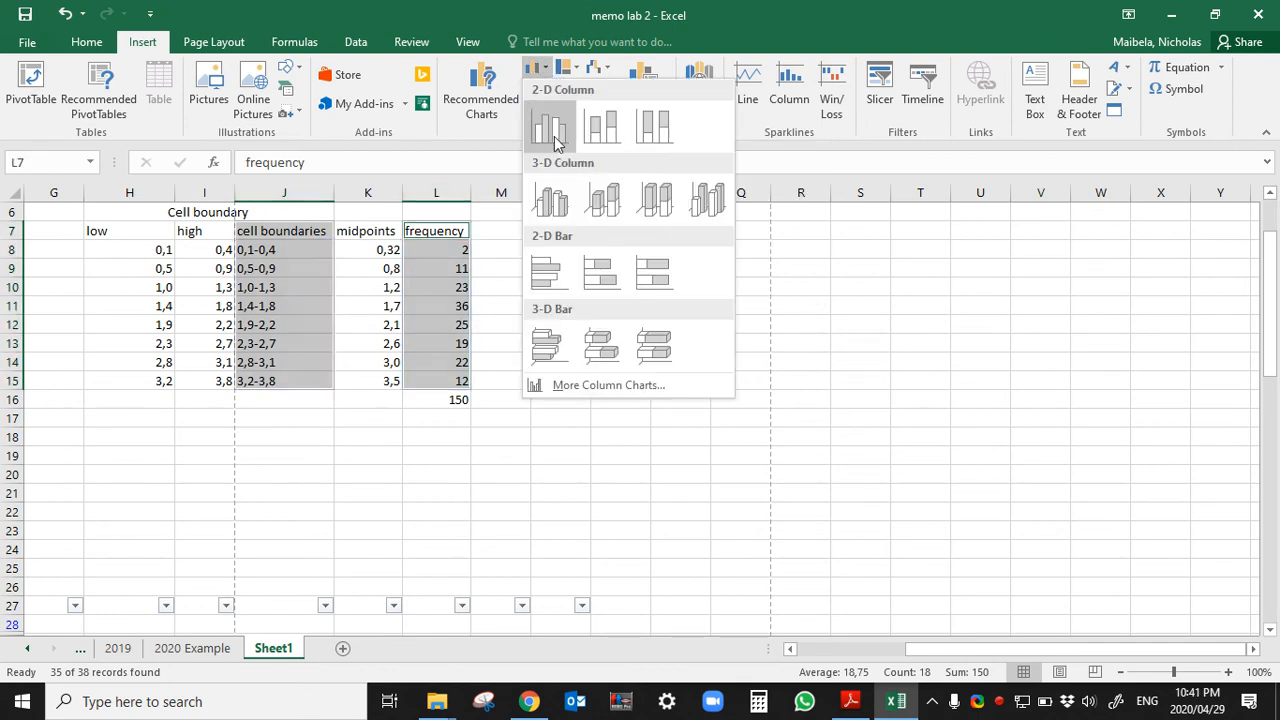
pyautogui.click(554, 137)
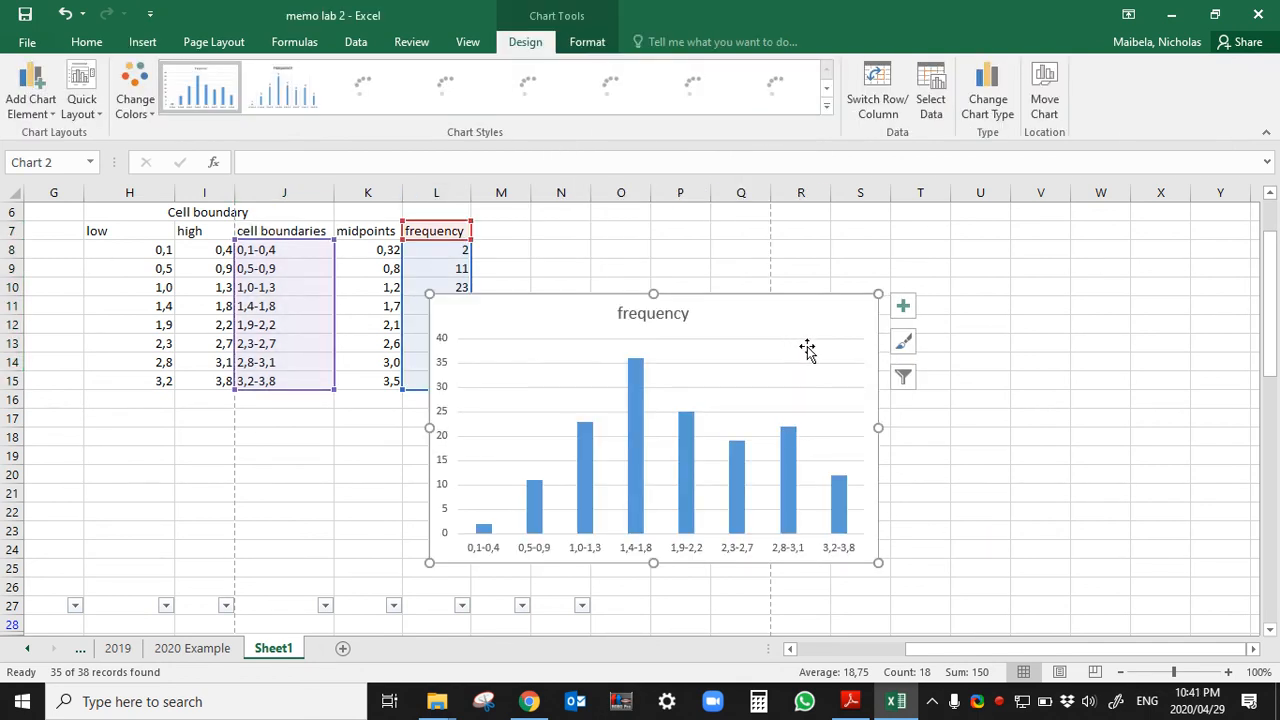
# Step: Apply the quick layout with gapless columns and axis titles to the frequency chart, and move the chart beside the table, clear of its data
pyautogui.click(975, 493)
pyautogui.click(860, 329)
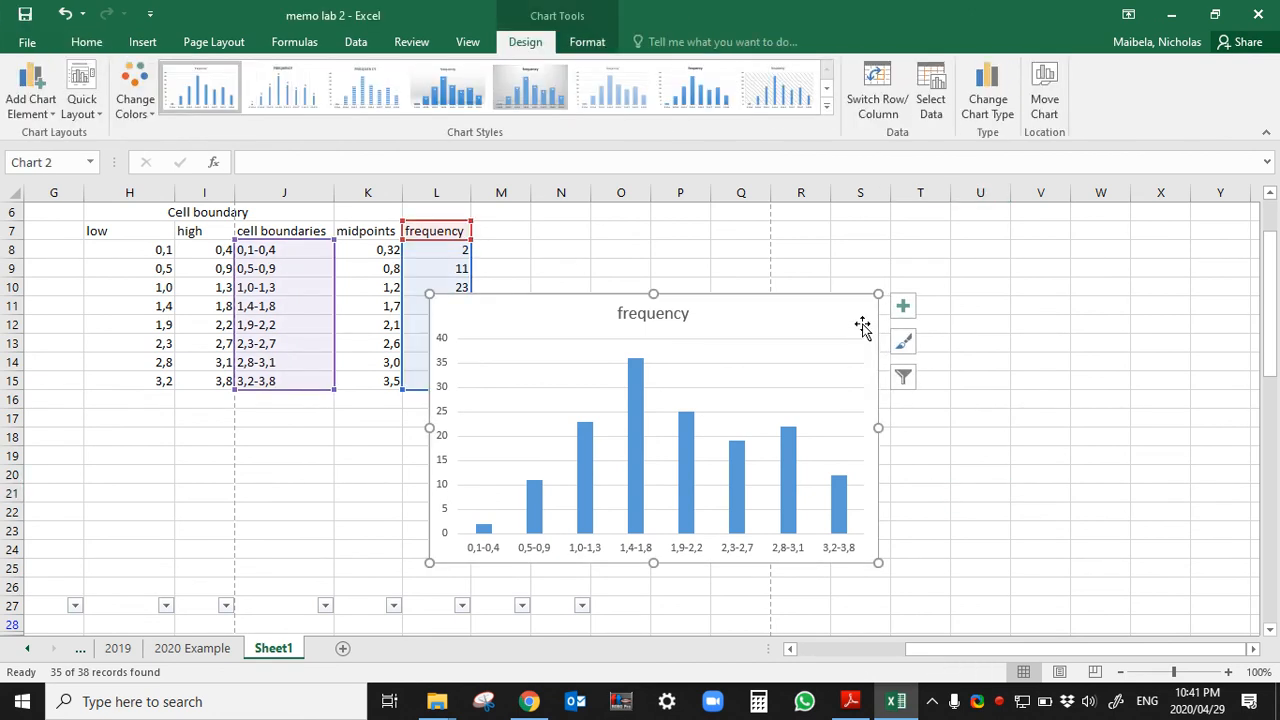
pyautogui.click(84, 108)
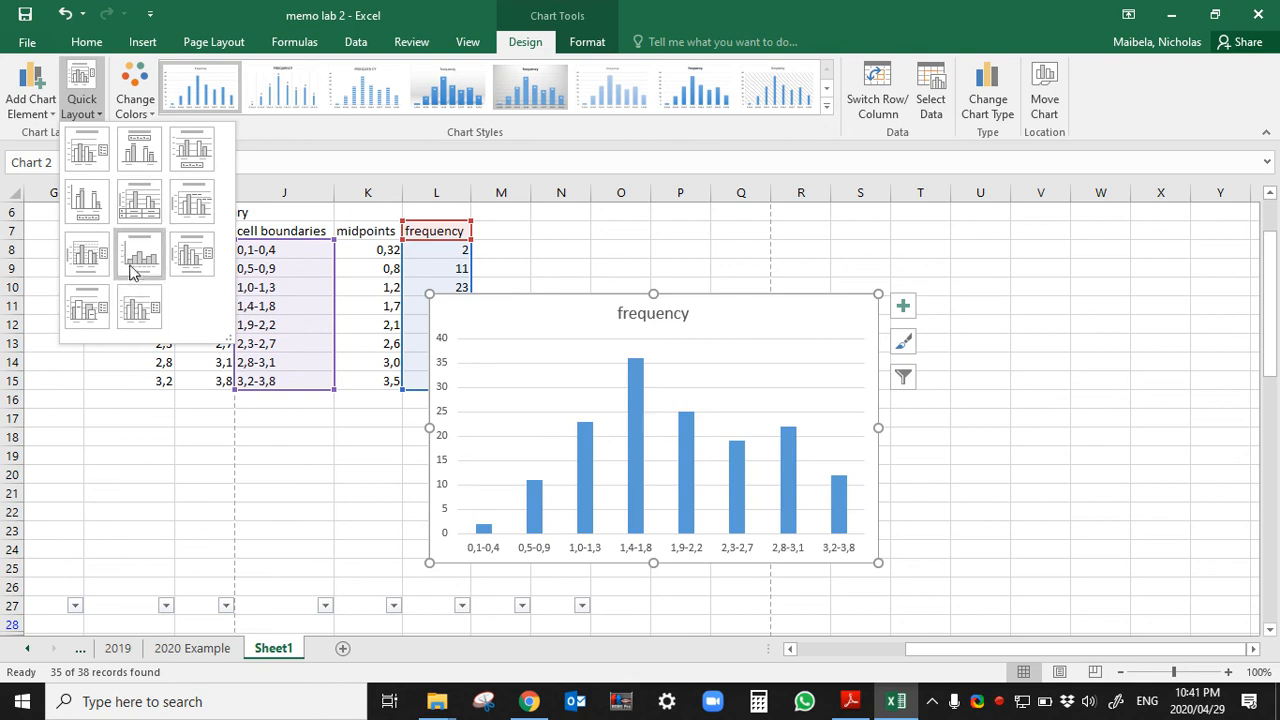
pyautogui.click(131, 260)
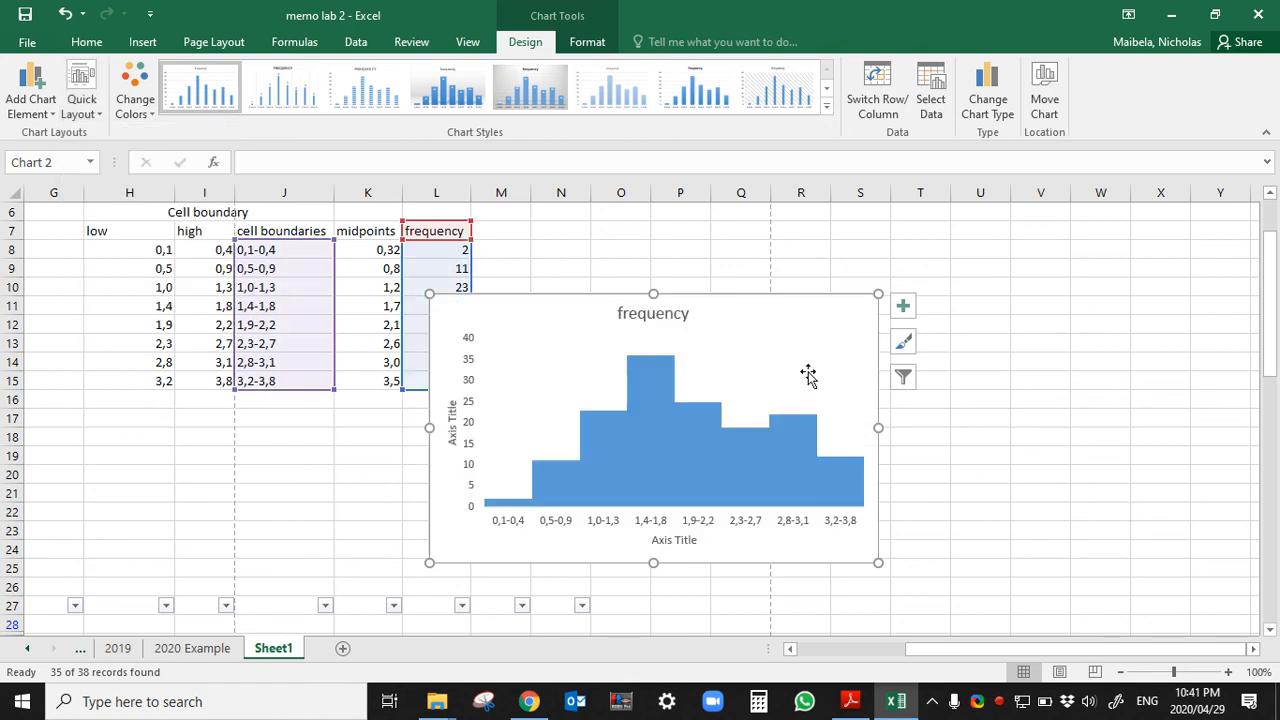
pyautogui.moveTo(834, 306); pyautogui.dragTo(937, 223)
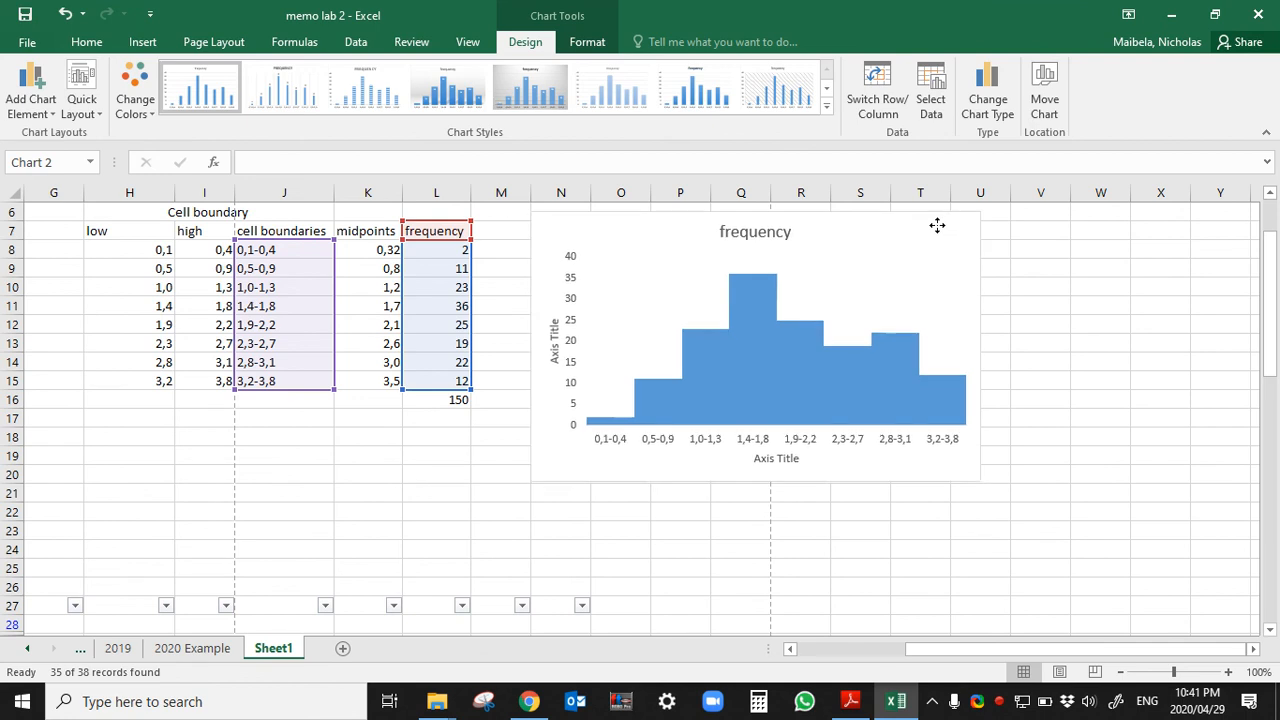
# Step: Outline the histogram bars in red from the standard colors and shift the chart slightly away from the table
pyautogui.rightClick(818, 357)
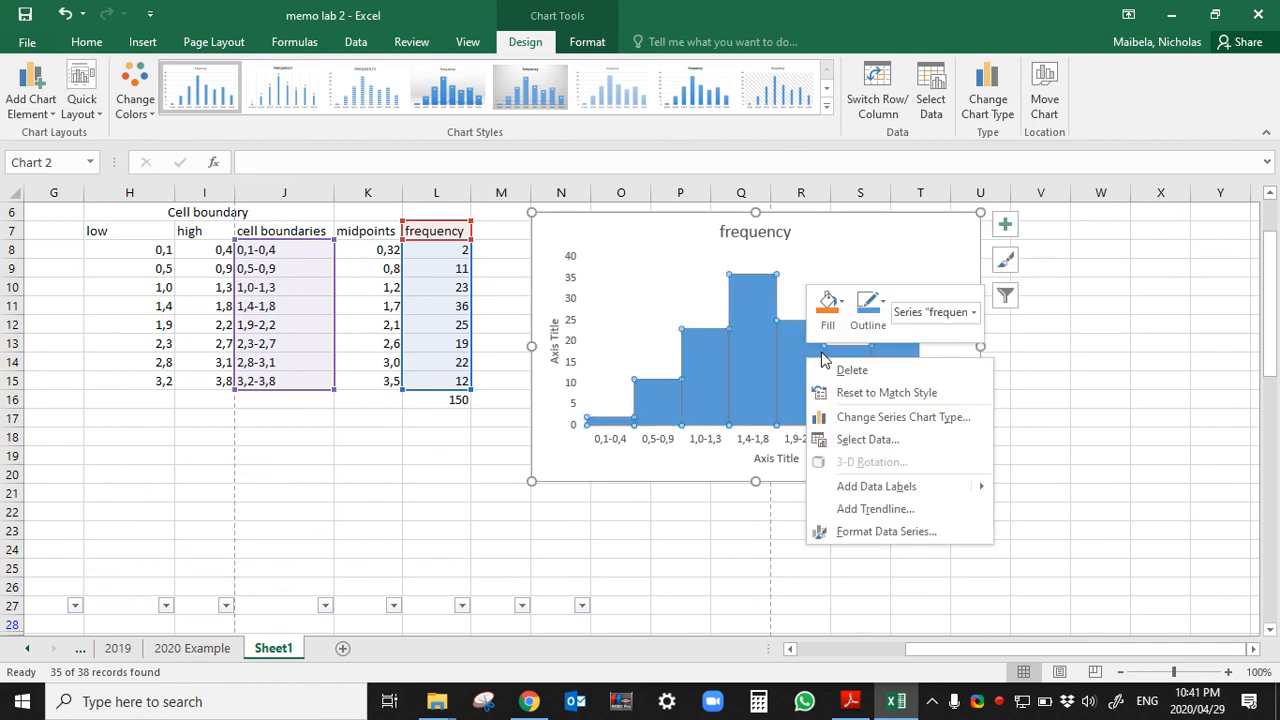
pyautogui.click(868, 310)
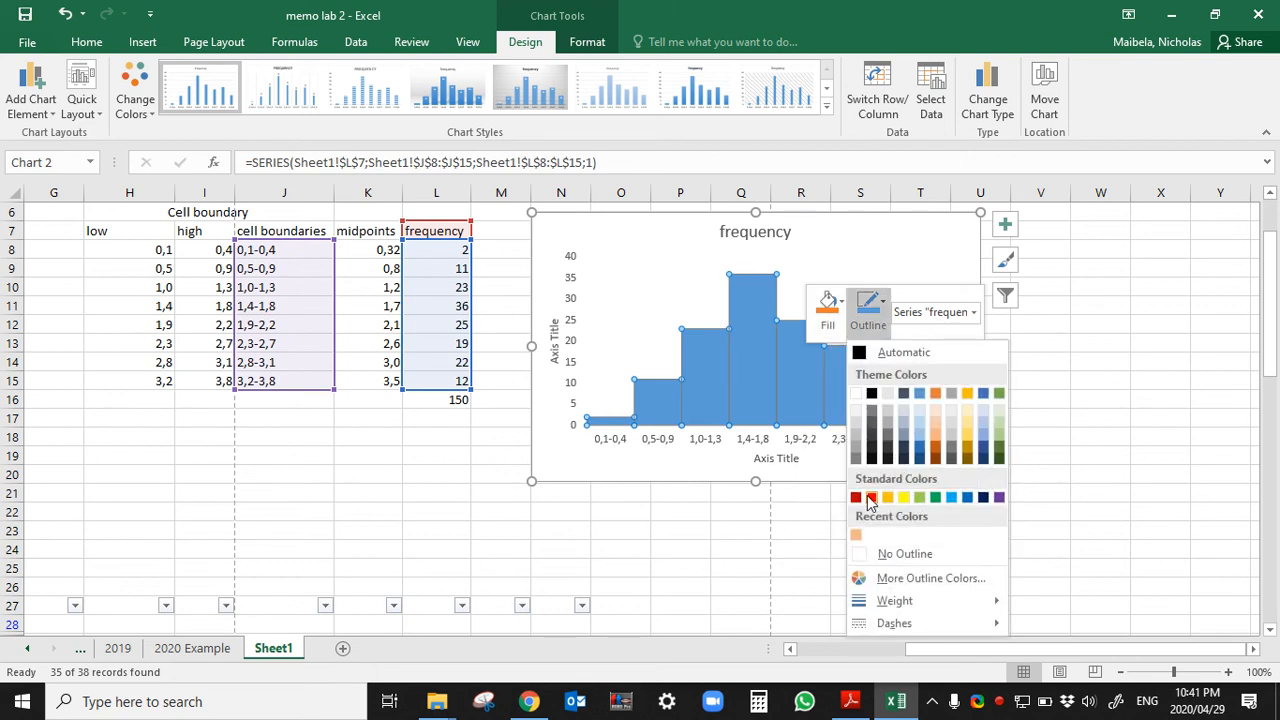
pyautogui.click(871, 497)
pyautogui.click(1063, 514)
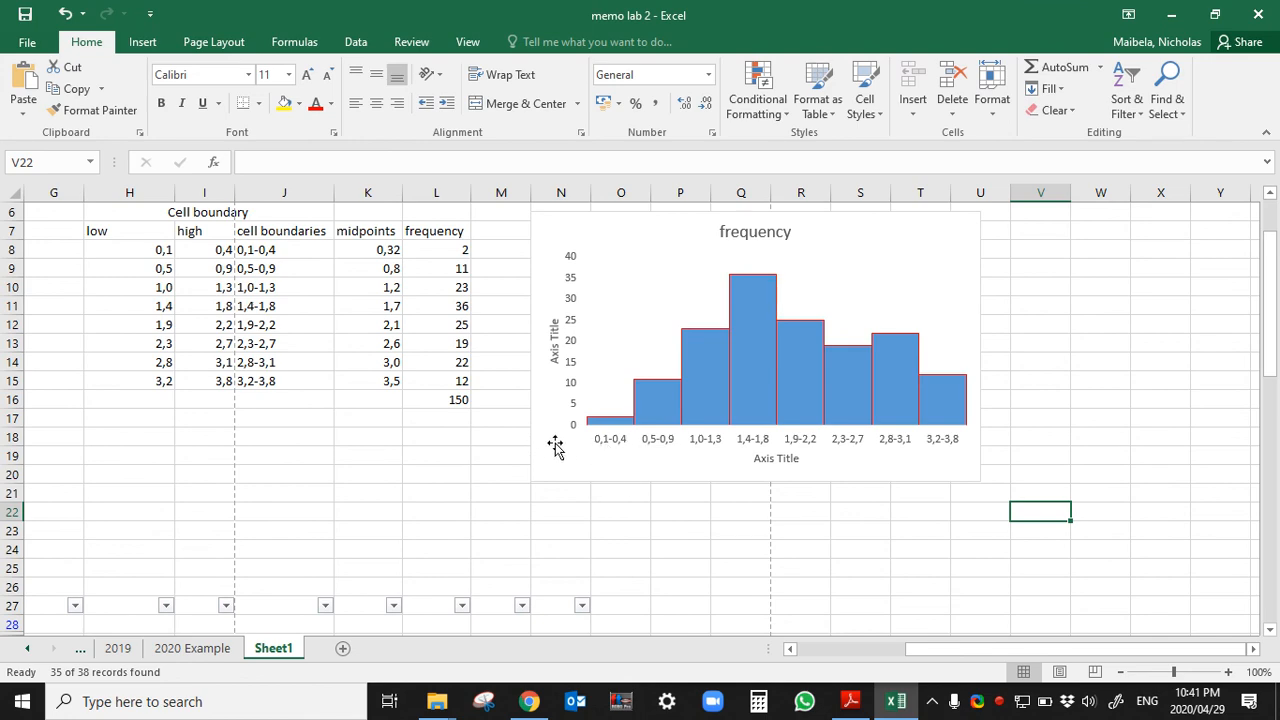
pyautogui.moveTo(526, 474); pyautogui.dragTo(572, 470)
pyautogui.scroll(2, 306, 414)
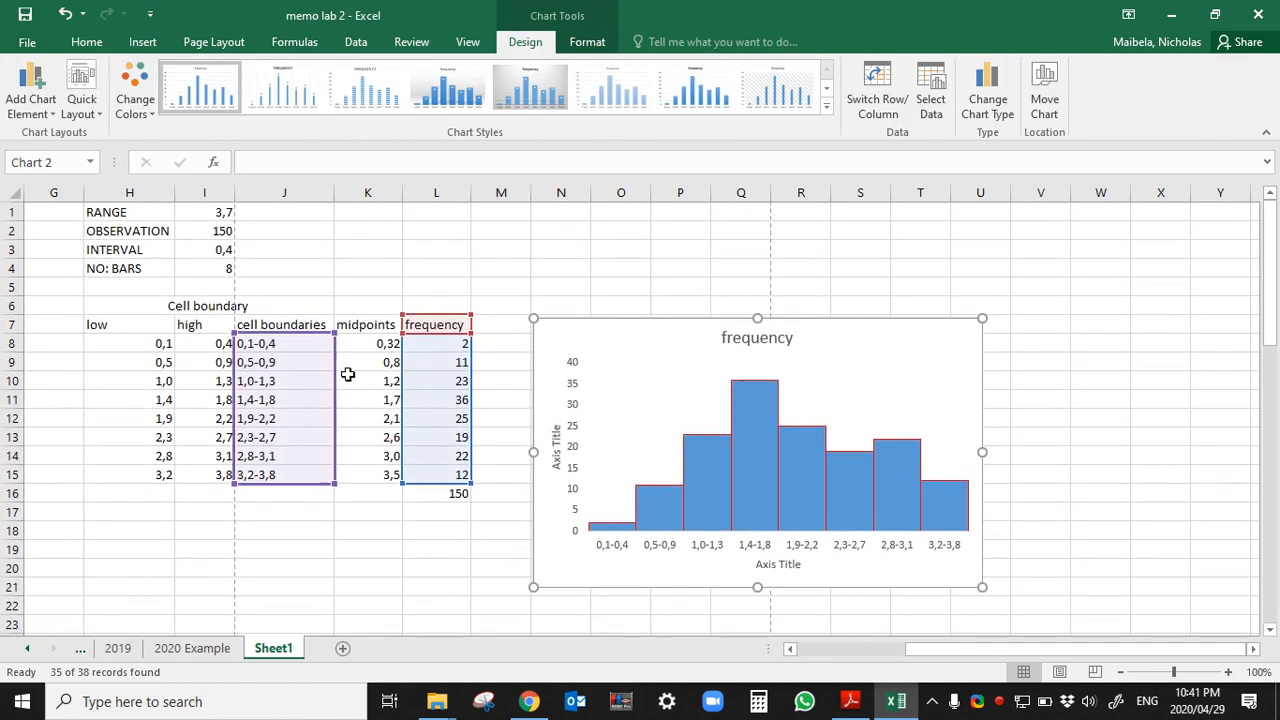
pyautogui.click(534, 270)
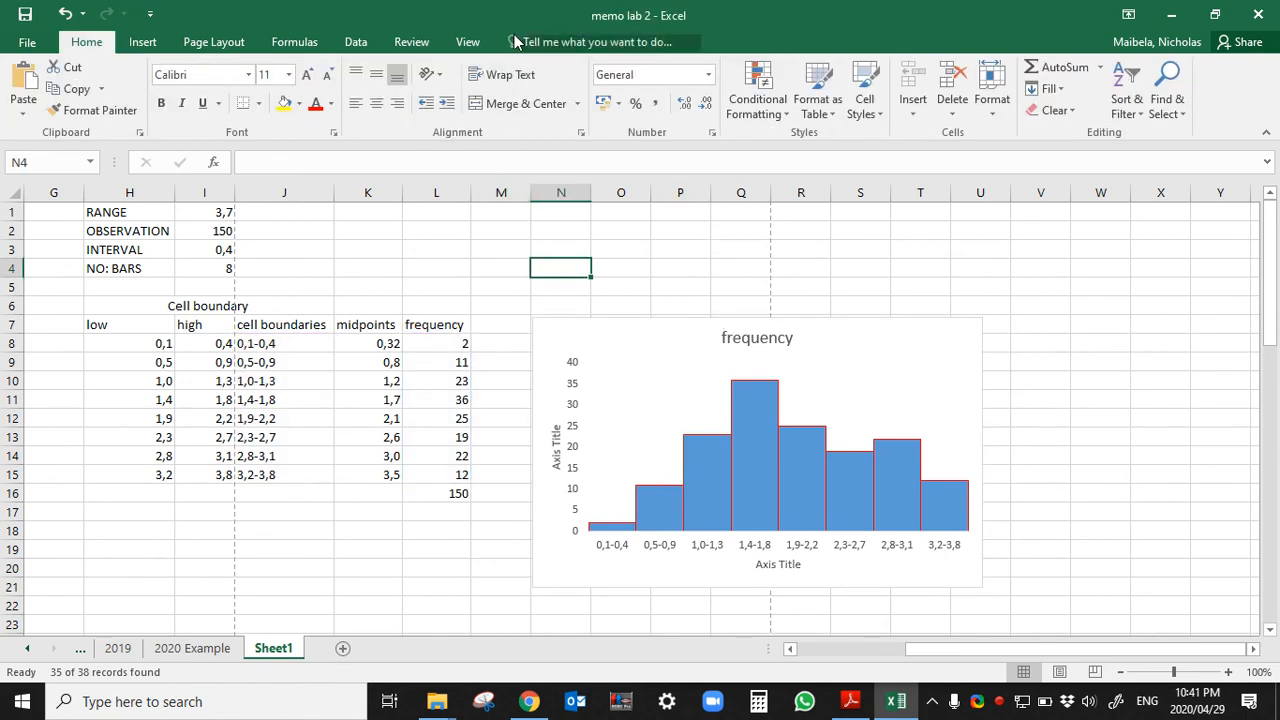
# Step: Switch the sheet to Page Layout view and enter the student number in the center section of the page header
pyautogui.click(479, 42)
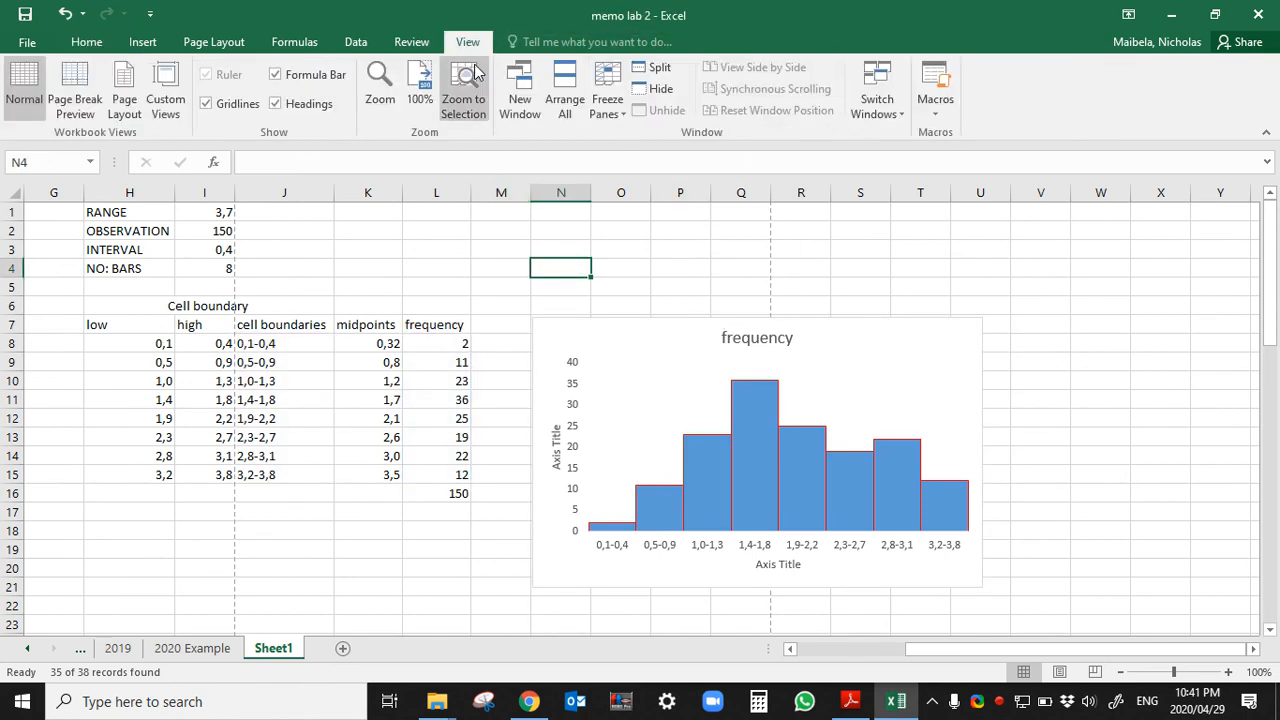
pyautogui.click(120, 98)
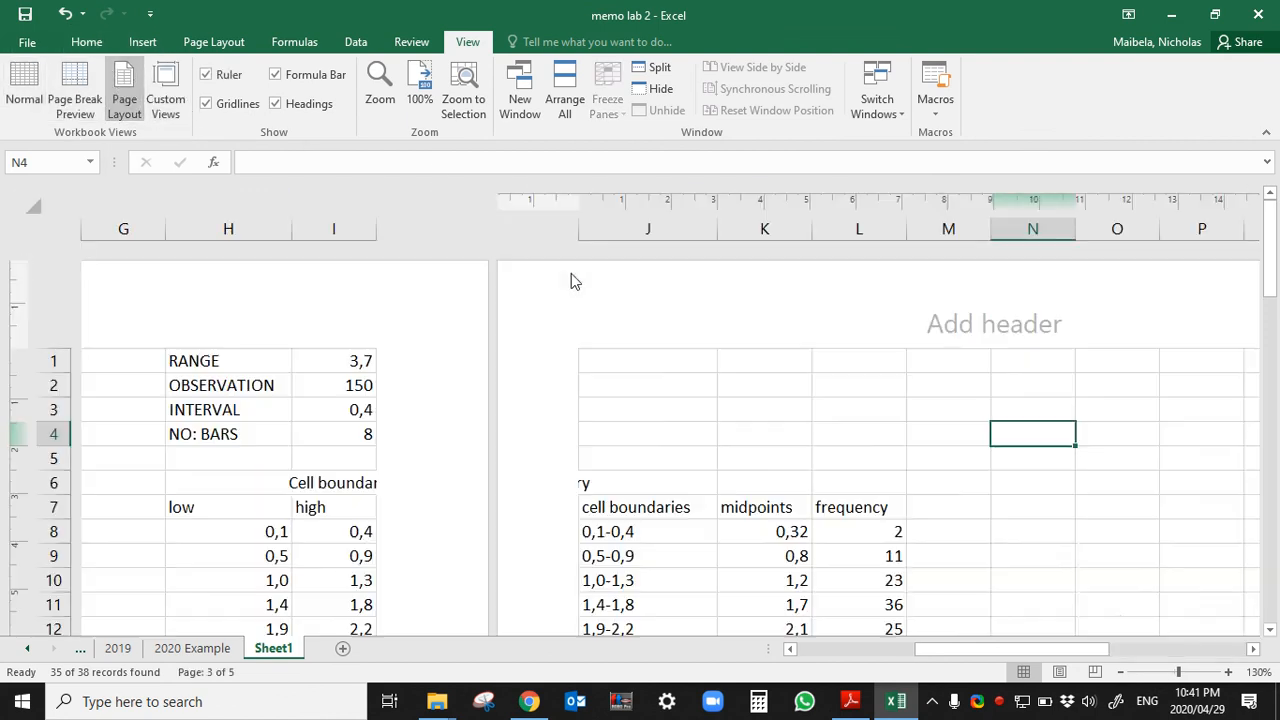
pyautogui.click(957, 324)
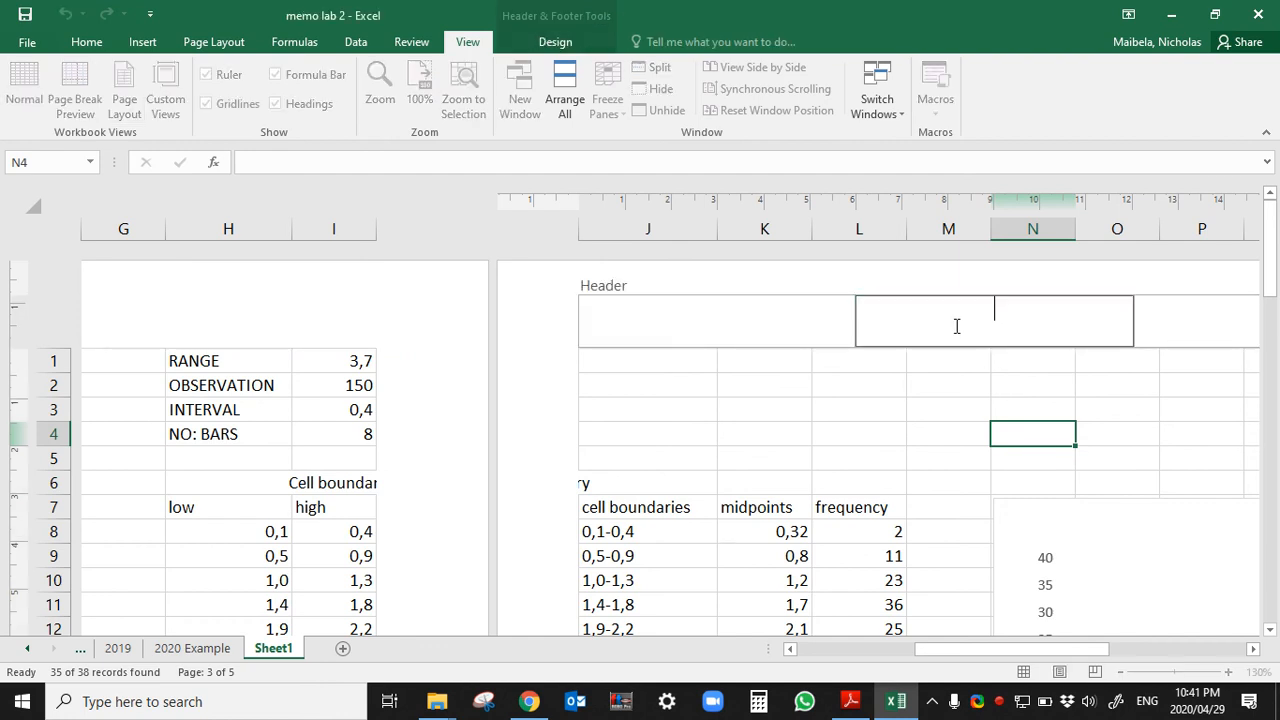
pyautogui.write('201114462')
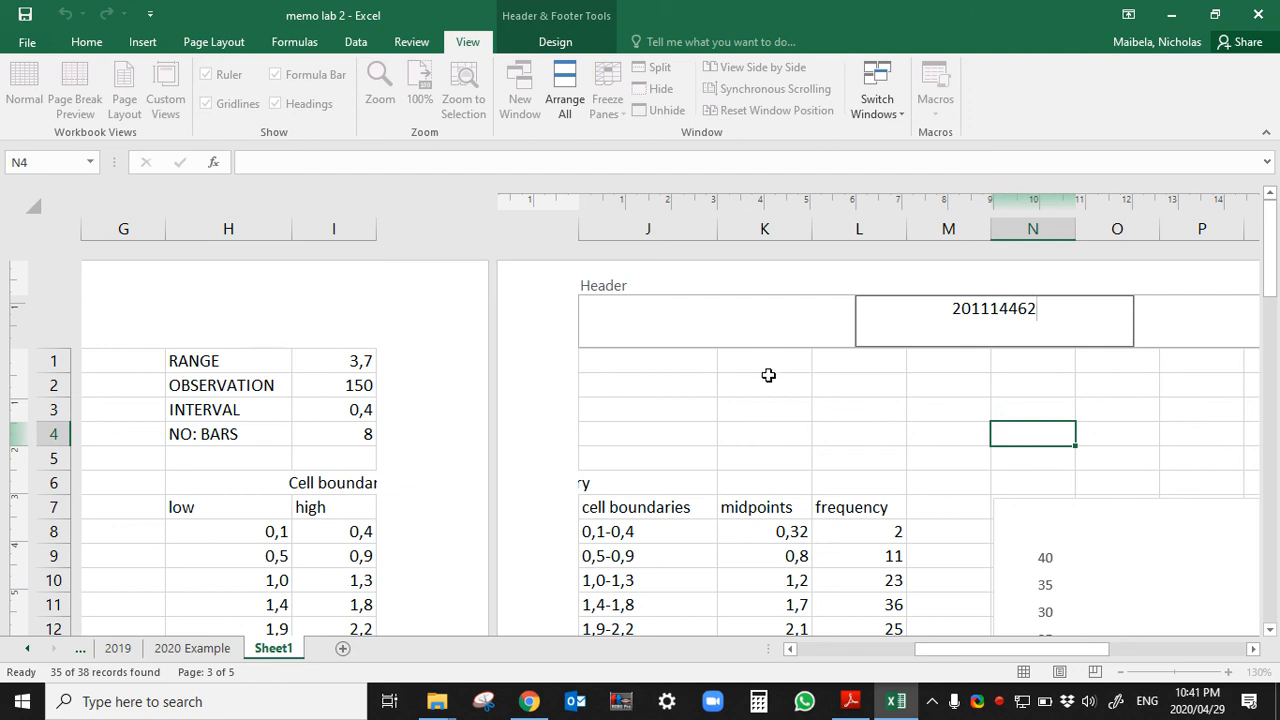
pyautogui.moveTo(779, 379); pyautogui.dragTo(780, 372)
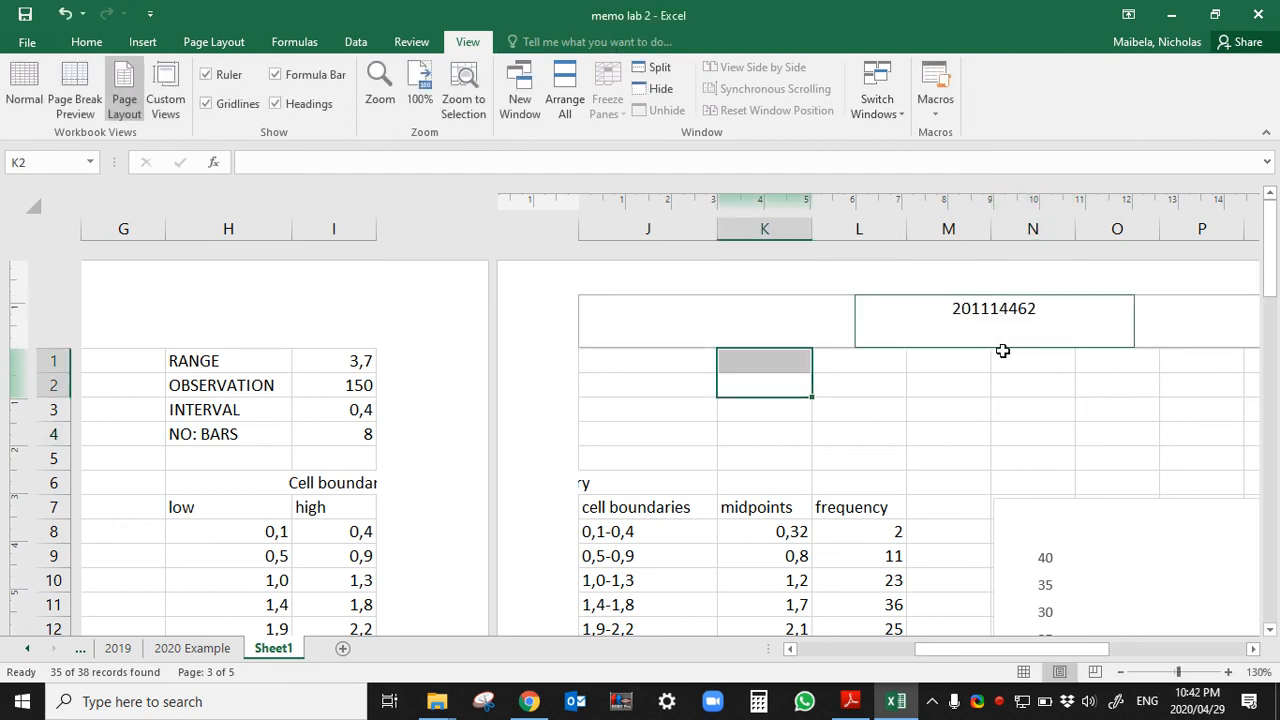
pyautogui.click(830, 410)
# Step: Examine how the raw data, tally list, frequency table and chart are split across the printed pages
pyautogui.scroll(-3, 705, 350)
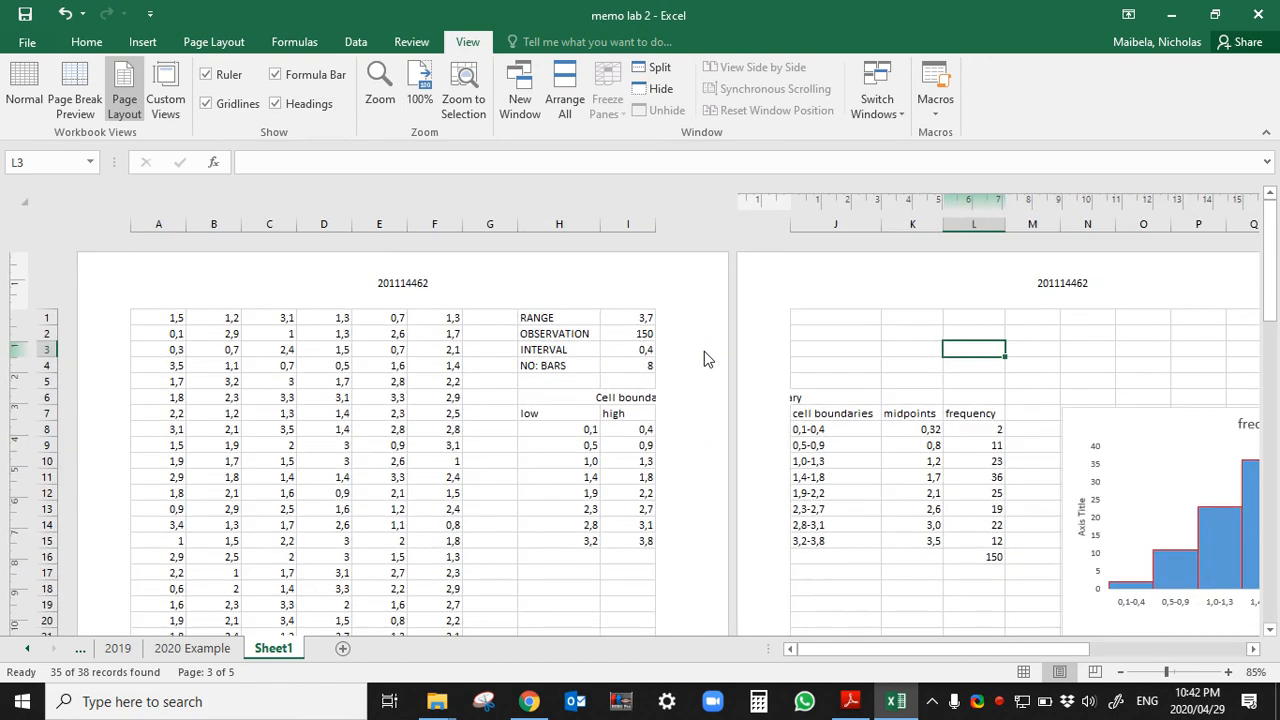
pyautogui.scroll(-6, 557, 443)
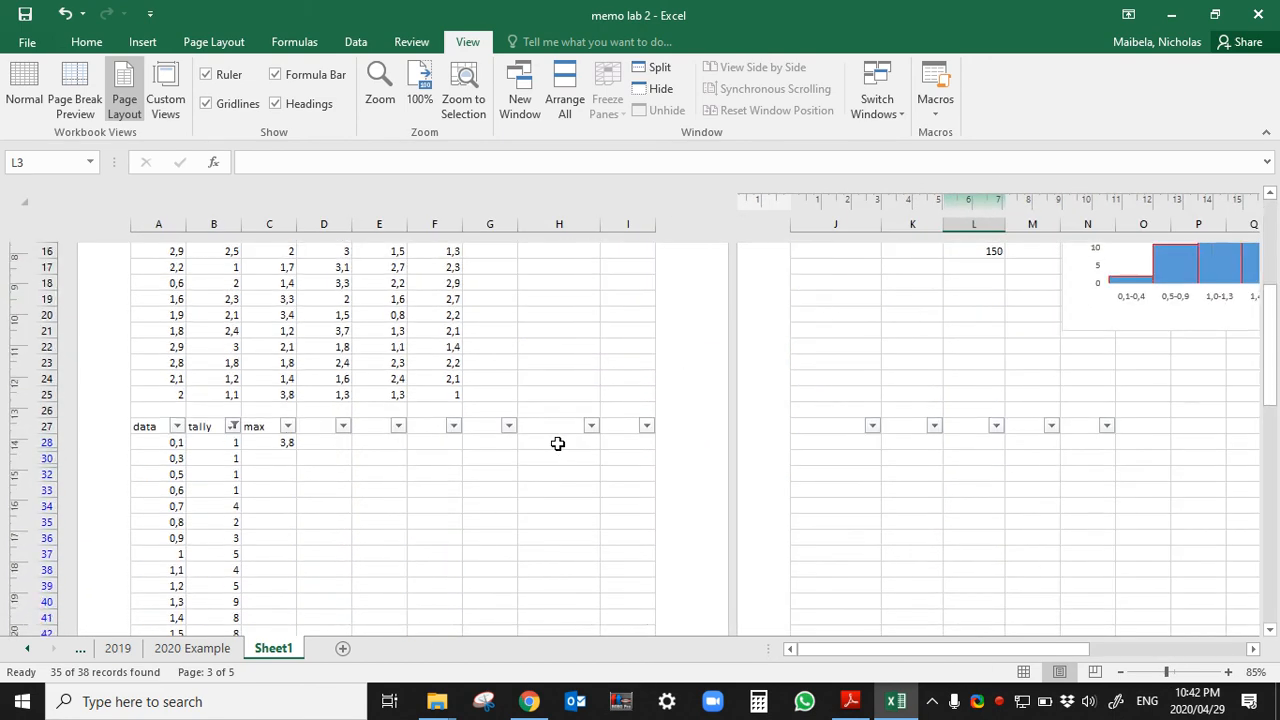
pyautogui.scroll(6, 557, 443)
pyautogui.scroll(-6, 557, 443)
pyautogui.scroll(-3, 557, 443)
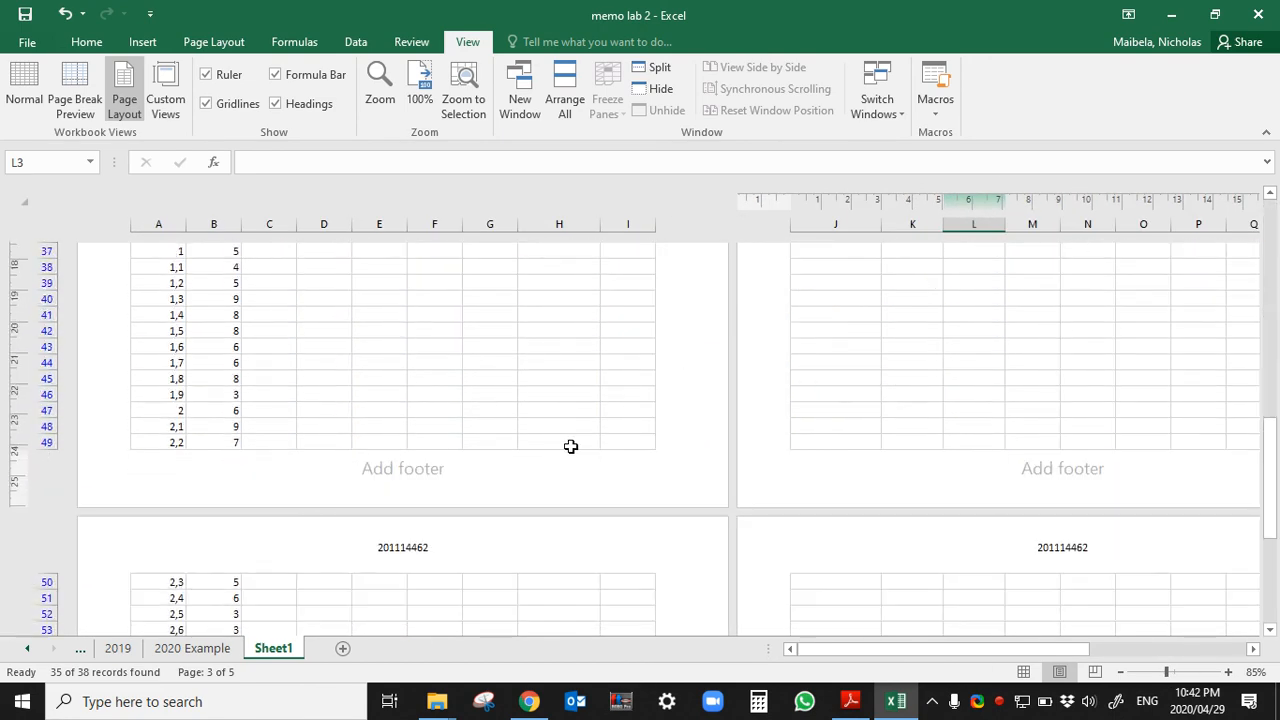
pyautogui.scroll(9, 571, 446)
pyautogui.scroll(-15, 573, 436)
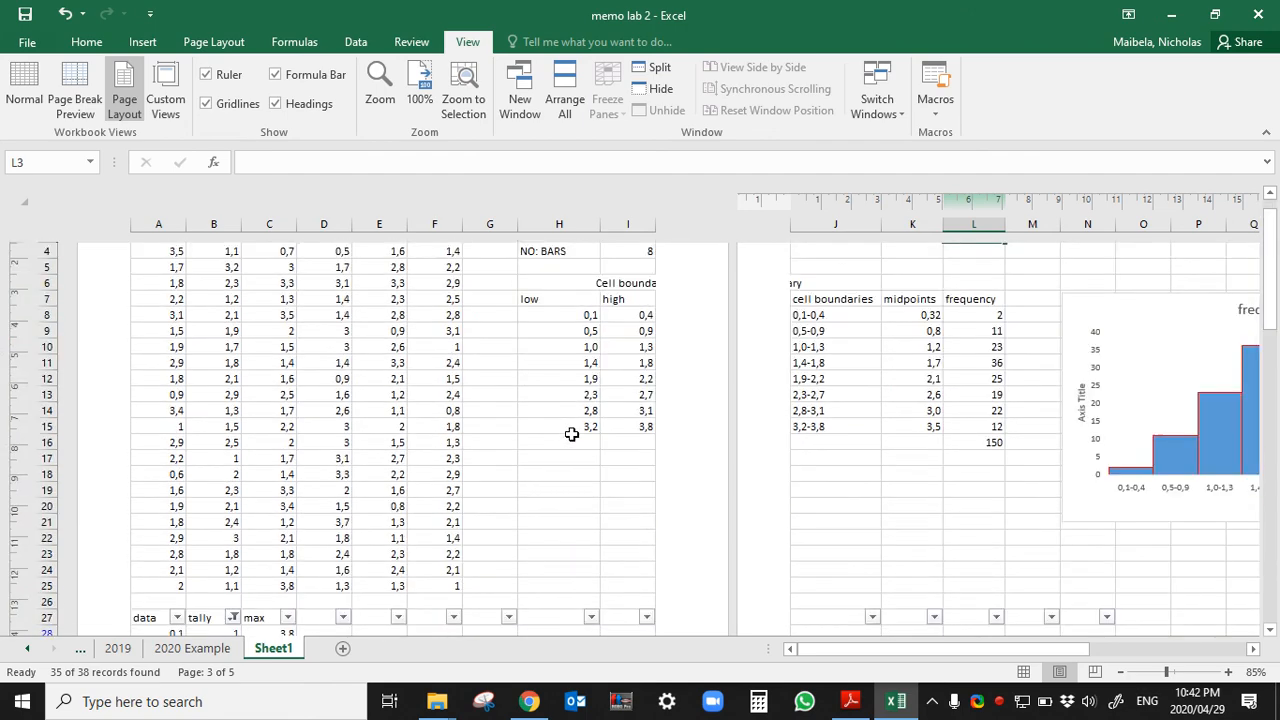
pyautogui.scroll(15, 545, 470)
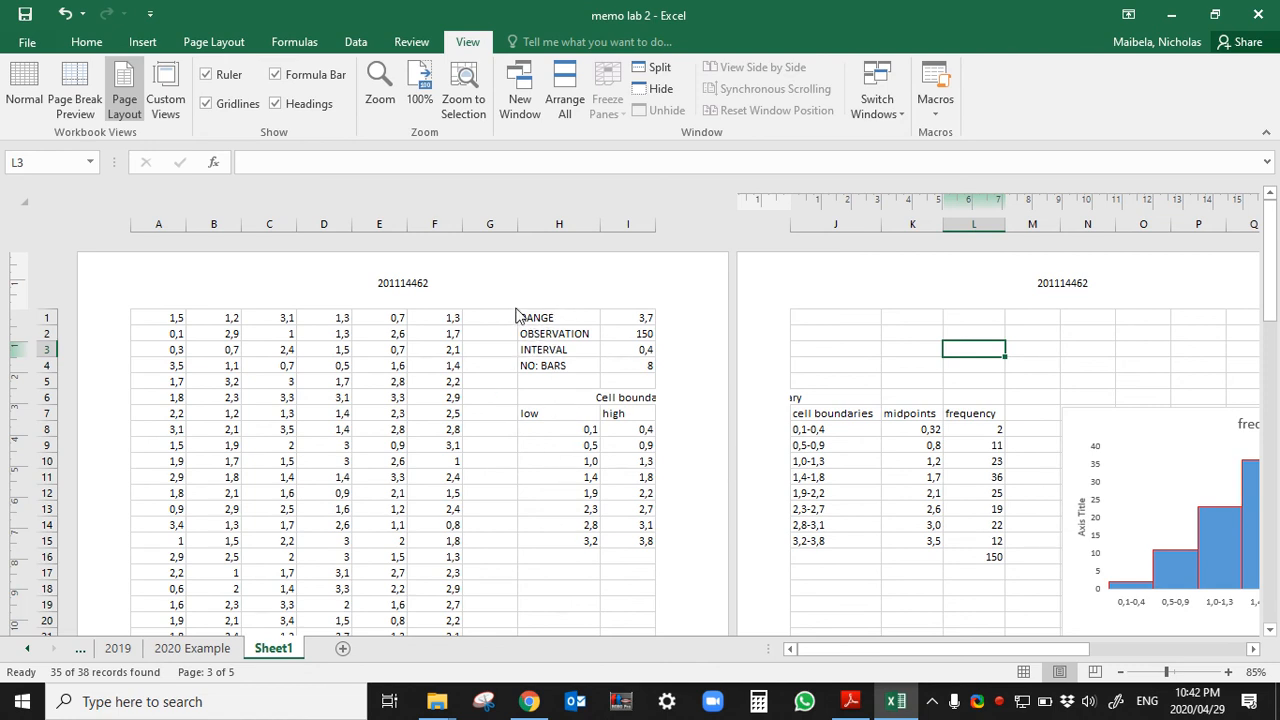
# Step: Insert two blank columns at column G to push the summary and frequency table fully onto the second page
pyautogui.click(501, 222)
pyautogui.rightClick(503, 222)
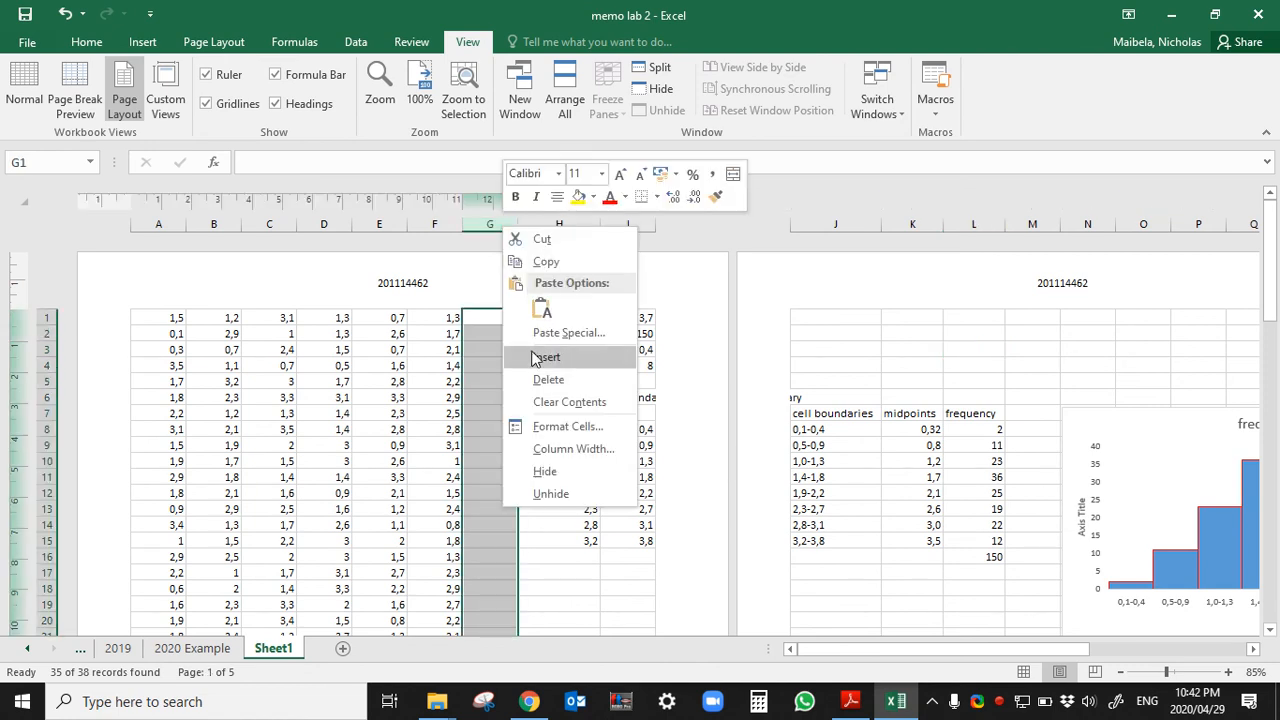
pyautogui.click(563, 358)
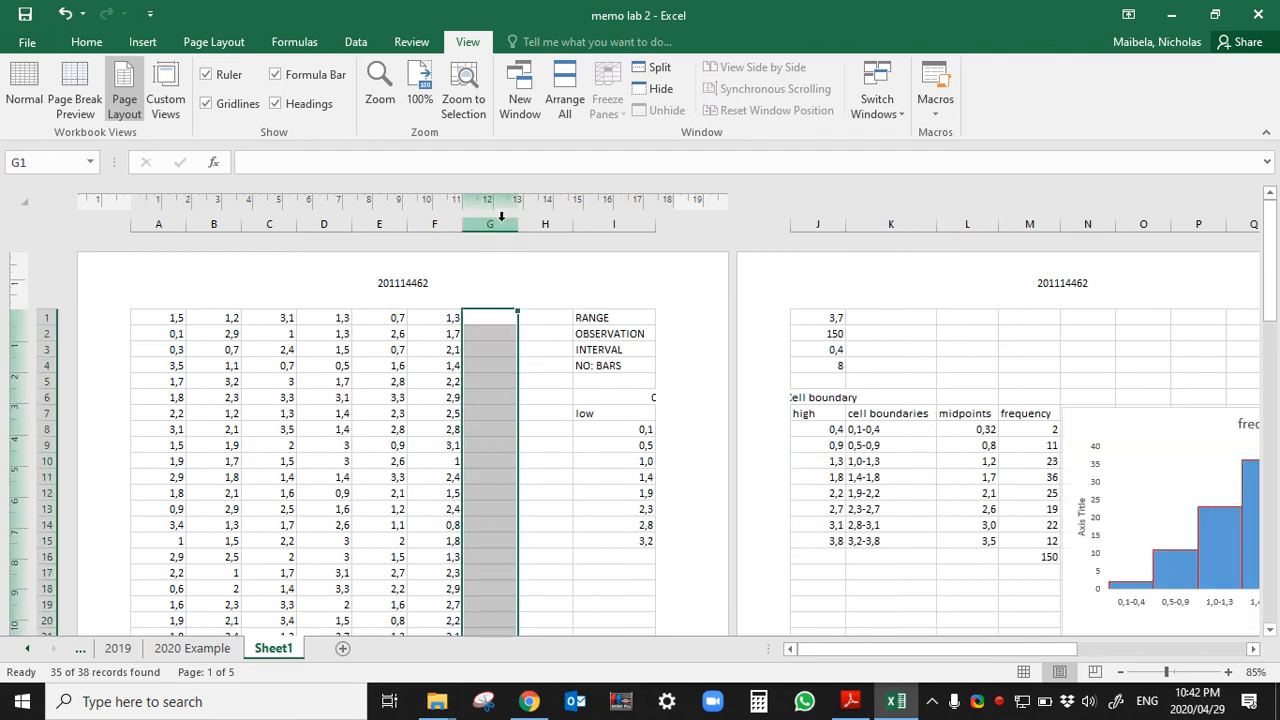
pyautogui.rightClick(503, 224)
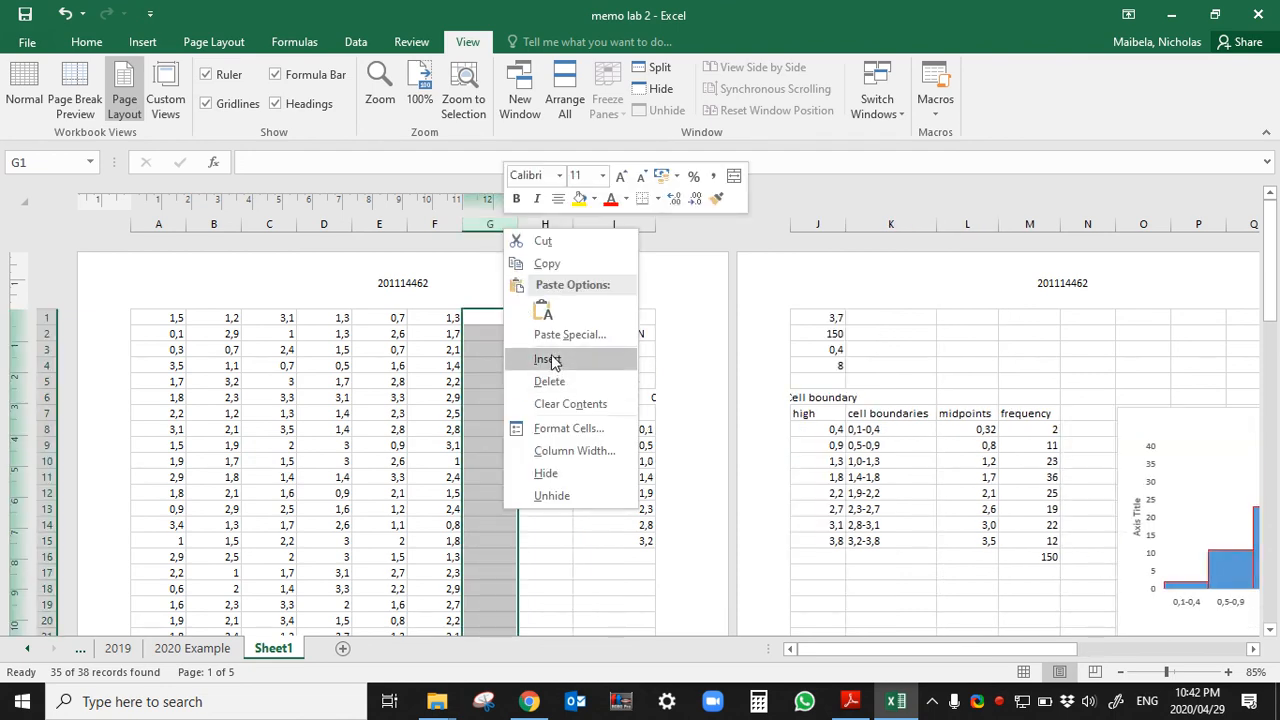
pyautogui.click(548, 357)
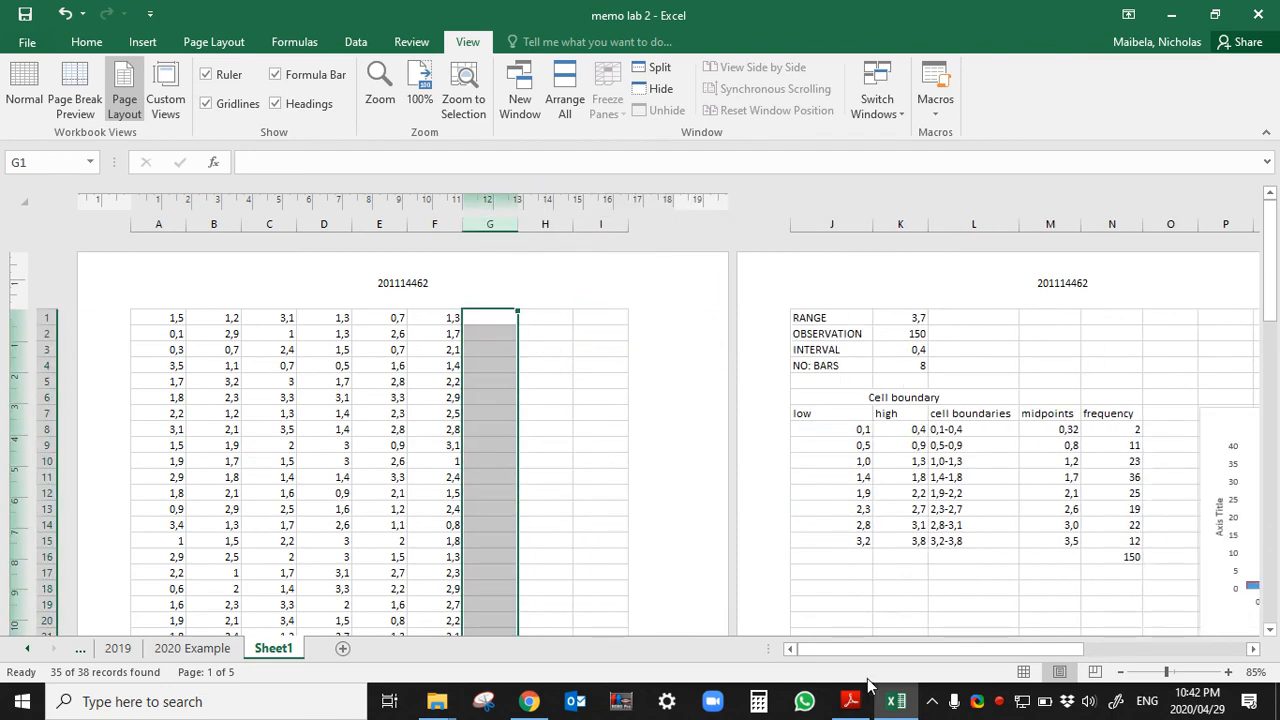
# Step: Move the frequency chart onto the same page as the frequency table and close the chart area formatting pane
pyautogui.moveTo(881, 647); pyautogui.dragTo(1045, 640)
pyautogui.scroll(-3, 946, 534)
pyautogui.scroll(3, 946, 509)
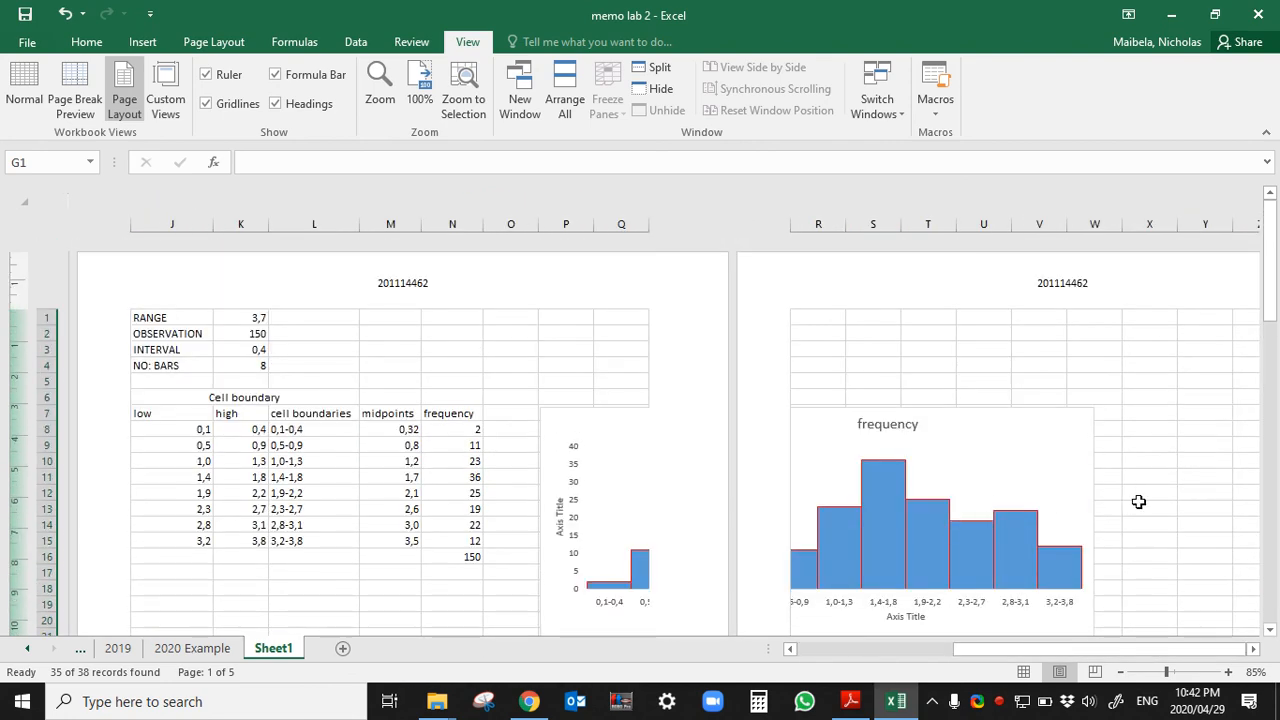
pyautogui.moveTo(962, 657); pyautogui.dragTo(932, 655)
pyautogui.click(816, 419)
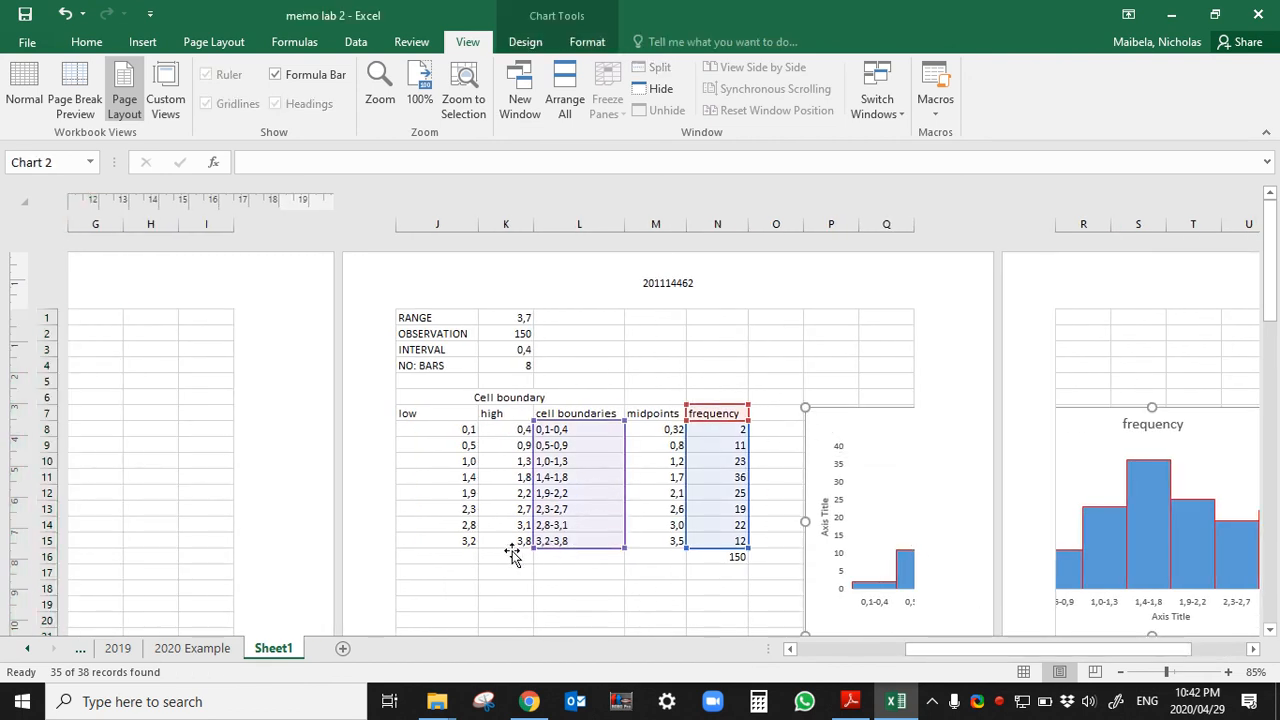
pyautogui.moveTo(832, 424); pyautogui.dragTo(485, 524)
pyautogui.click(1263, 207)
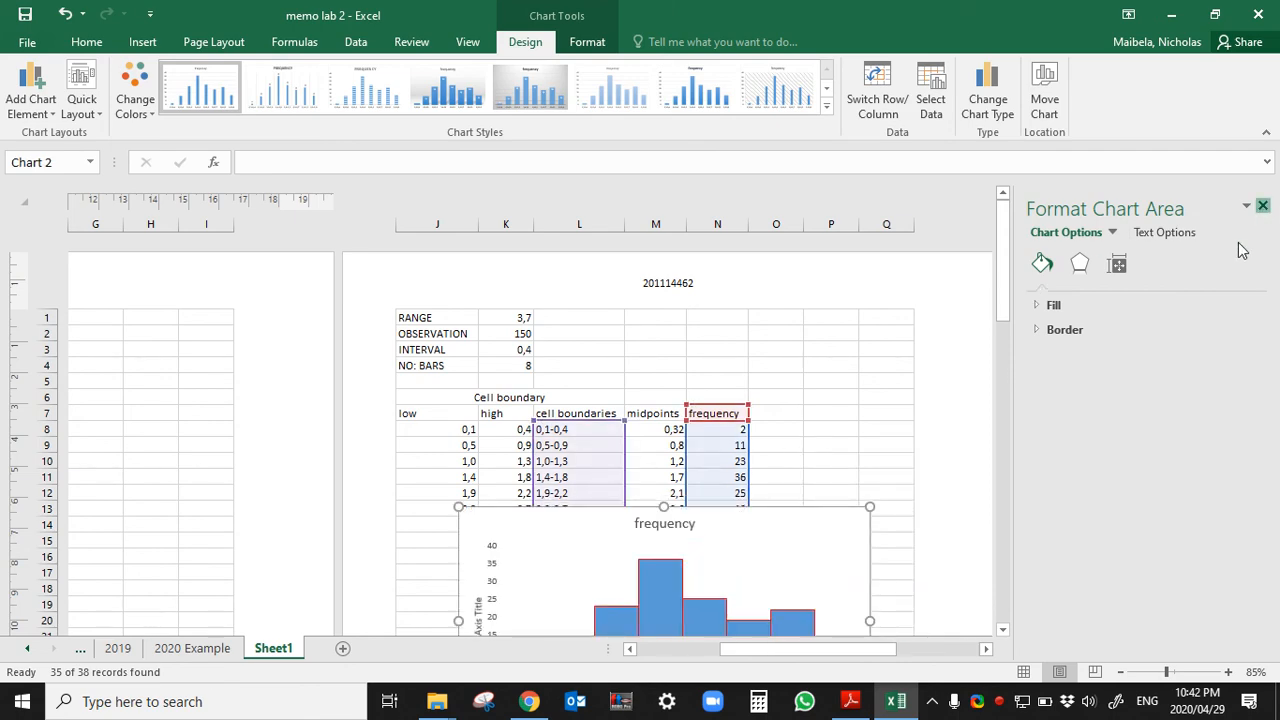
# Step: Reposition the chart directly beneath the frequency table, clear of the total in row 16
pyautogui.scroll(-8, 1043, 320)
pyautogui.scroll(8, 748, 323)
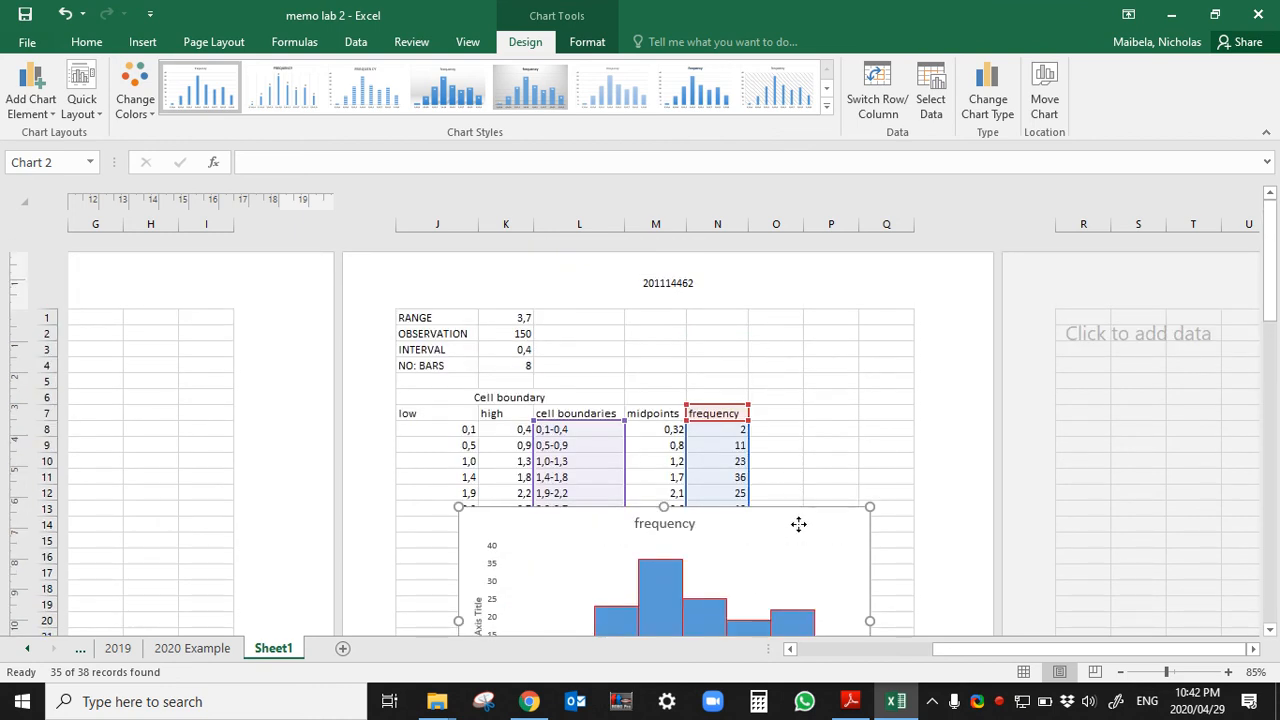
pyautogui.moveTo(798, 524); pyautogui.dragTo(735, 443)
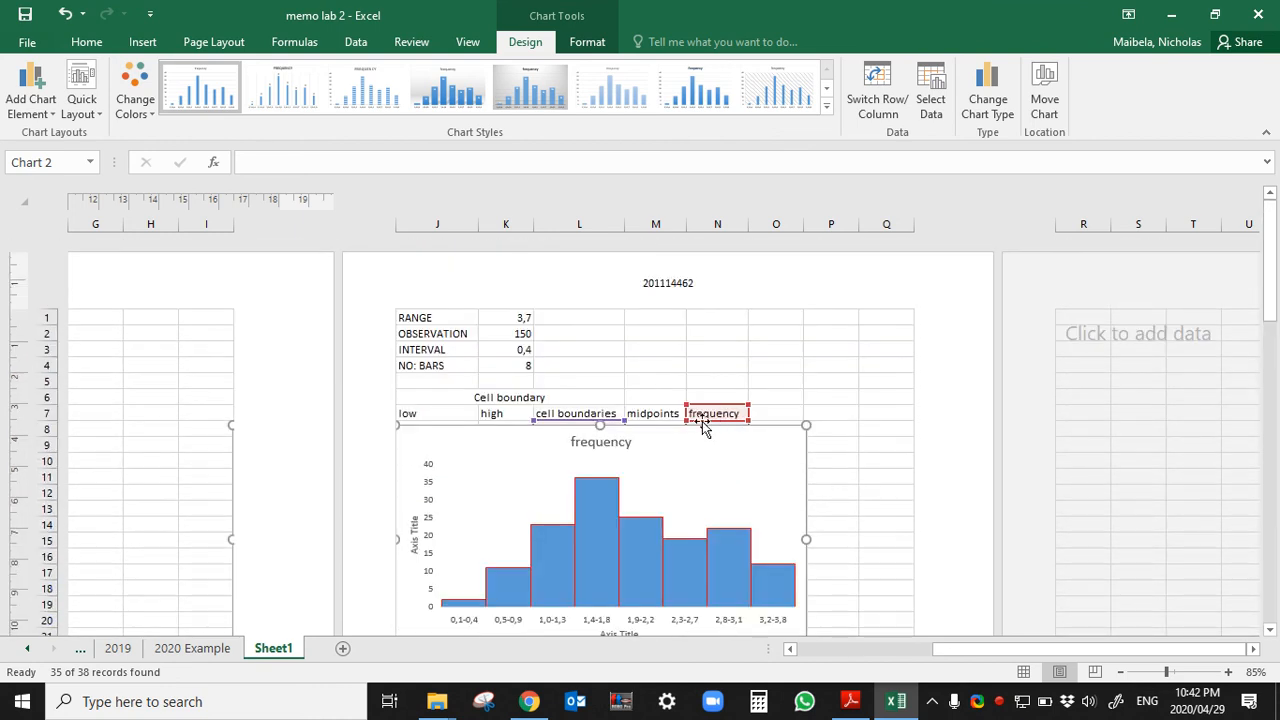
pyautogui.scroll(-3, 686, 388)
pyautogui.moveTo(754, 284); pyautogui.dragTo(808, 401)
pyautogui.scroll(-9, 808, 401)
pyautogui.scroll(8, 786, 429)
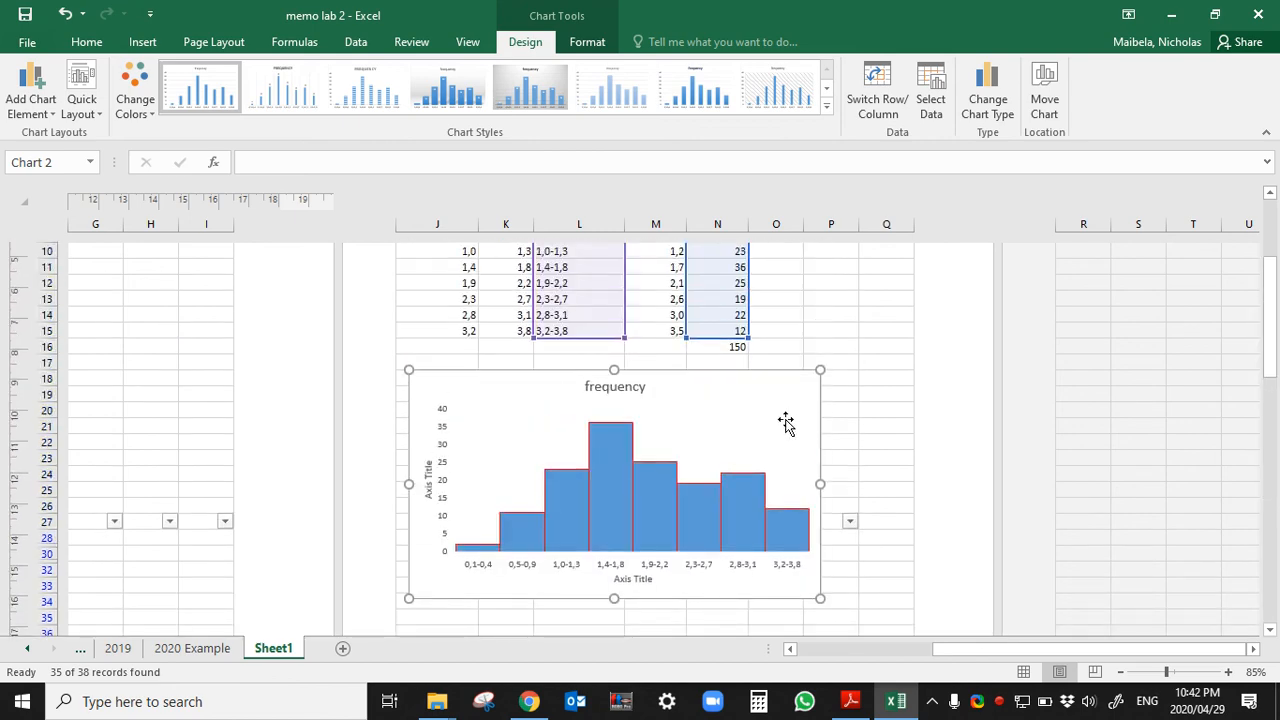
# Step: Review the page arrangement of the data, frequency table and histogram at 55% zoom, with the chart deselected
pyautogui.scroll(4, 786, 410)
pyautogui.scroll(-3, 786, 403)
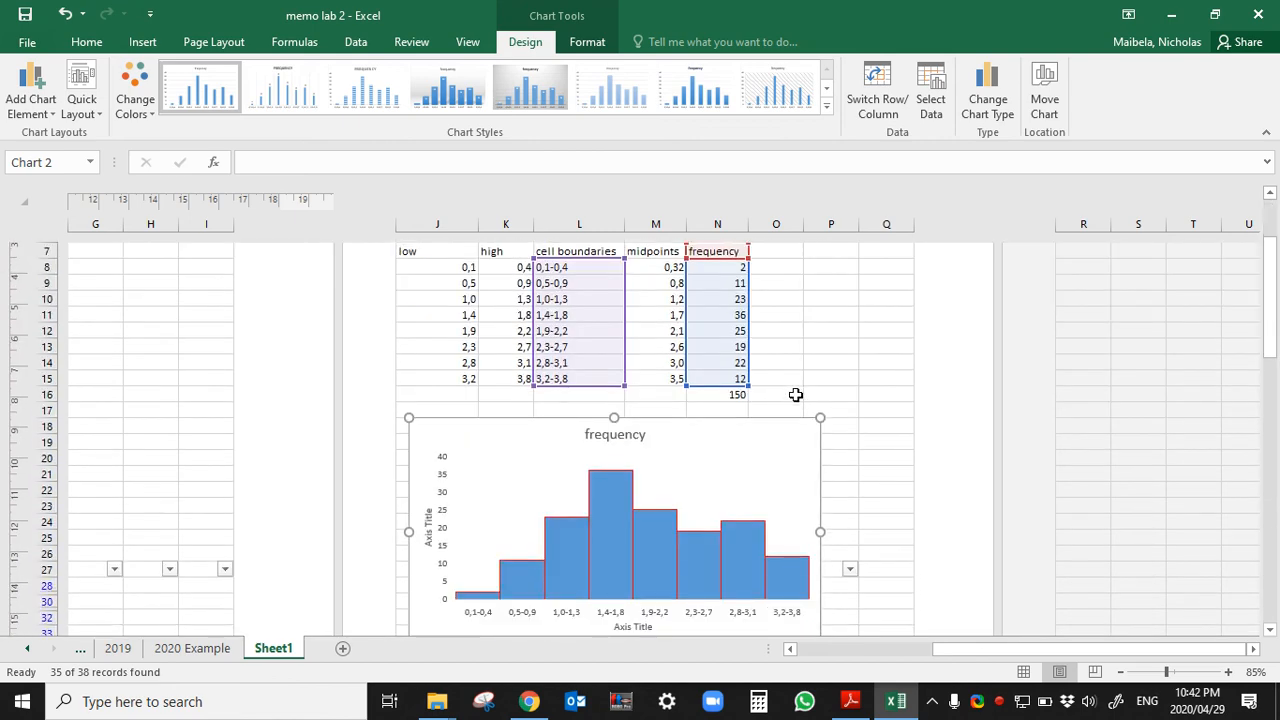
pyautogui.scroll(-2, 795, 395)
pyautogui.scroll(-5, 220, 543)
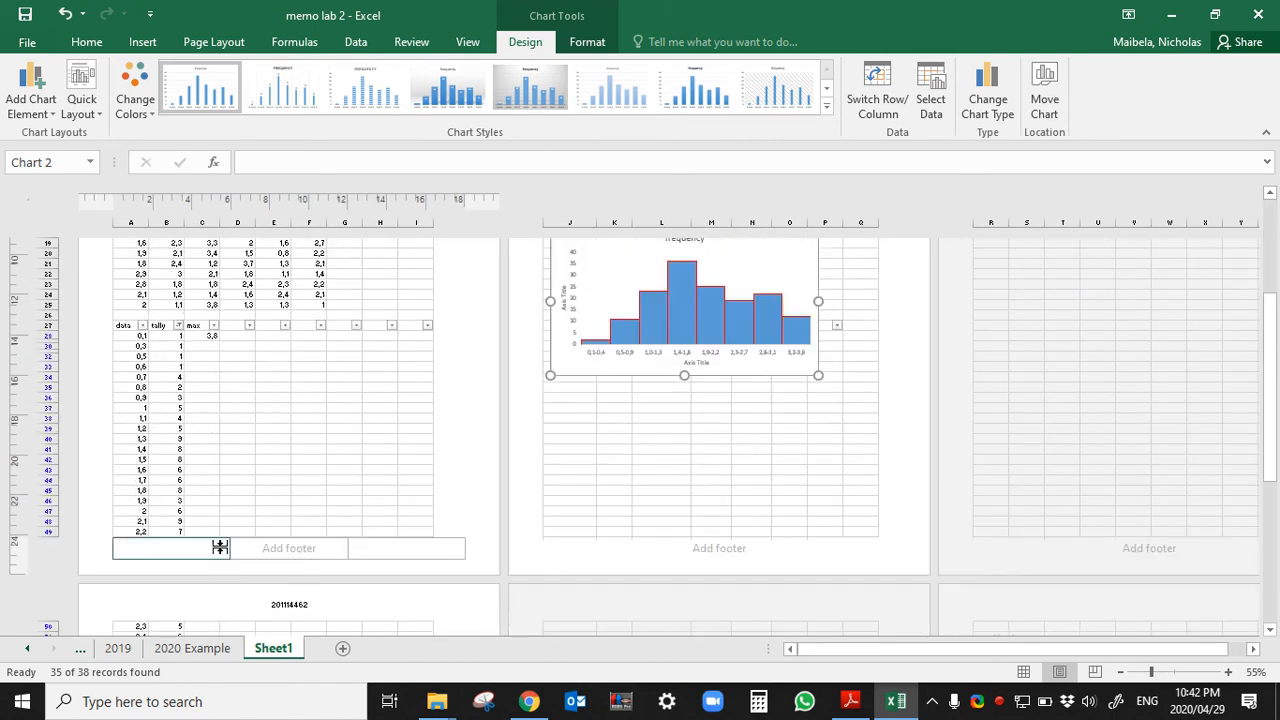
pyautogui.scroll(5, 220, 500)
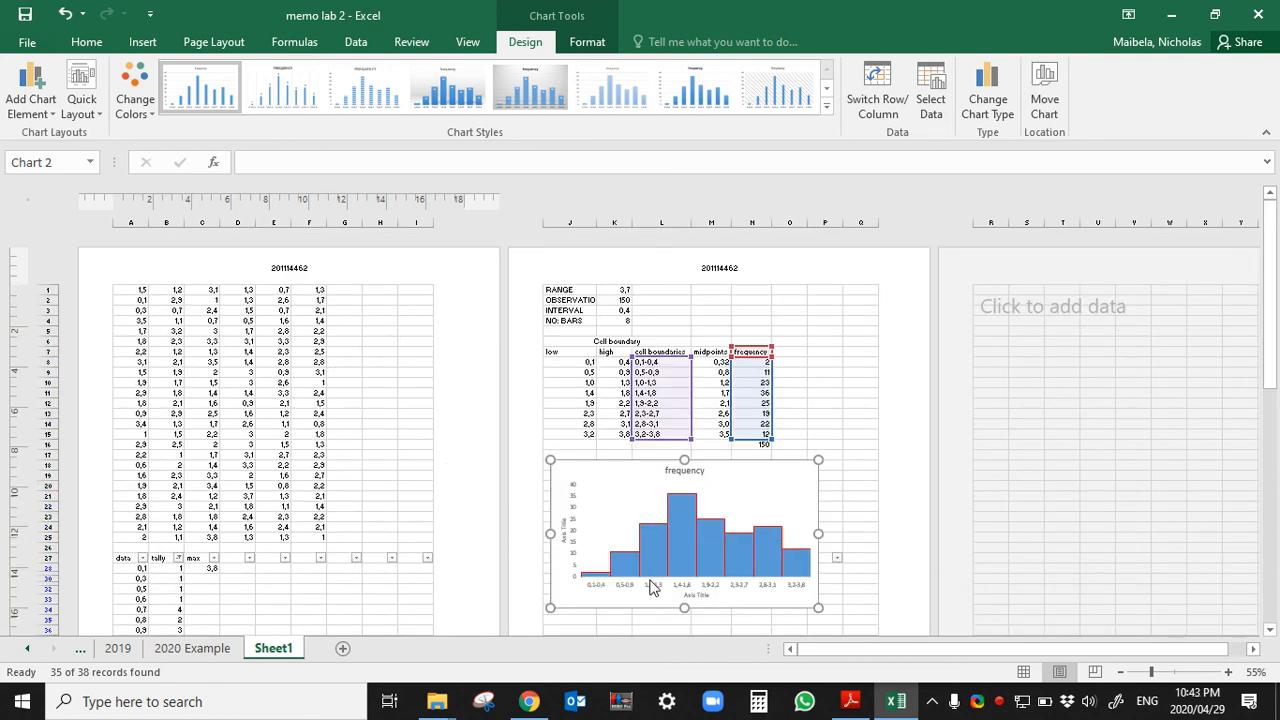
pyautogui.click(843, 392)
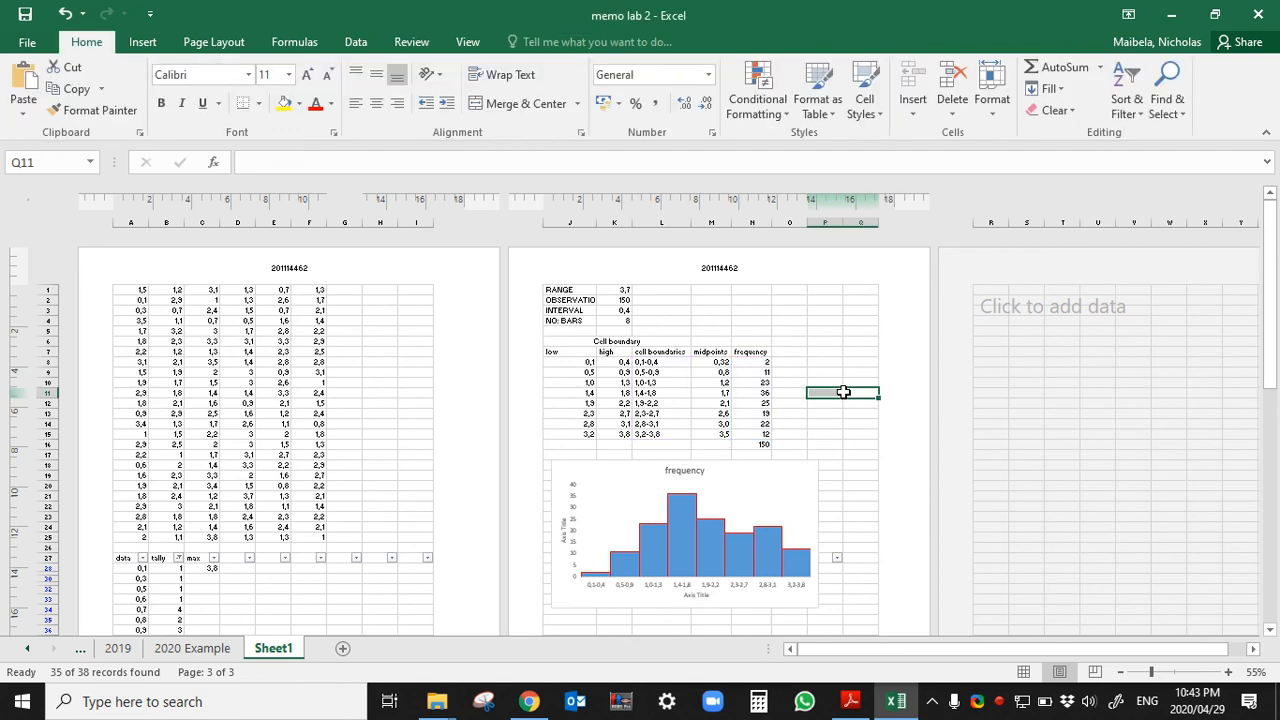
pyautogui.click(838, 356)
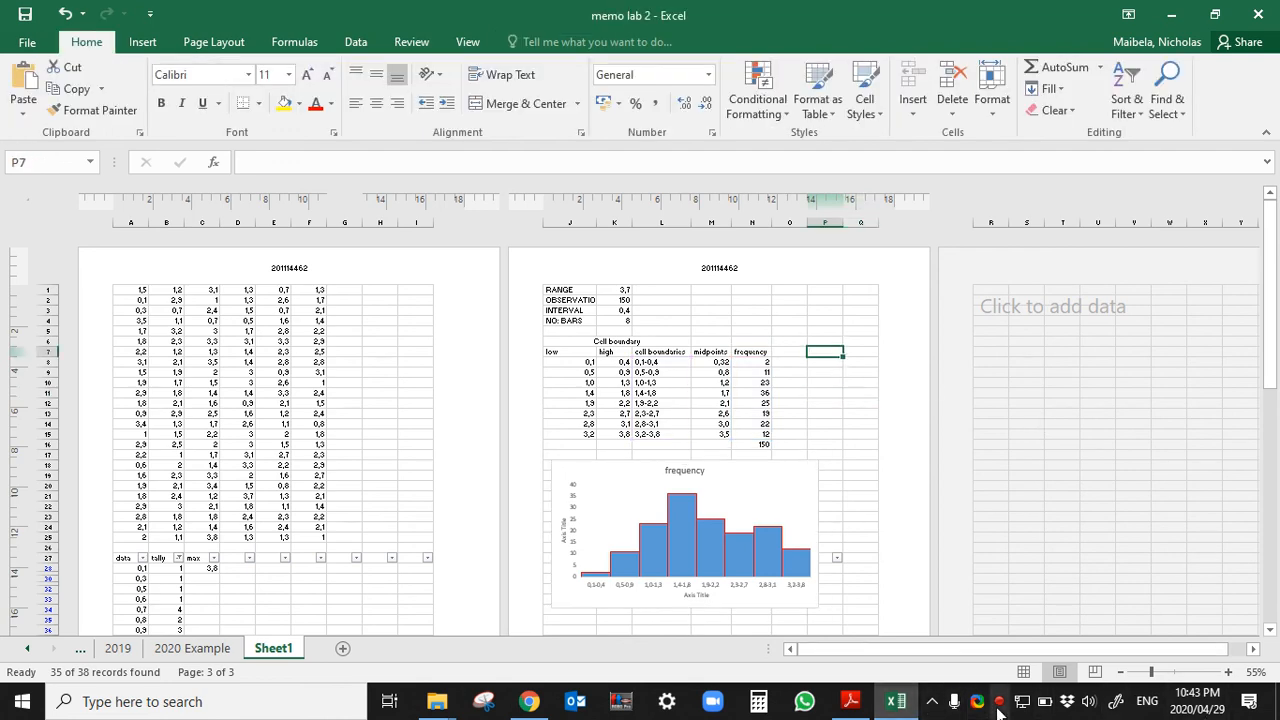